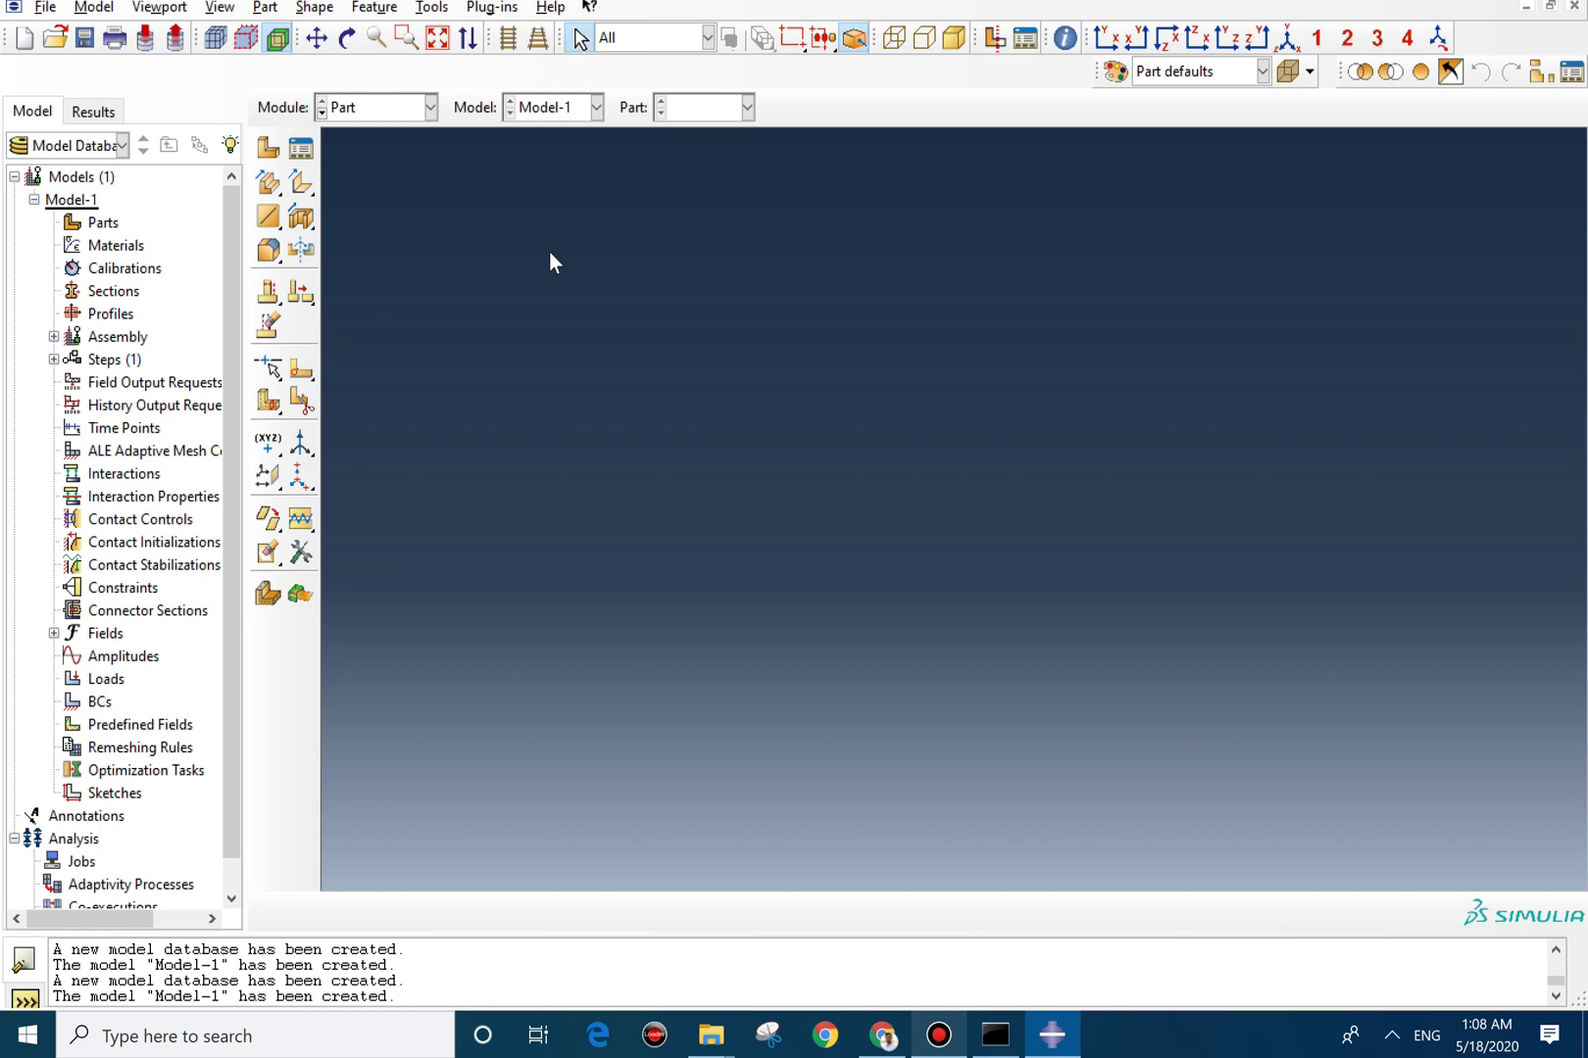
Begin creating a new part in the empty Model-1.
{"action": "left_click", "coordinate": [267, 147]}
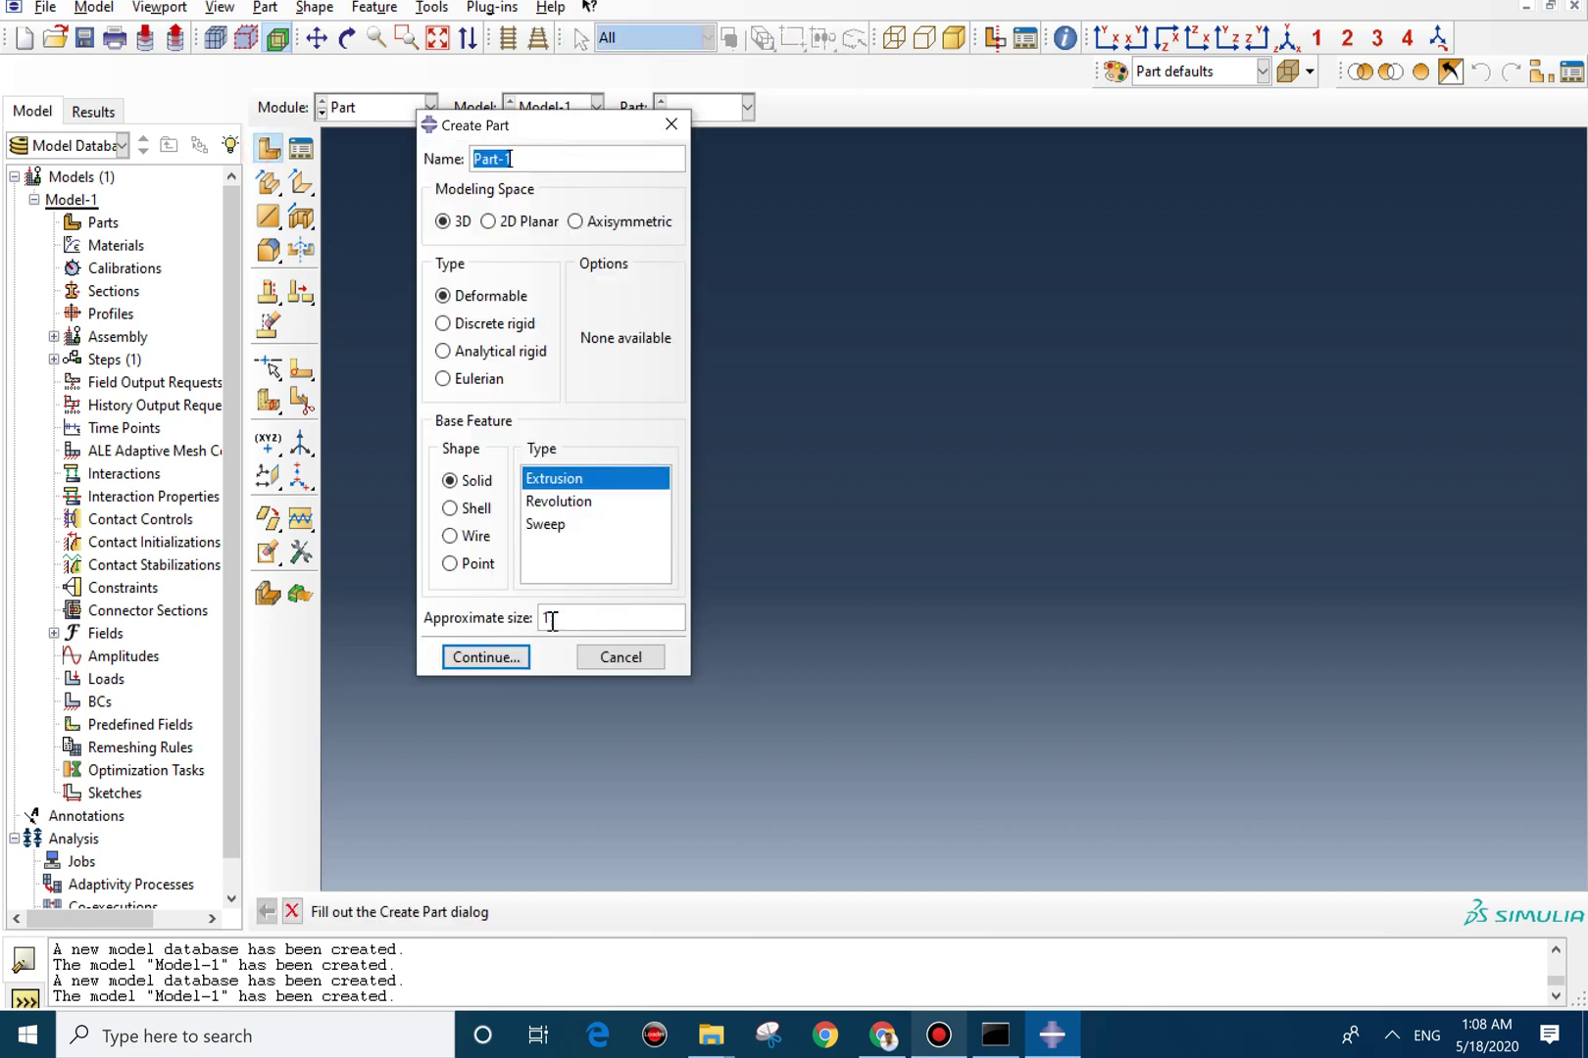
Accept the 3D solid extrusion part and sketch a rectangle from 0,0 to 0.02,0.2.
{"action": "left_click", "coordinate": [494, 655]}
{"action": "left_click", "coordinate": [301, 150]}
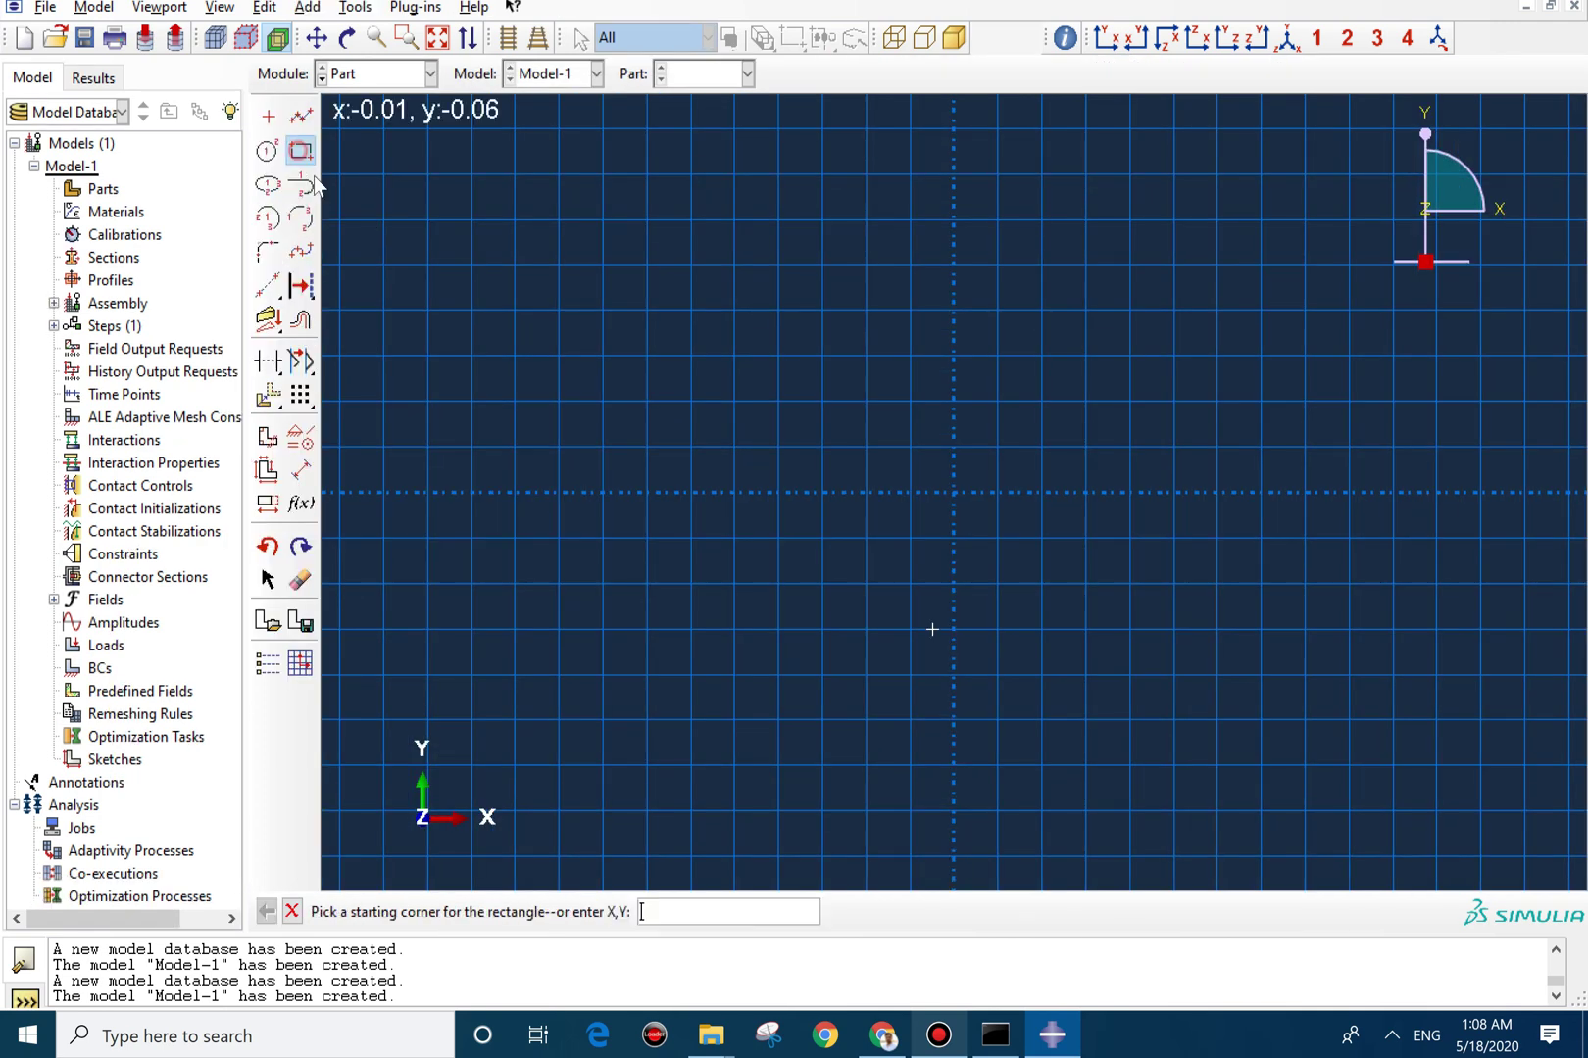
{"action": "type", "text": "0,0"}
{"action": "key", "text": "Return"}
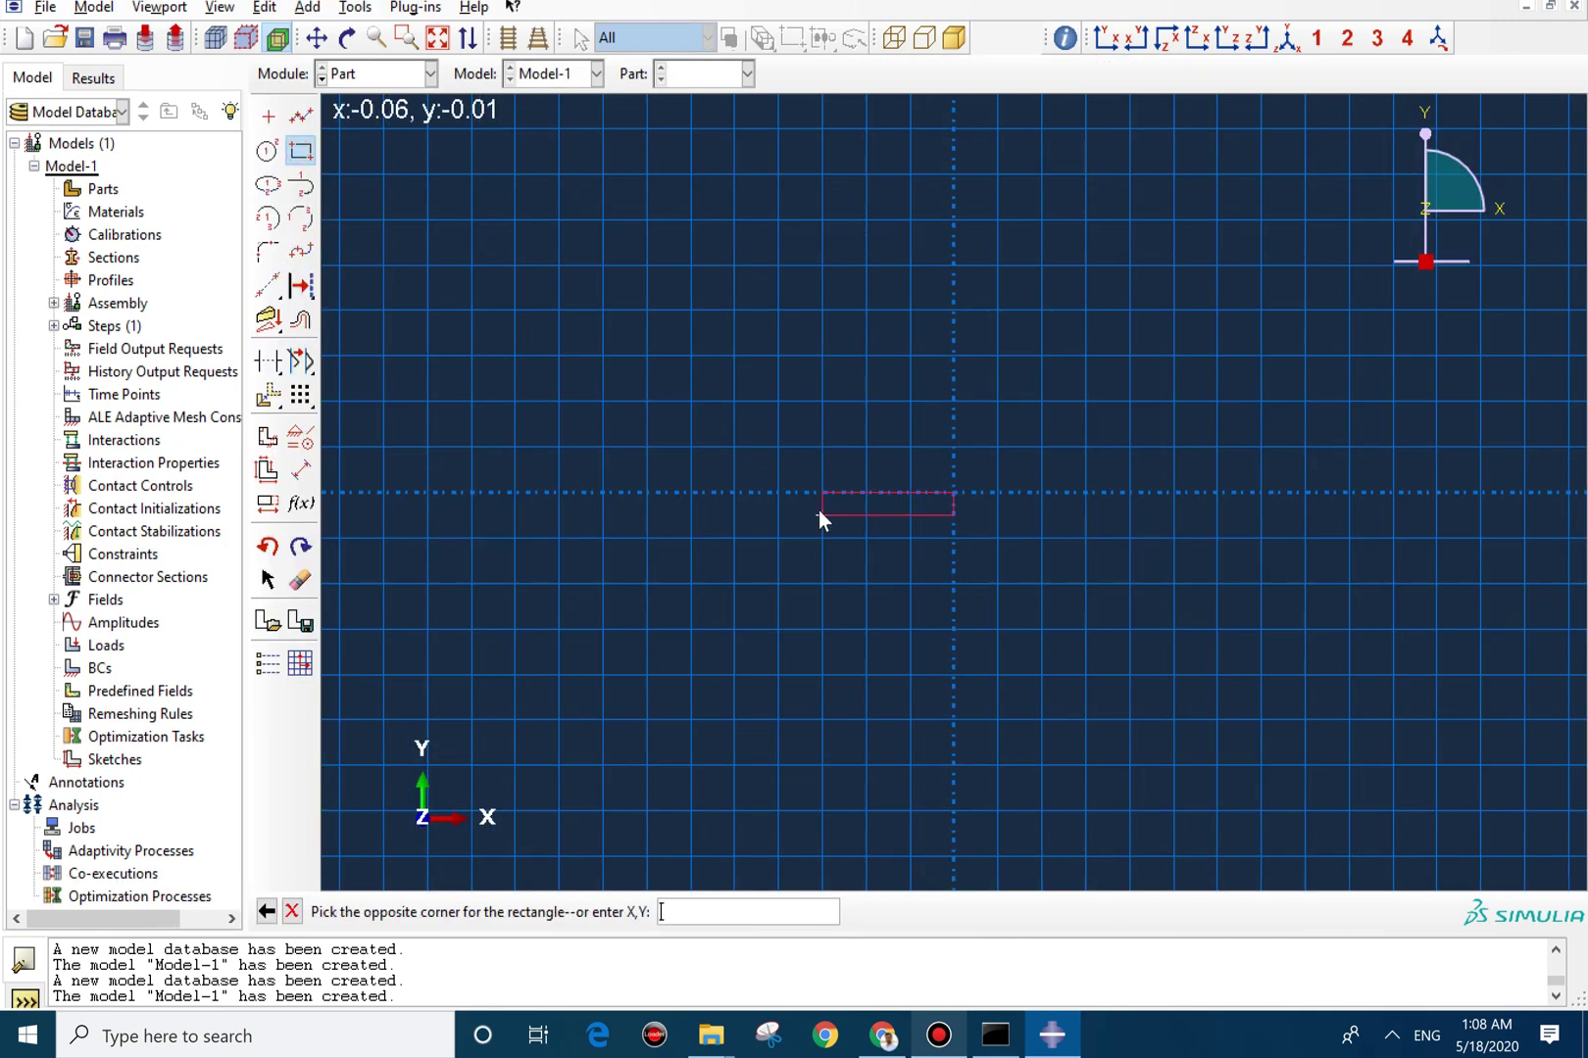
{"action": "type", "text": "0.02,0.2"}
{"action": "key", "text": "Return"}
Draw a line from 0,0.17 to 0,0.03, a mid-height line and a vertical centre line.
{"action": "left_click", "coordinate": [301, 116]}
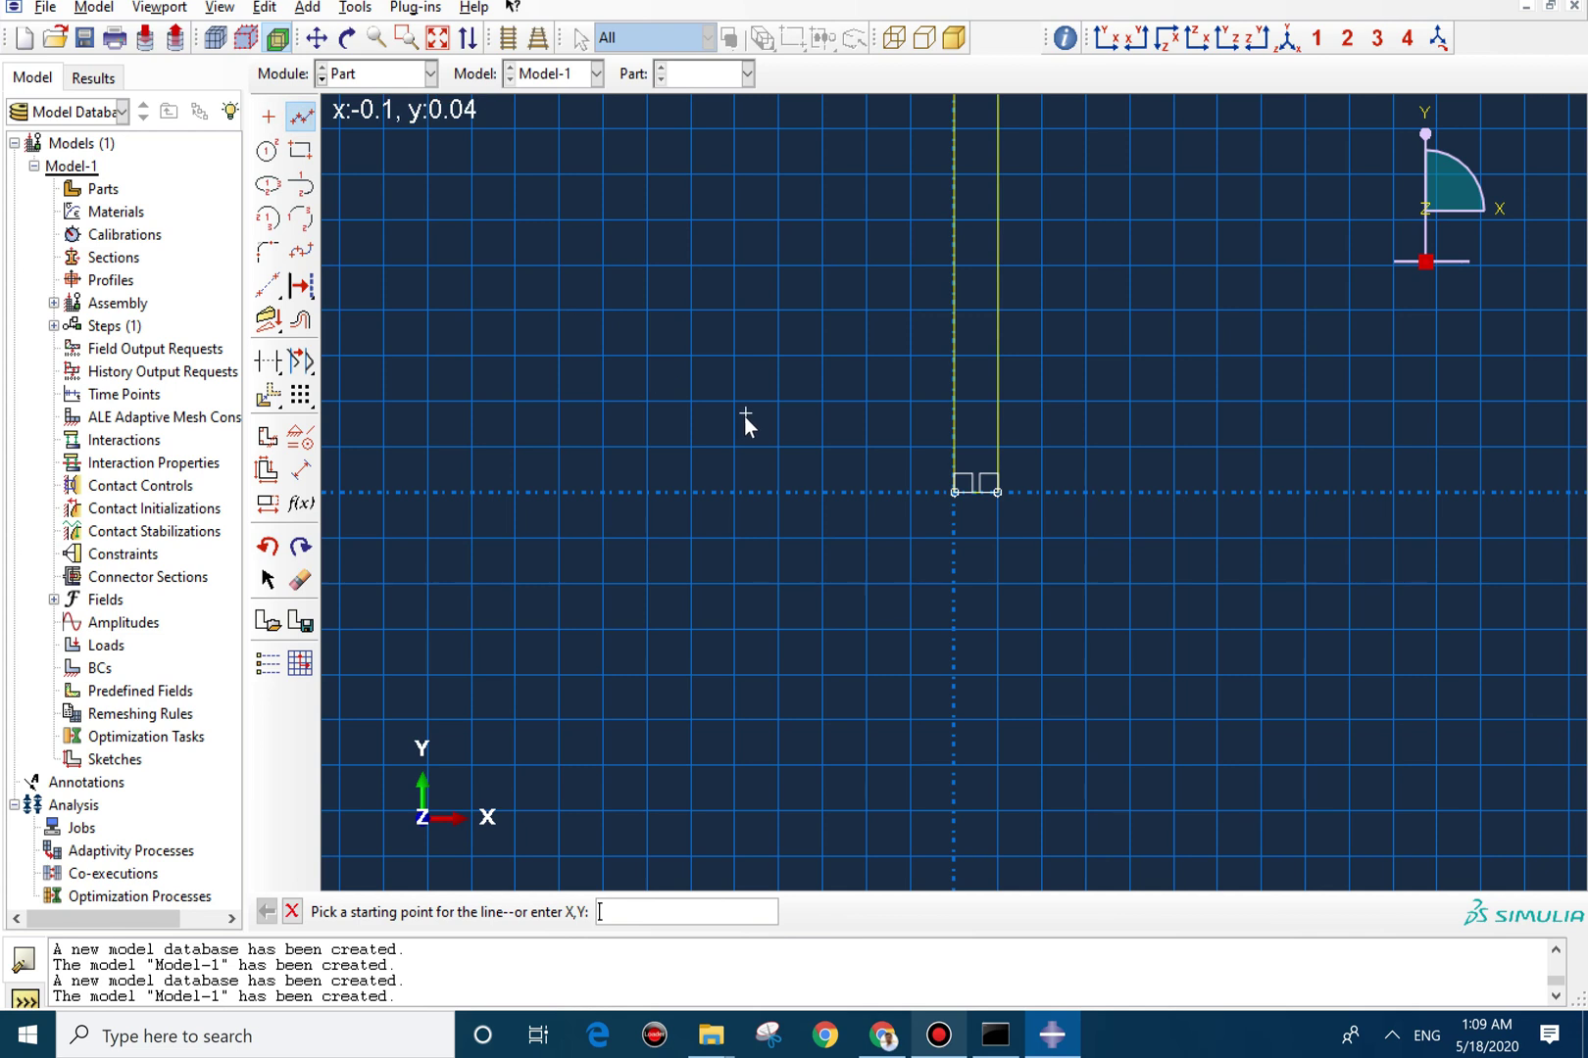
{"action": "type", "text": "0,0.17"}
{"action": "key", "text": "Return"}
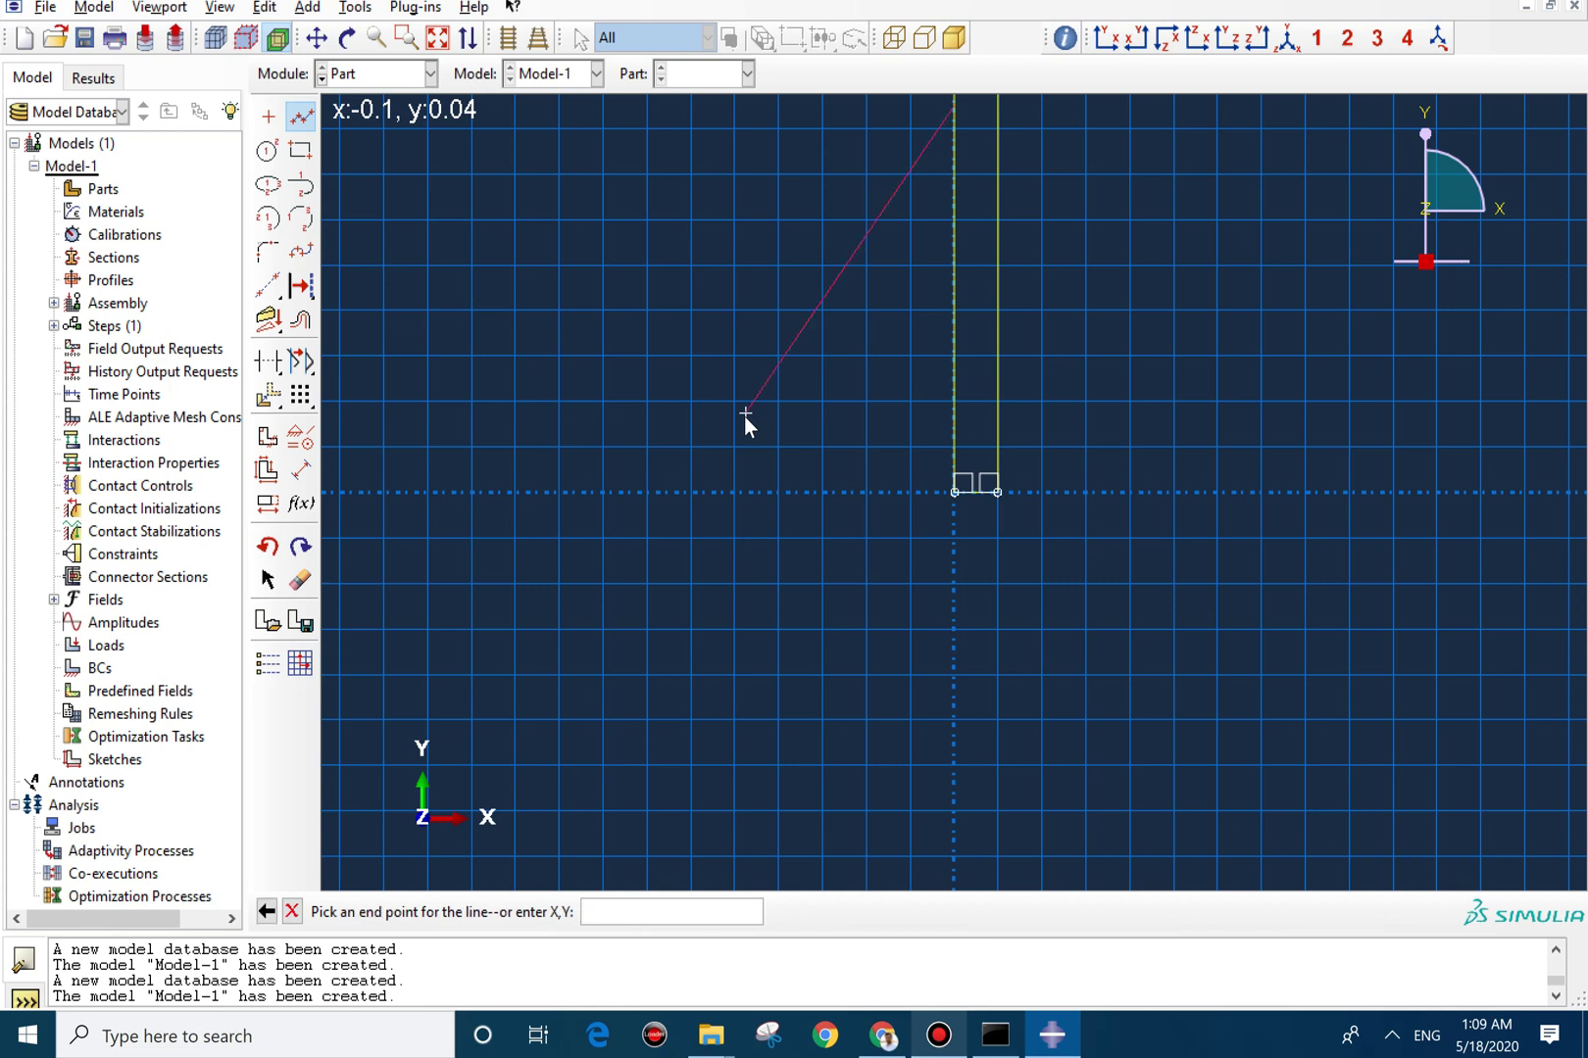
{"action": "type", "text": "0,0.03"}
{"action": "key", "text": "Return"}
{"action": "key", "text": "Escape"}
{"action": "left_click", "coordinate": [948, 322]}
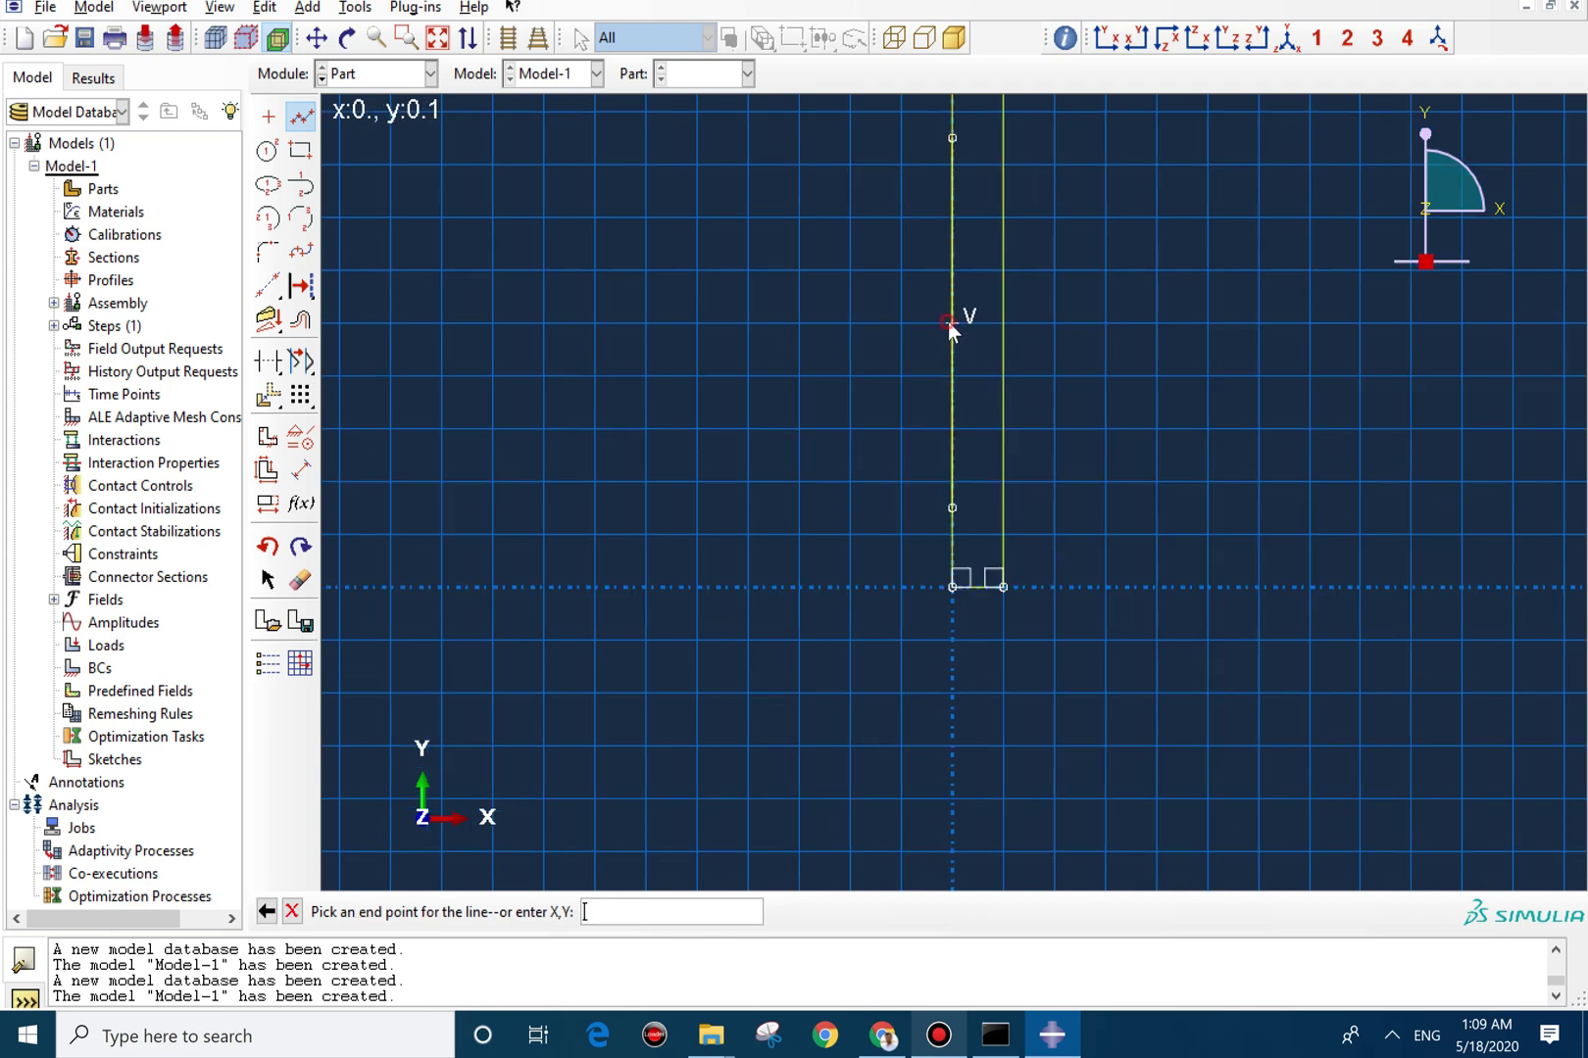
{"action": "left_click", "coordinate": [998, 321]}
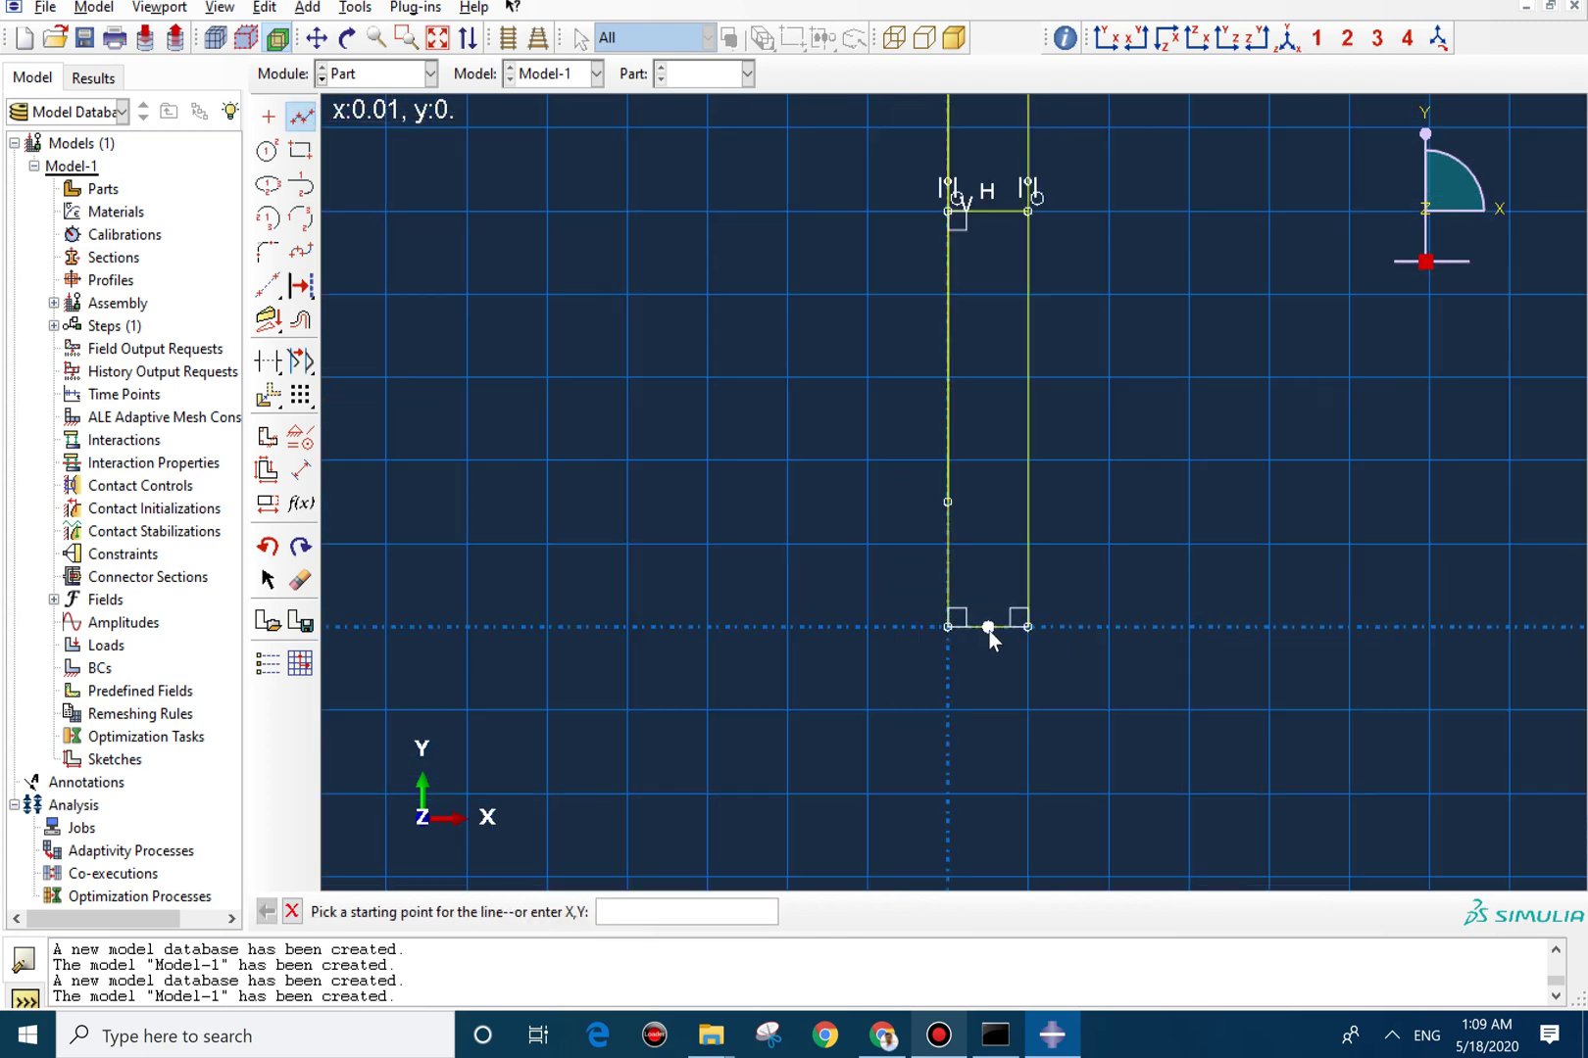
{"action": "left_click", "coordinate": [988, 627]}
{"action": "left_click", "coordinate": [968, 120]}
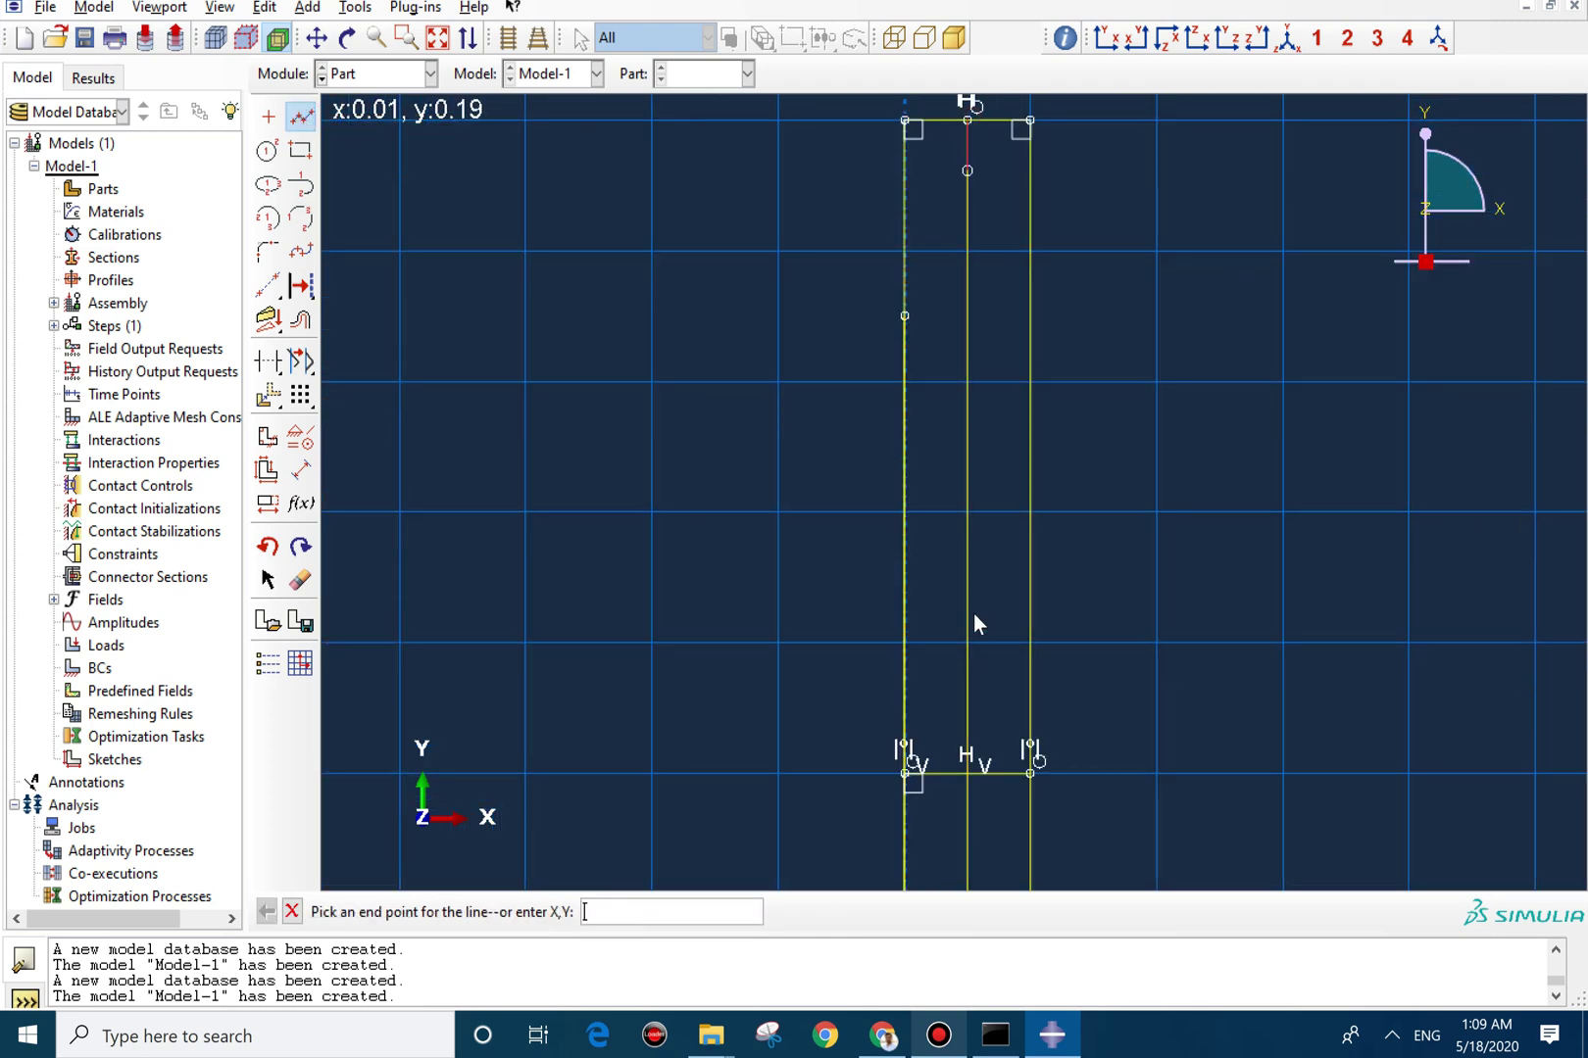
{"action": "middle_click", "coordinate": [1017, 510]}
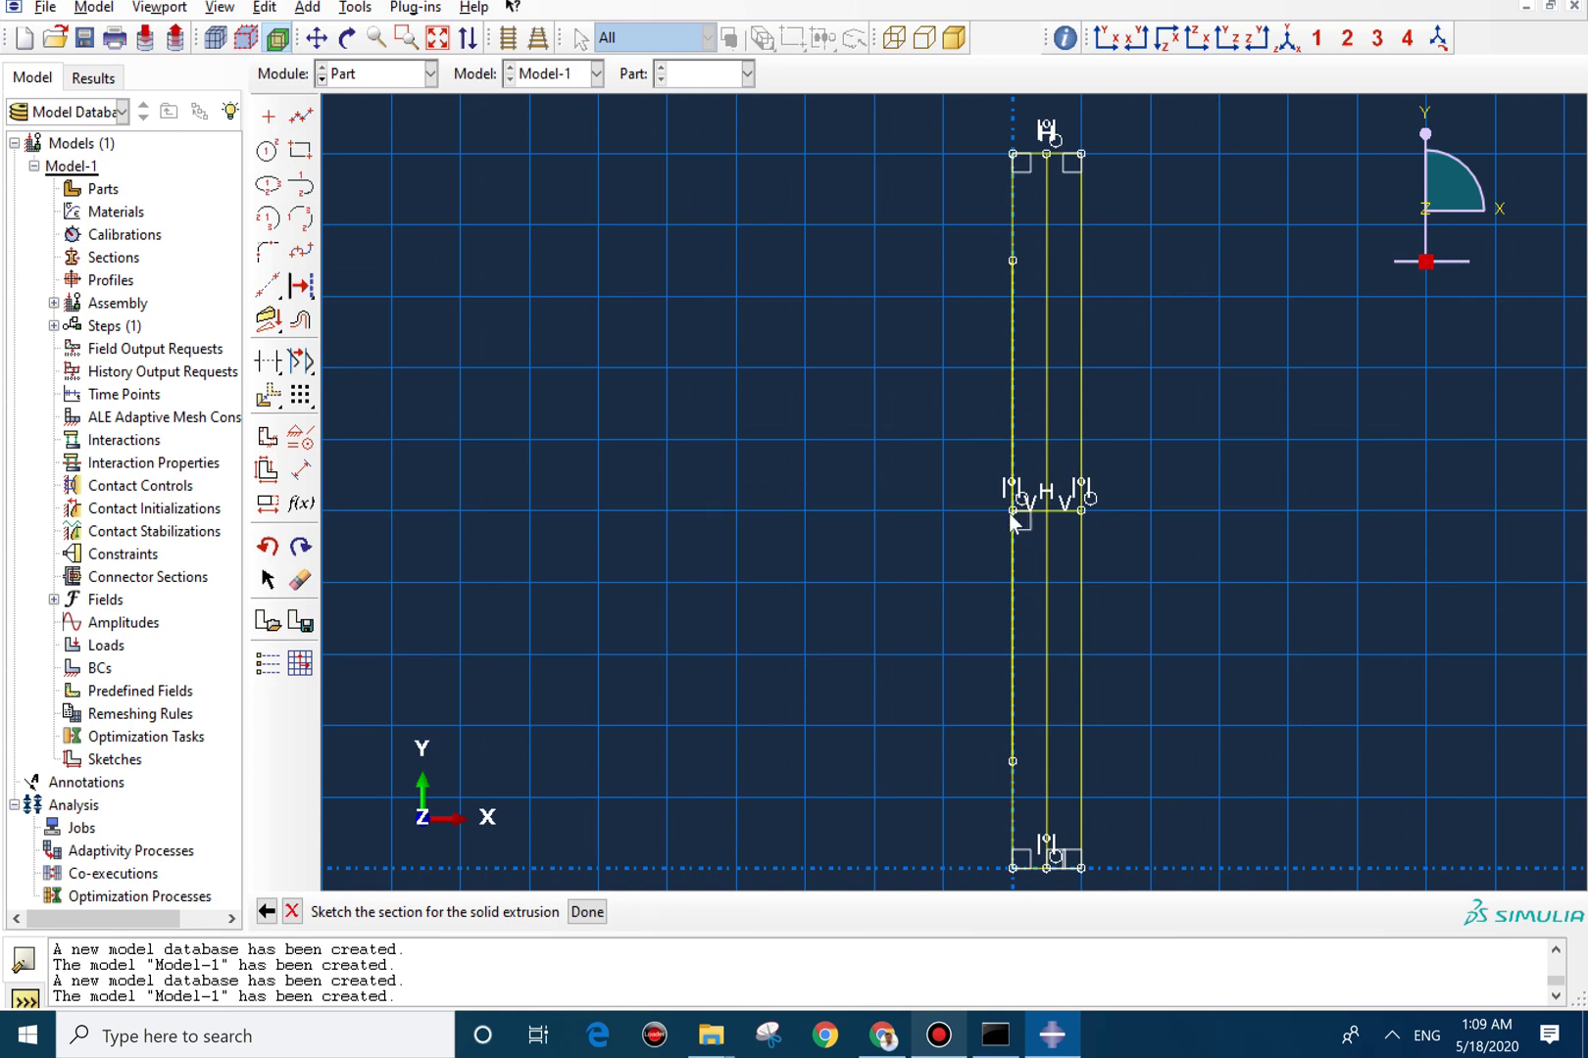
Draw a three-point arc on the left edge, bulging inward at mid-height.
{"action": "left_click", "coordinate": [300, 217]}
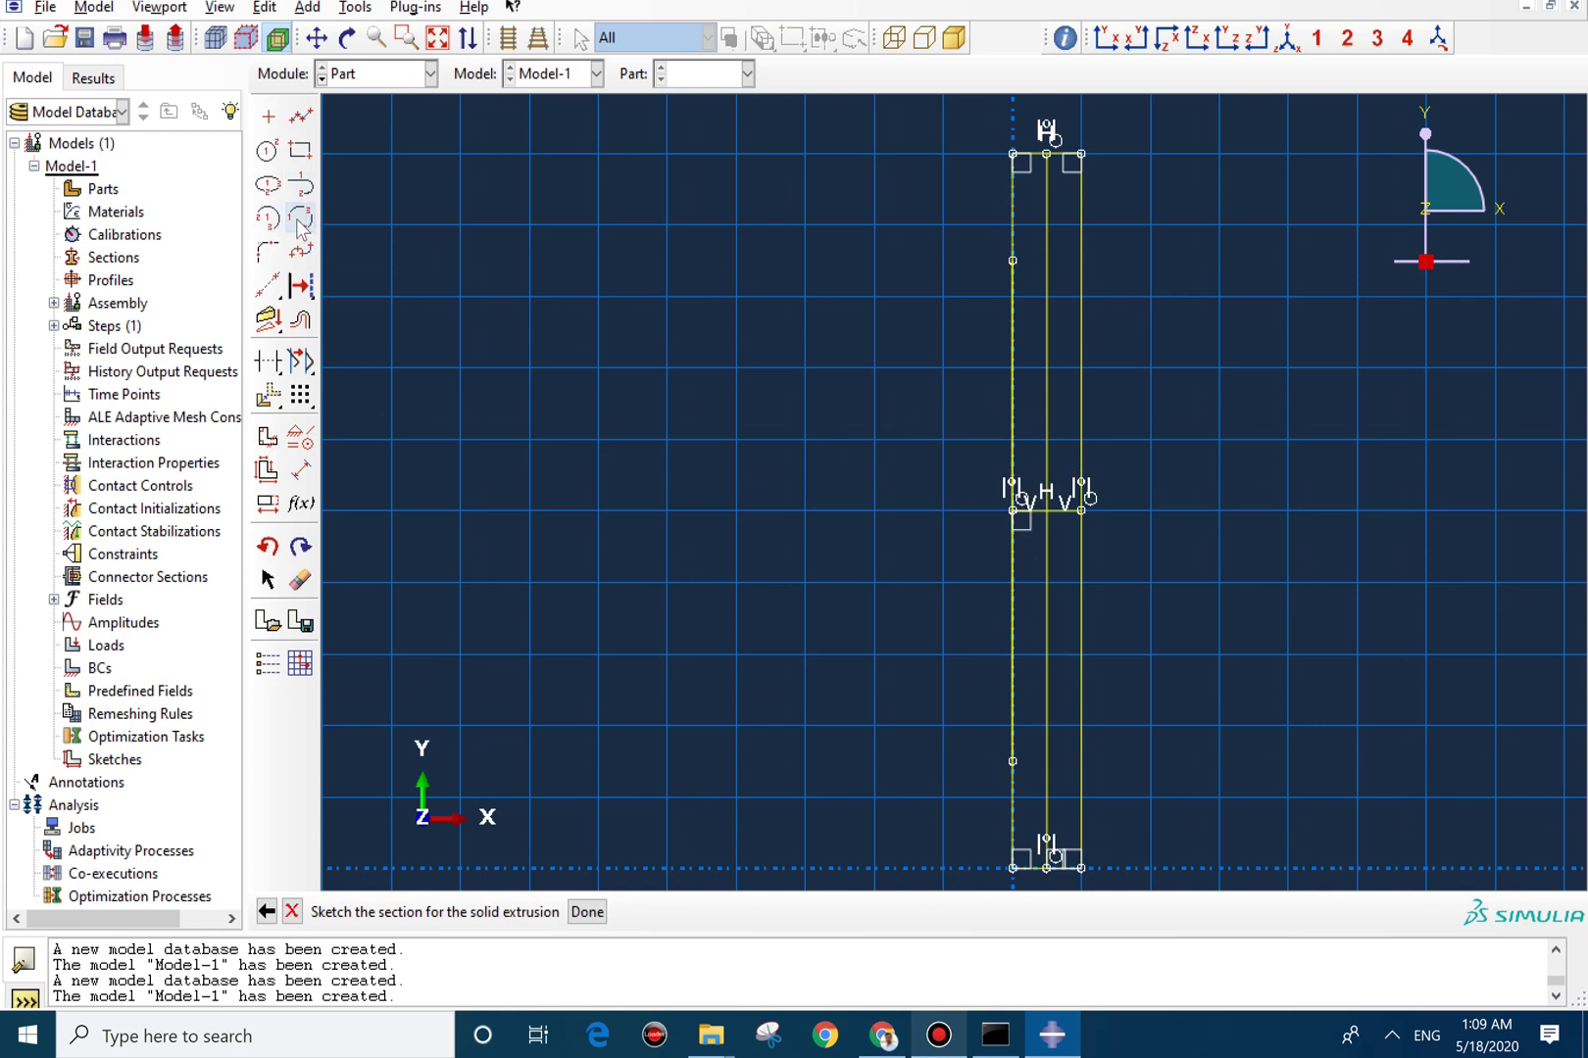
{"action": "left_click", "coordinate": [1009, 263]}
{"action": "left_click", "coordinate": [1012, 762]}
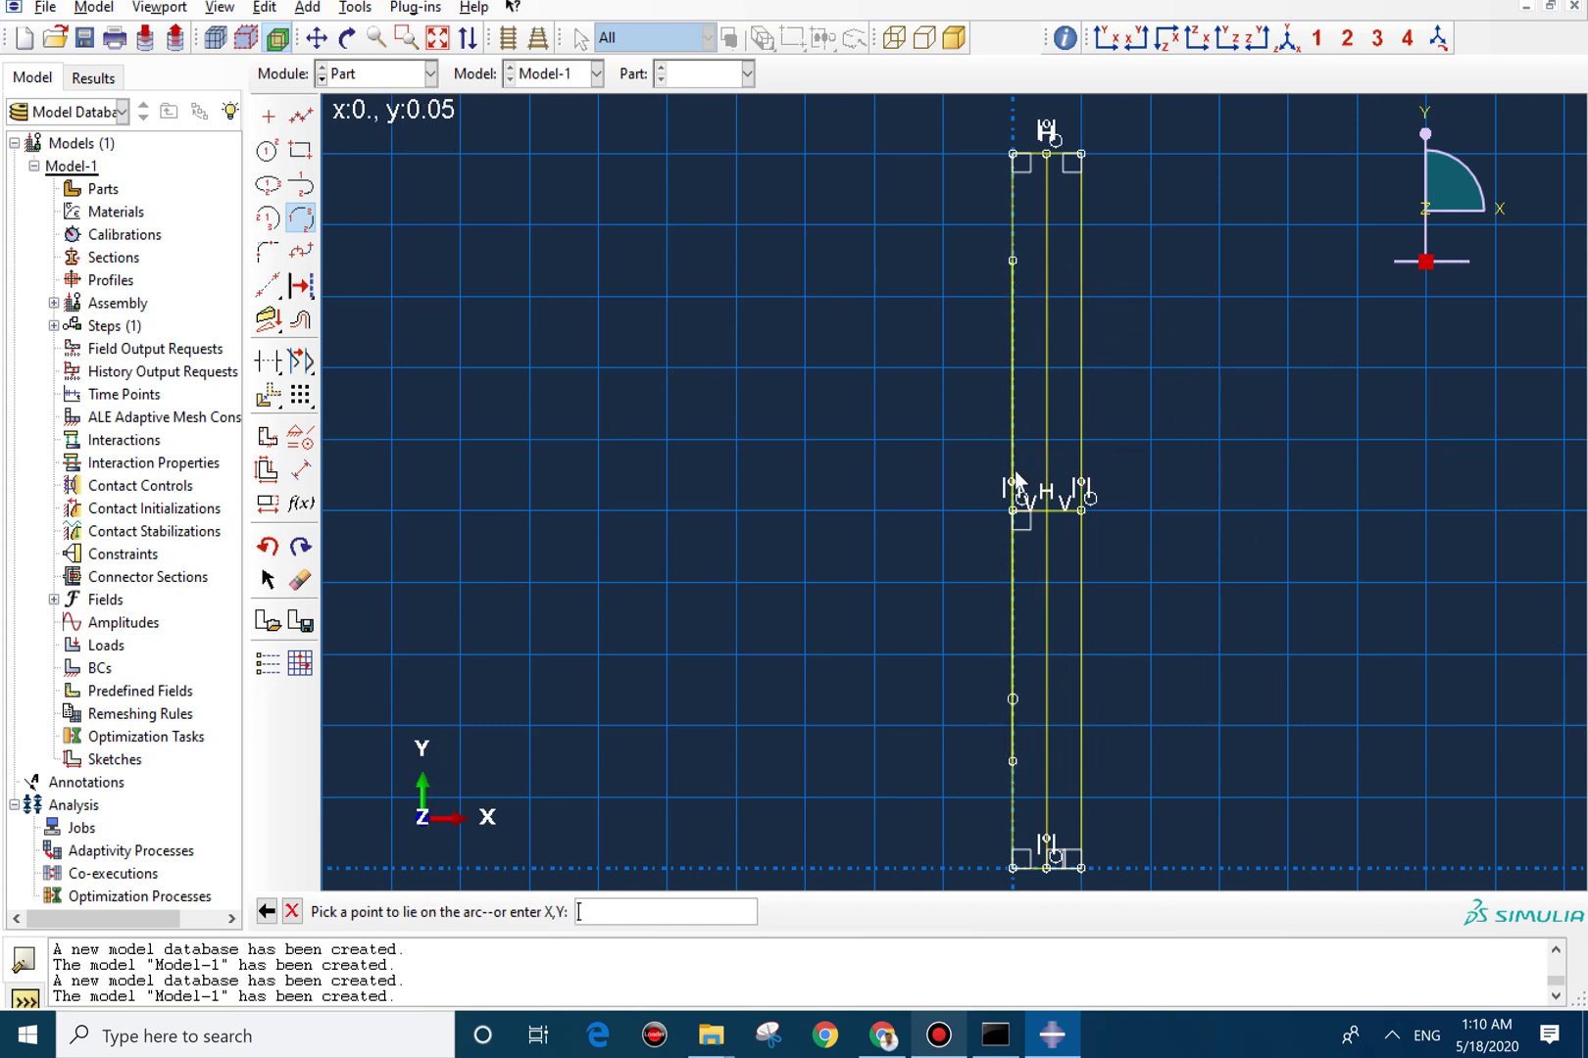
{"action": "scroll", "coordinate": [1029, 505], "scroll_direction": "down", "scroll_amount": 5}
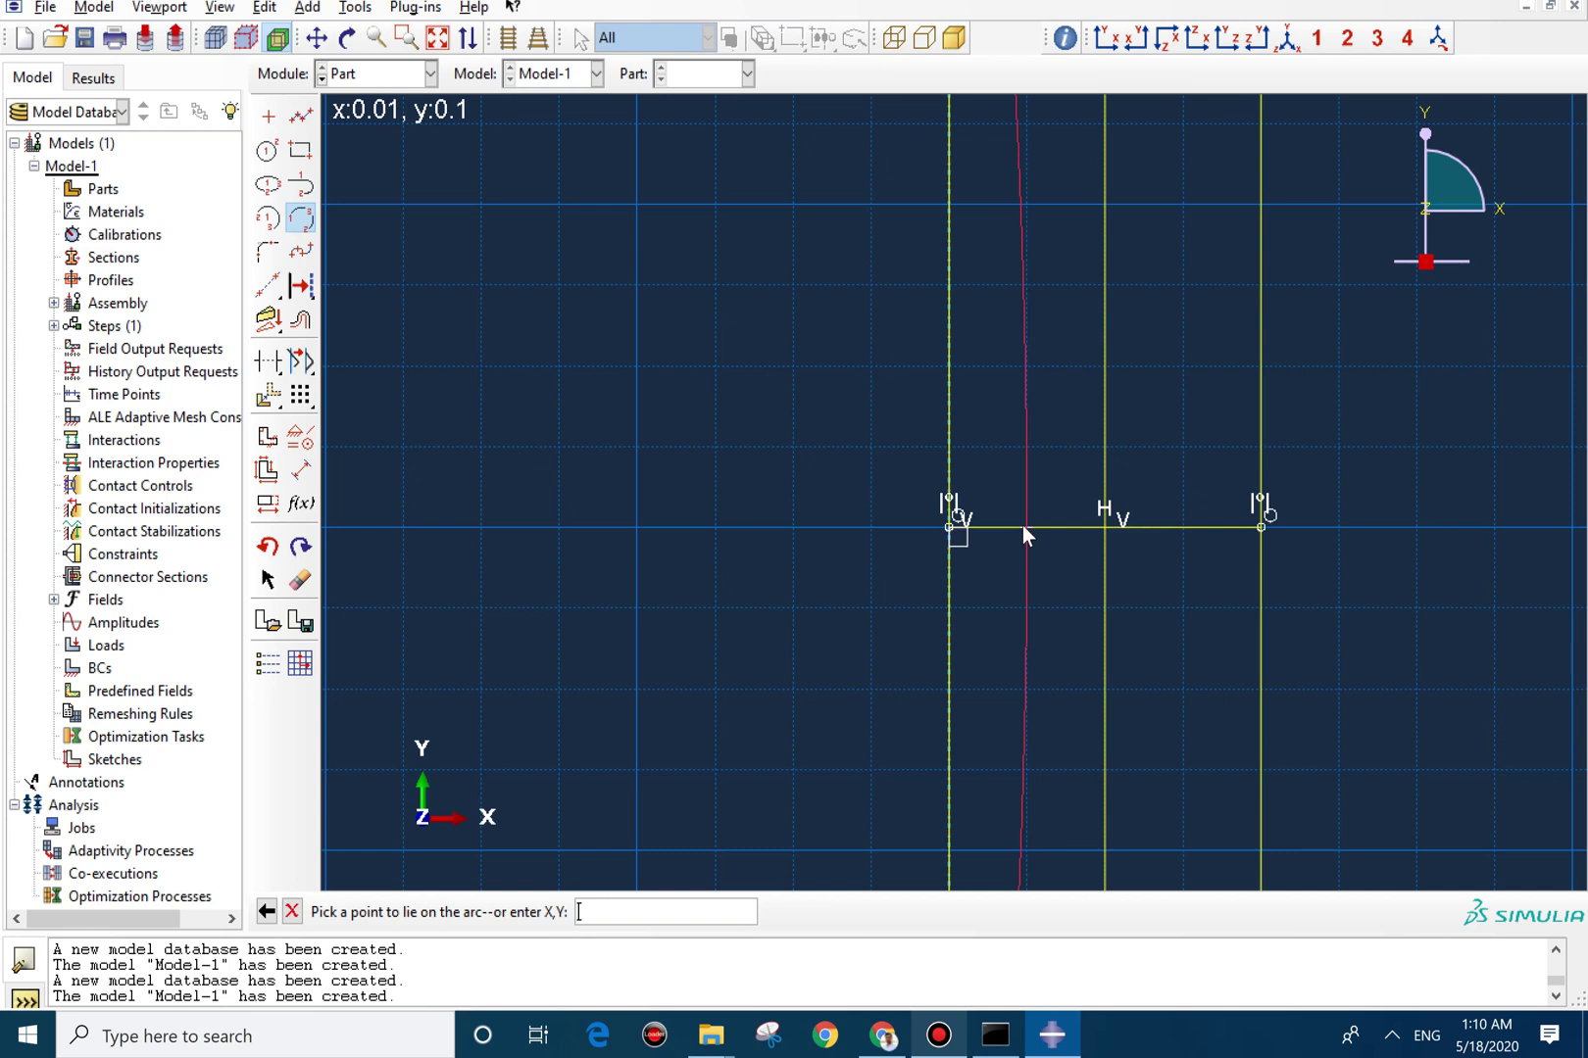
{"action": "left_click", "coordinate": [1024, 523]}
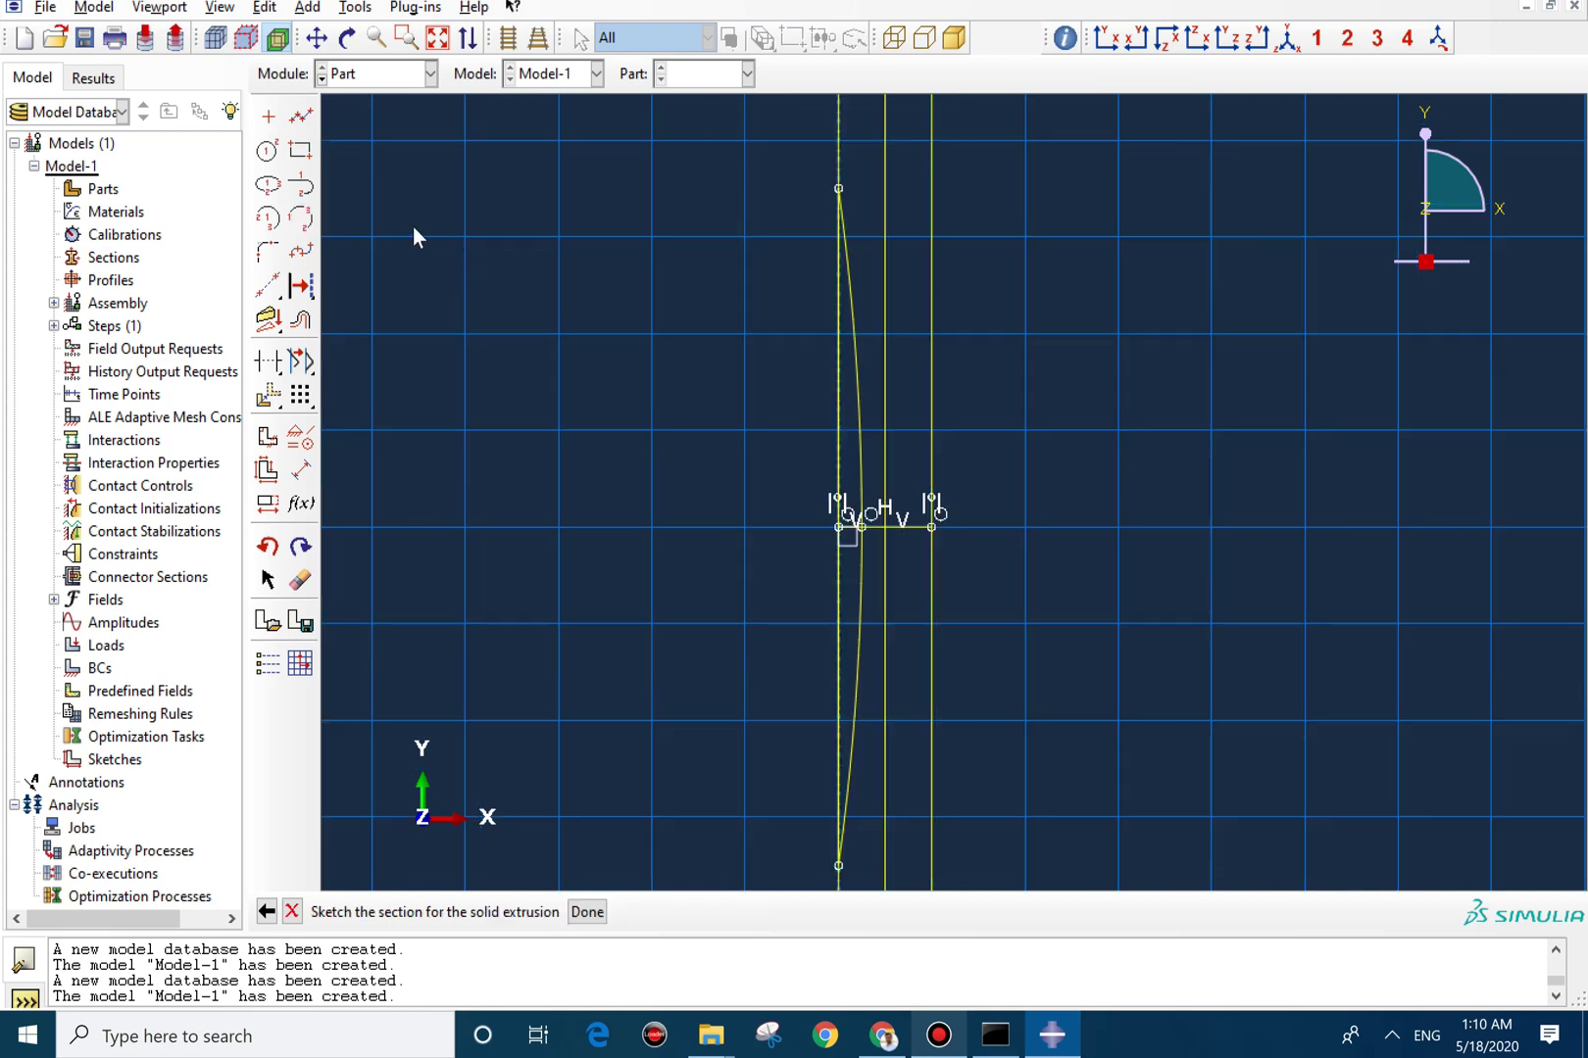
Draw a matching inward three-point arc on the right edge.
{"action": "left_click", "coordinate": [301, 217]}
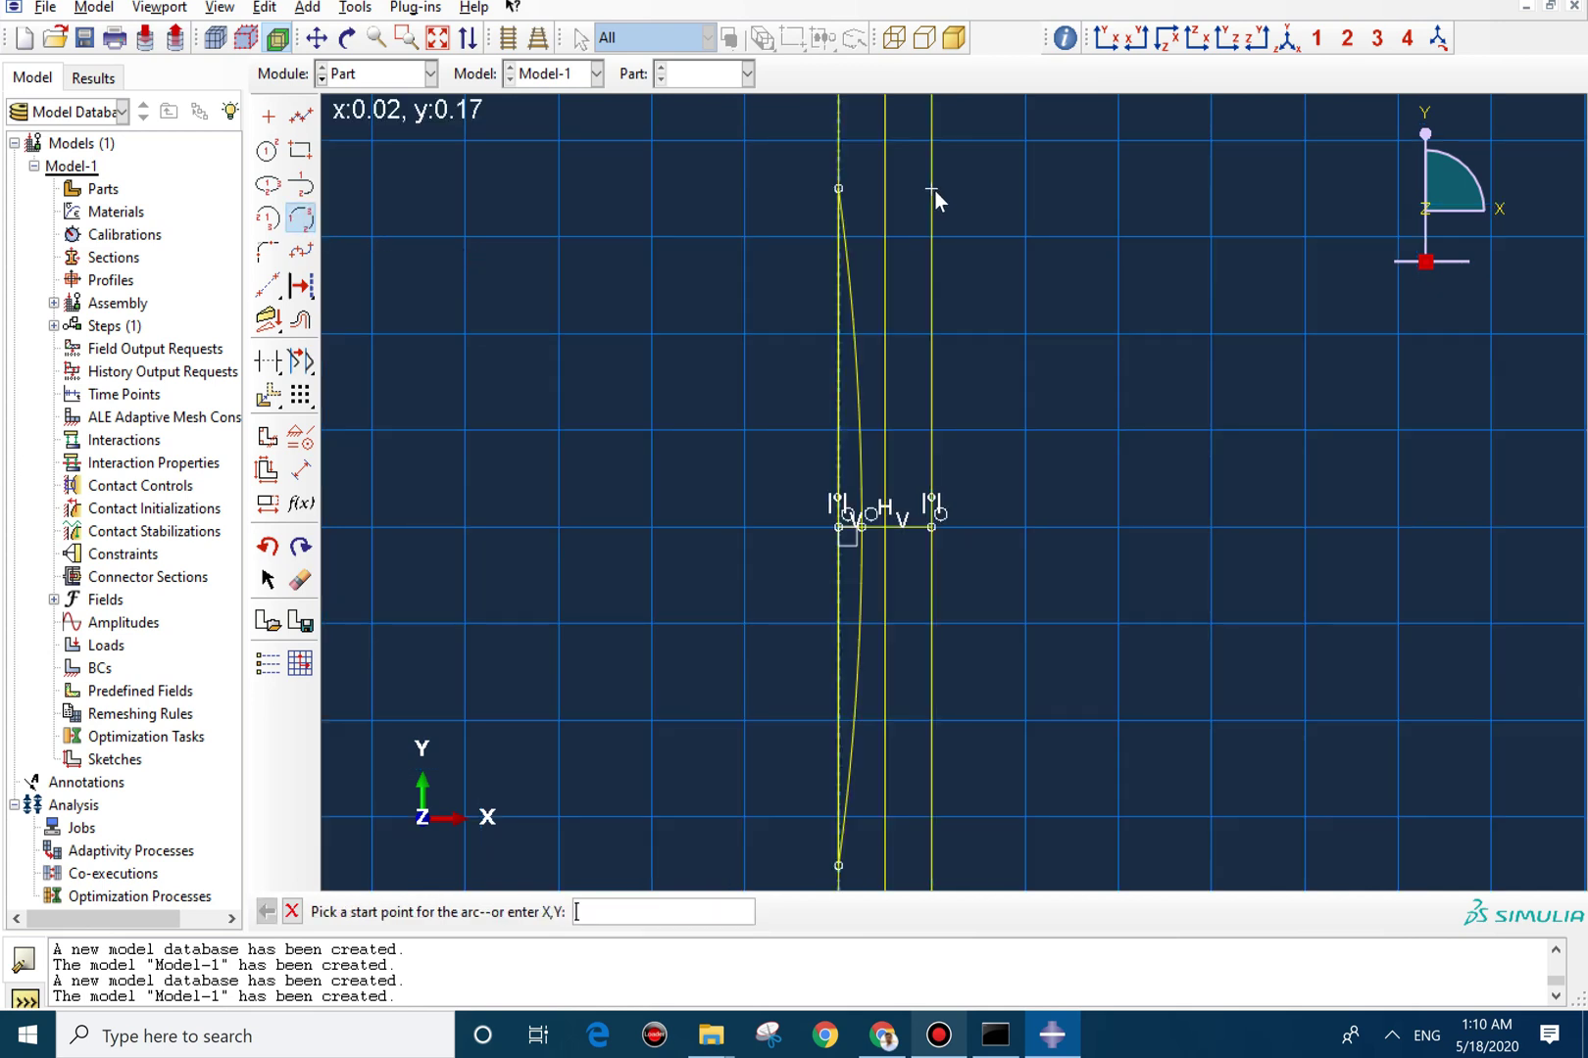
{"action": "left_click", "coordinate": [930, 188]}
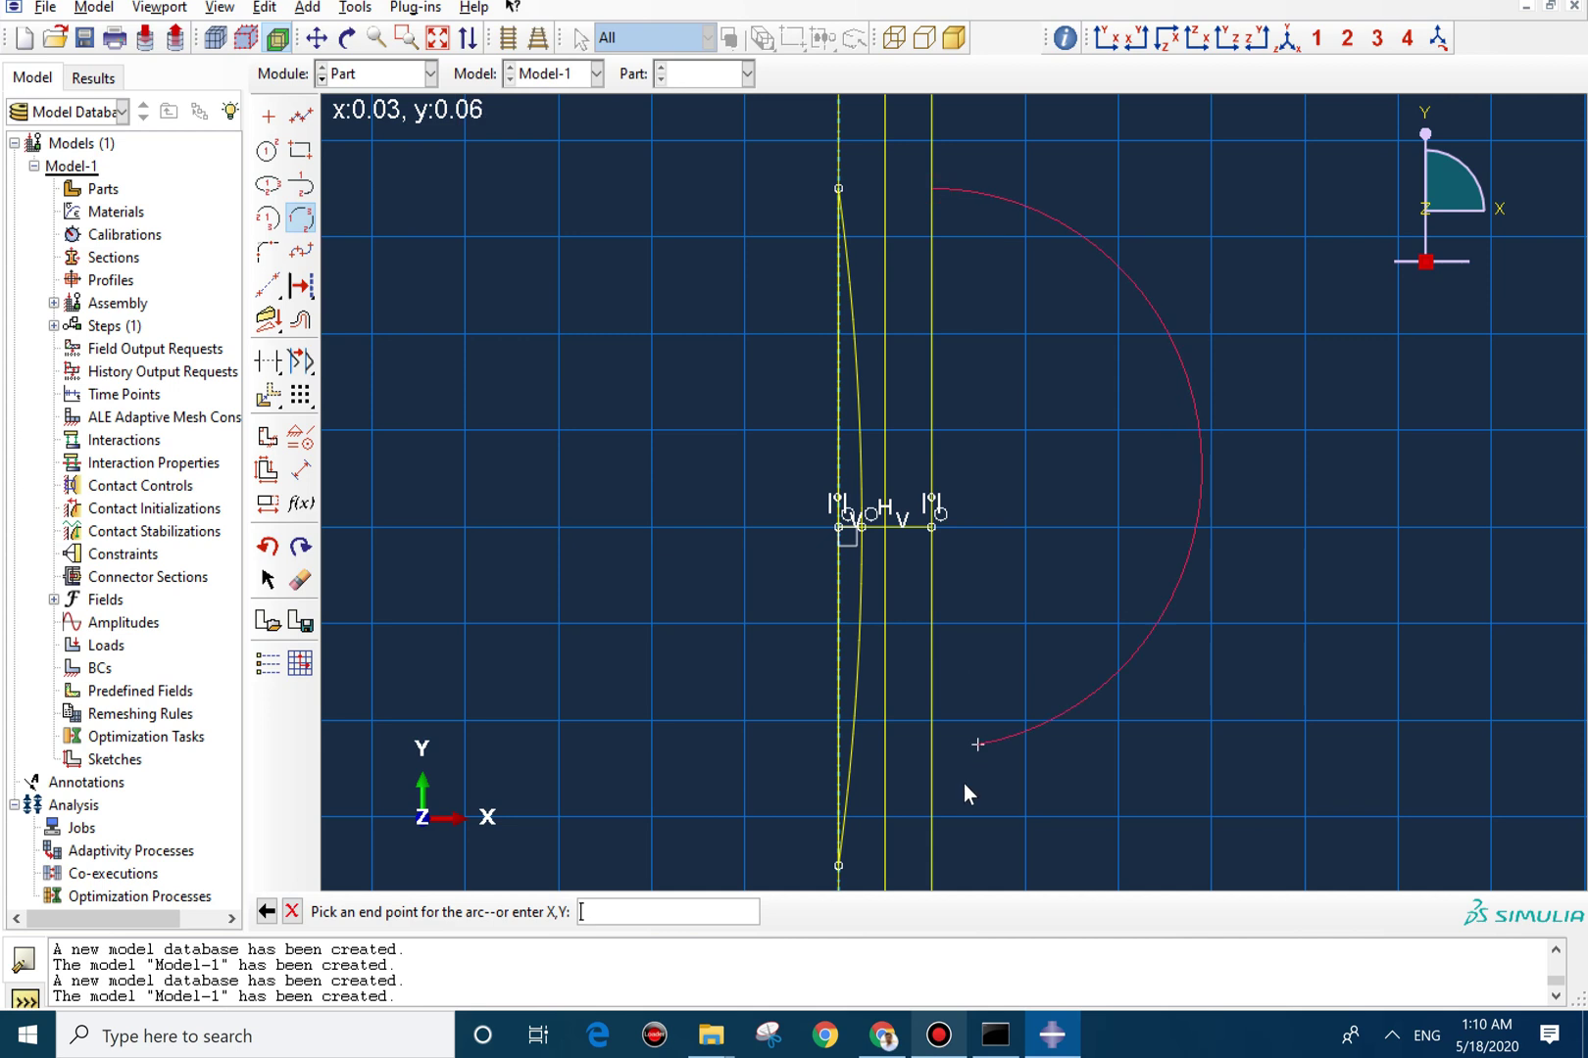
{"action": "left_click", "coordinate": [930, 868]}
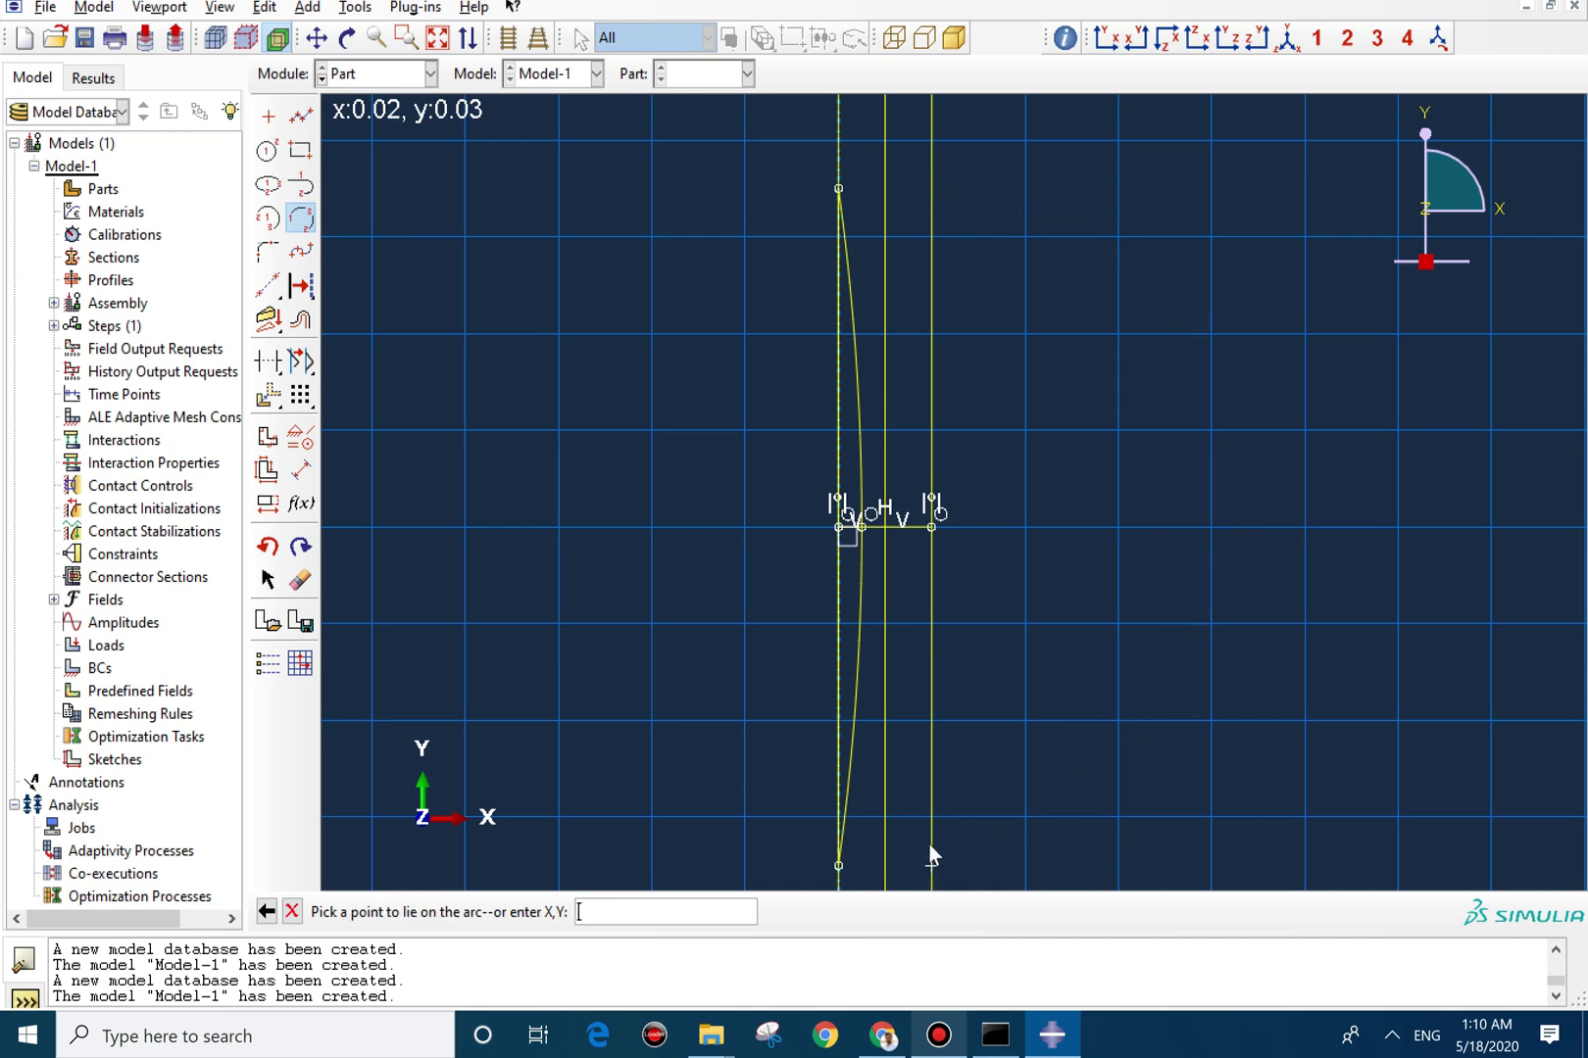
{"action": "scroll", "coordinate": [914, 521], "scroll_direction": "up", "scroll_amount": 2}
{"action": "scroll", "coordinate": [913, 521], "scroll_direction": "up", "scroll_amount": 2}
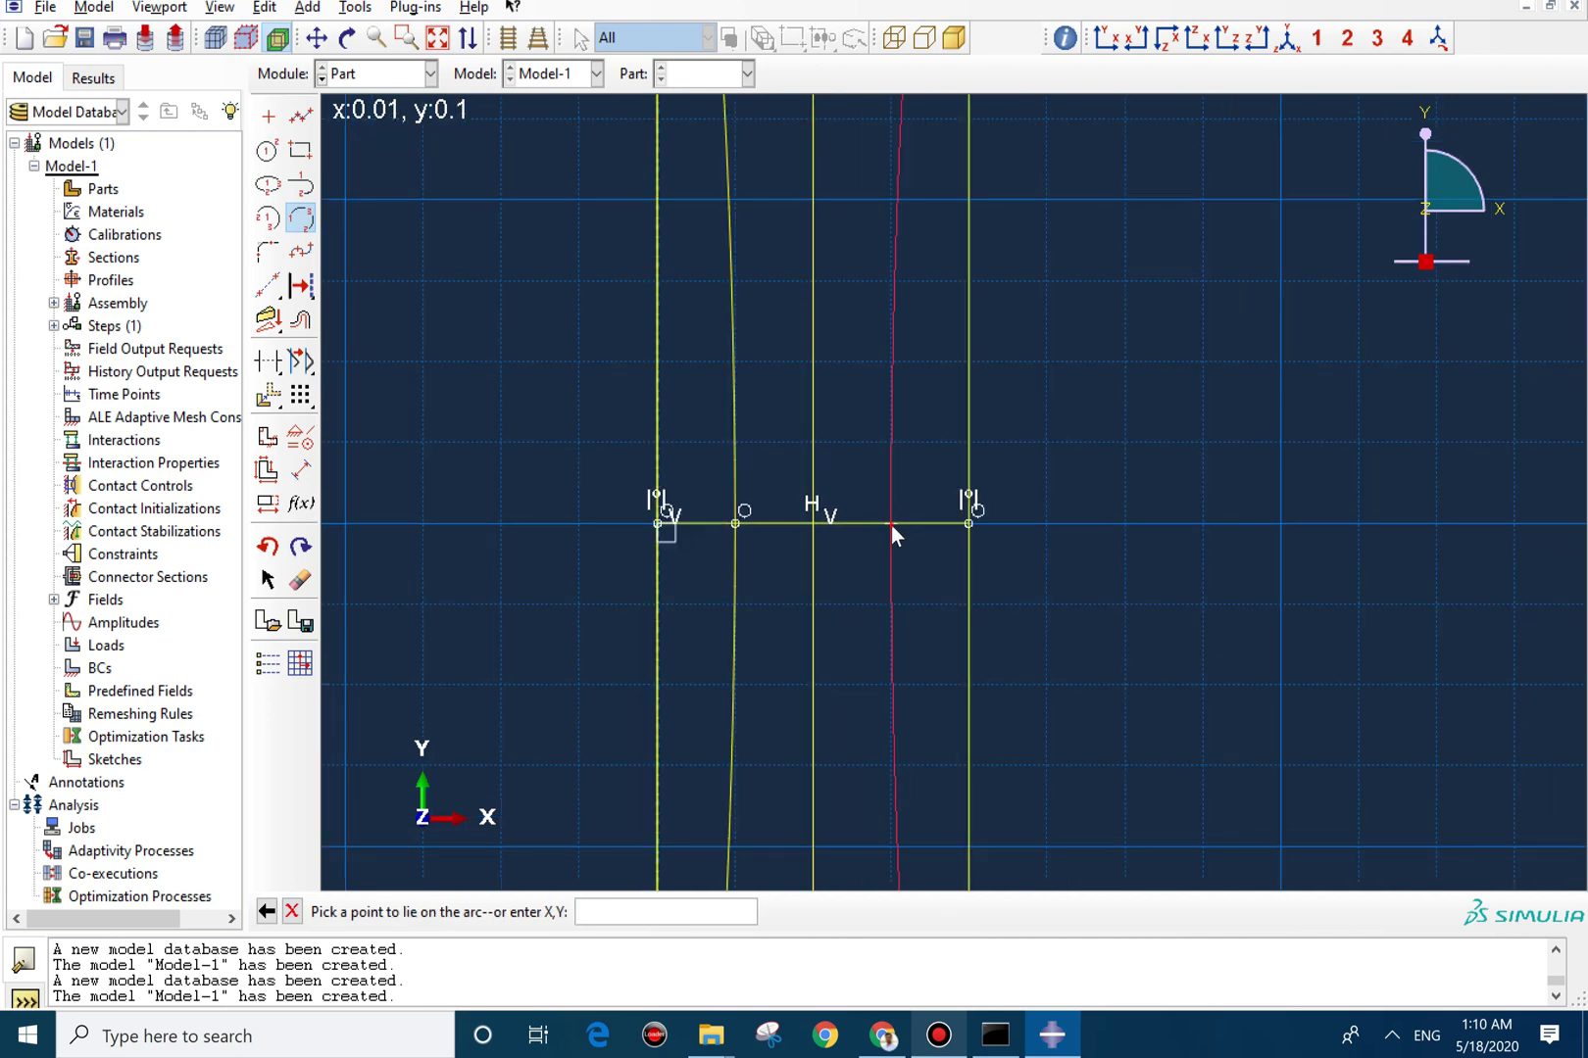
{"action": "left_click", "coordinate": [891, 526]}
Trim away the centre line, mid-height line and leftover straight edge segments.
{"action": "left_click", "coordinate": [267, 361]}
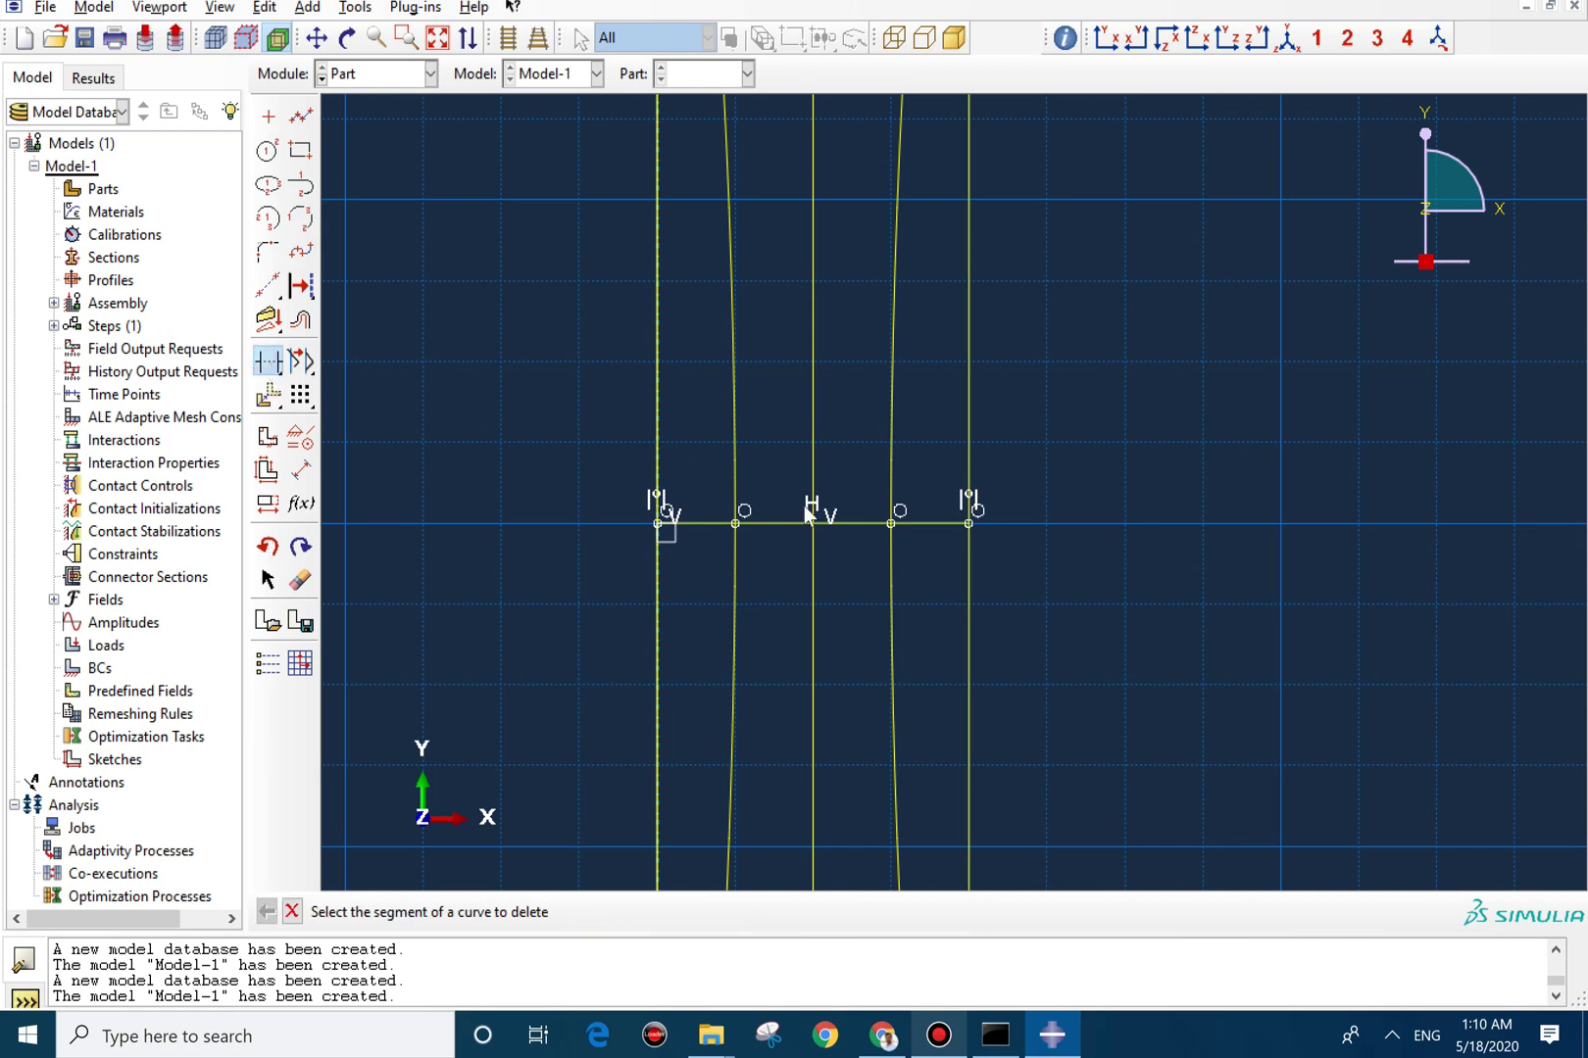
{"action": "left_click", "coordinate": [931, 521]}
{"action": "left_click", "coordinate": [966, 541]}
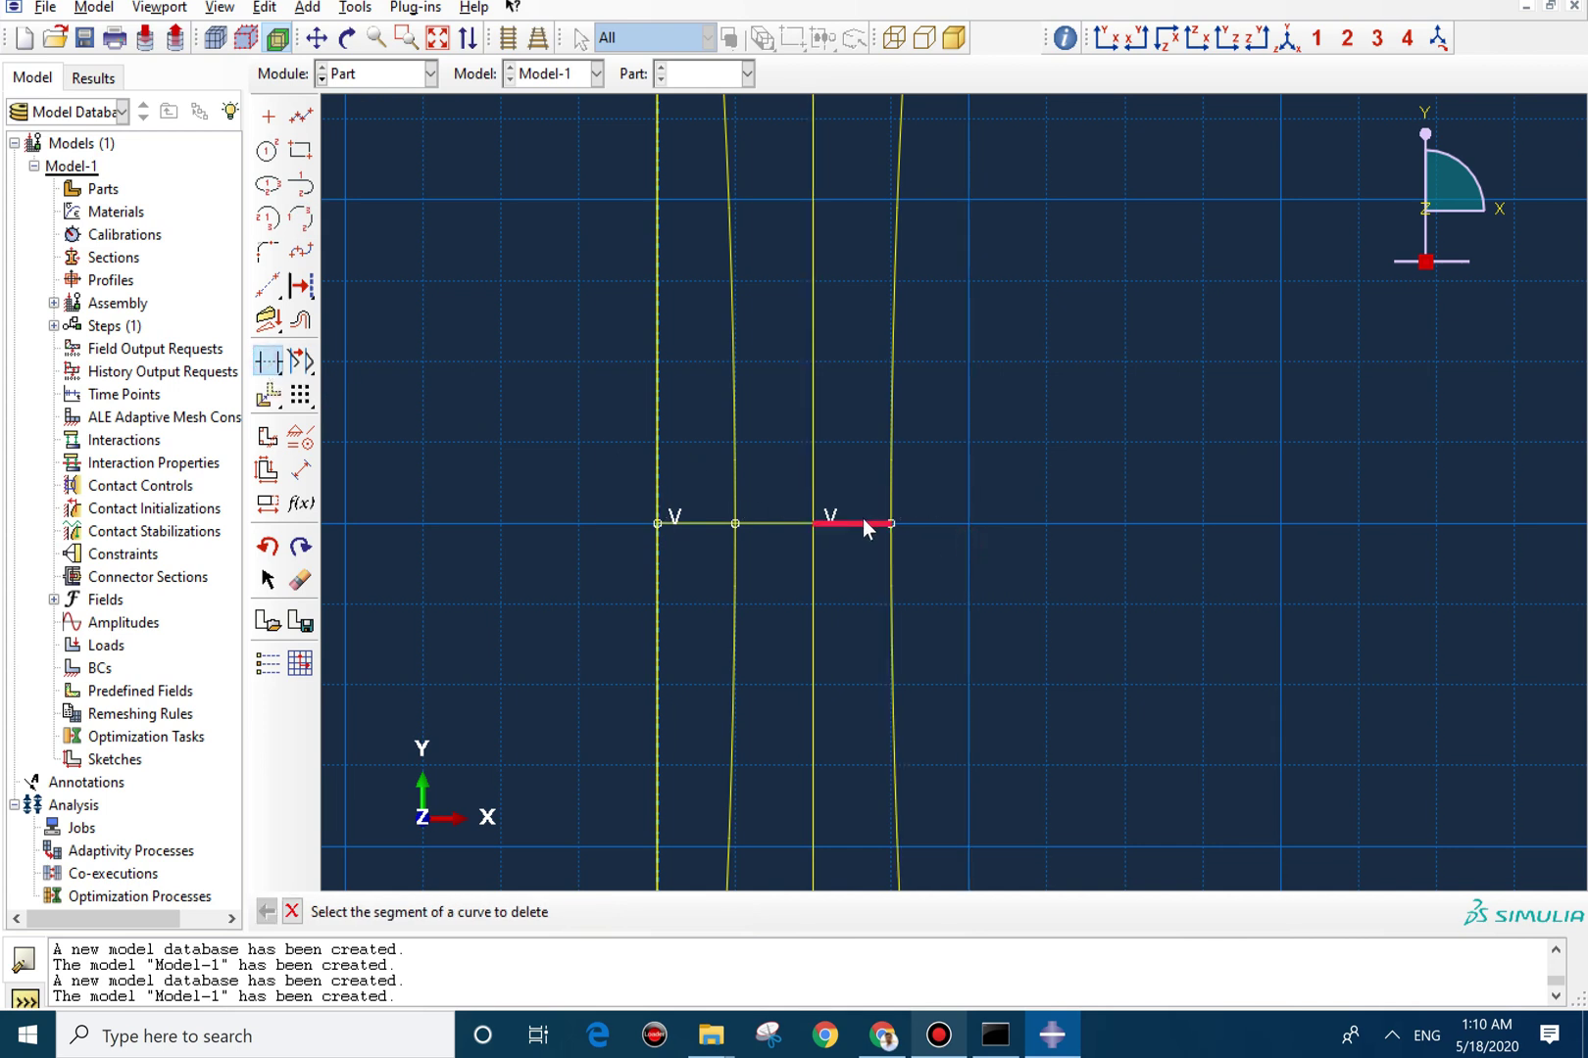
{"action": "left_click", "coordinate": [862, 519]}
{"action": "left_click", "coordinate": [815, 473]}
{"action": "left_click", "coordinate": [811, 566]}
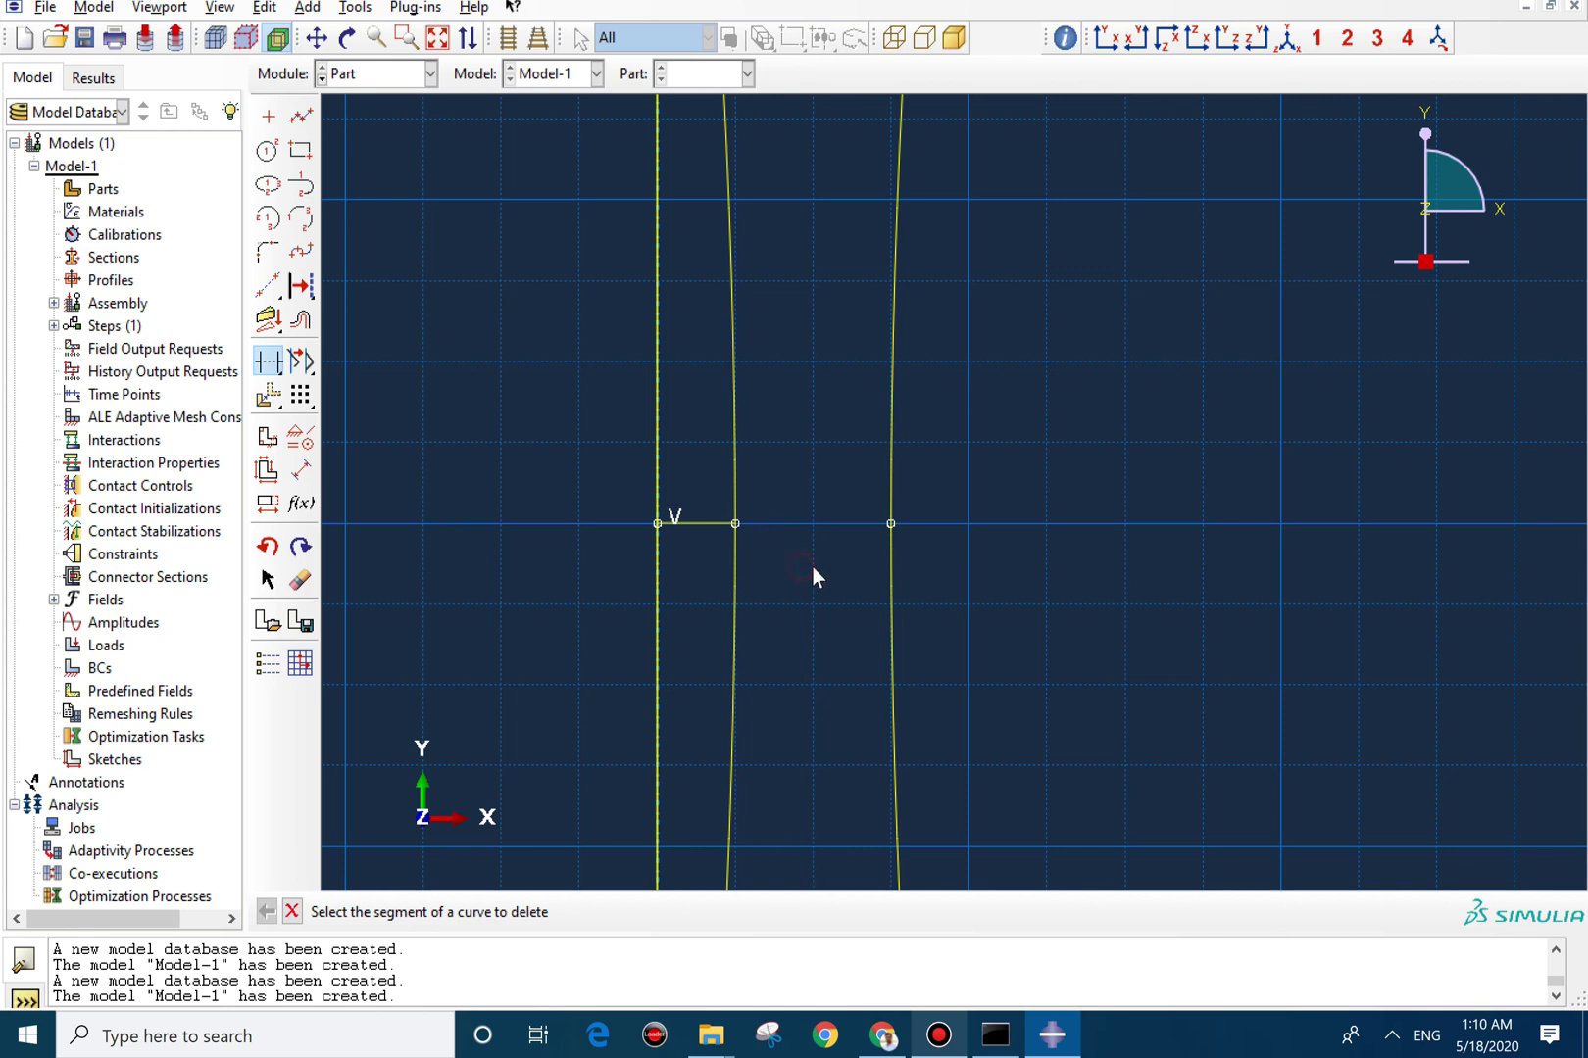
{"action": "scroll", "coordinate": [826, 516], "scroll_direction": "down", "scroll_amount": 5}
{"action": "left_click", "coordinate": [778, 479]}
{"action": "left_click", "coordinate": [778, 554]}
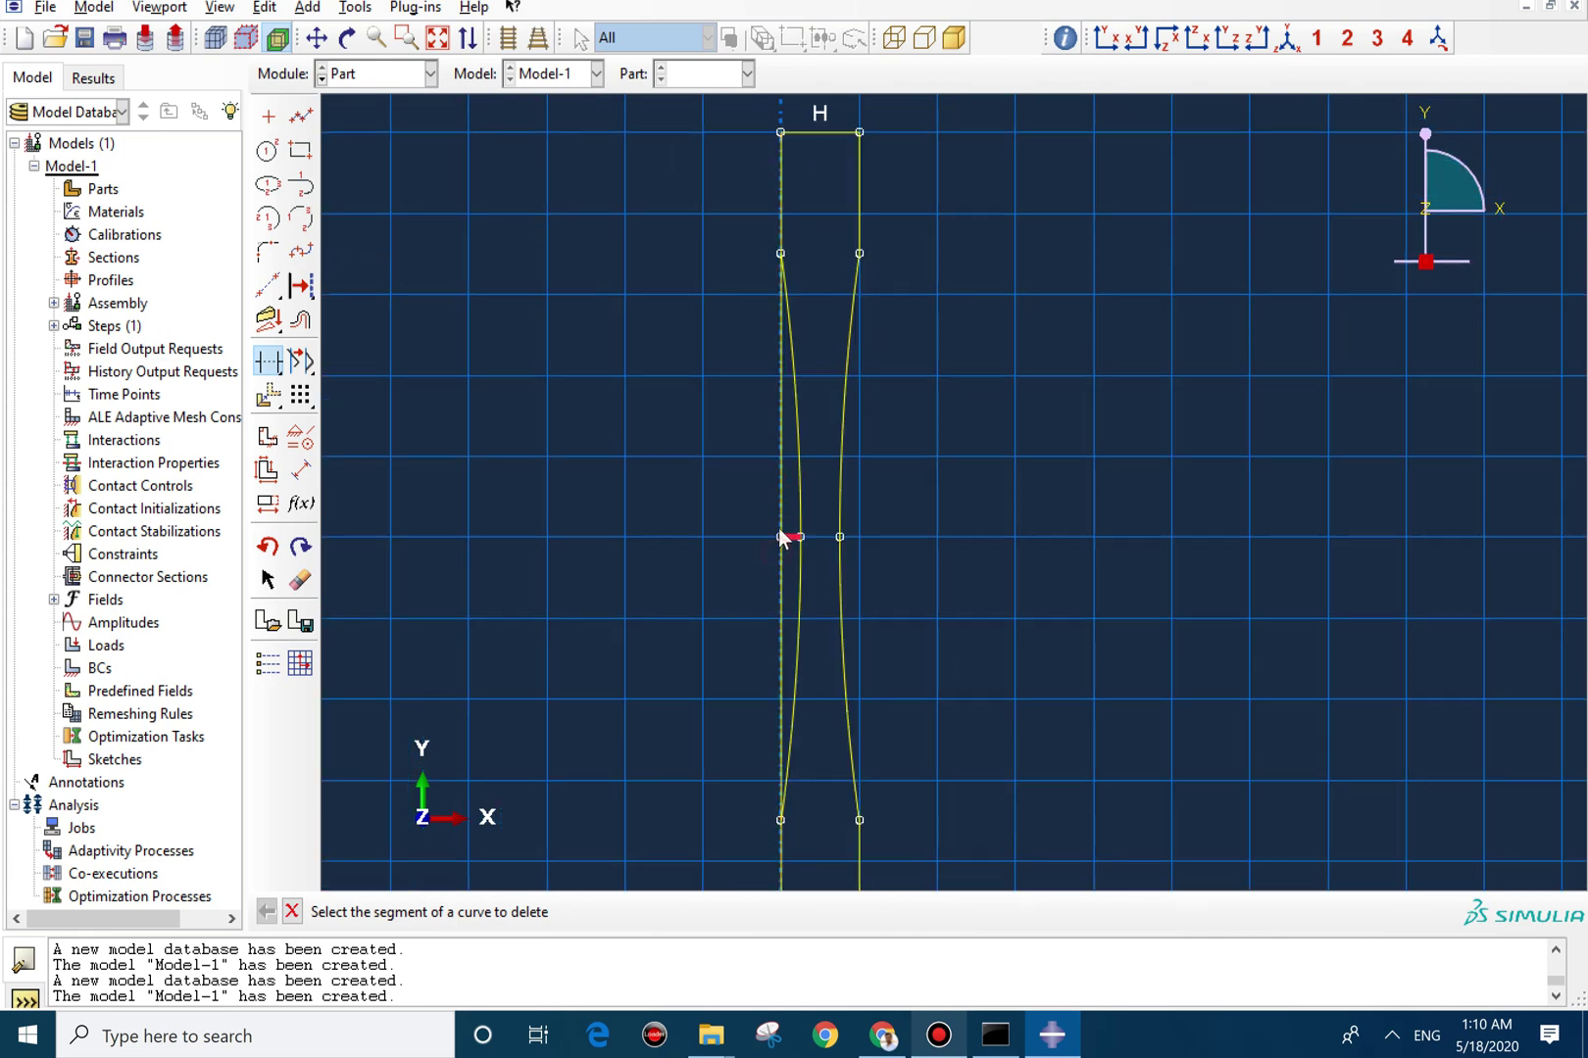
{"action": "left_click", "coordinate": [778, 551]}
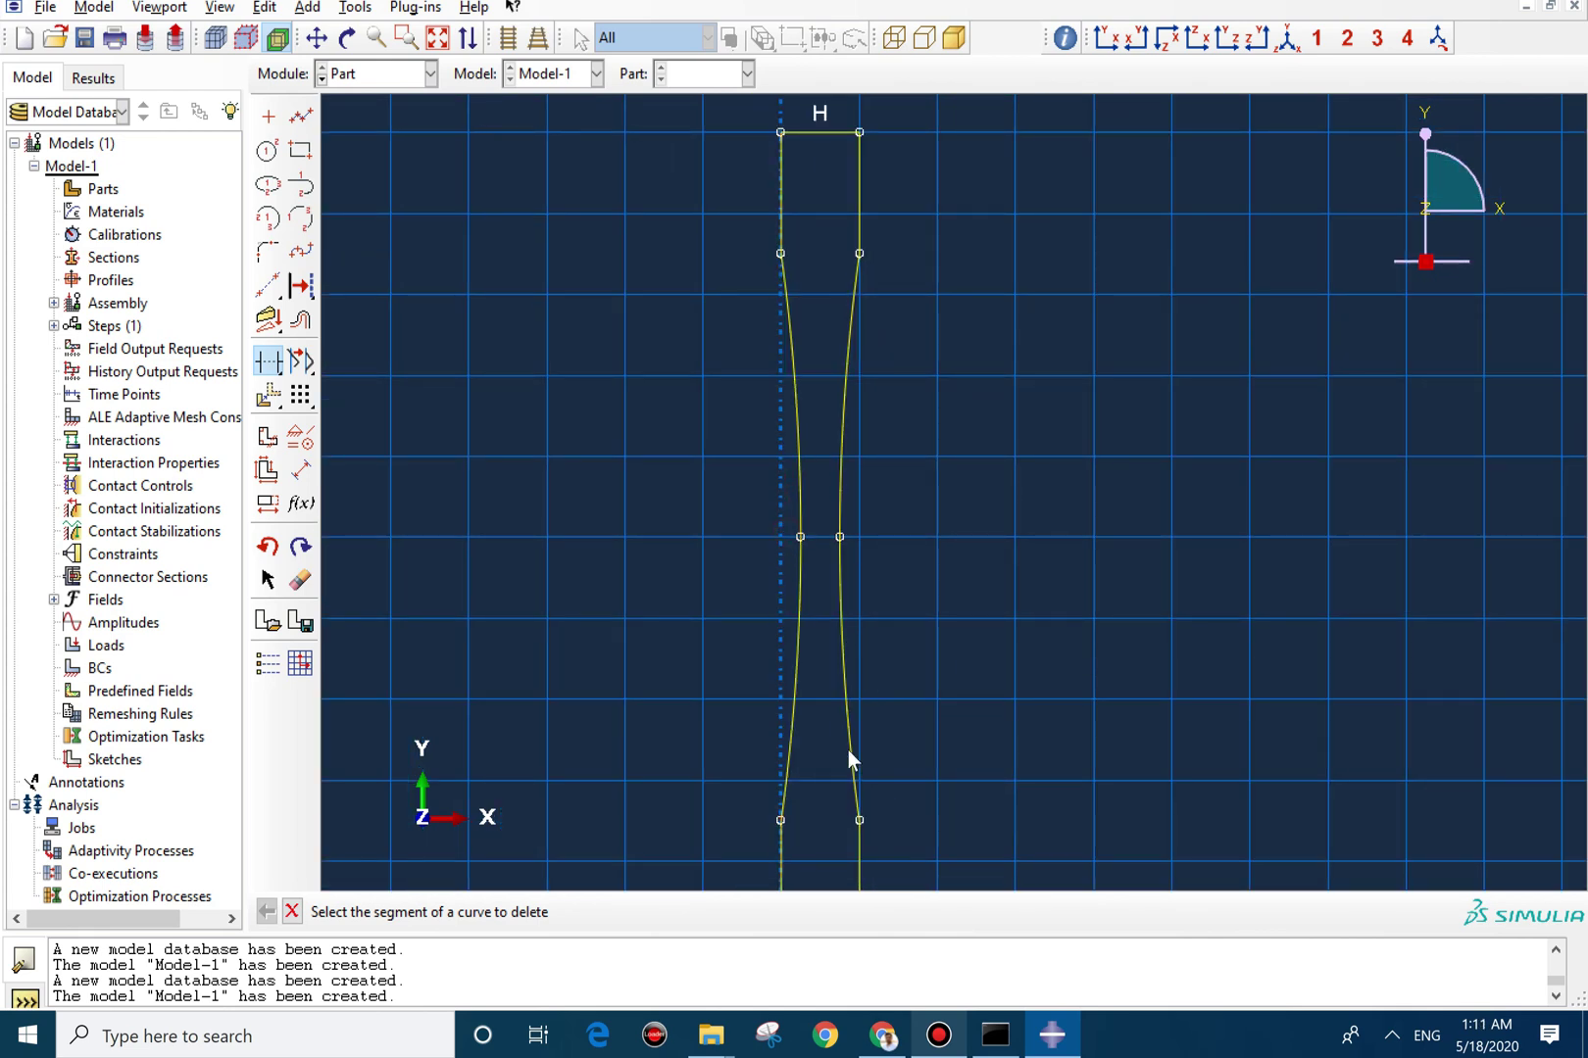
{"action": "scroll", "coordinate": [848, 751], "scroll_direction": "down", "scroll_amount": 3}
{"action": "middle_click", "coordinate": [775, 593]}
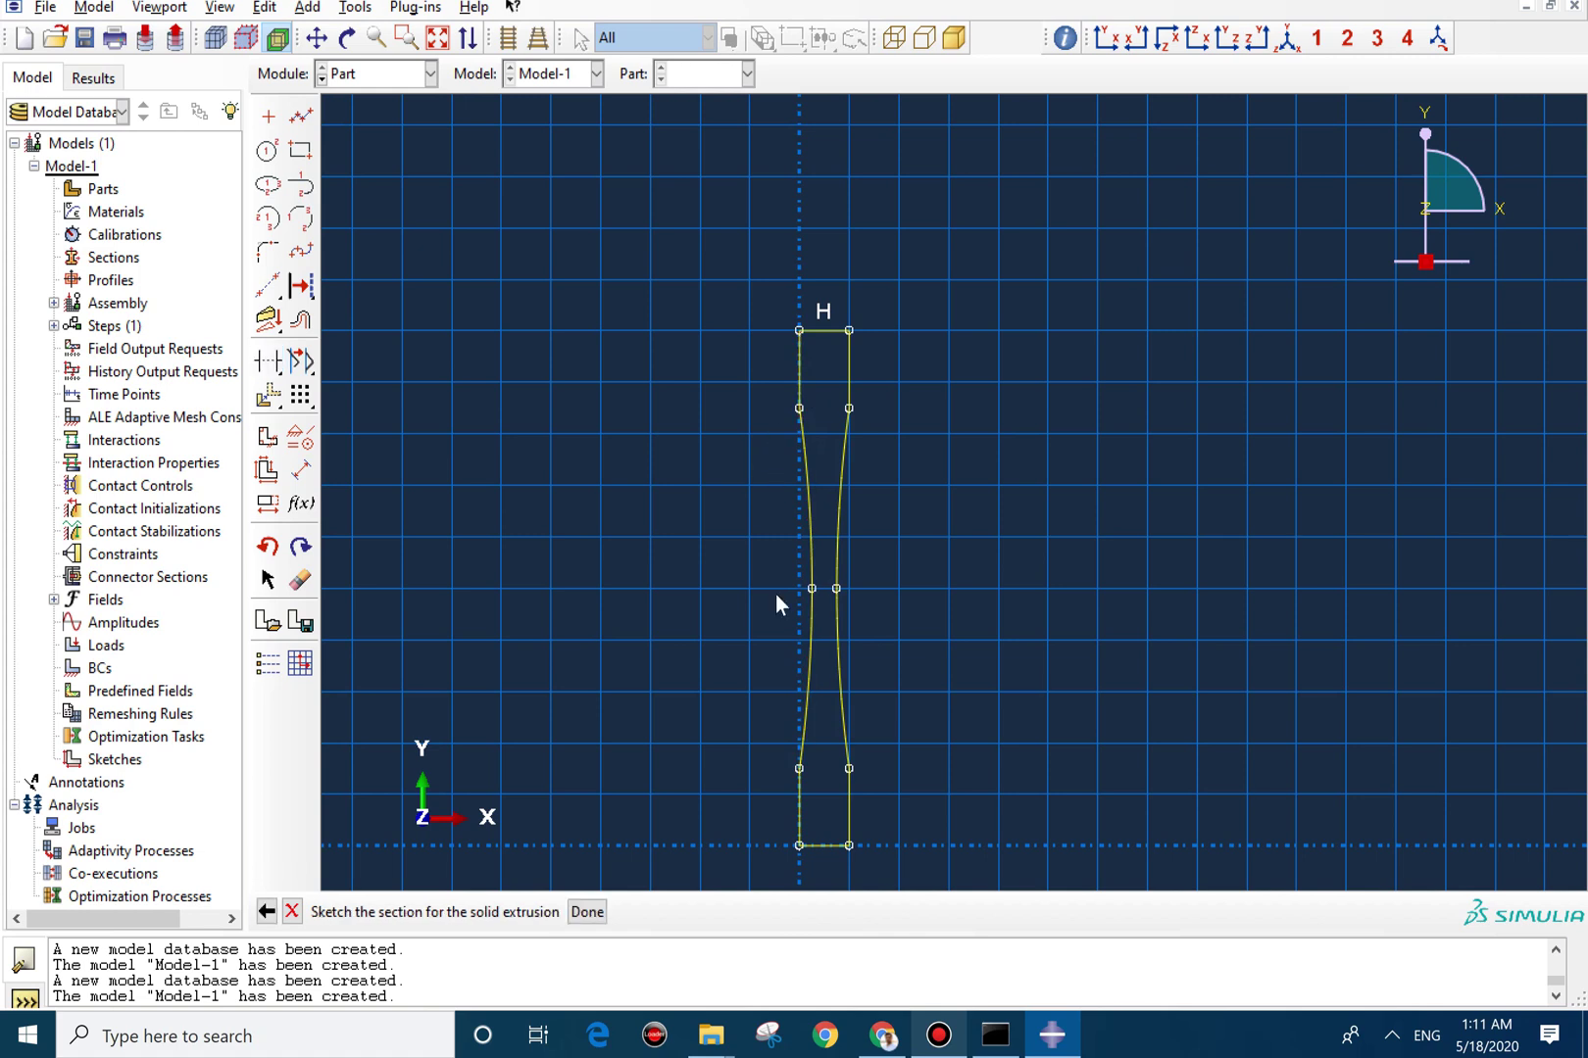
Extrude the finished profile 0.005 deep and move to the Property module.
{"action": "middle_click", "coordinate": [710, 813]}
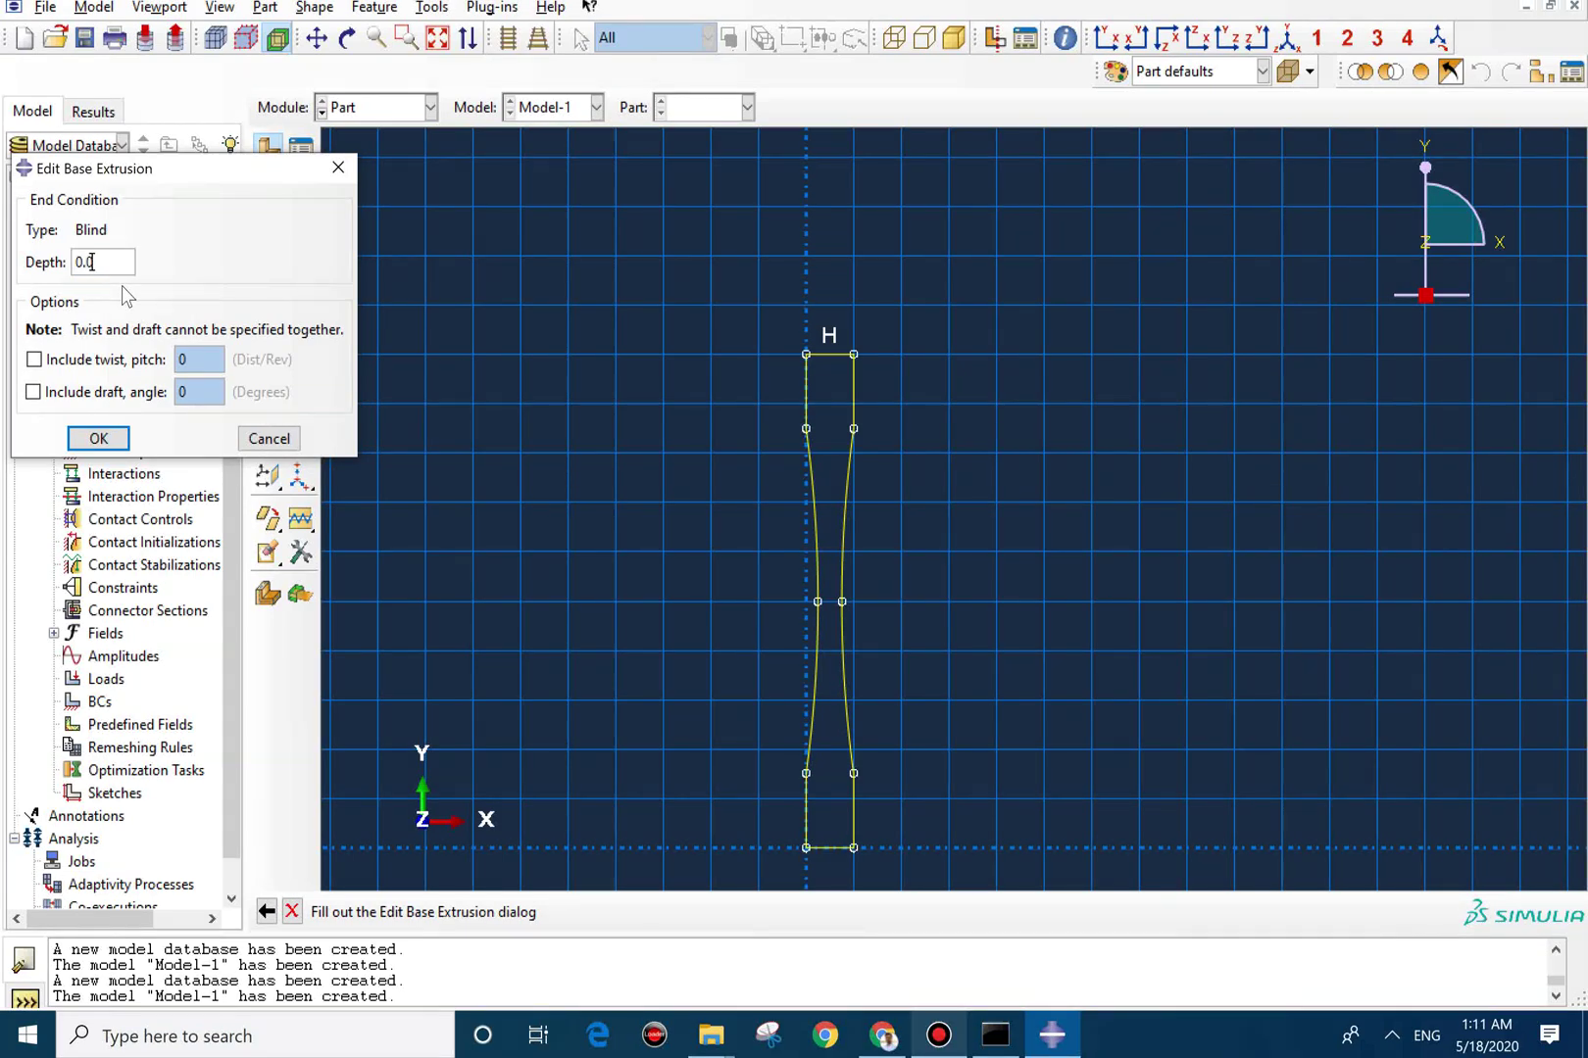
{"action": "type", "text": "0.005"}
{"action": "left_click", "coordinate": [98, 438]}
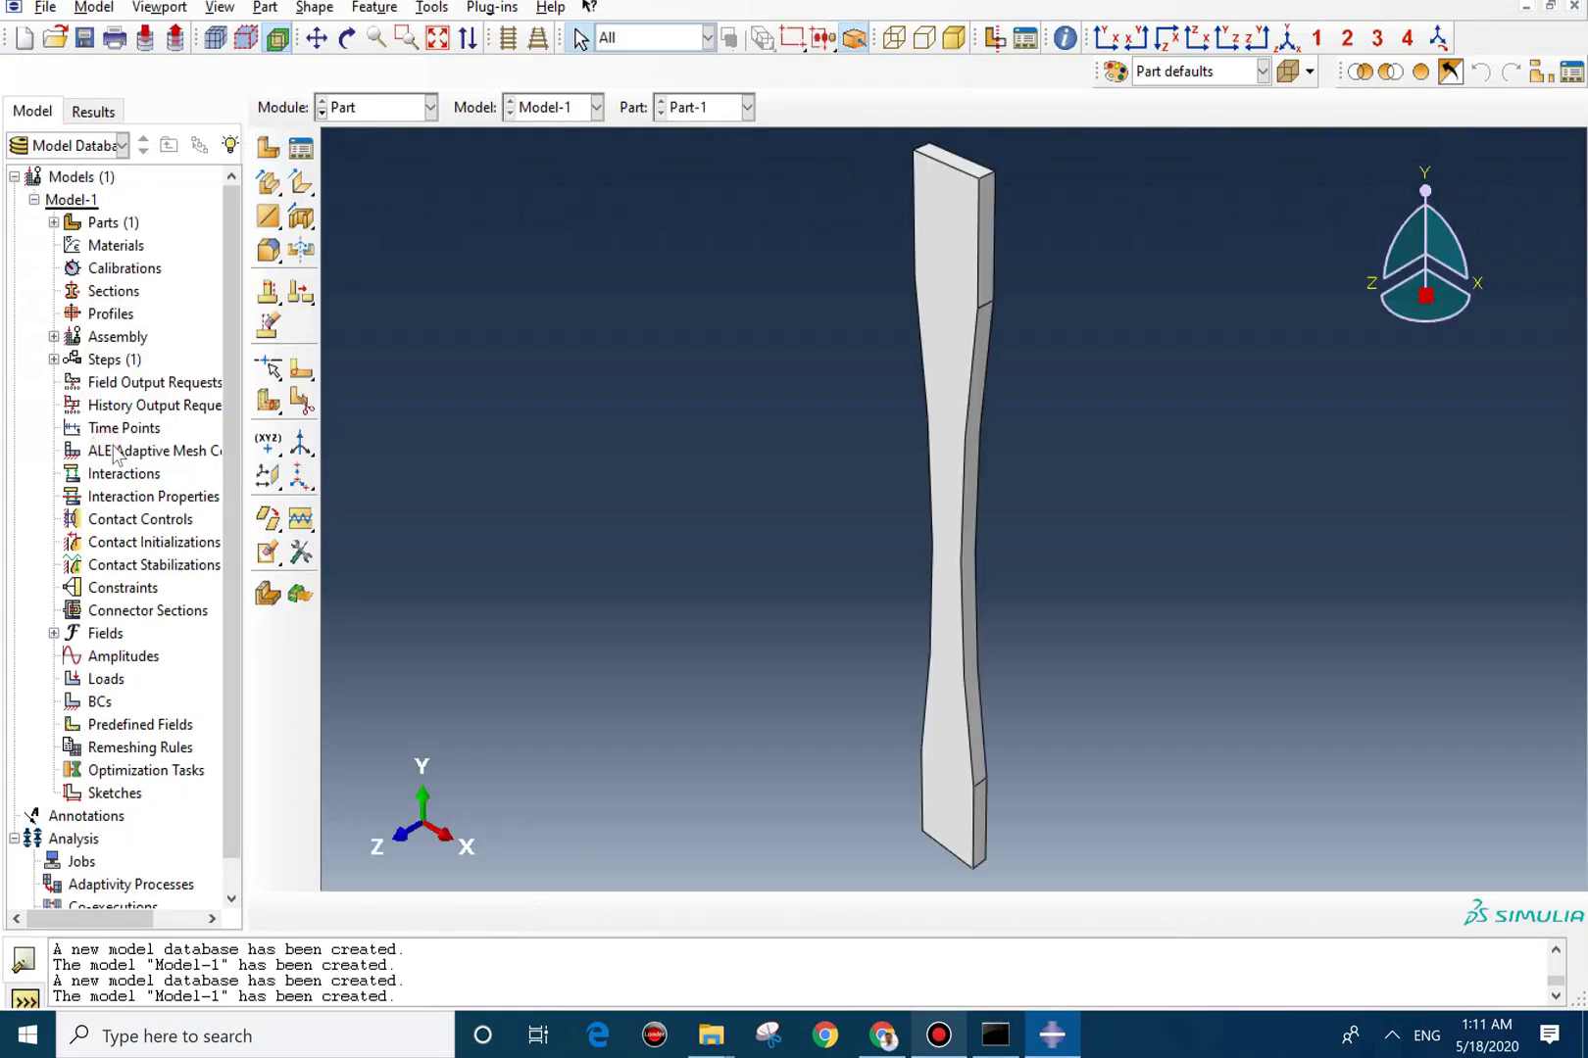
{"action": "left_click", "coordinate": [402, 107]}
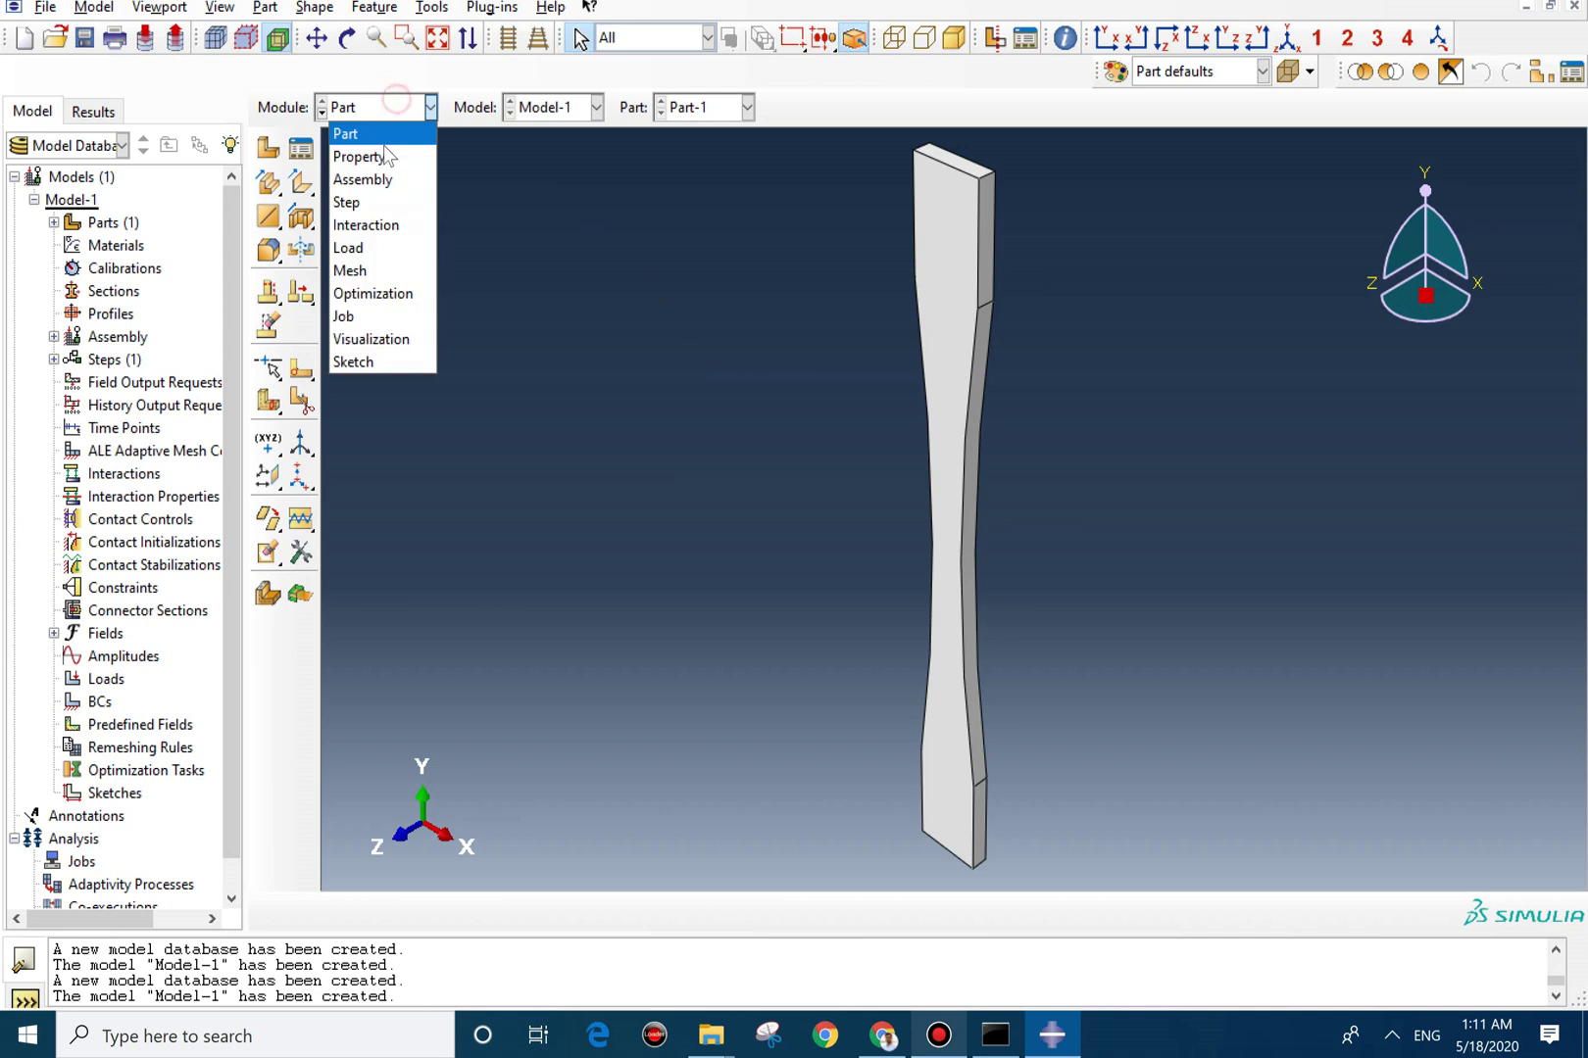
{"action": "left_click", "coordinate": [382, 152]}
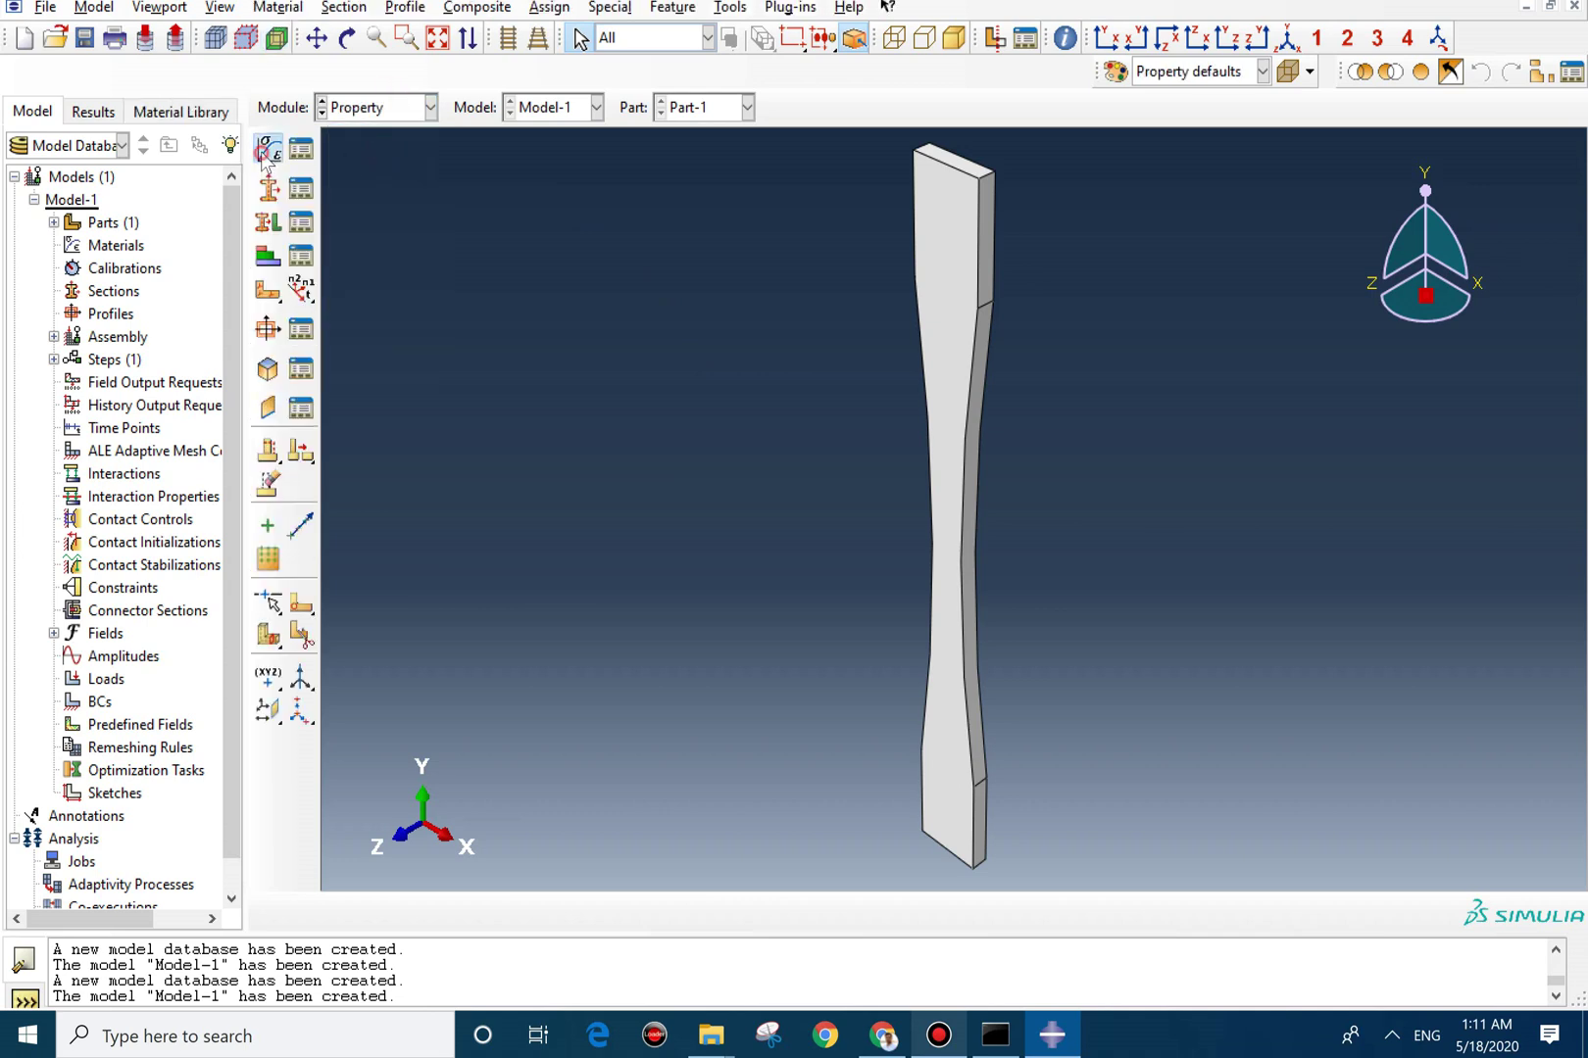
Create a material with elastic Young's modulus 200e9 and Poisson's ratio 0.3.
{"action": "left_click", "coordinate": [267, 149]}
{"action": "left_click", "coordinate": [556, 333]}
{"action": "mouse_move", "coordinate": [745, 358]}
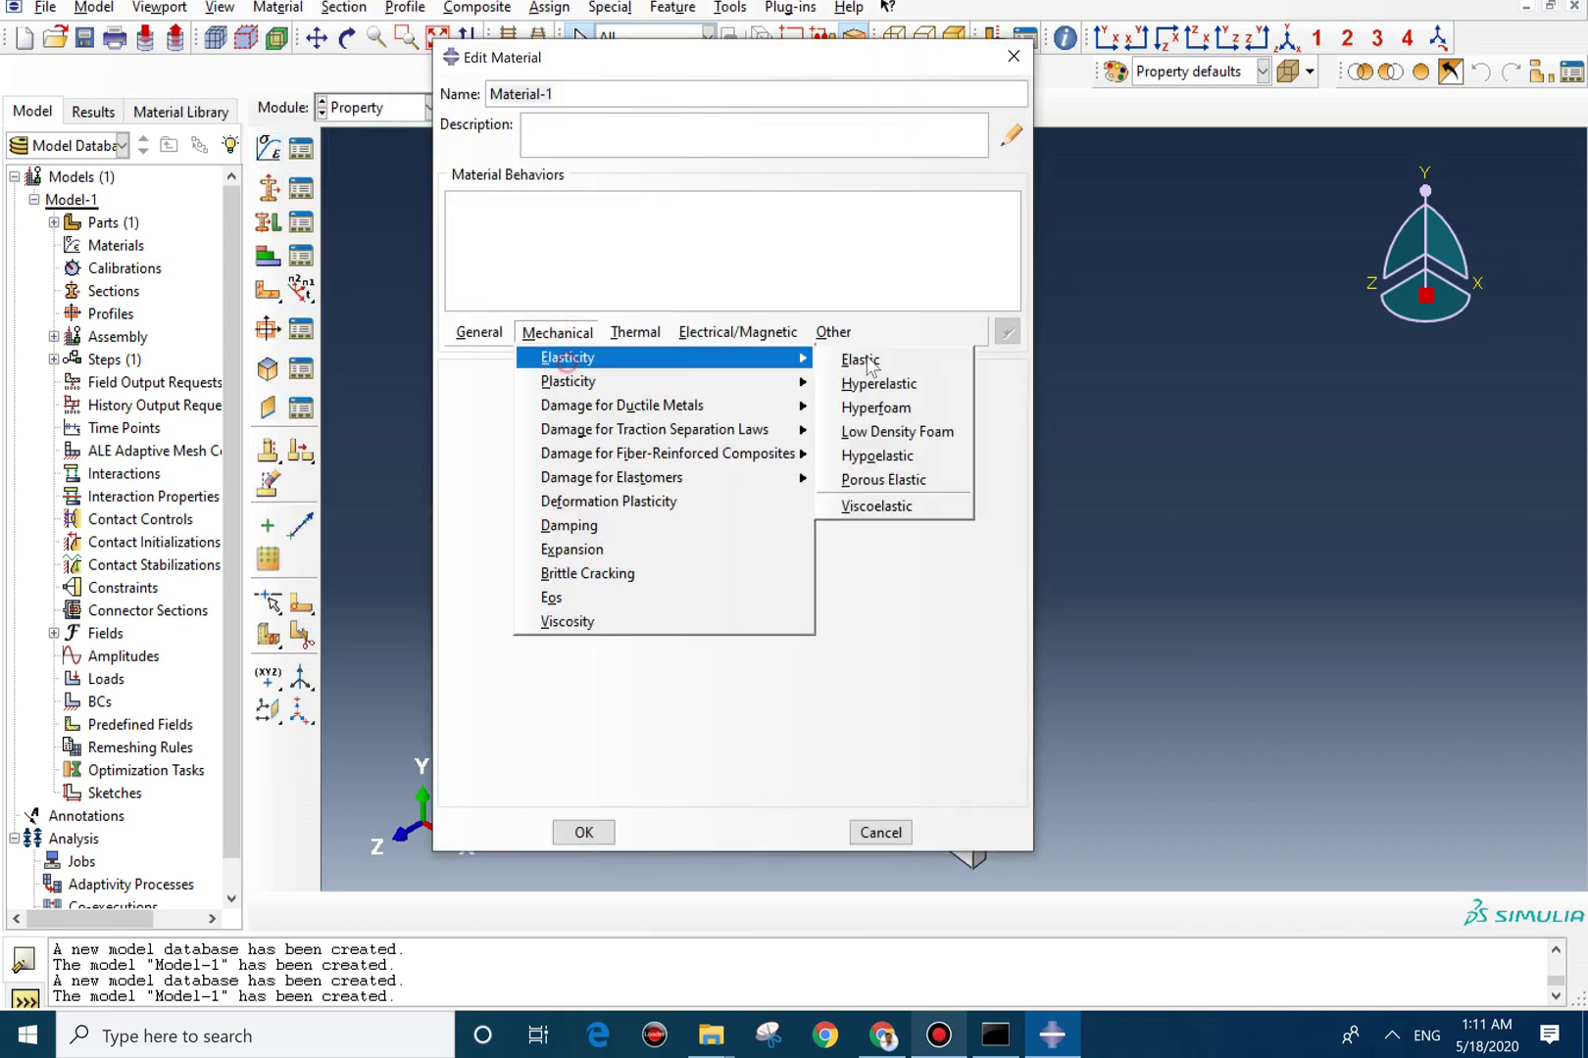
{"action": "left_click", "coordinate": [867, 358]}
{"action": "left_click", "coordinate": [505, 658]}
{"action": "type", "text": "200e9"}
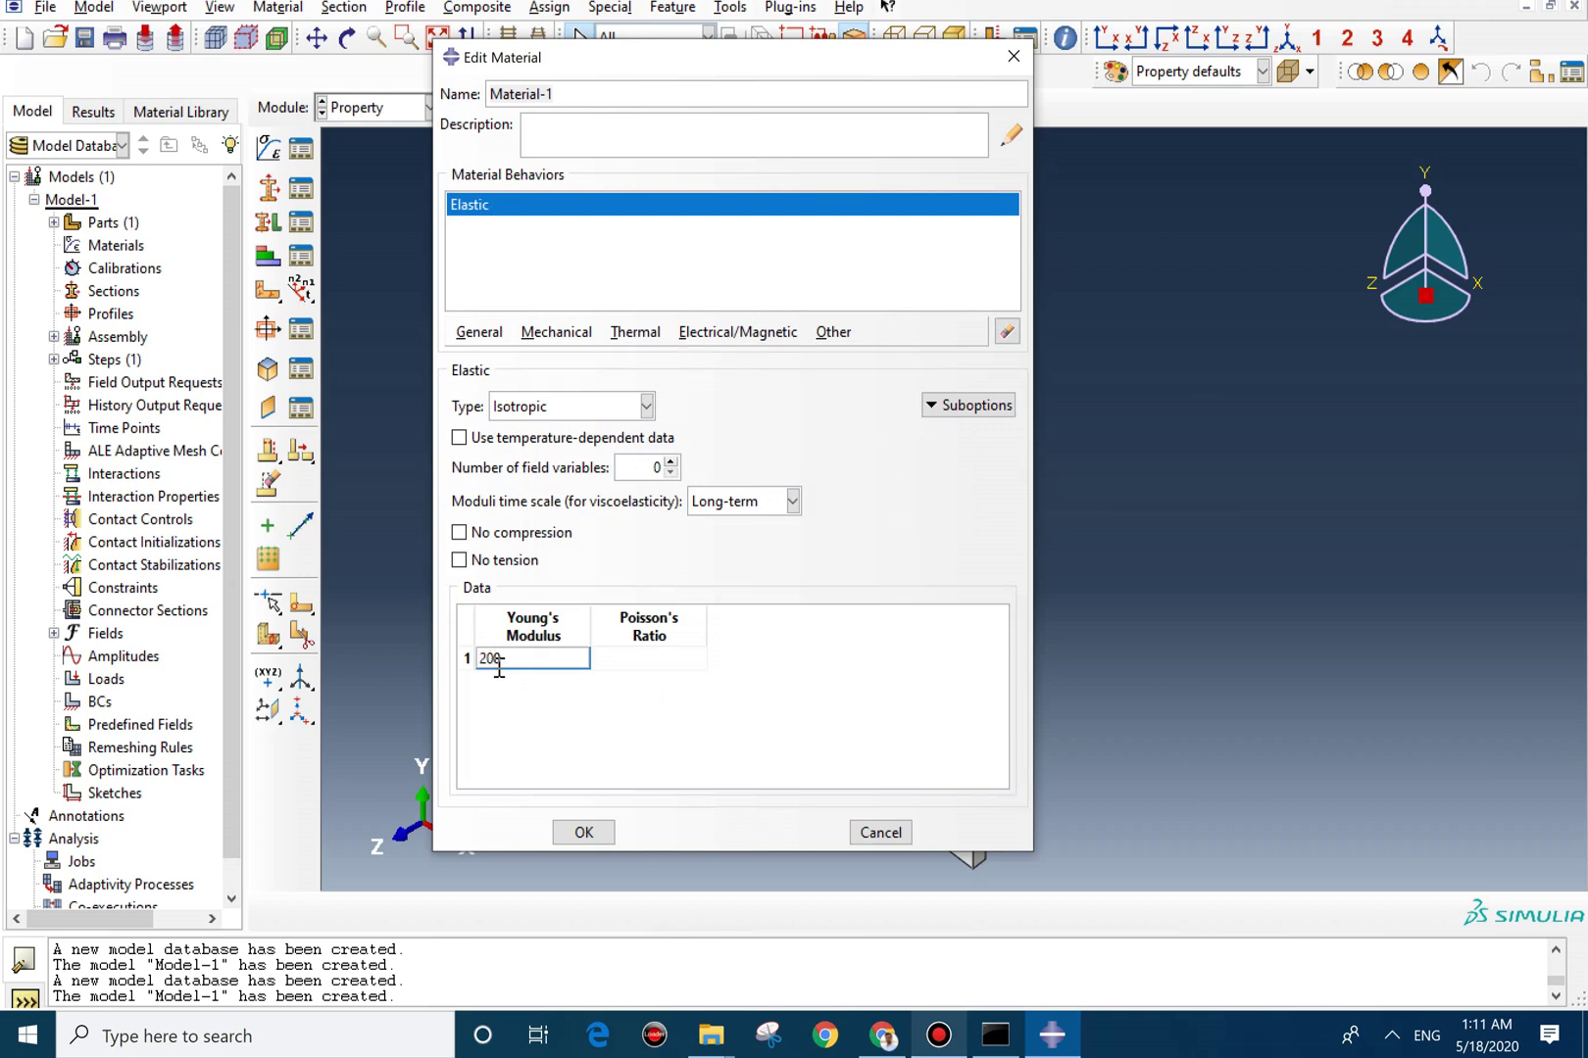
{"action": "key", "text": "Tab"}
{"action": "type", "text": "0.3"}
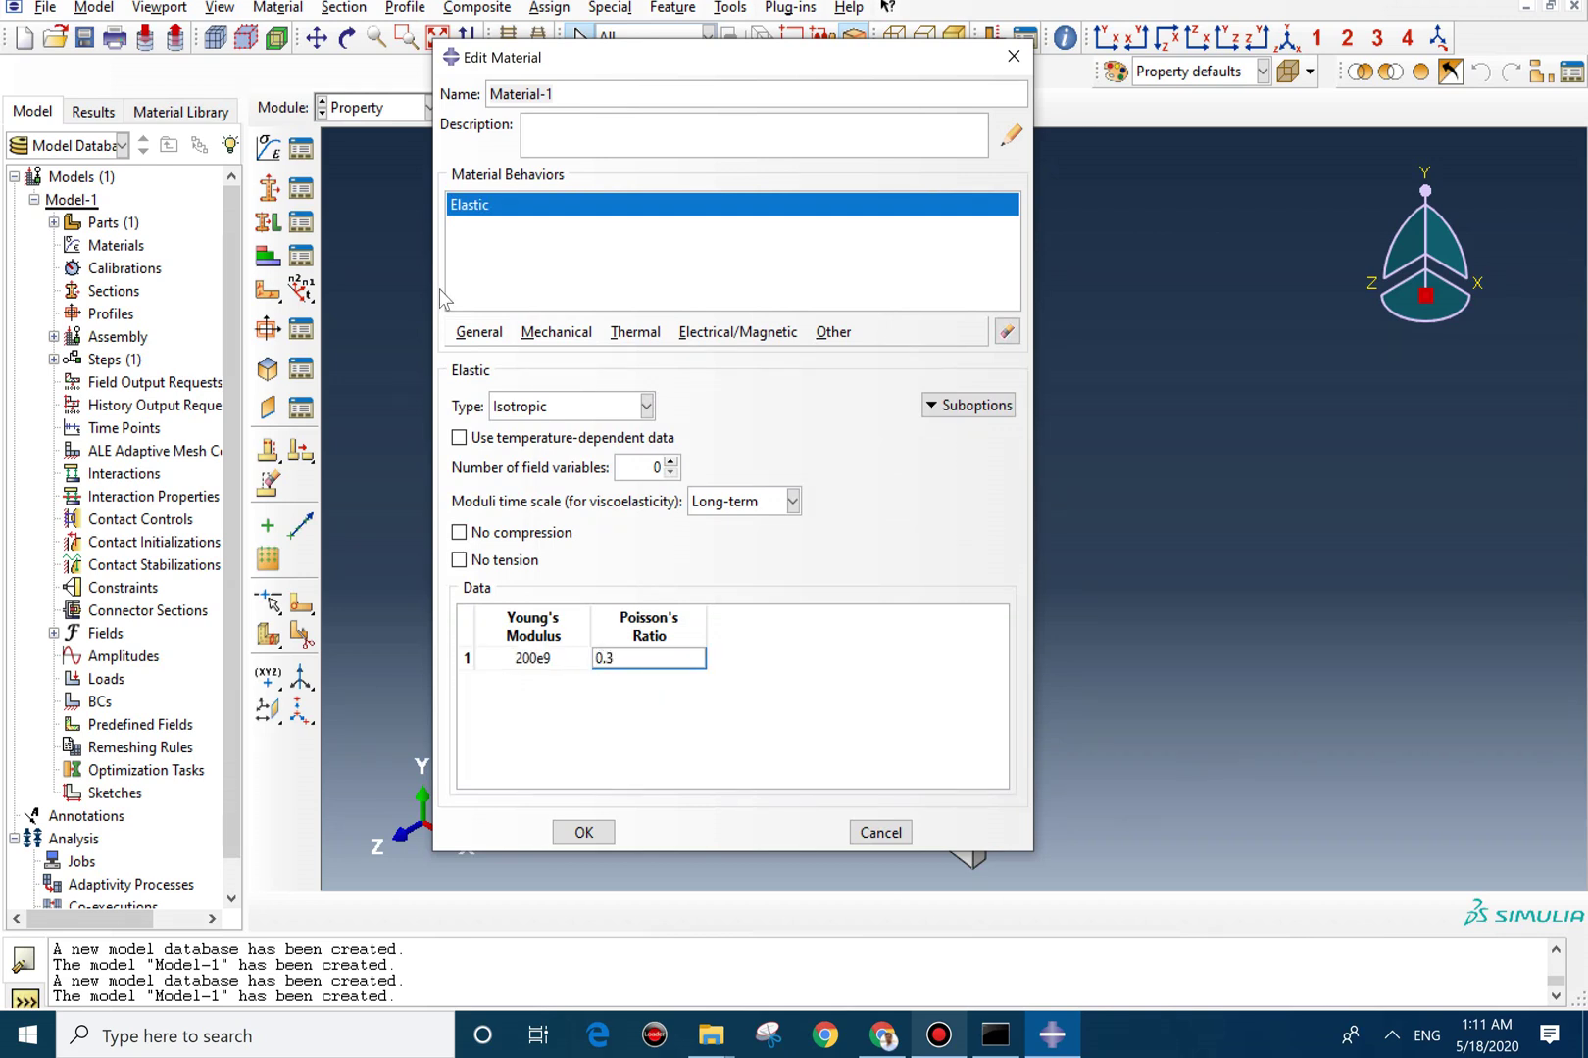
Add plastic behaviour with a first row of yield stress 300e6 at plastic strain 0.
{"action": "left_click", "coordinate": [555, 334]}
{"action": "mouse_move", "coordinate": [745, 378]}
{"action": "left_click", "coordinate": [1049, 378]}
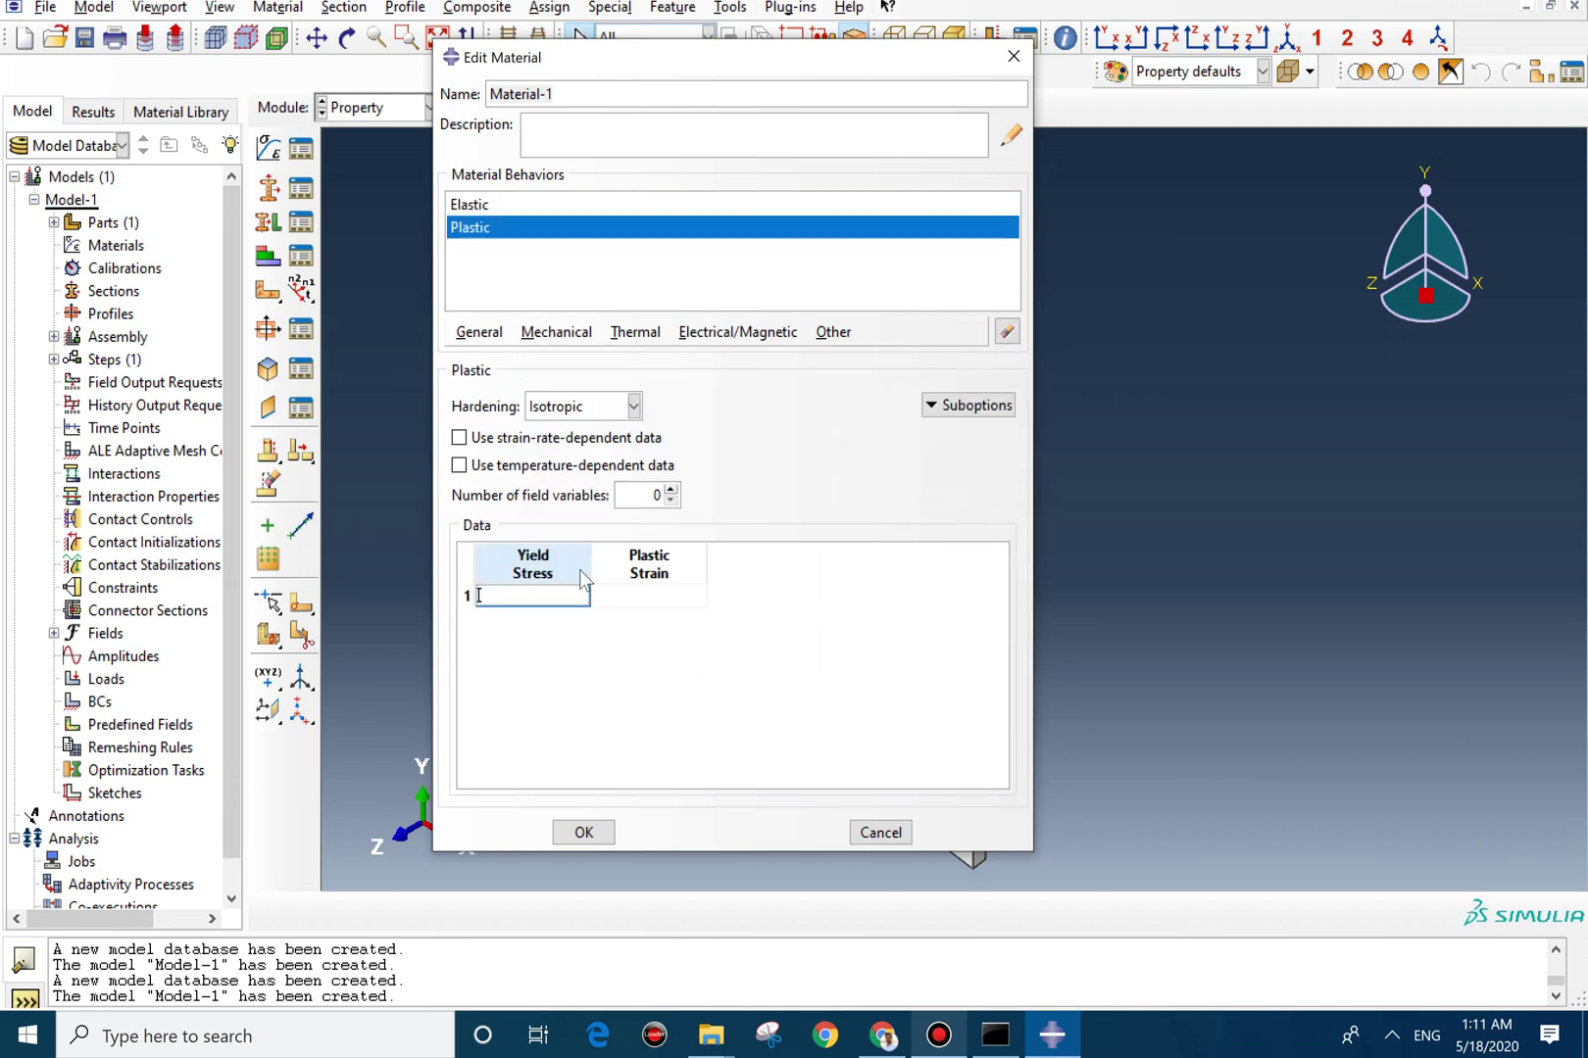
{"action": "type", "text": "300e6"}
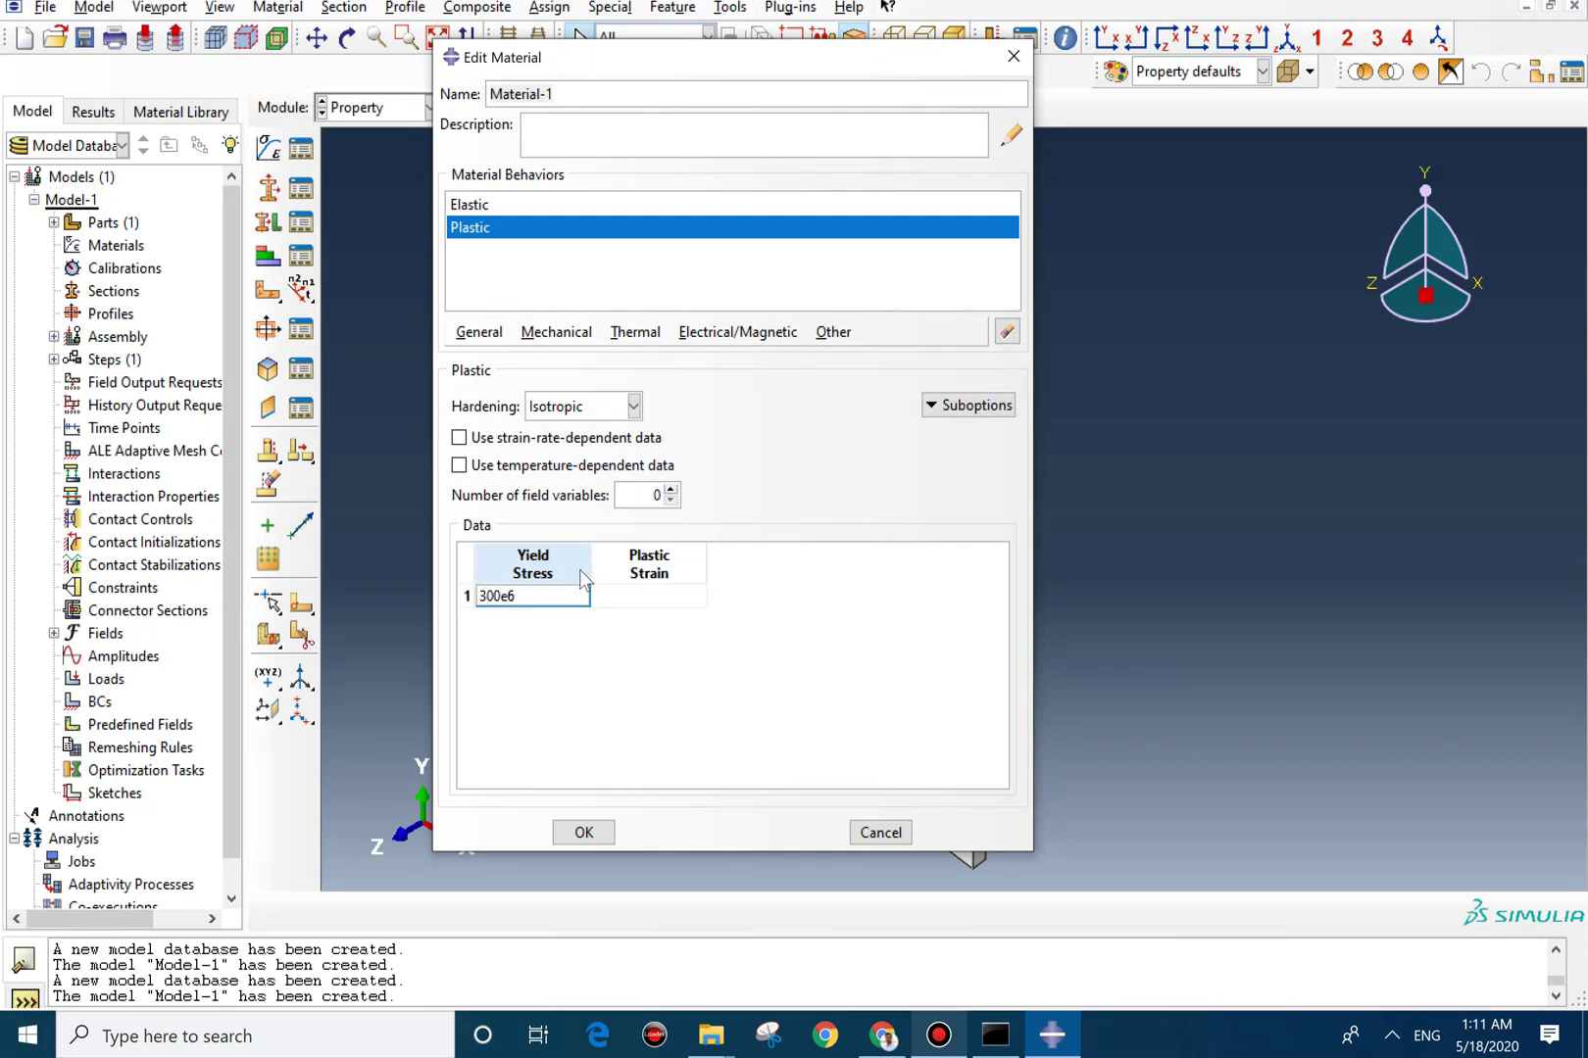
{"action": "key", "text": "Tab"}
{"action": "type", "text": "0"}
{"action": "right_click", "coordinate": [566, 598]}
{"action": "left_click", "coordinate": [610, 712]}
Add plastic rows for 400e6 at 0.001 and 500e6 at 0.003.
{"action": "left_click", "coordinate": [549, 620]}
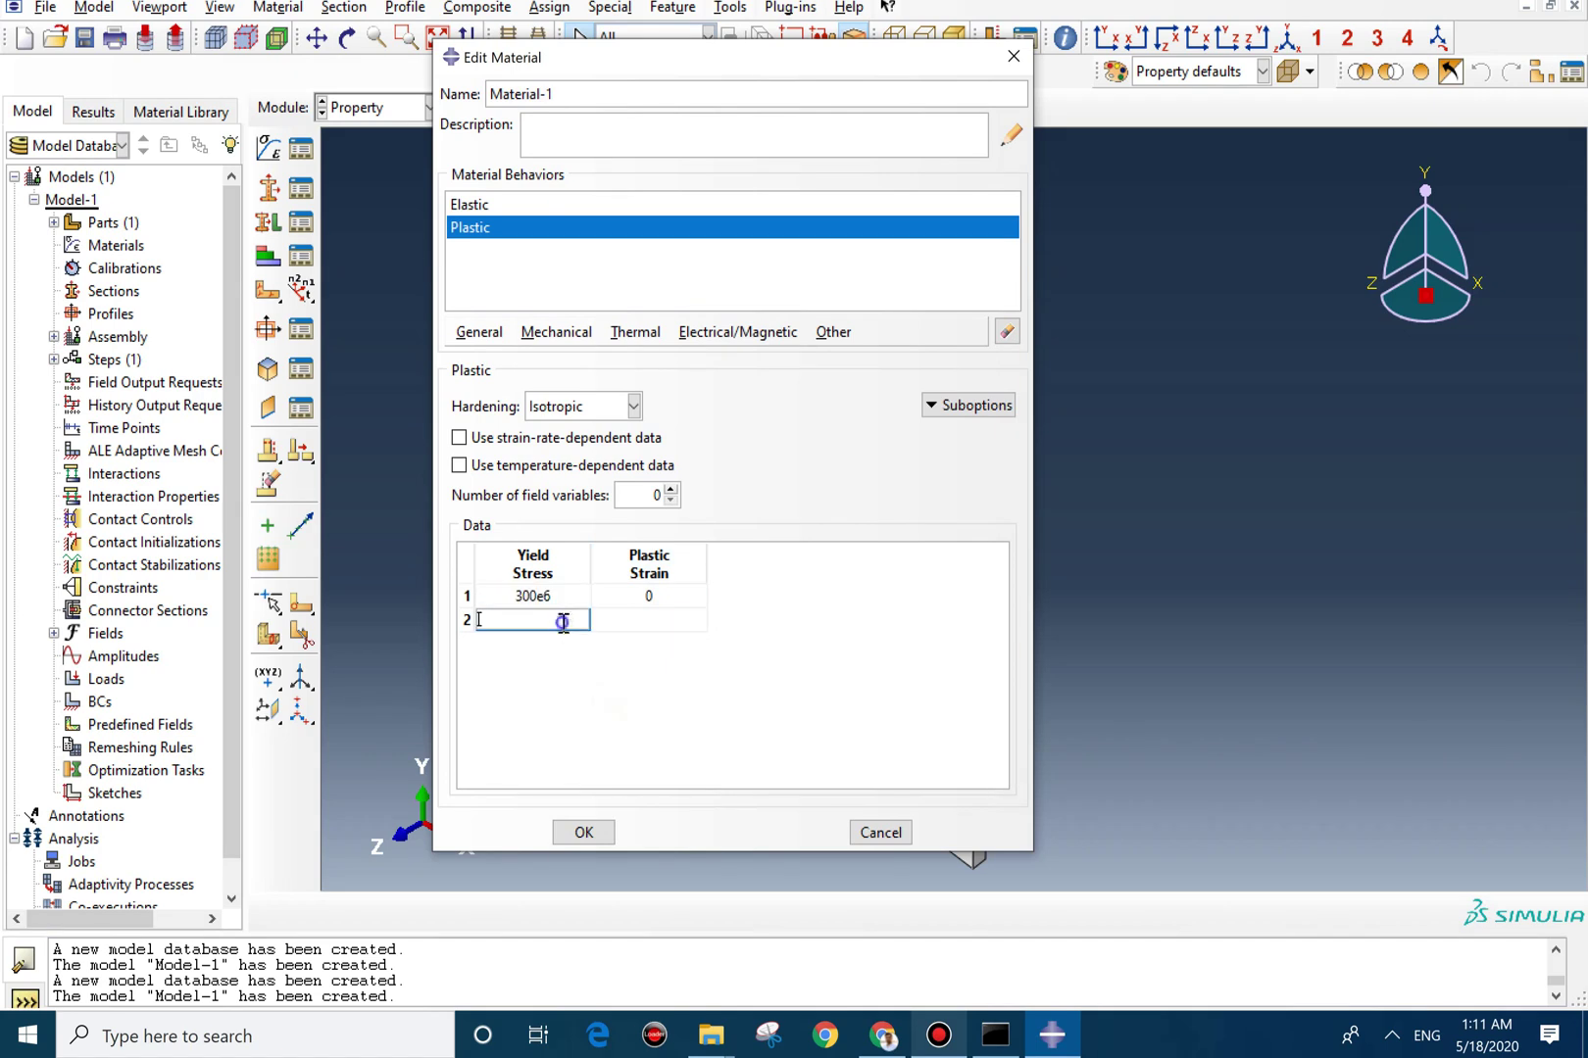
{"action": "right_click", "coordinate": [549, 621]}
{"action": "left_click", "coordinate": [592, 734]}
{"action": "type", "text": "400e6"}
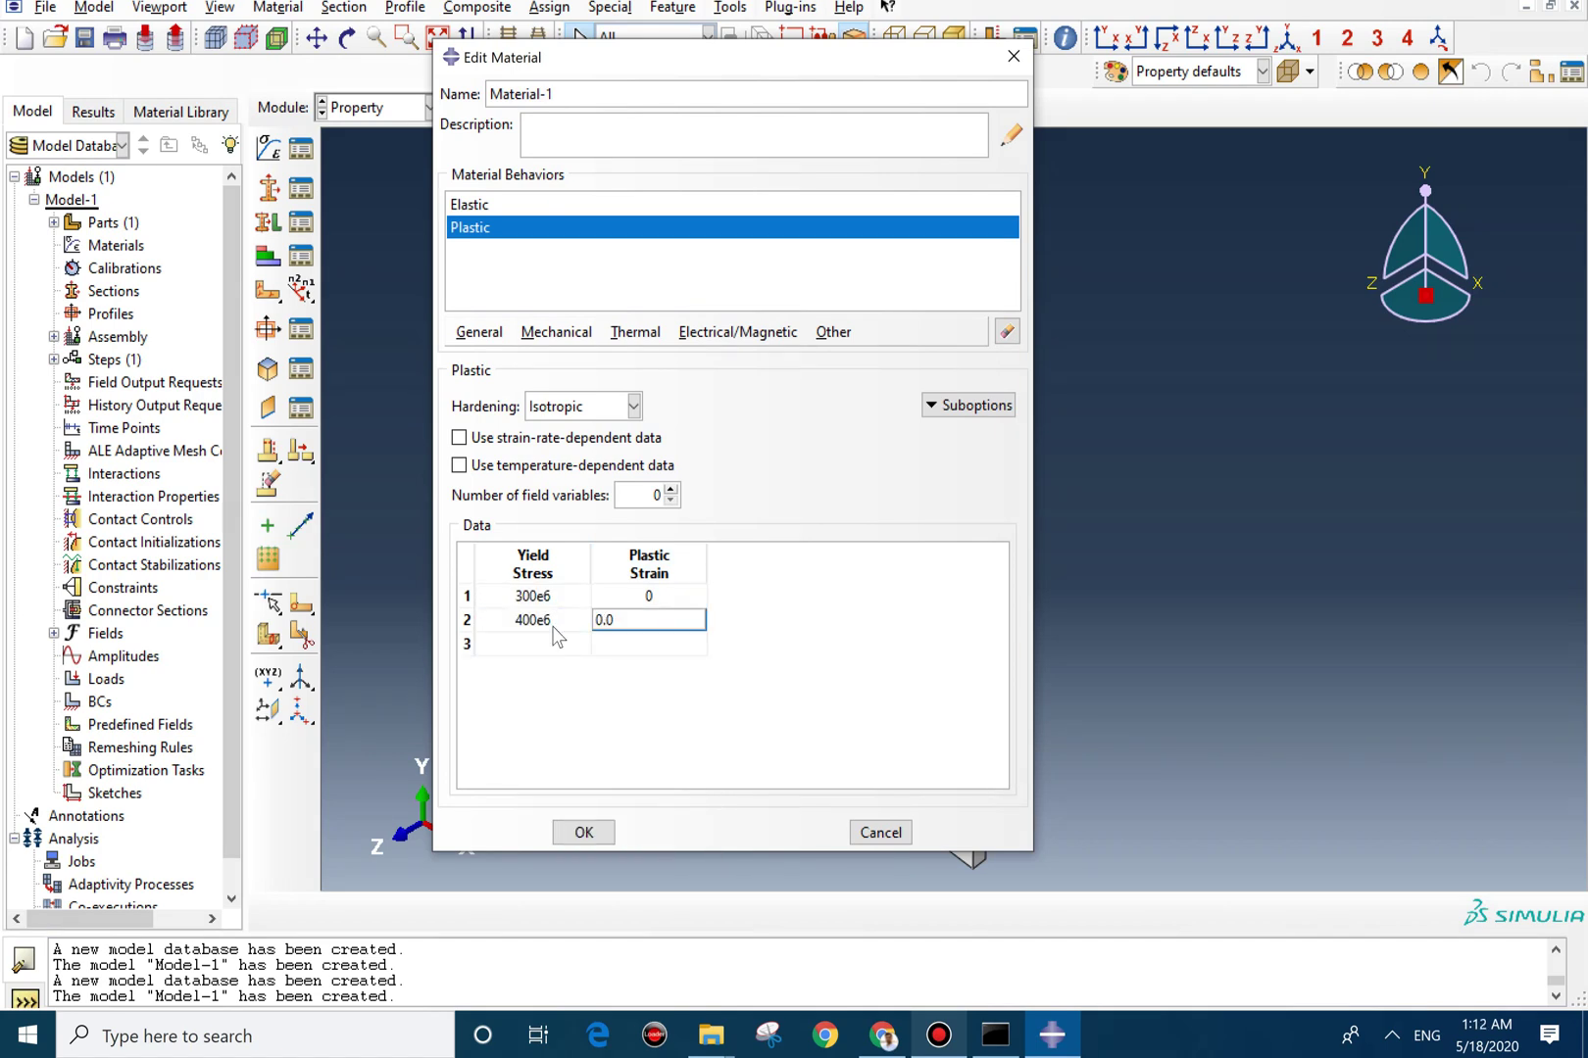
{"action": "left_click", "coordinate": [544, 643]}
{"action": "type", "text": "500e"}
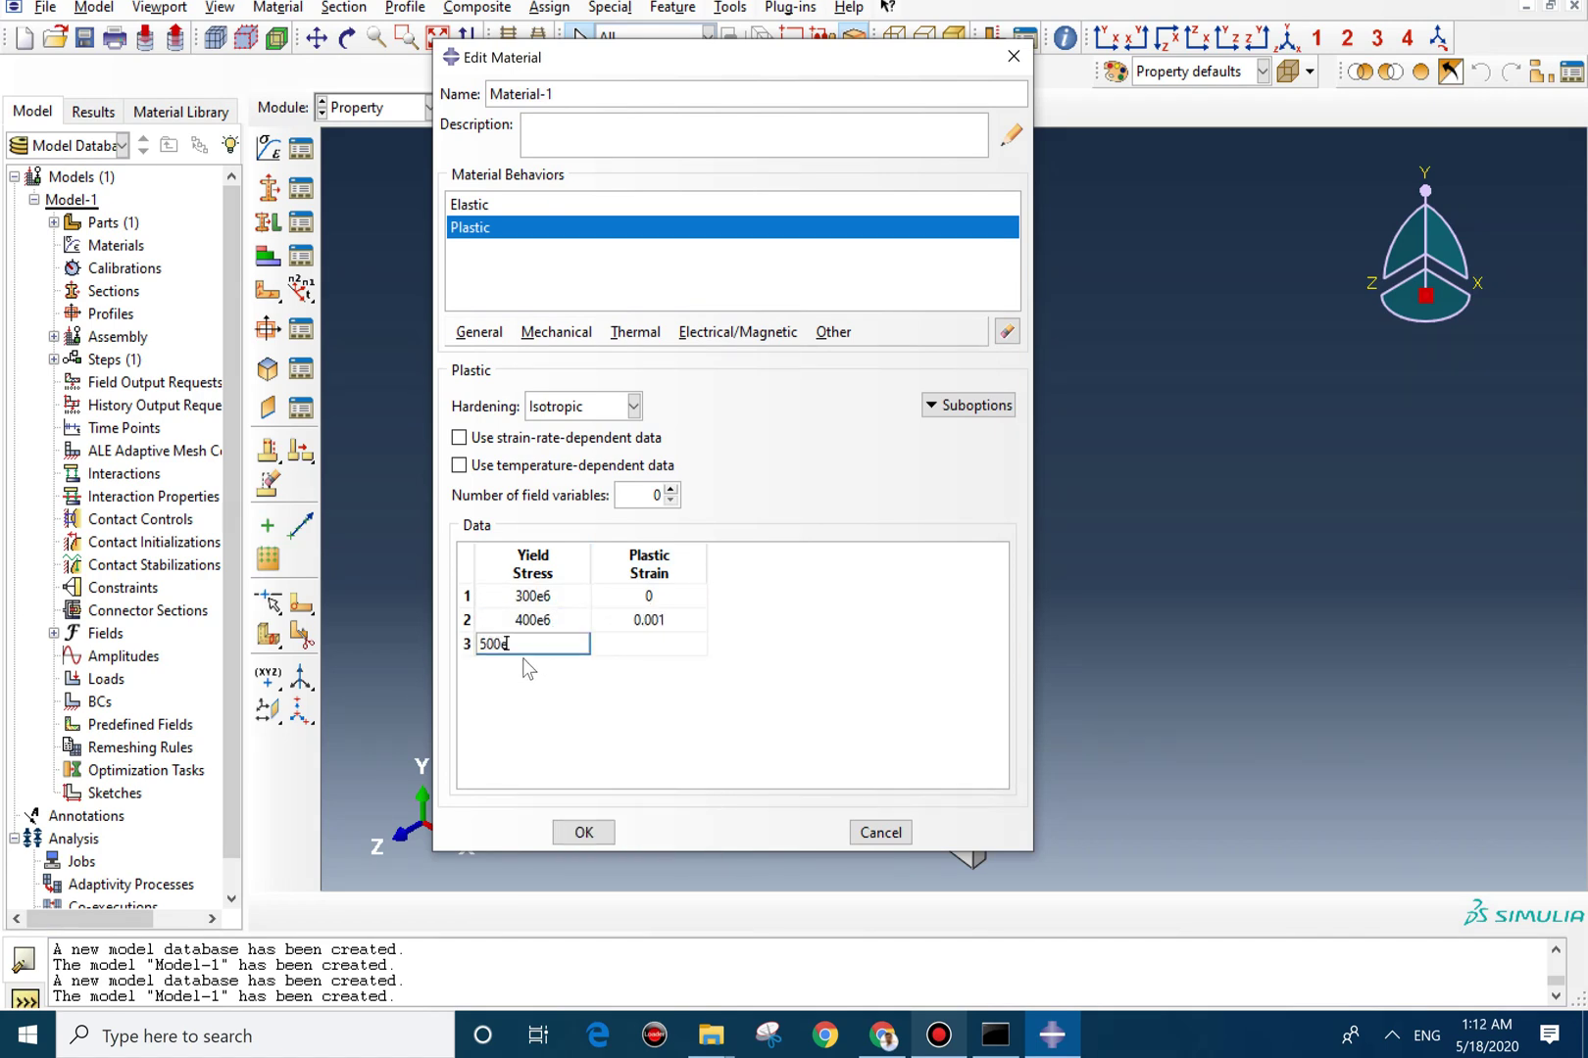
{"action": "type", "text": "6"}
{"action": "key", "text": "Tab"}
{"action": "type", "text": "0.003"}
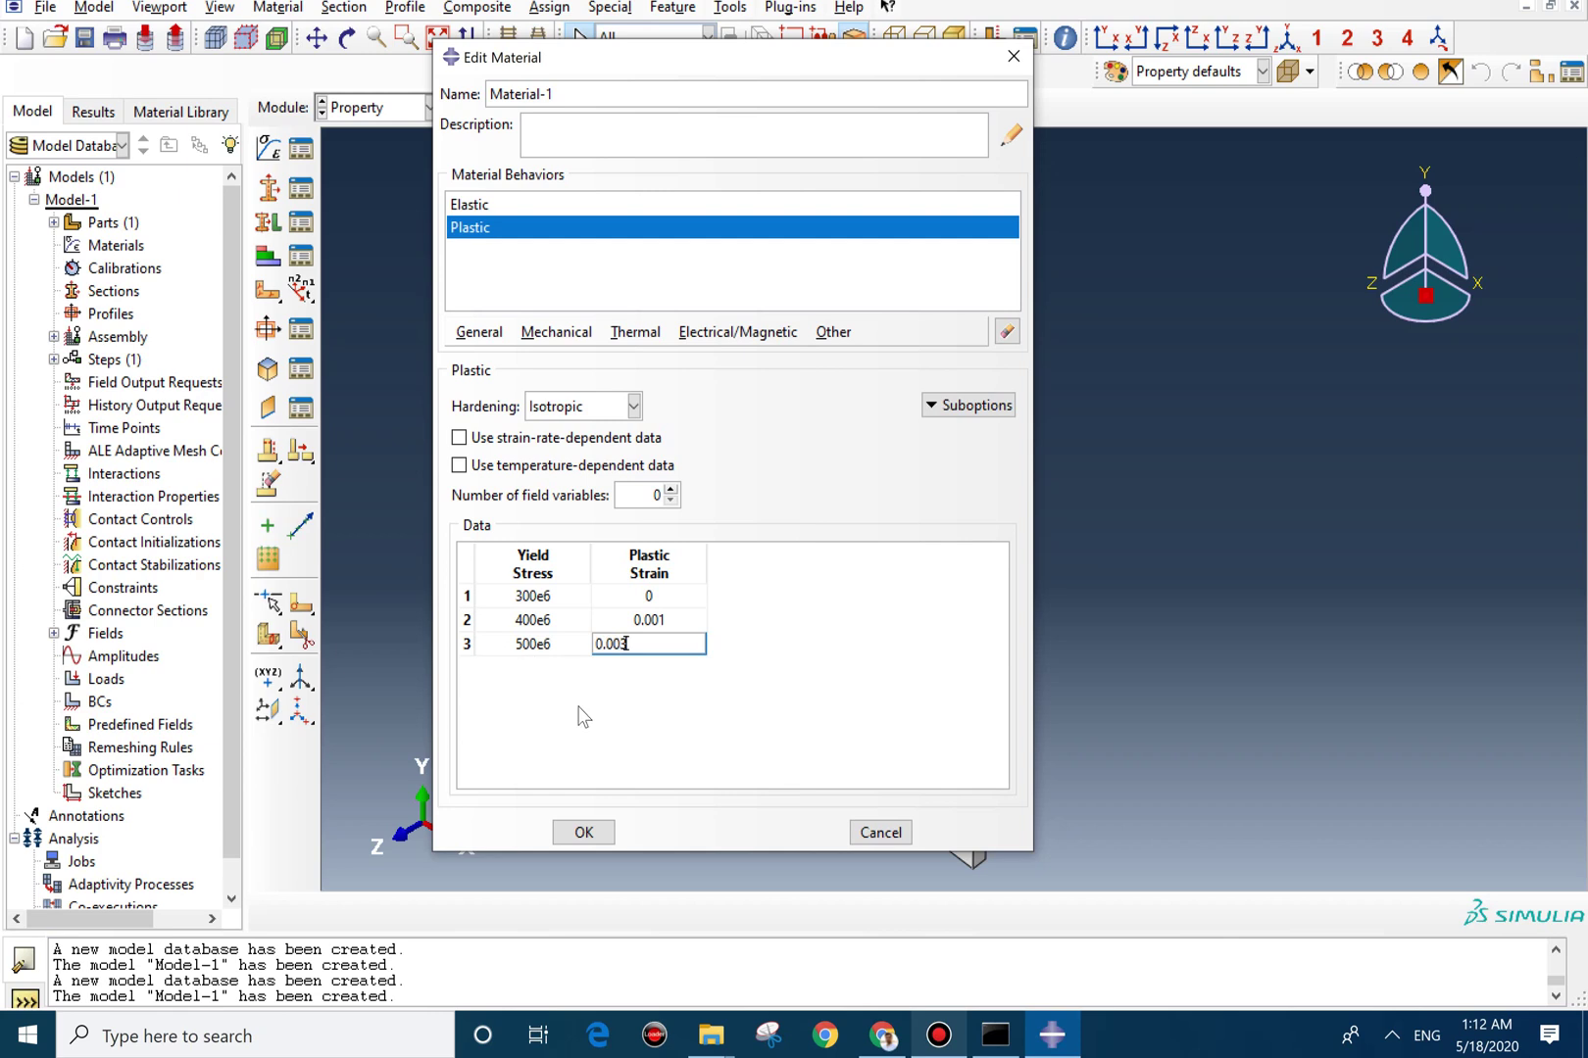
{"action": "key", "text": "Return"}
{"action": "left_click", "coordinate": [565, 331]}
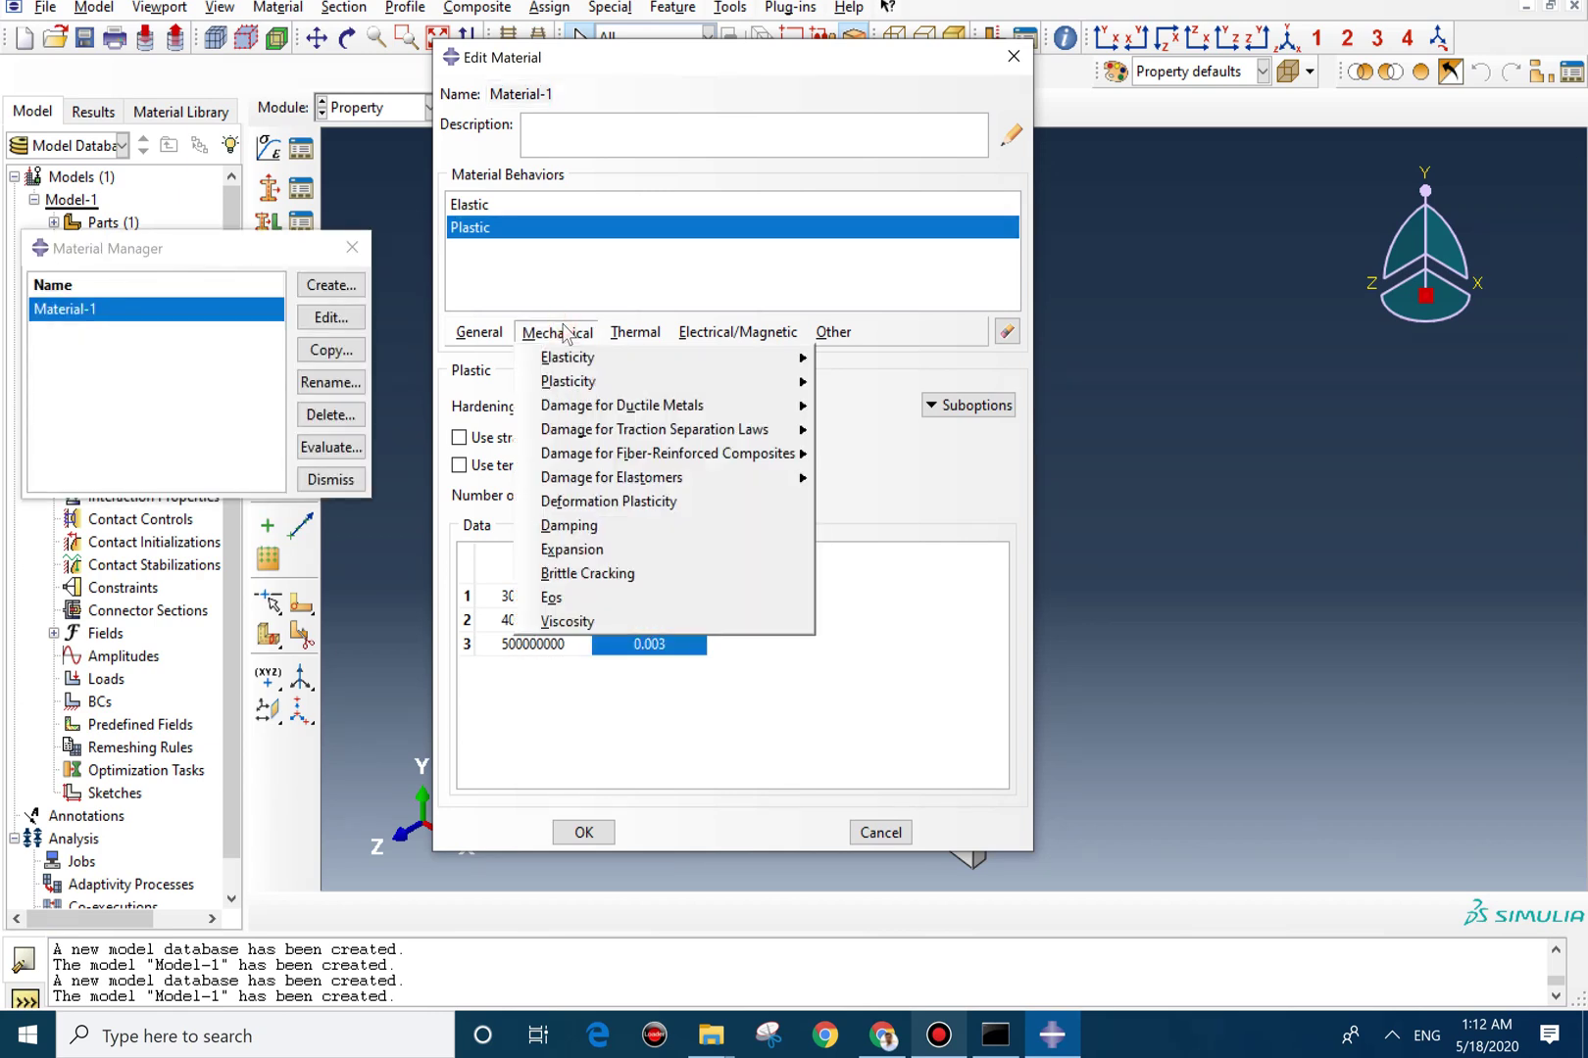
Add ductile damage with fracture strain 0.1, triaxiality 0 and strain rate 1.
{"action": "mouse_move", "coordinate": [617, 411]}
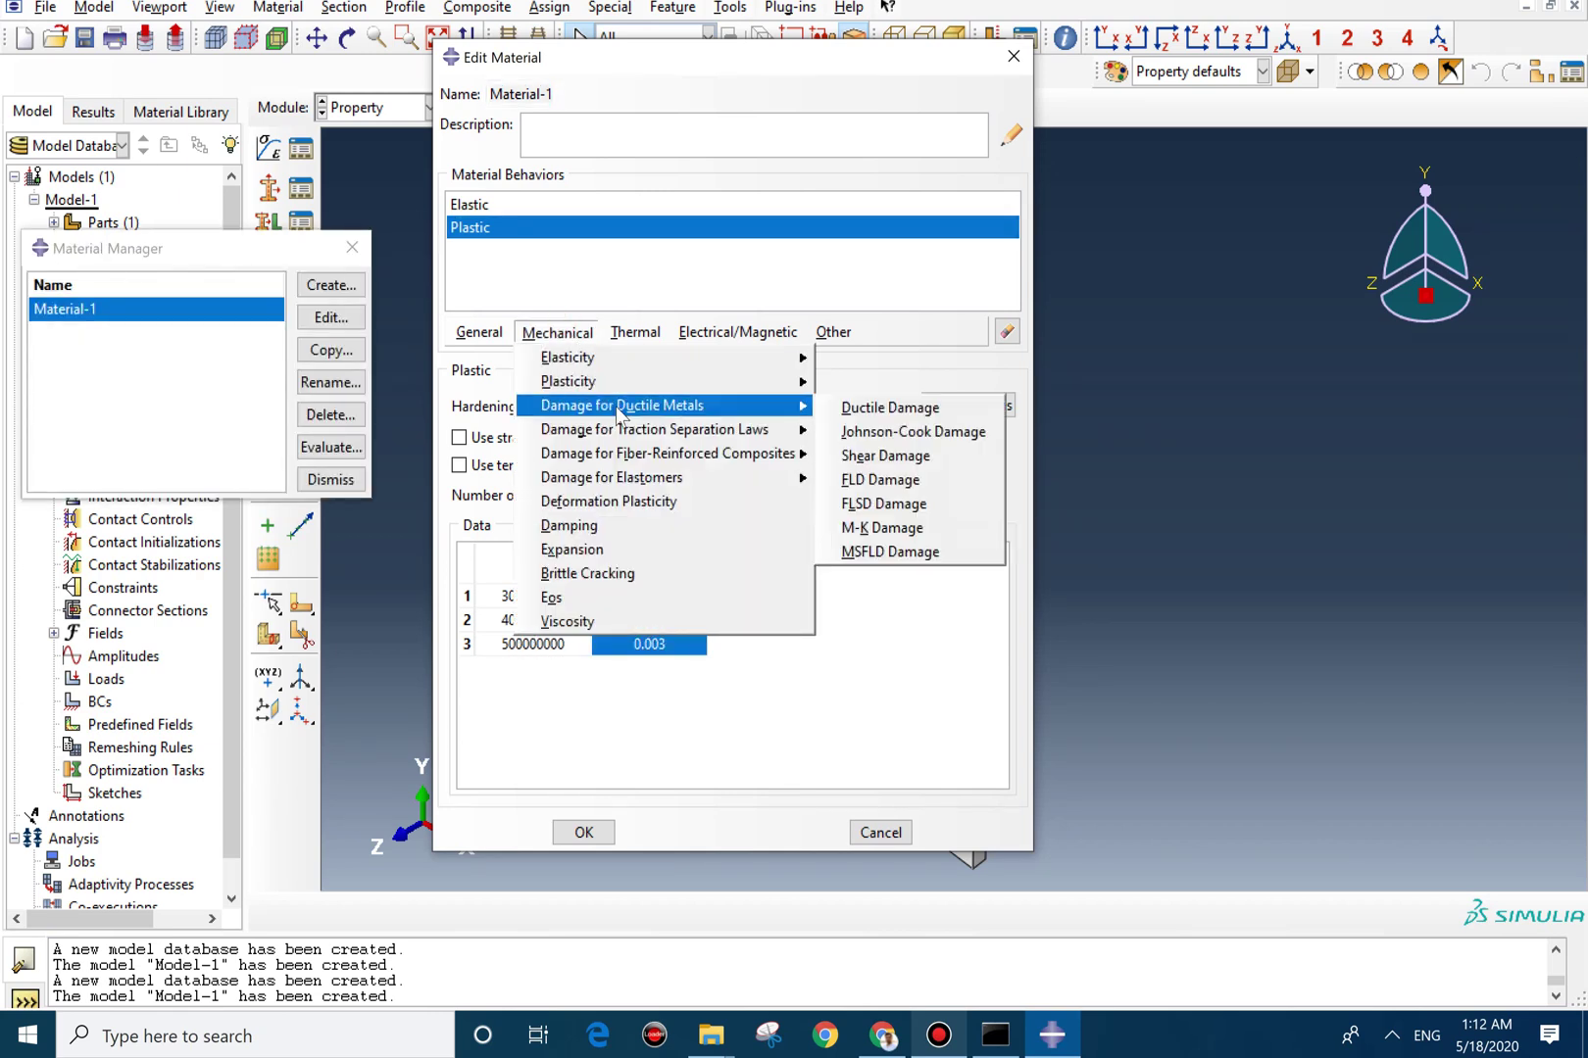
{"action": "left_click", "coordinate": [890, 412]}
{"action": "left_click", "coordinate": [557, 517]}
{"action": "type", "text": "0.1"}
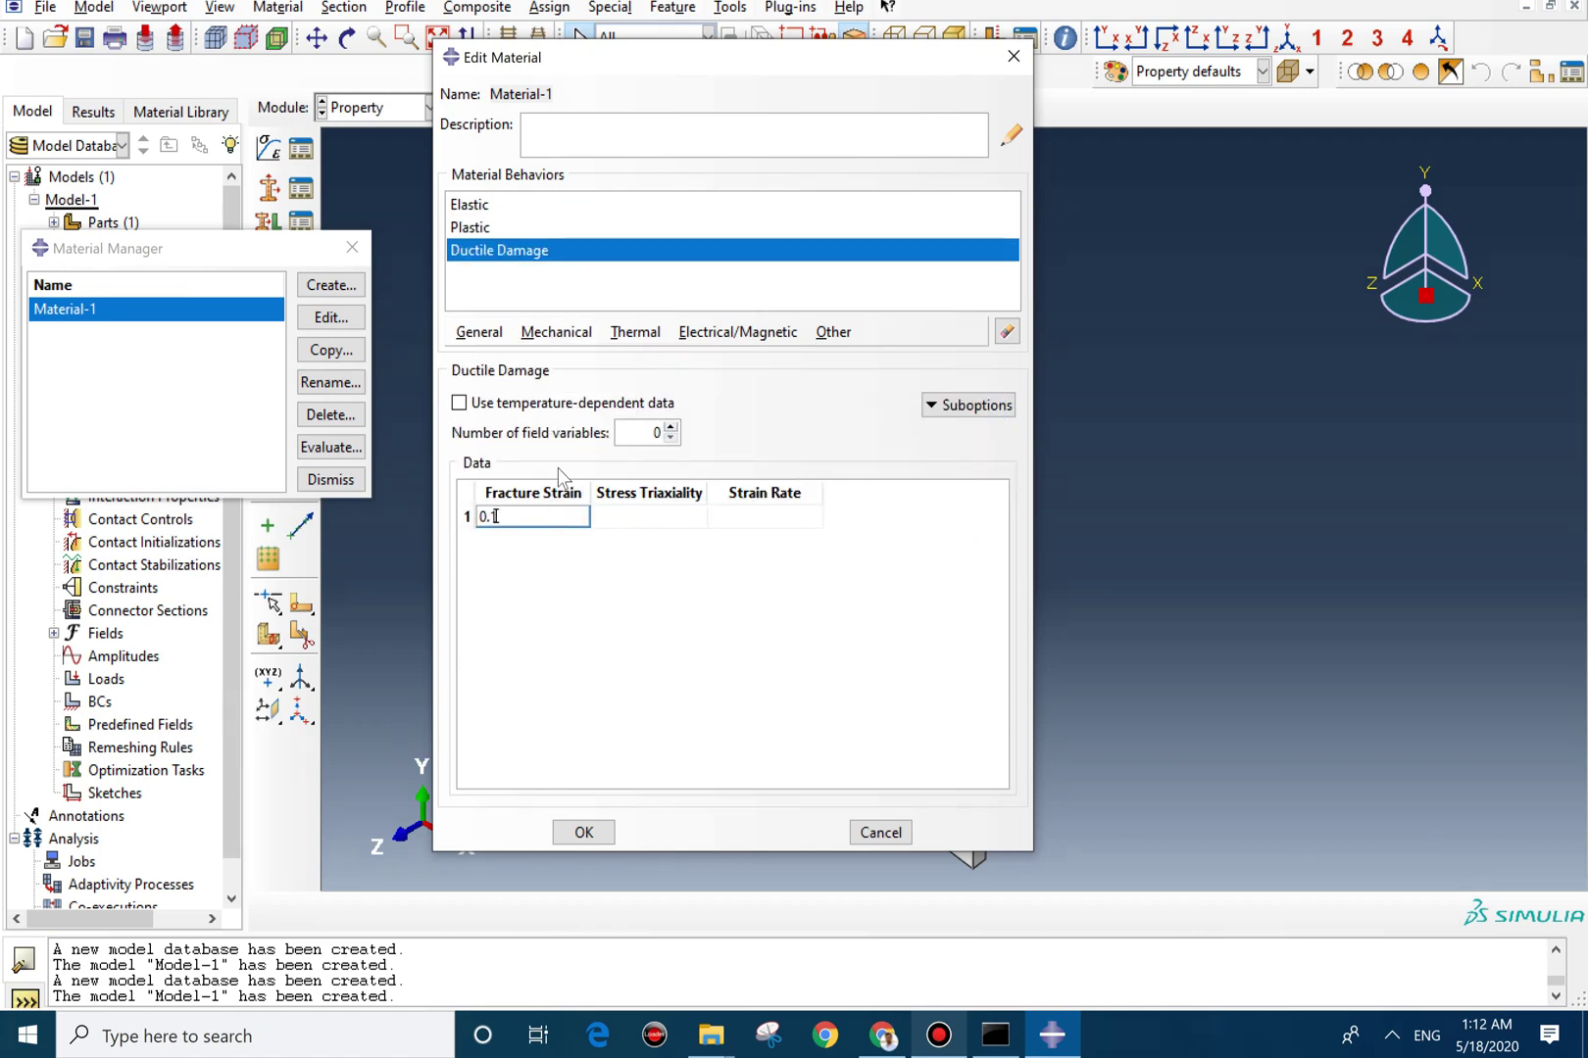
{"action": "left_click", "coordinate": [638, 516]}
{"action": "left_click", "coordinate": [638, 515]}
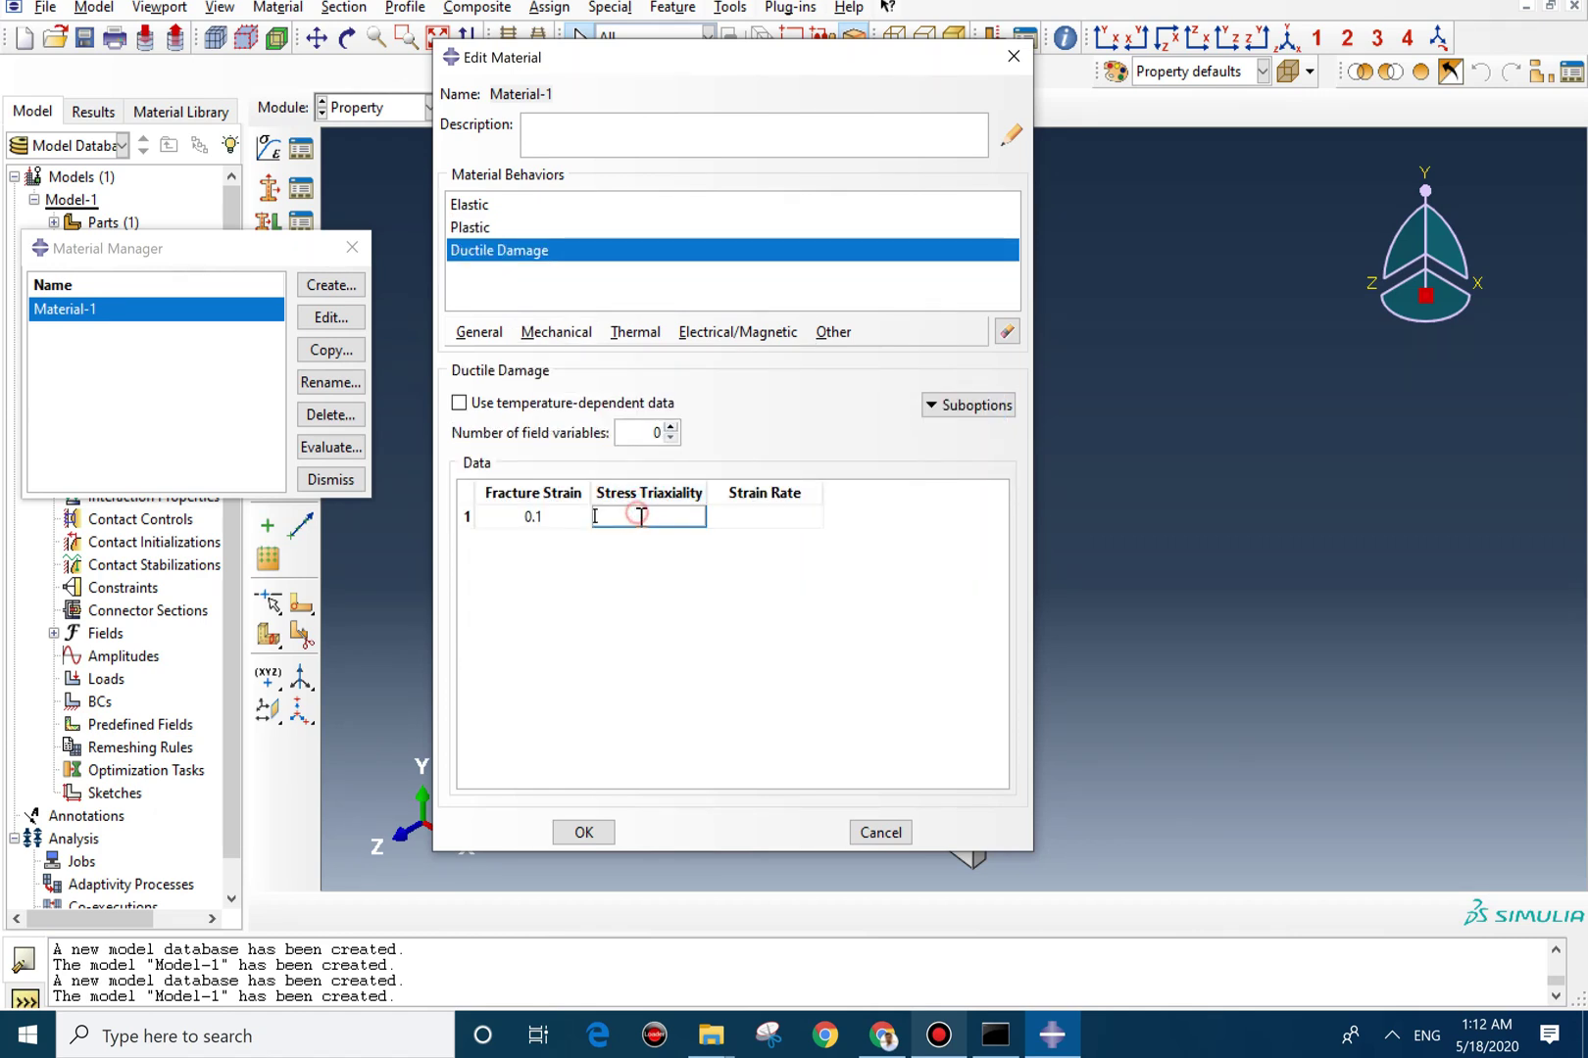
{"action": "type", "text": "0"}
{"action": "key", "text": "Tab"}
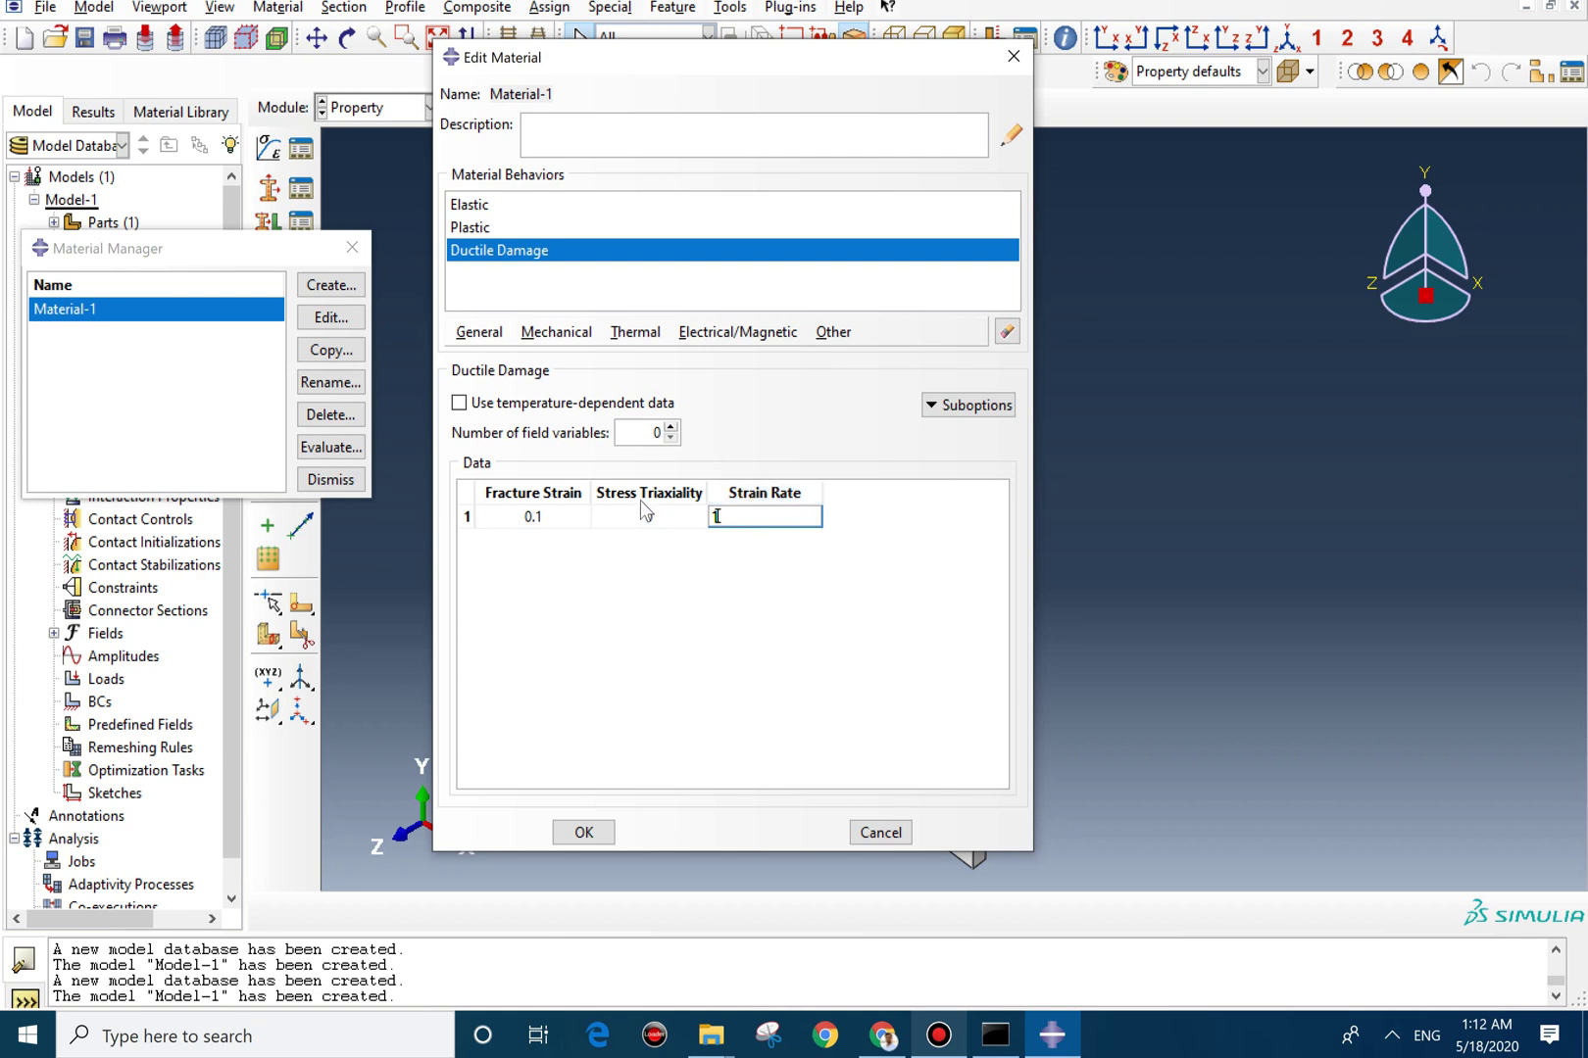
{"action": "right_click", "coordinate": [712, 520]}
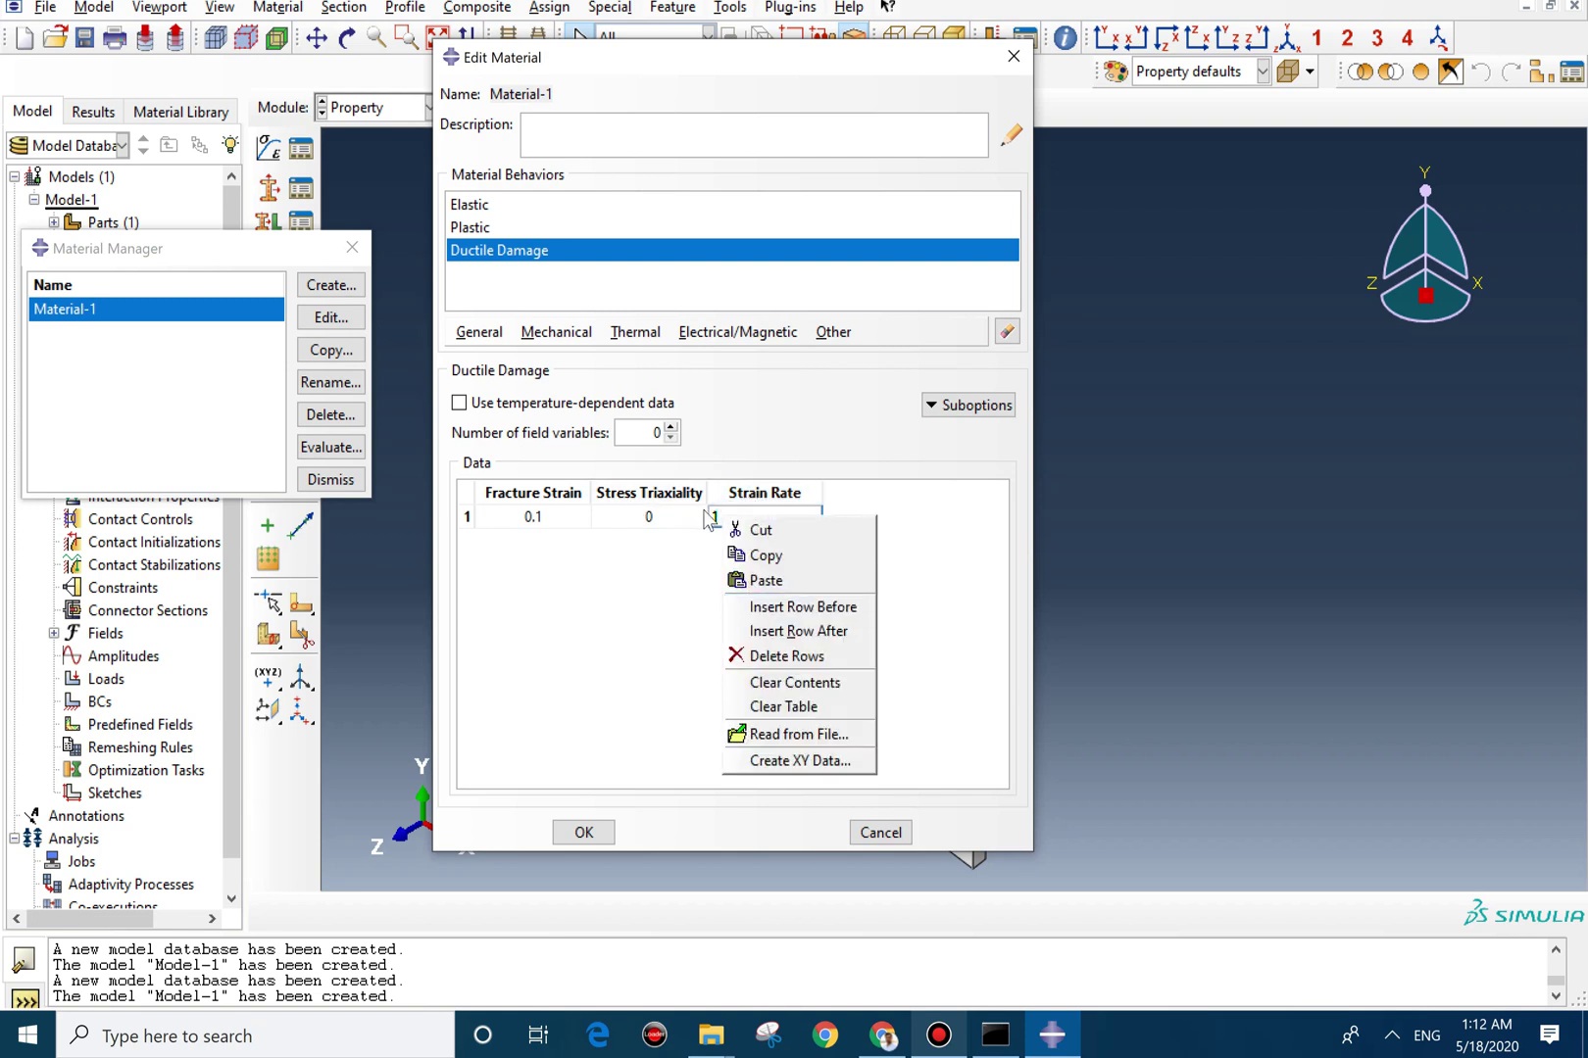
{"action": "left_click", "coordinate": [902, 529]}
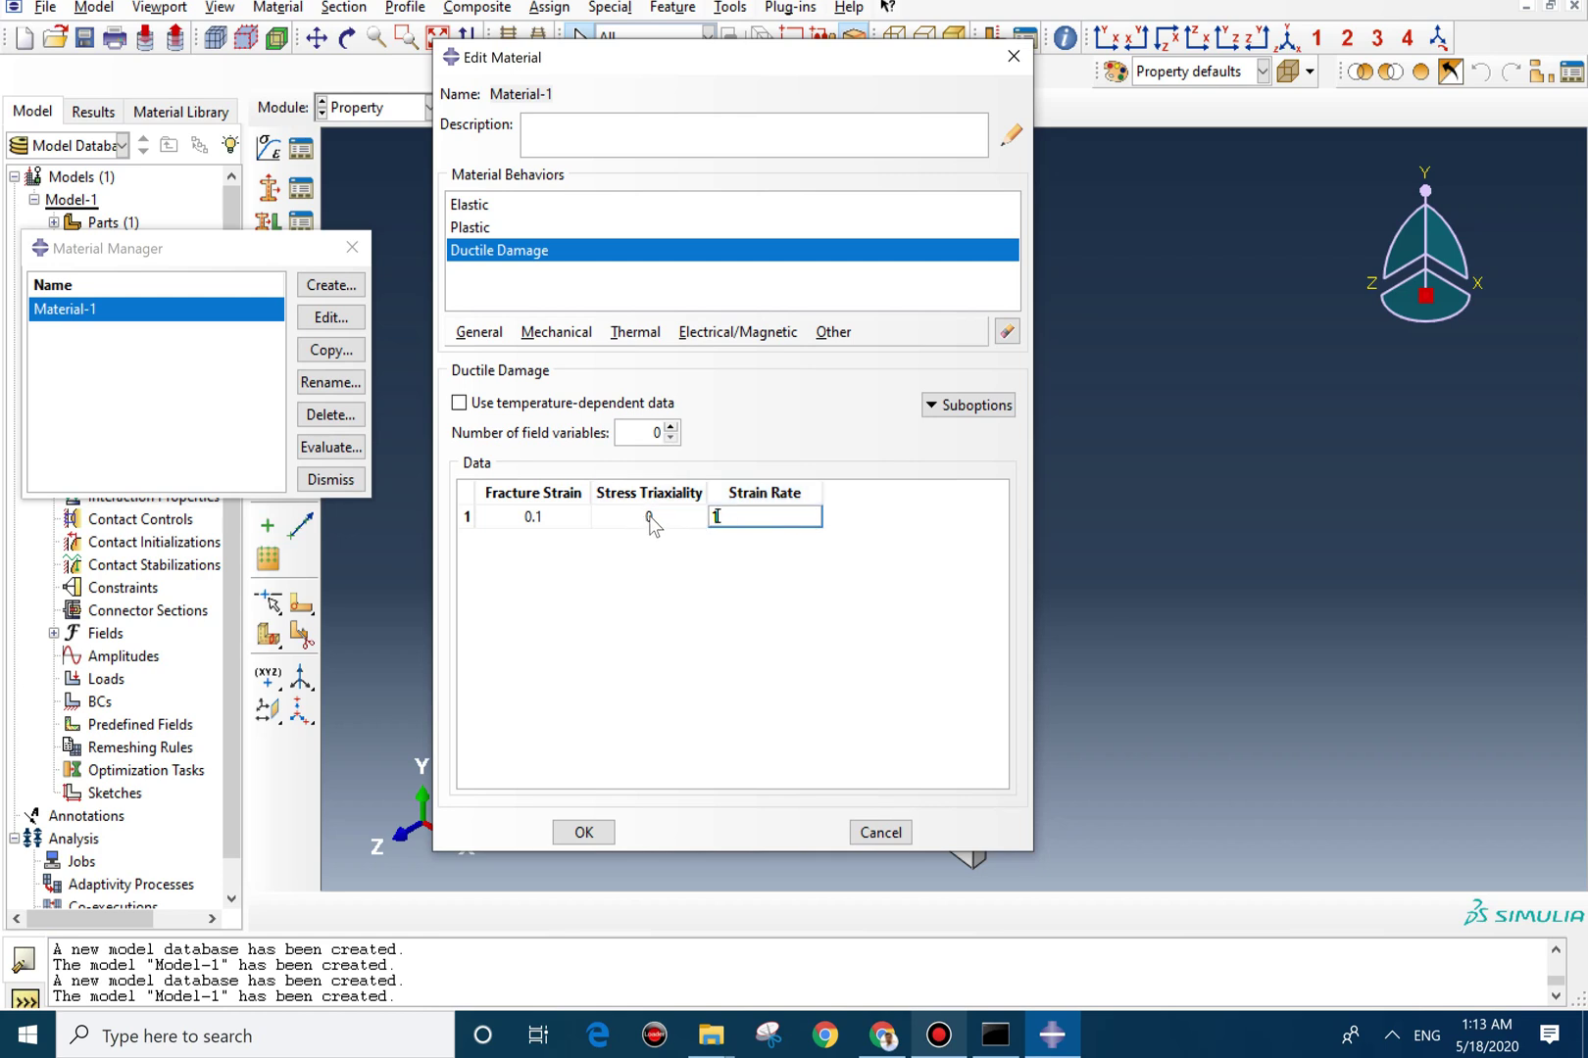
Add displacement-type damage evolution to the ductile damage.
{"action": "left_click", "coordinate": [967, 404]}
{"action": "left_click", "coordinate": [967, 430]}
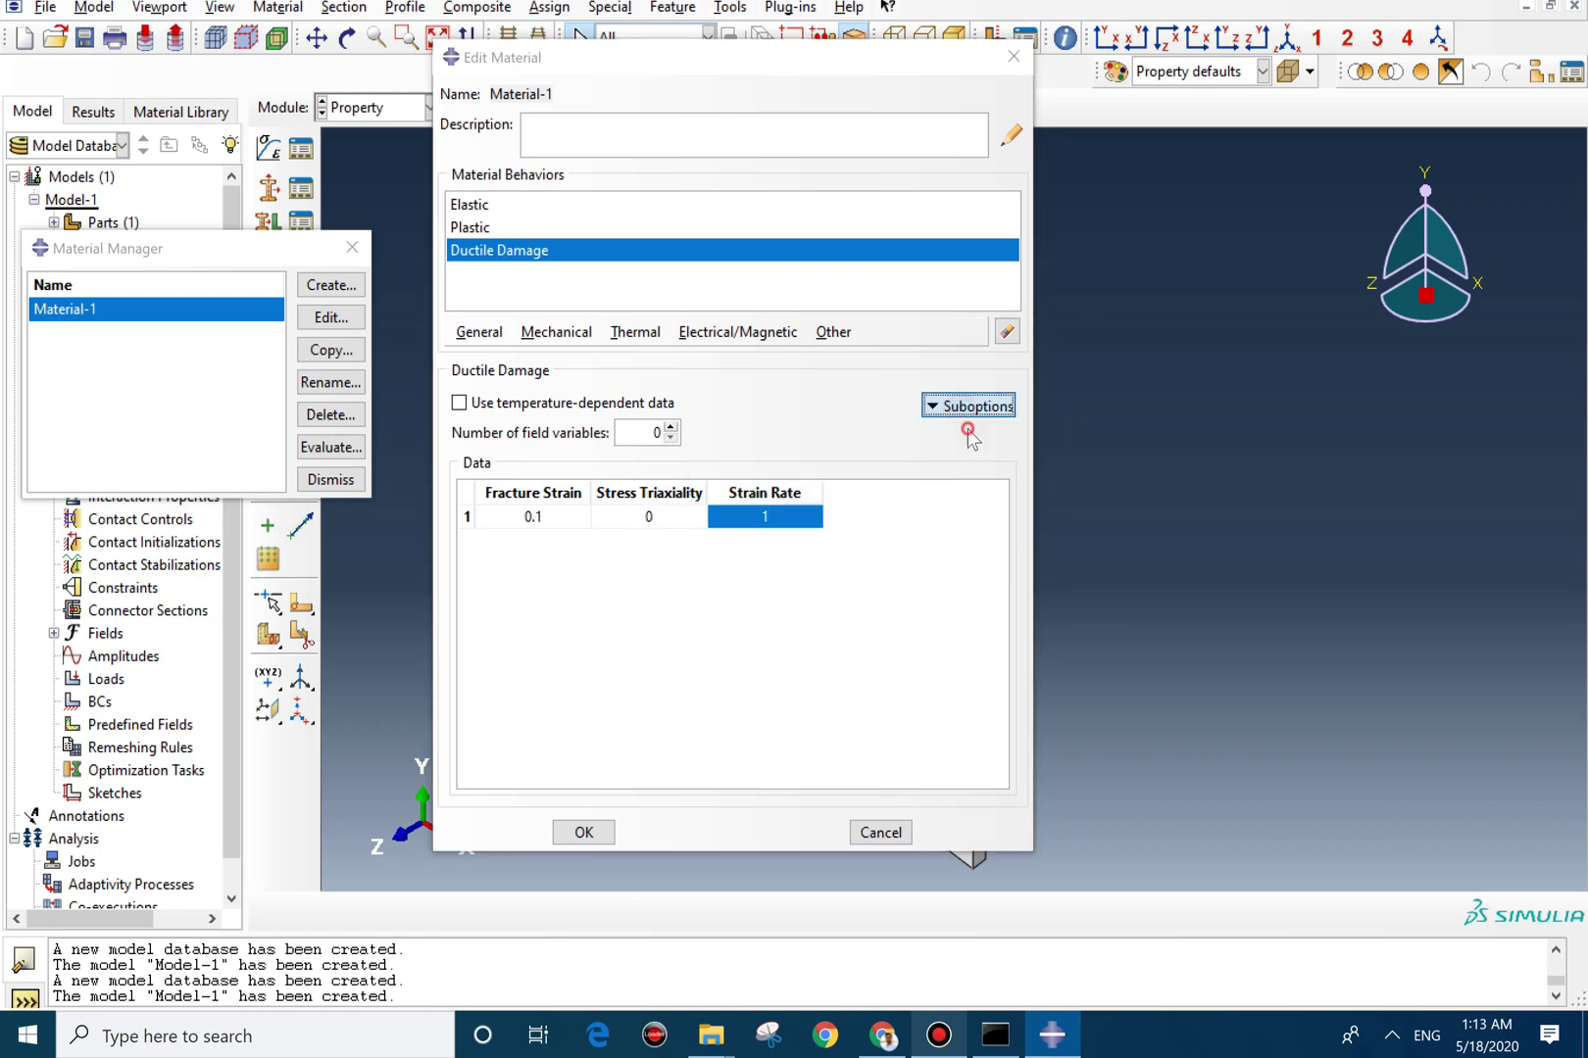
{"action": "left_click", "coordinate": [537, 319]}
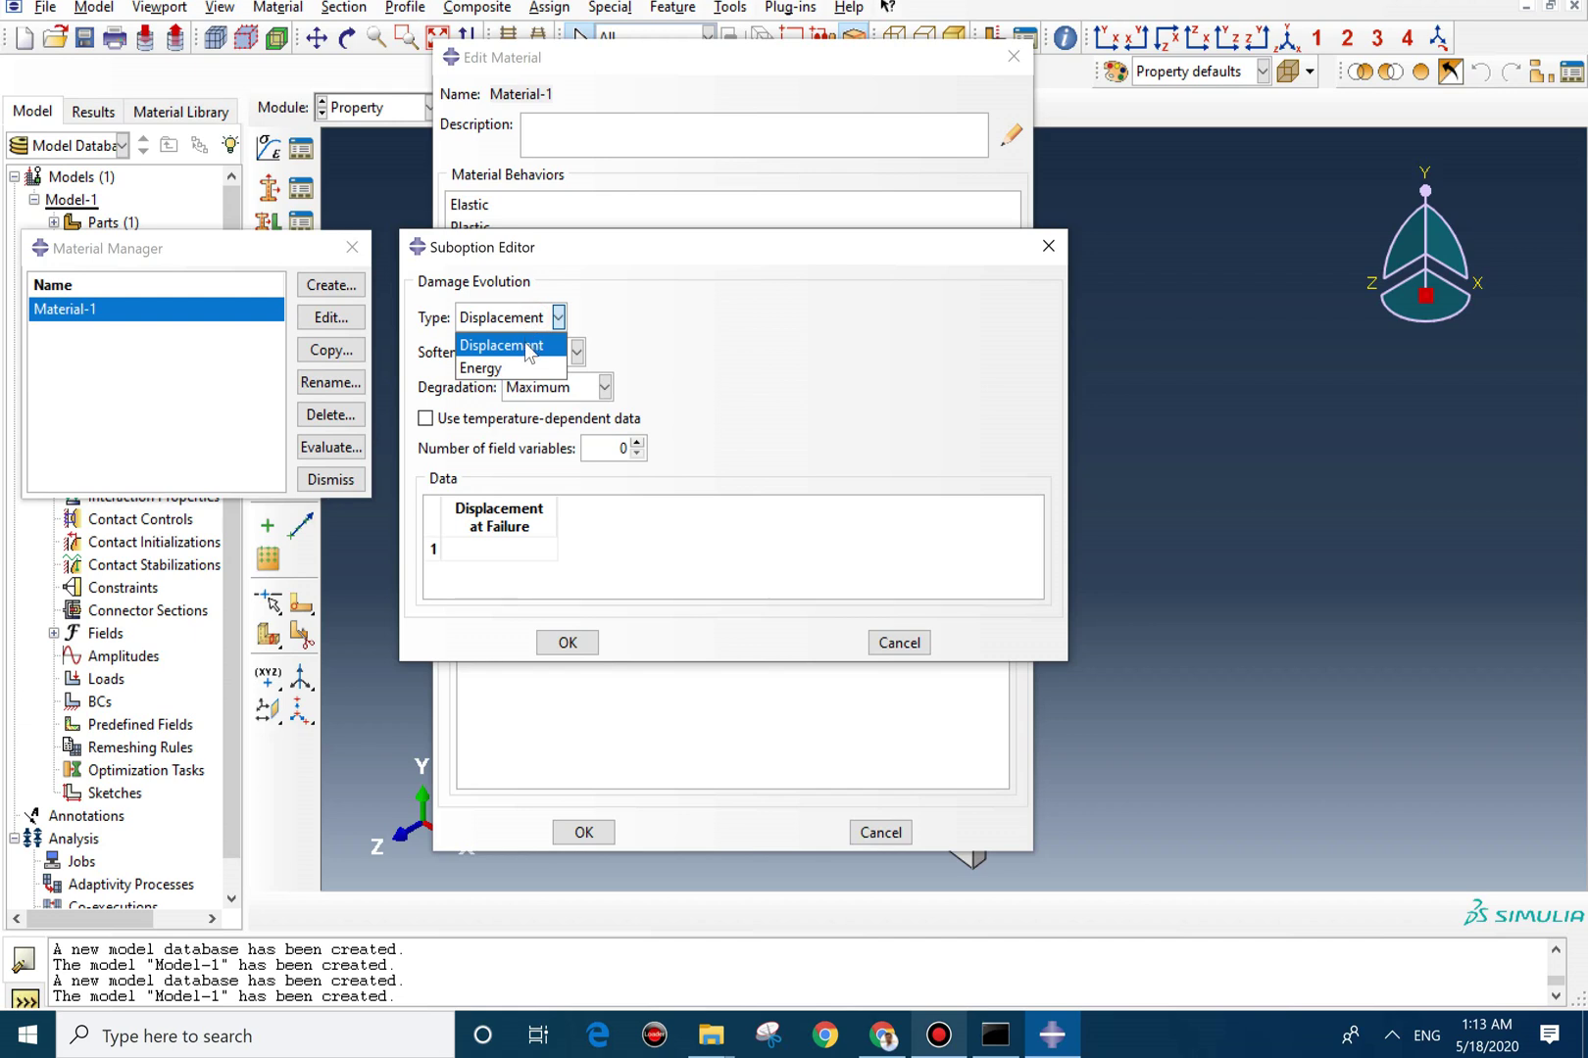
{"action": "left_click", "coordinate": [529, 351]}
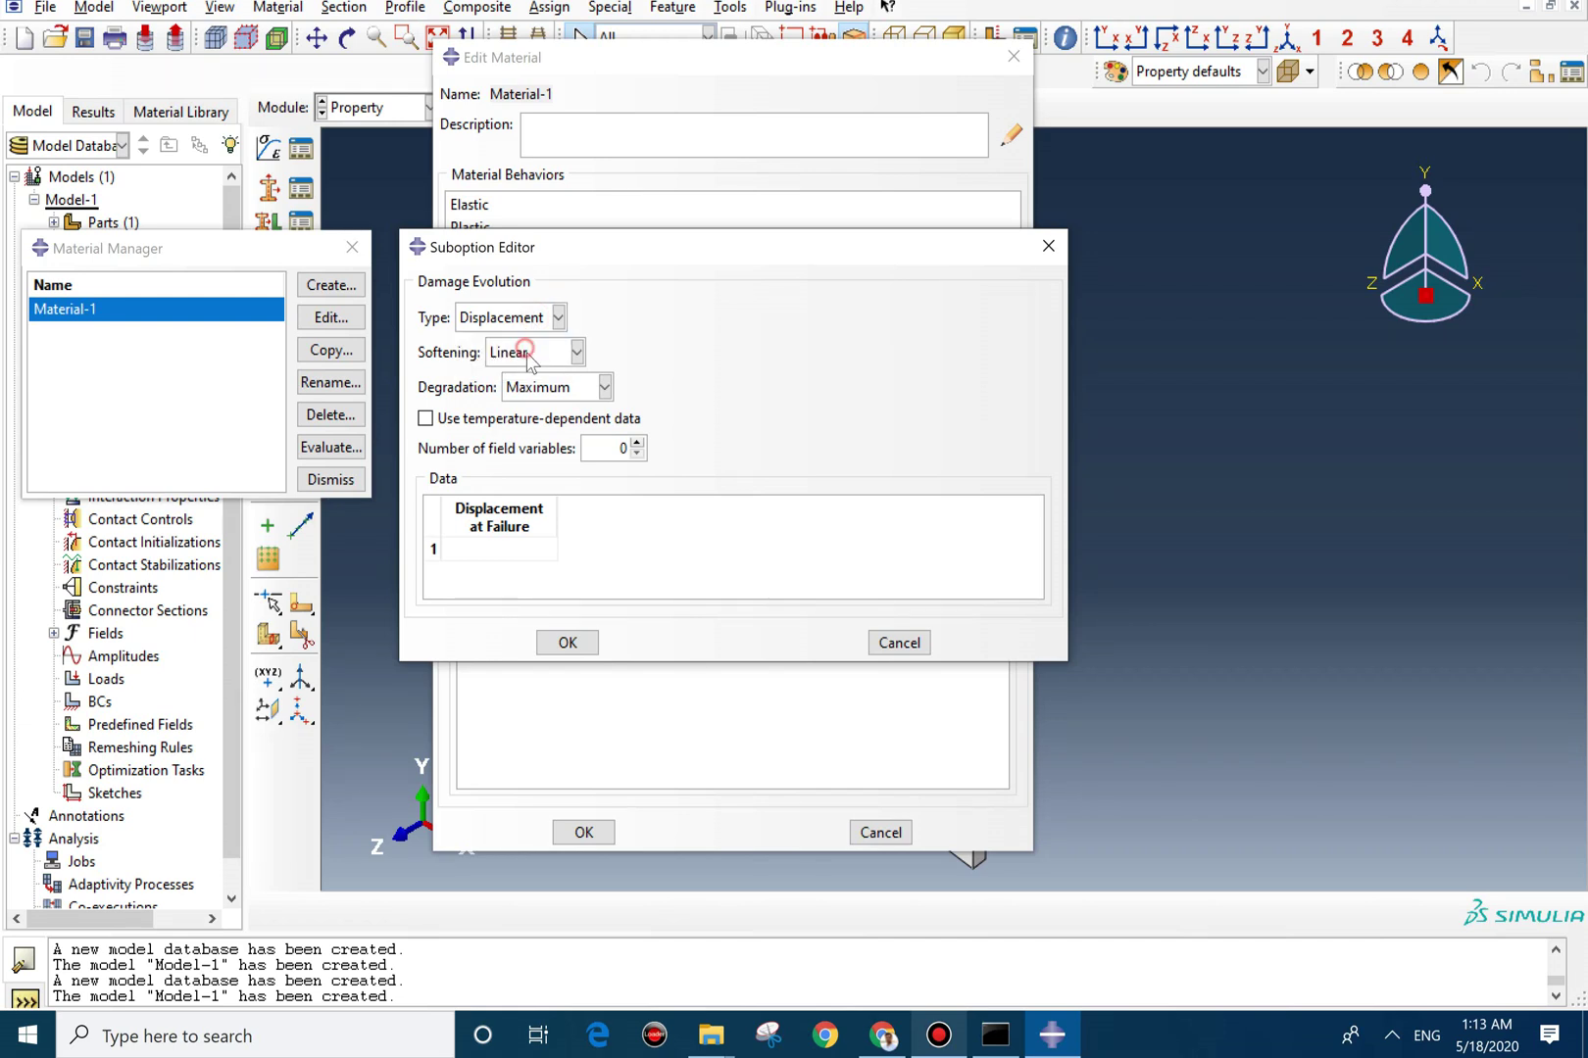
{"action": "double_click", "coordinate": [499, 549]}
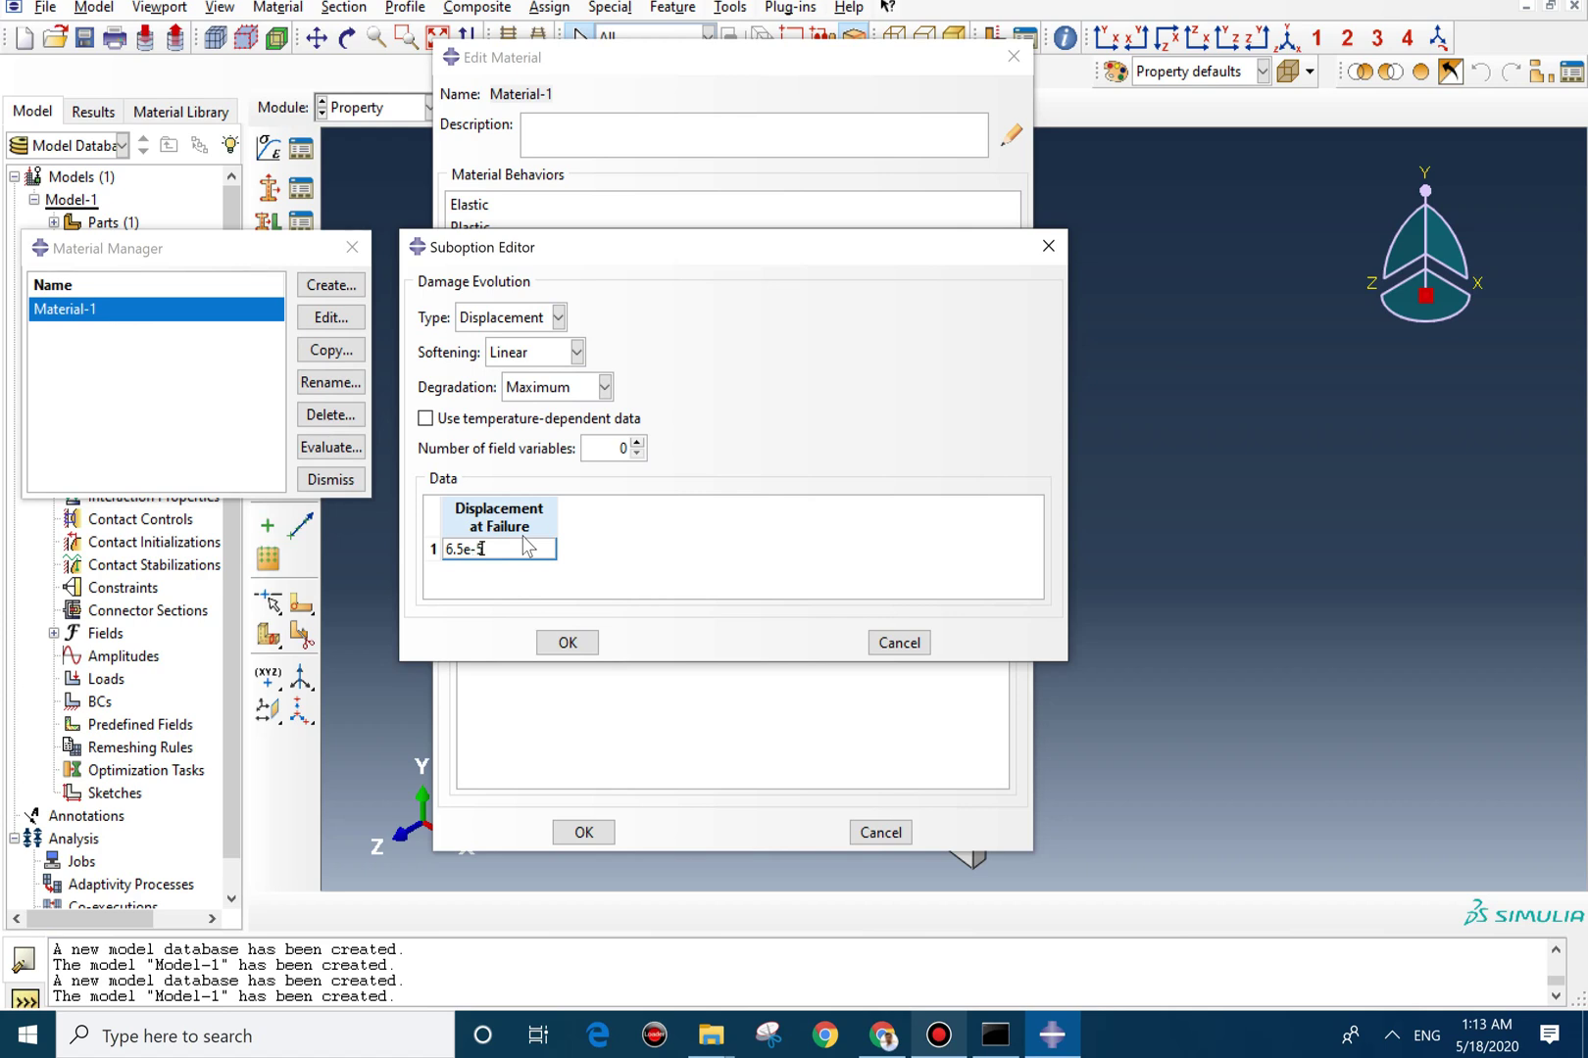
{"action": "left_click", "coordinate": [567, 642]}
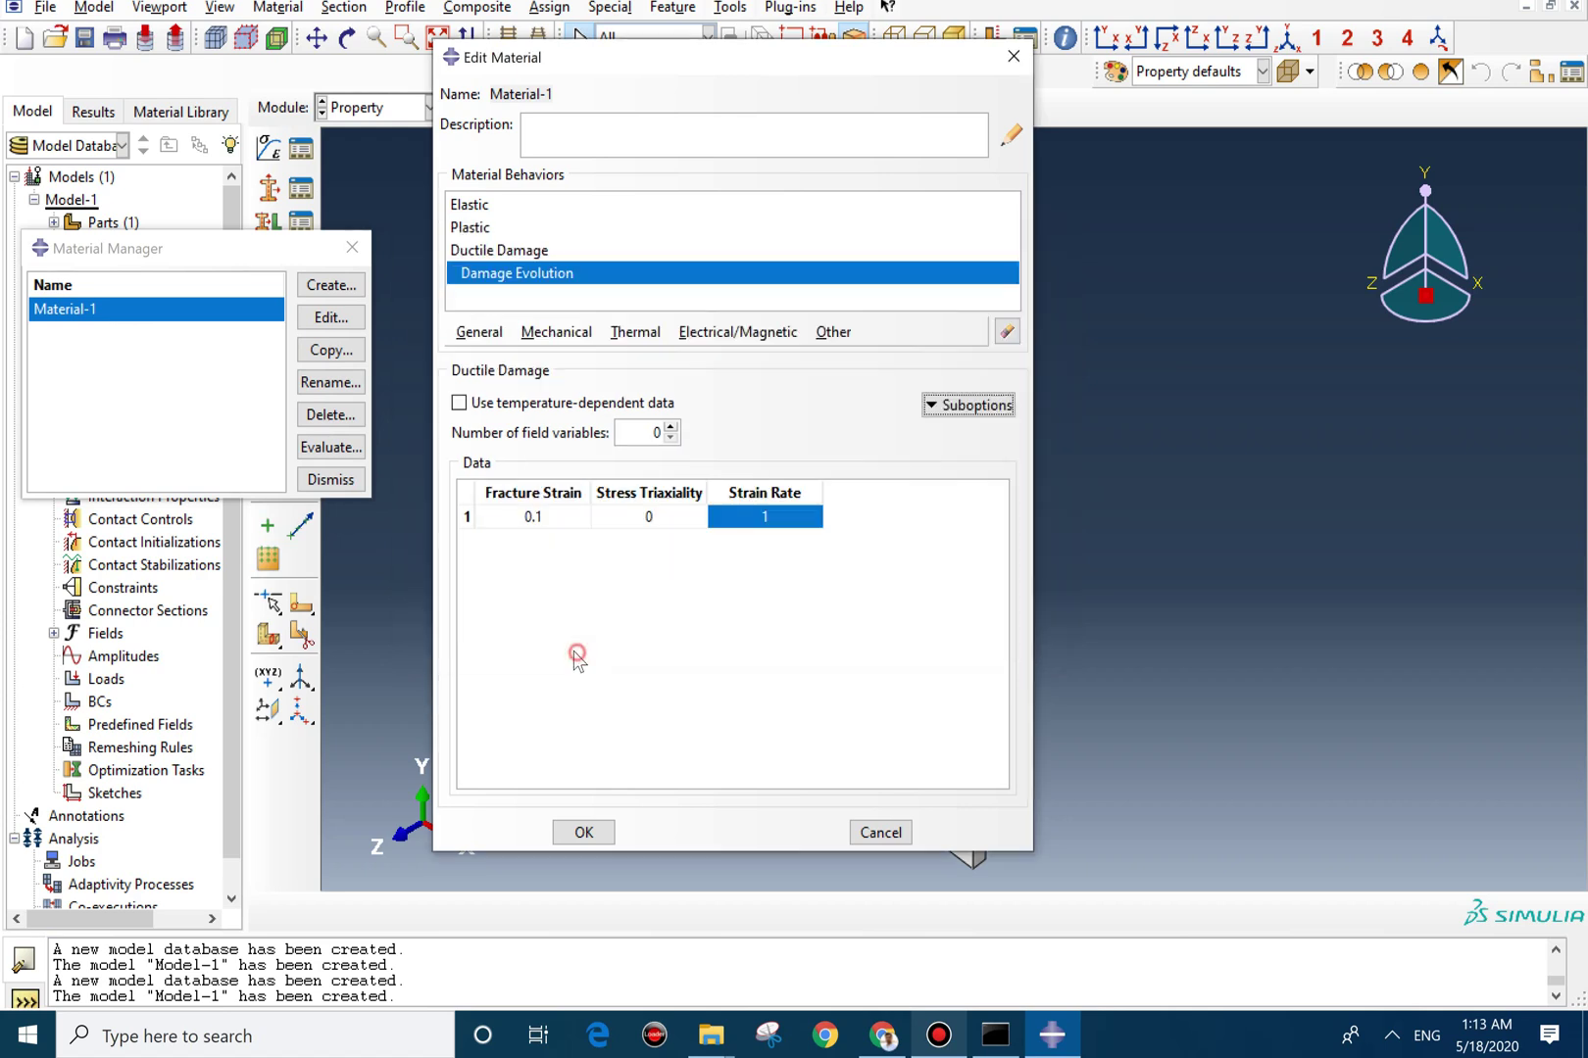
Give the material a mass density of 7850 and save it.
{"action": "left_click", "coordinate": [478, 331]}
{"action": "left_click", "coordinate": [490, 354]}
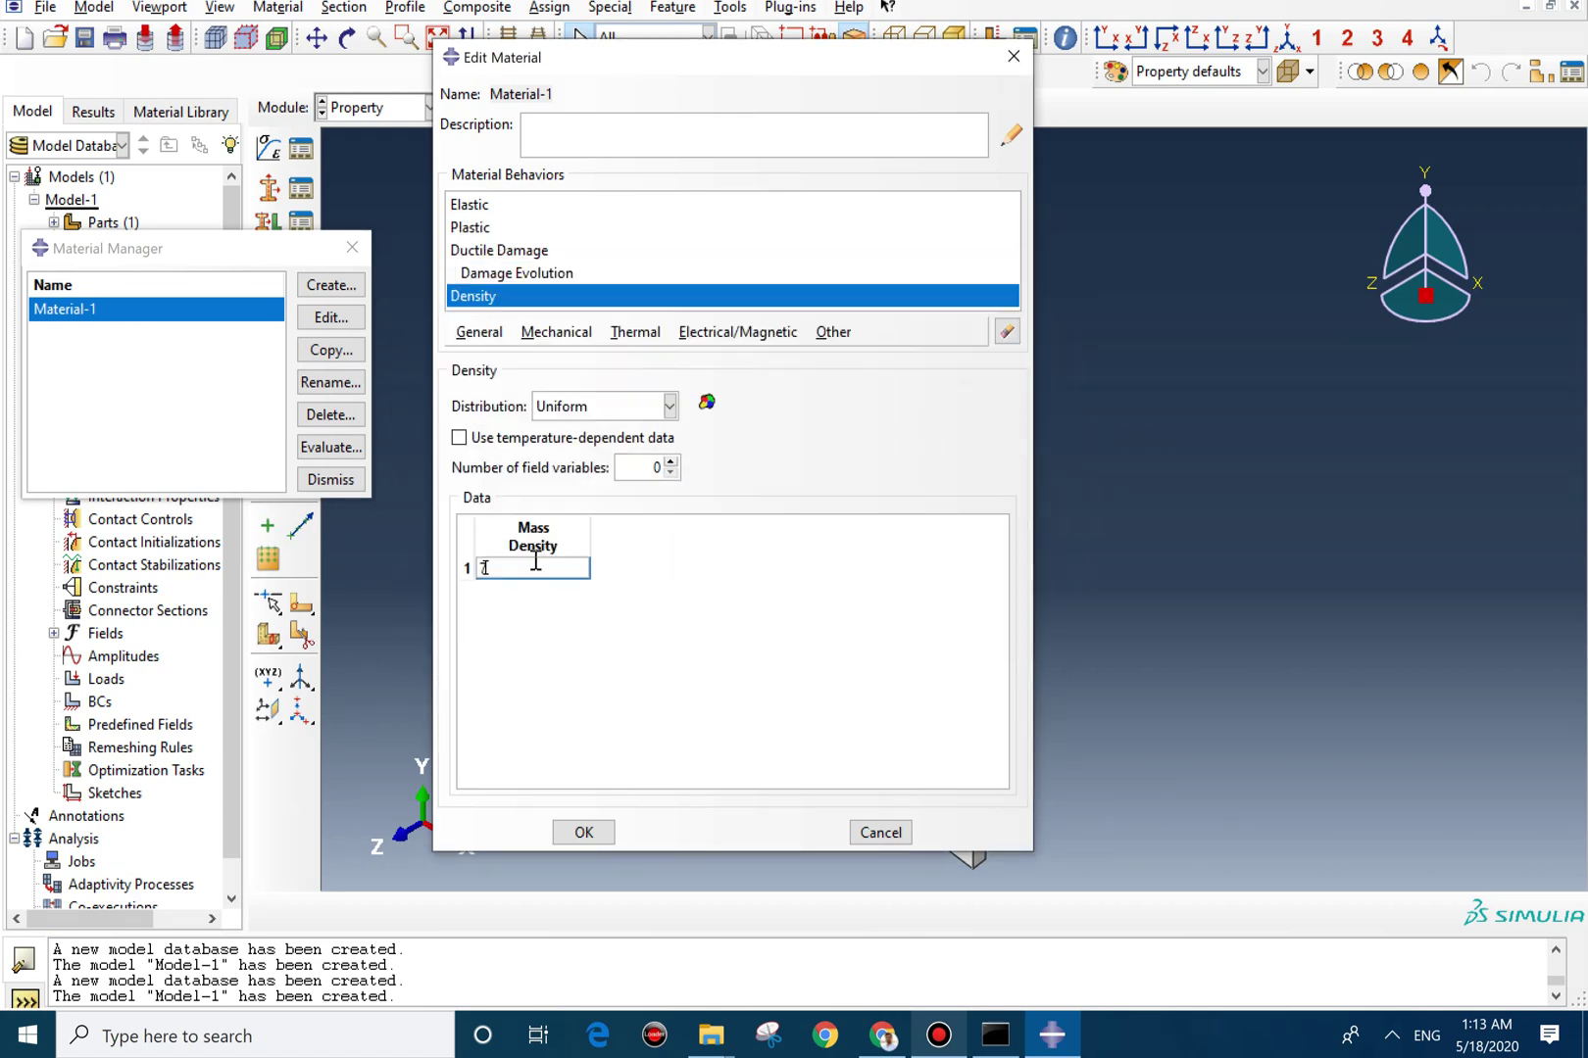
{"action": "left_click", "coordinate": [535, 561]}
{"action": "type", "text": "7850"}
{"action": "left_click", "coordinate": [586, 833]}
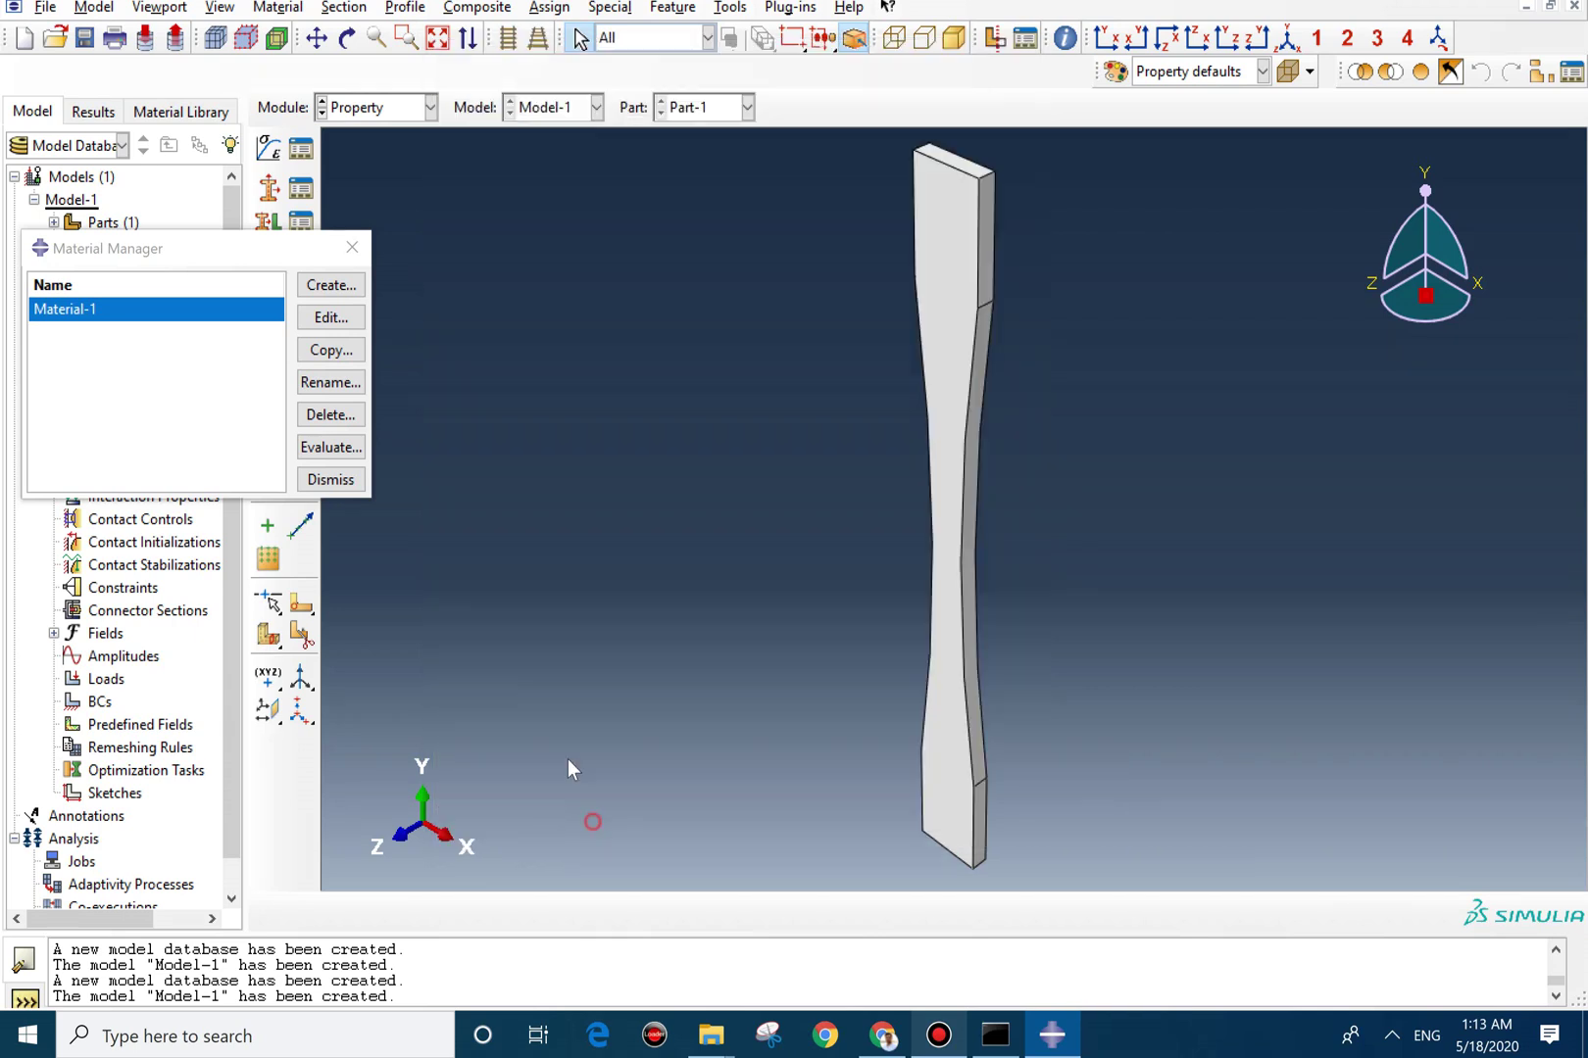
{"action": "left_click", "coordinate": [300, 189]}
Create Section-1 from Material-1 and assign it to the whole bar.
{"action": "left_click", "coordinate": [83, 378]}
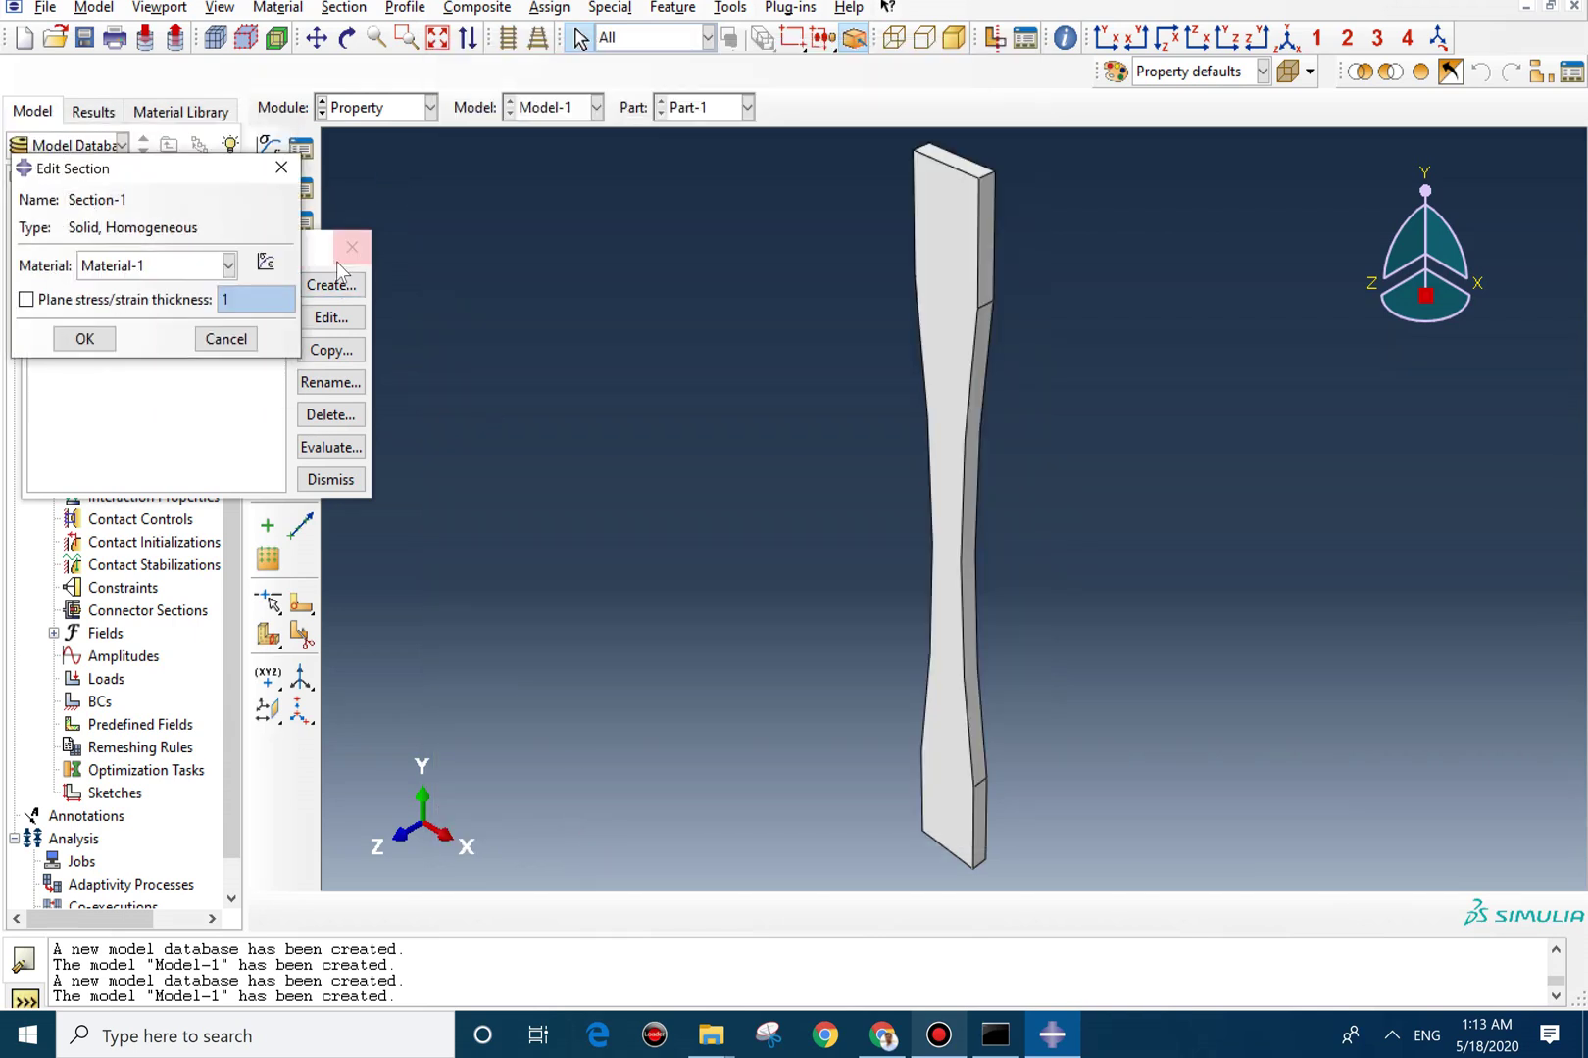
{"action": "left_click", "coordinate": [82, 336]}
{"action": "left_click", "coordinate": [269, 222]}
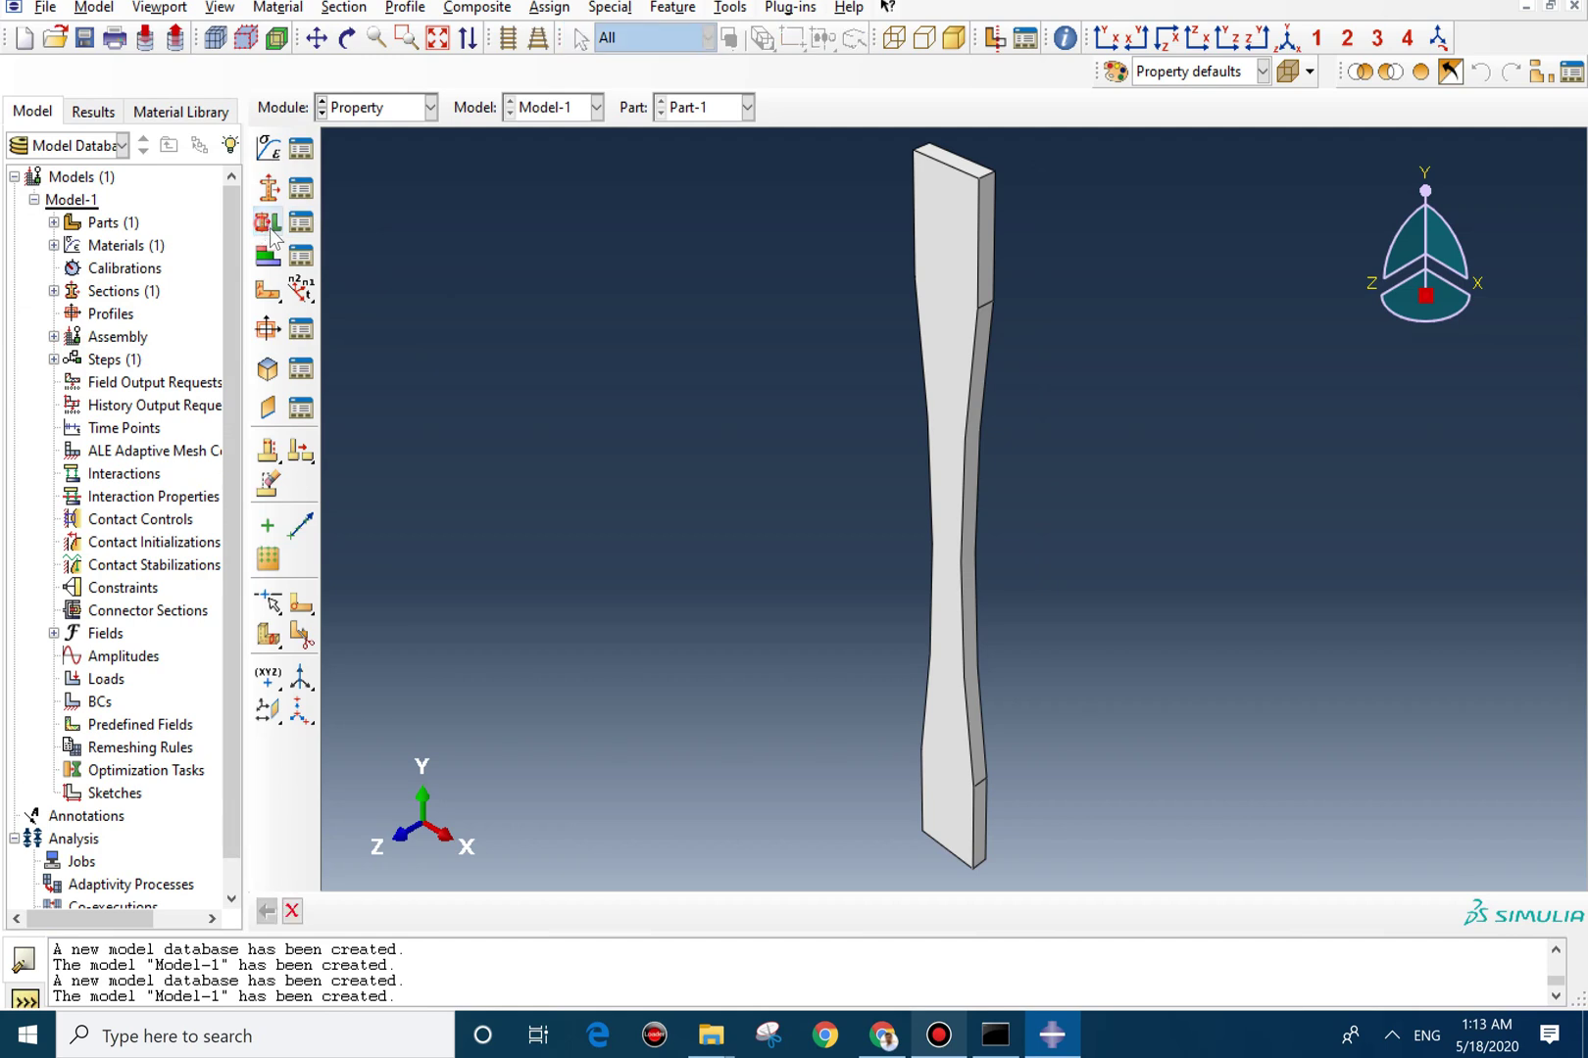
{"action": "left_click_drag", "start_coordinate": [1174, 292], "coordinate": [784, 730]}
{"action": "left_click", "coordinate": [650, 917]}
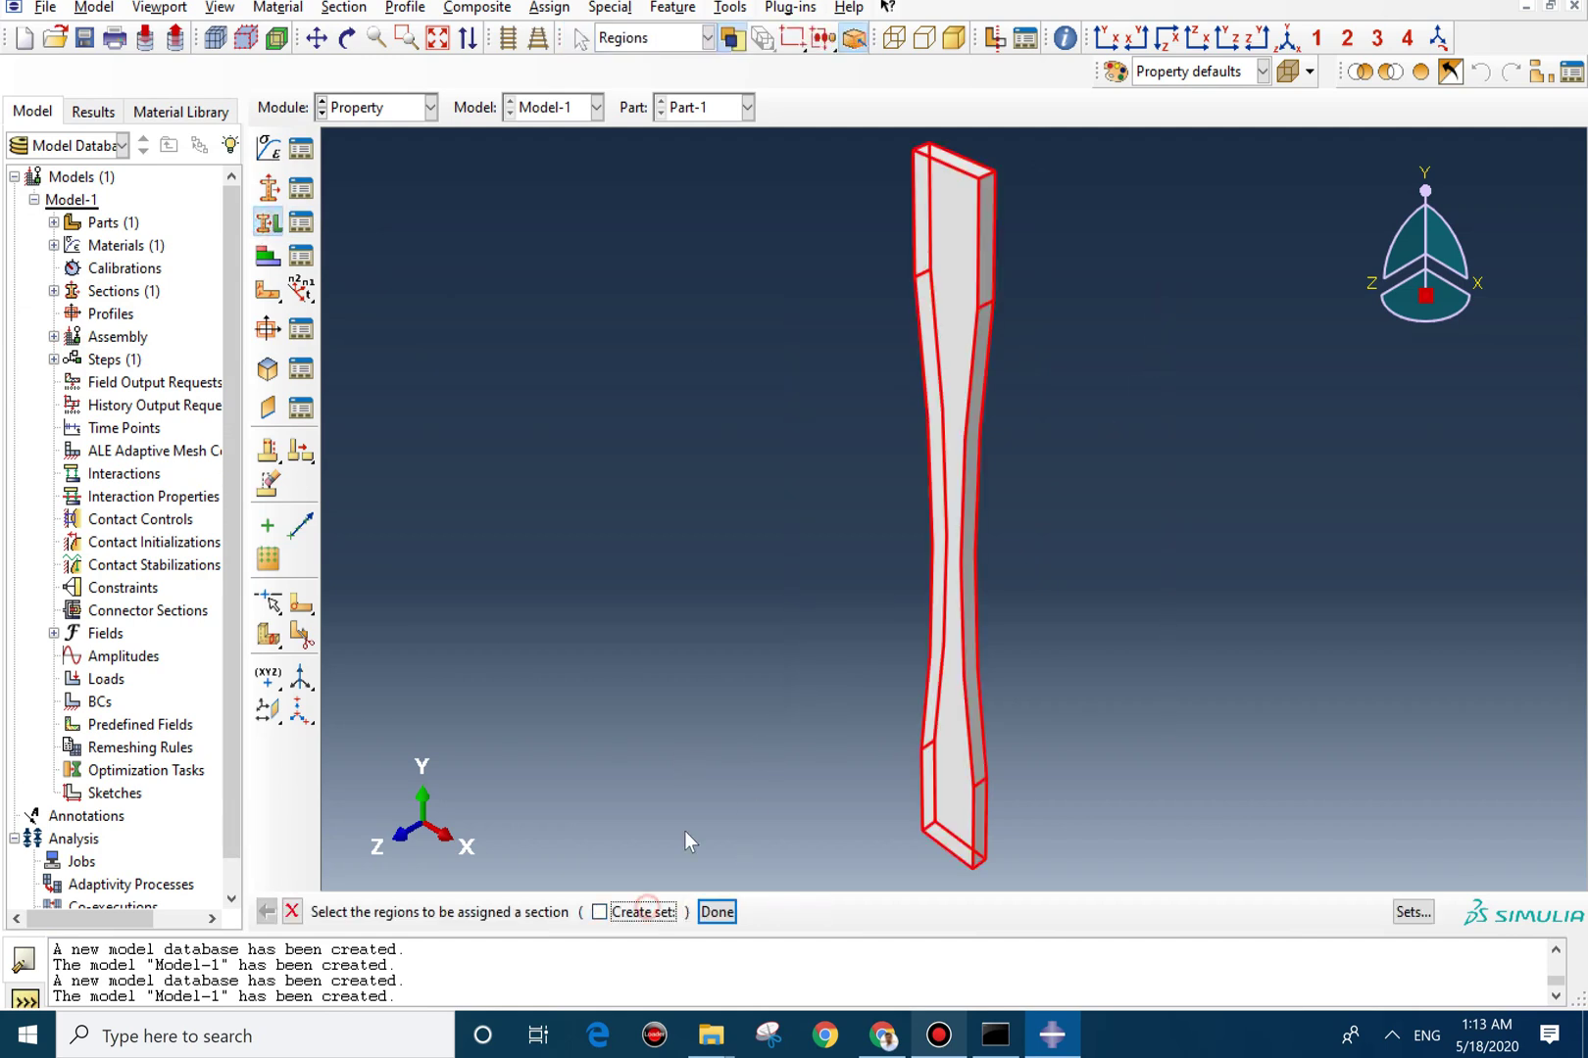
{"action": "left_click", "coordinate": [711, 913]}
{"action": "left_click", "coordinate": [83, 484]}
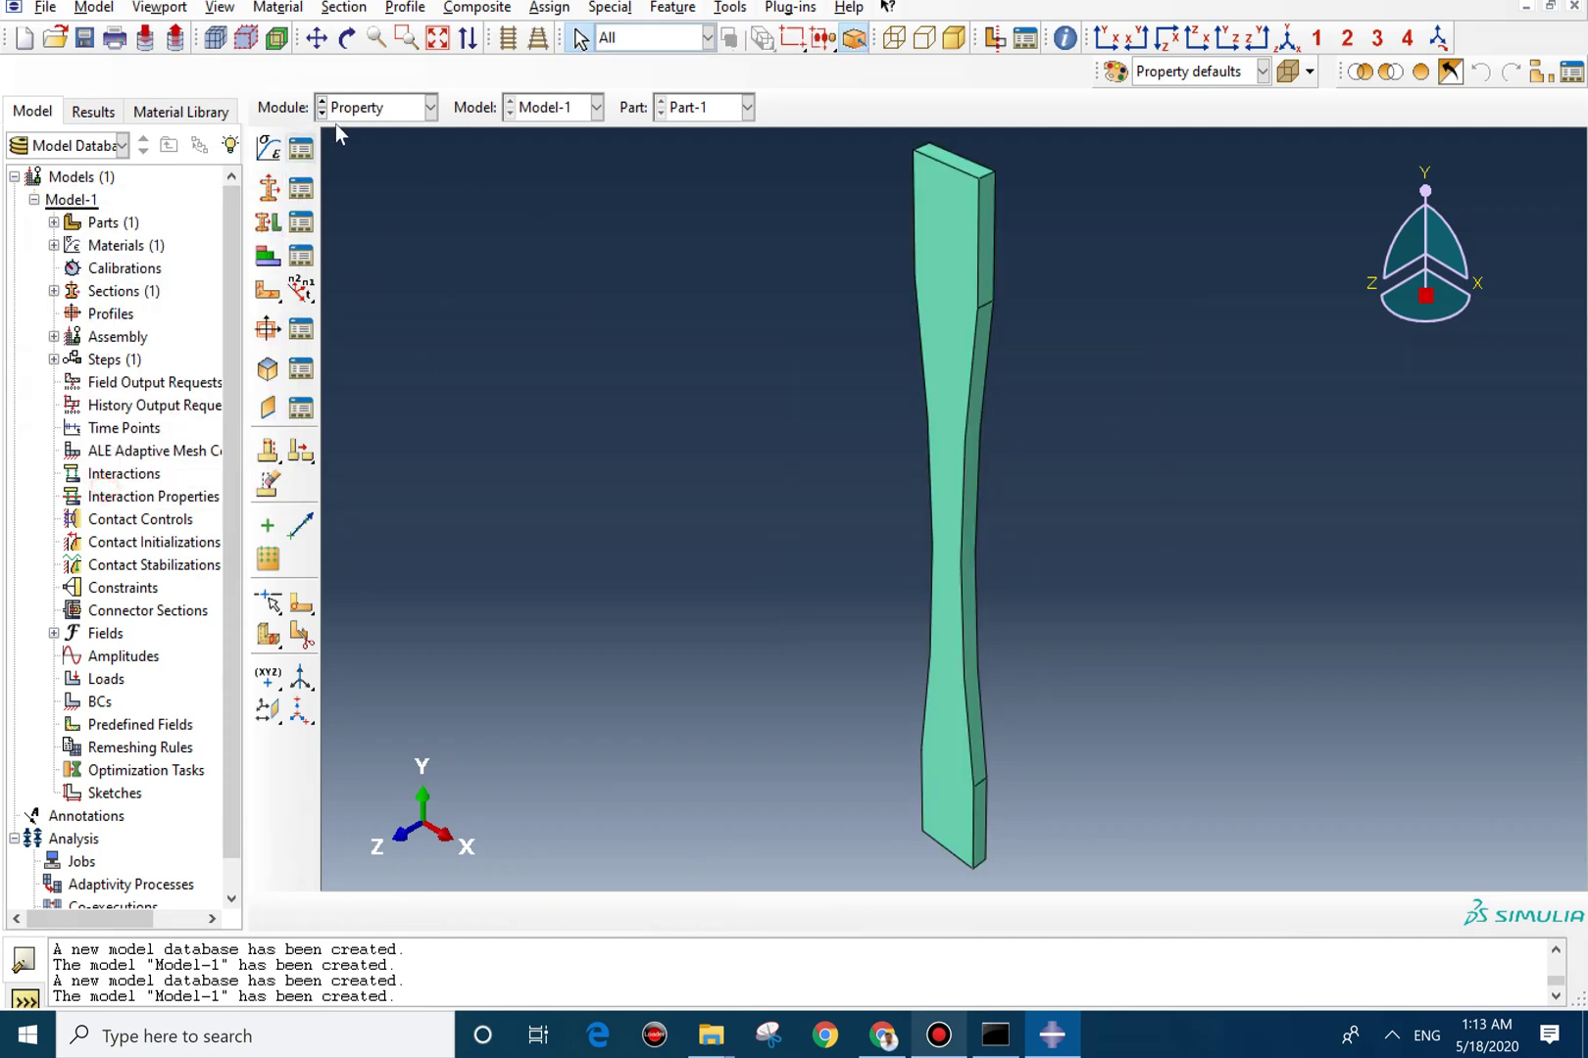
Place an instance of Part-1 in the assembly.
{"action": "left_click", "coordinate": [382, 107]}
{"action": "left_click", "coordinate": [358, 180]}
{"action": "left_click", "coordinate": [269, 147]}
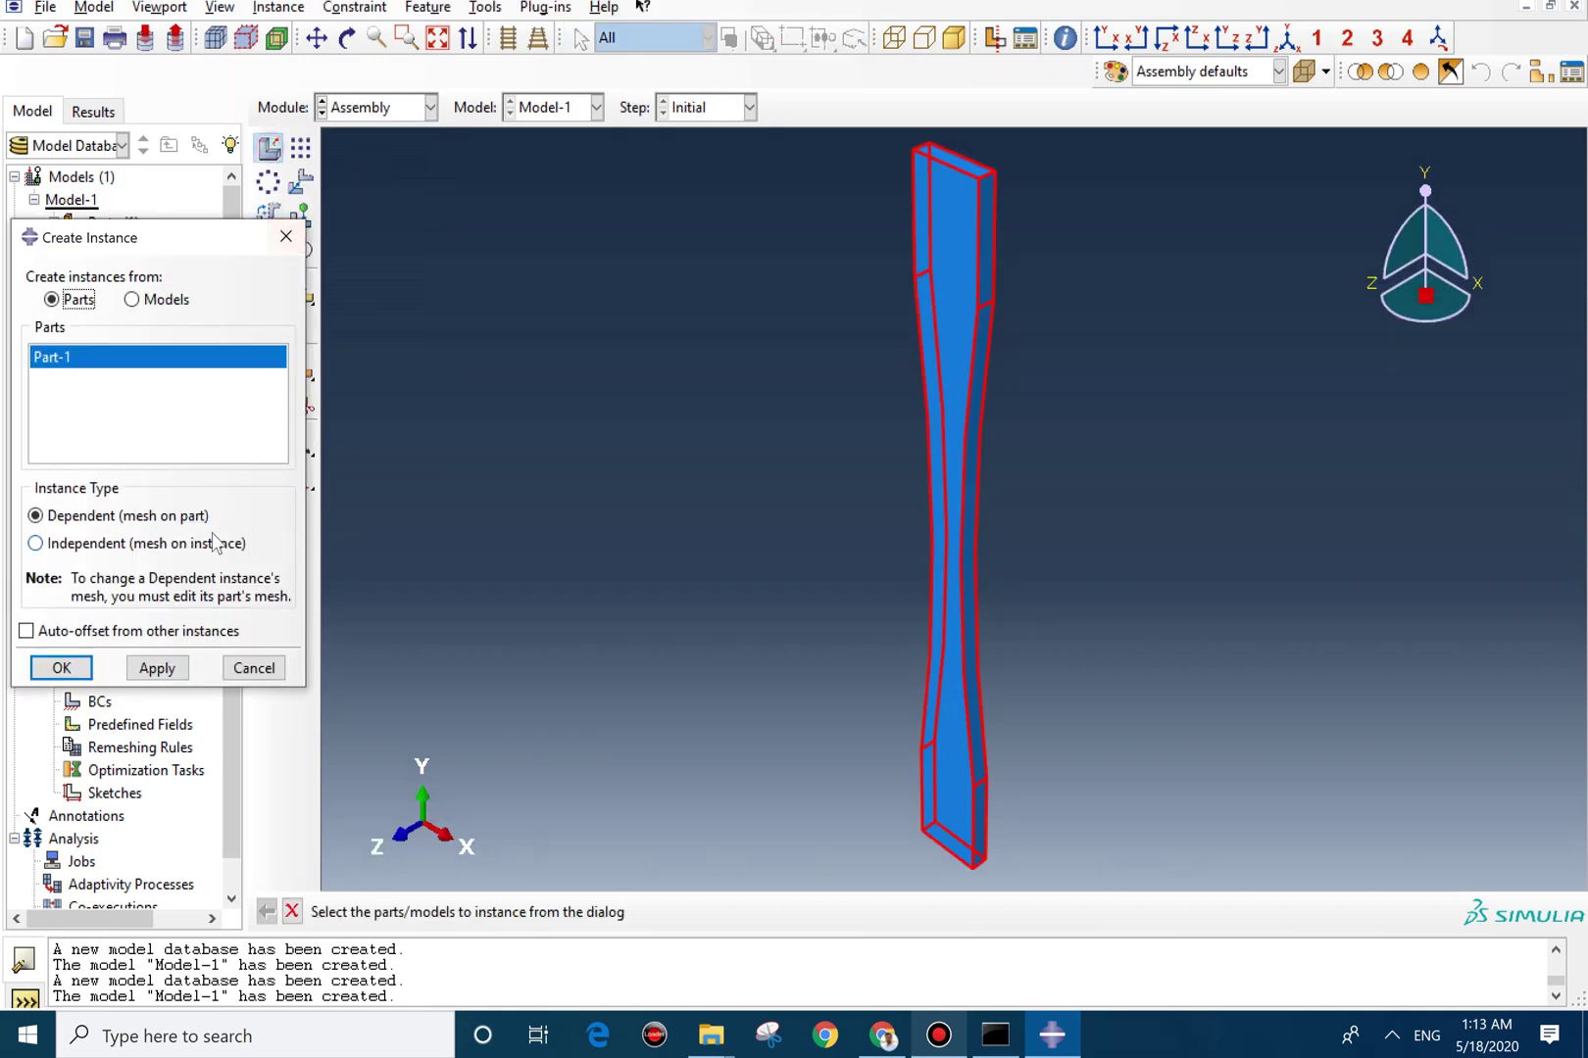
{"action": "left_click", "coordinate": [57, 666]}
{"action": "left_click", "coordinate": [429, 107]}
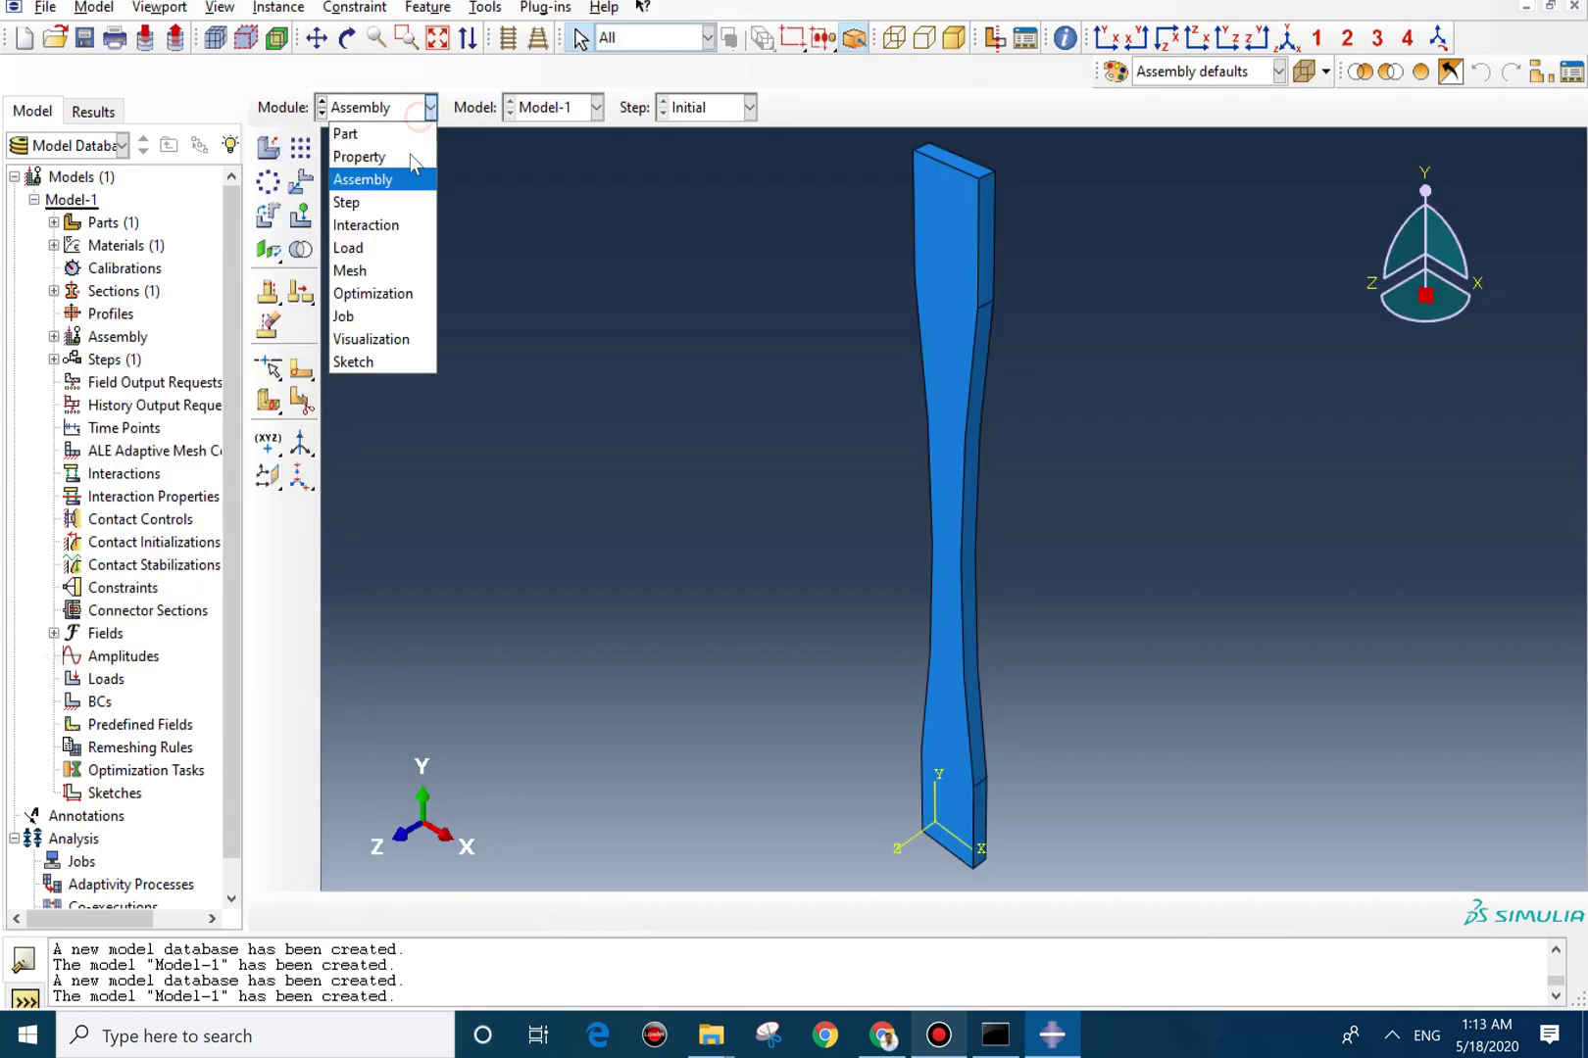
Create Step-1 as a Dynamic, Explicit step with a 0.001 time period.
{"action": "left_click", "coordinate": [357, 202]}
{"action": "left_click", "coordinate": [268, 147]}
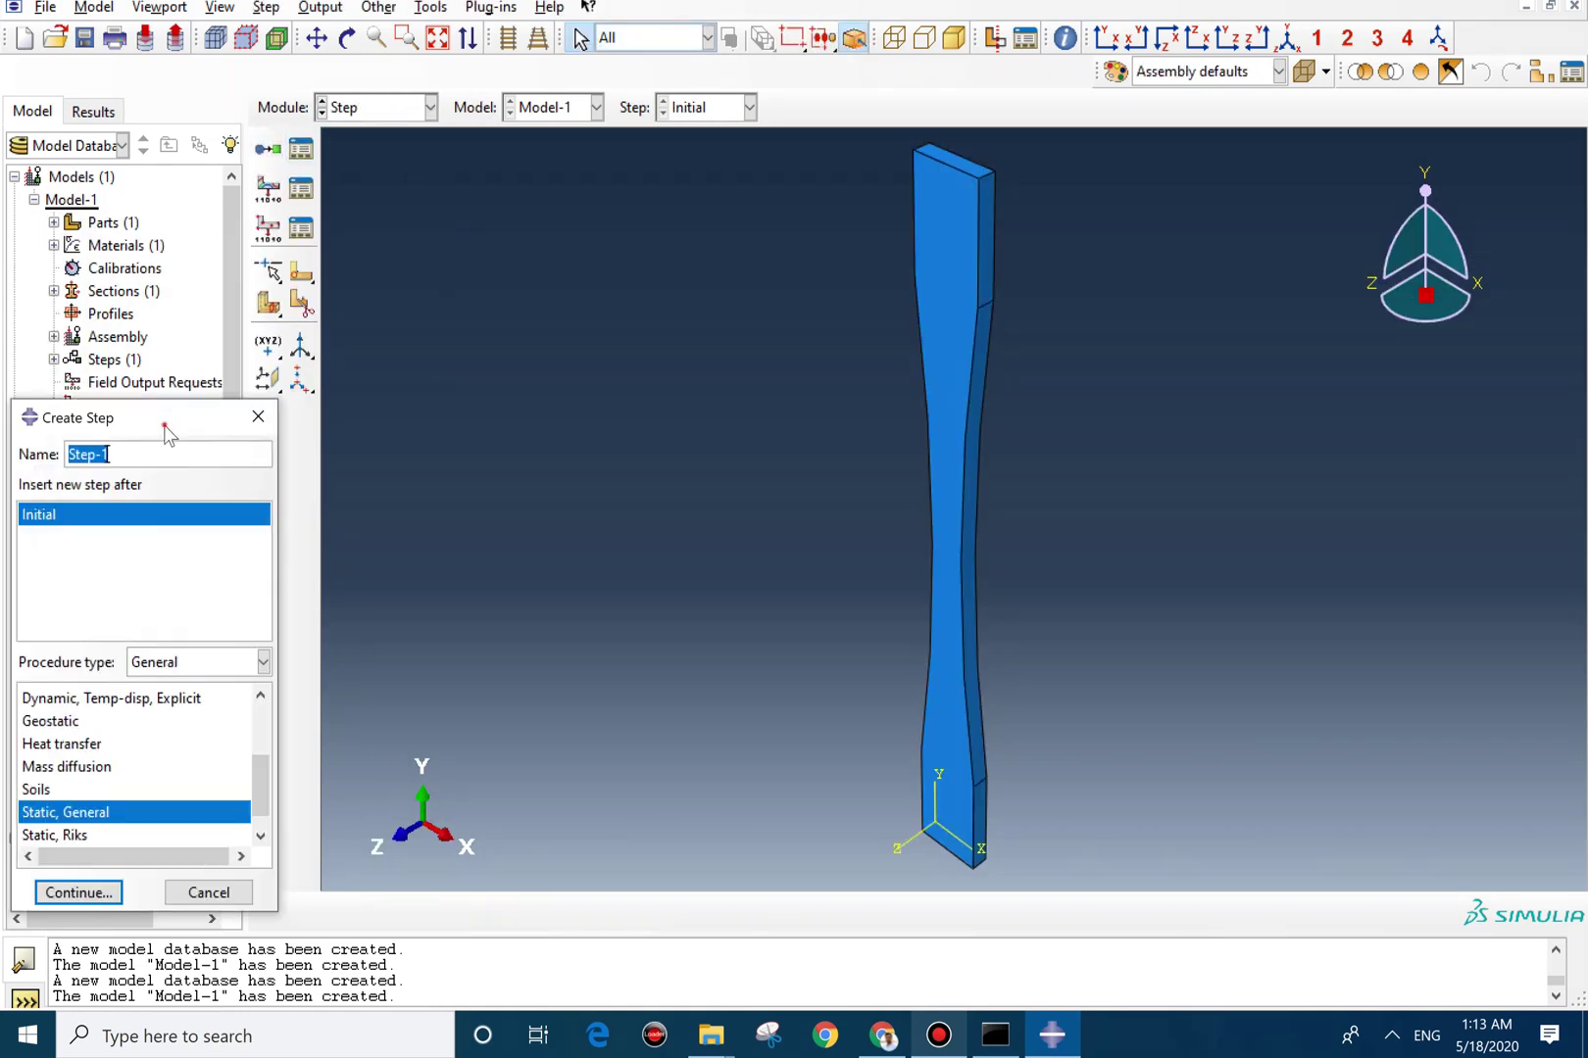
{"action": "left_click_drag", "start_coordinate": [167, 419], "coordinate": [376, 146]}
{"action": "scroll", "coordinate": [410, 532], "scroll_direction": "up", "scroll_amount": 2}
{"action": "left_click", "coordinate": [294, 537]}
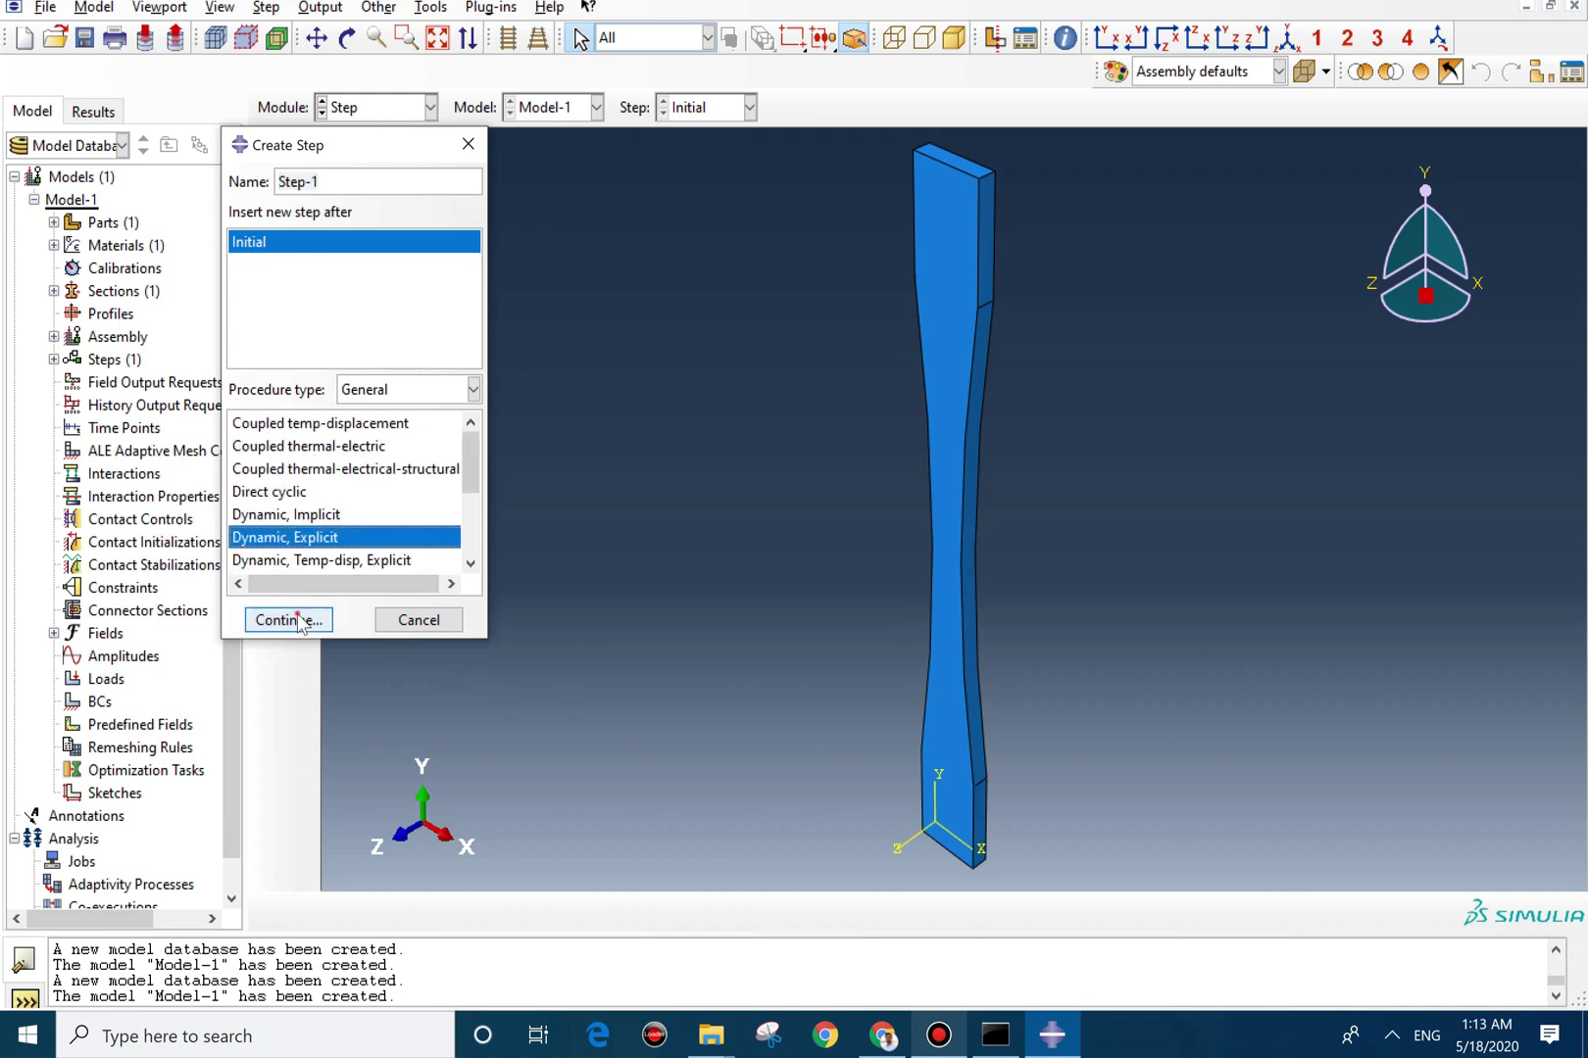
{"action": "left_click", "coordinate": [289, 620]}
{"action": "double_click", "coordinate": [970, 310]}
{"action": "type", "text": "0.001"}
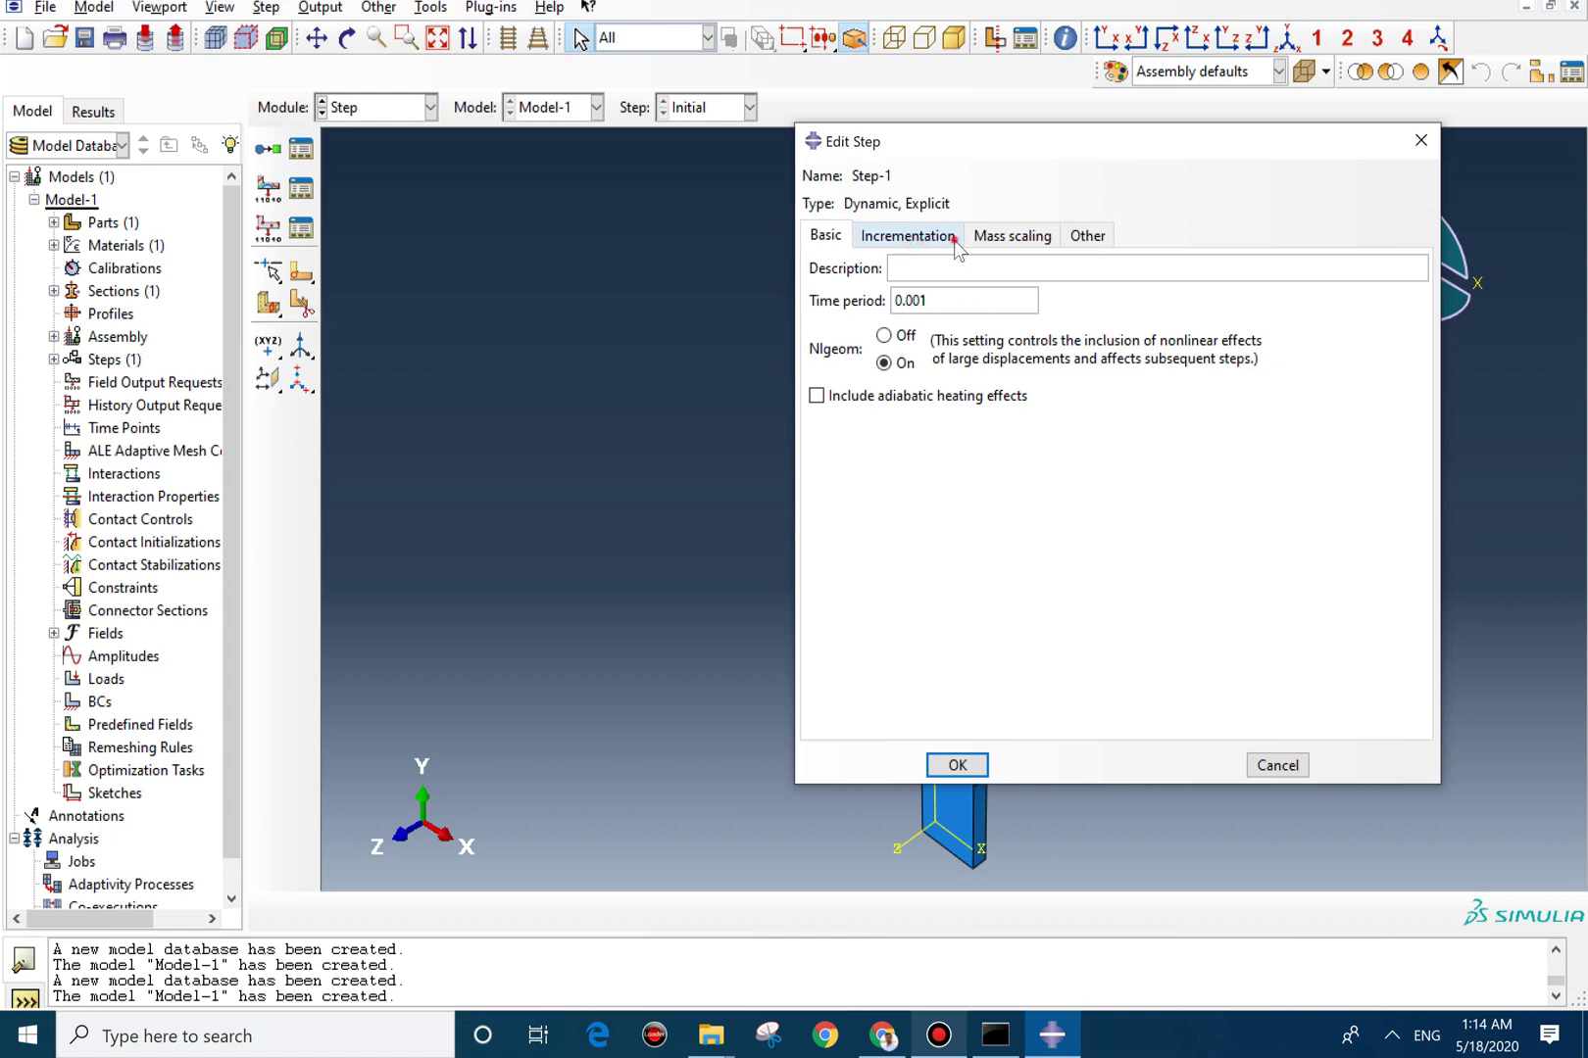
{"action": "left_click", "coordinate": [908, 235]}
{"action": "left_click", "coordinate": [1011, 235]}
{"action": "left_click", "coordinate": [1087, 235]}
{"action": "left_click", "coordinate": [959, 764]}
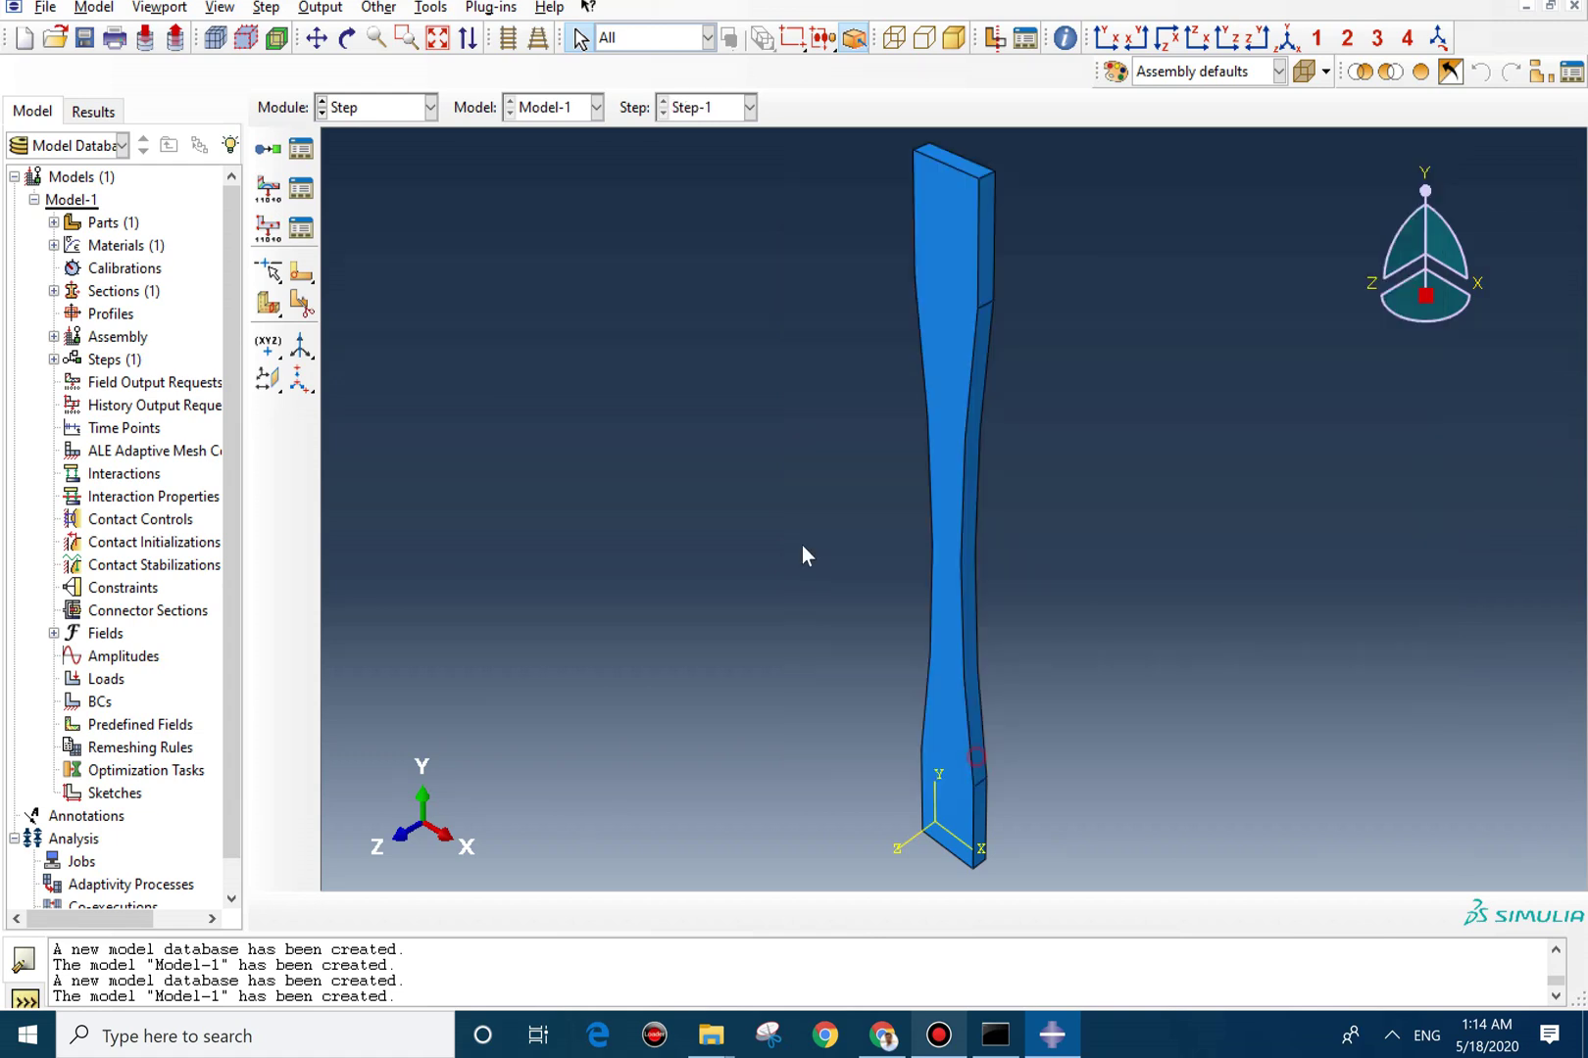
Switch to the Load module, then return to the Part module.
{"action": "left_click", "coordinate": [387, 107]}
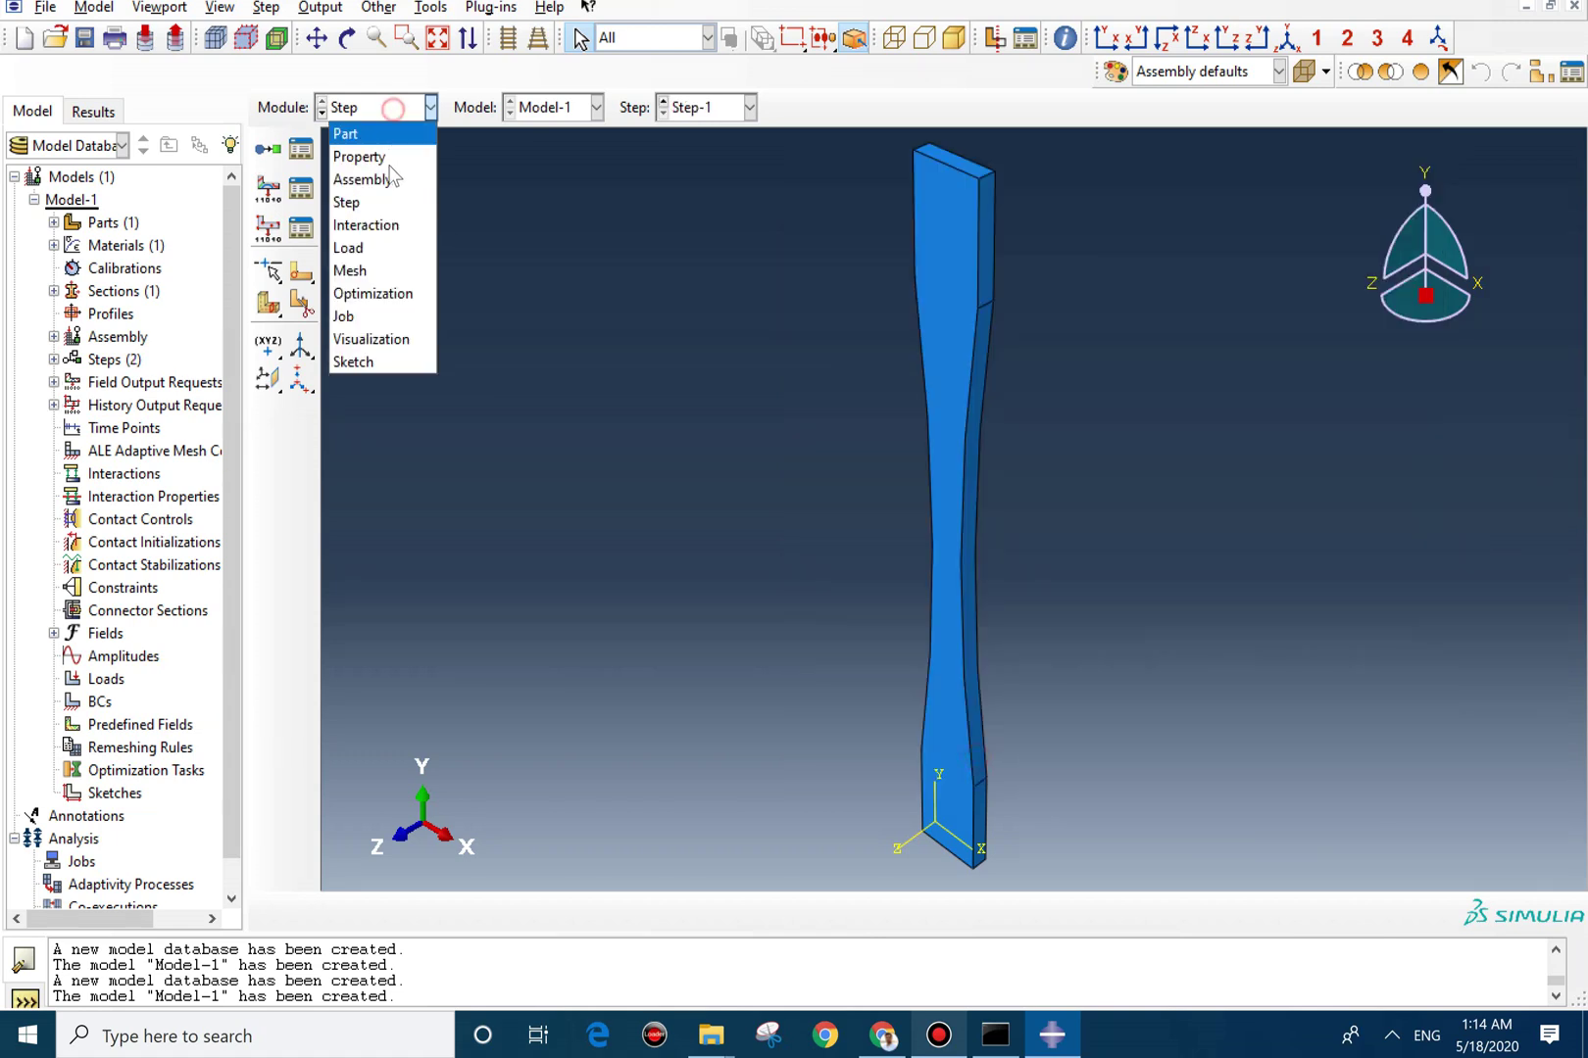
{"action": "left_click", "coordinate": [369, 249]}
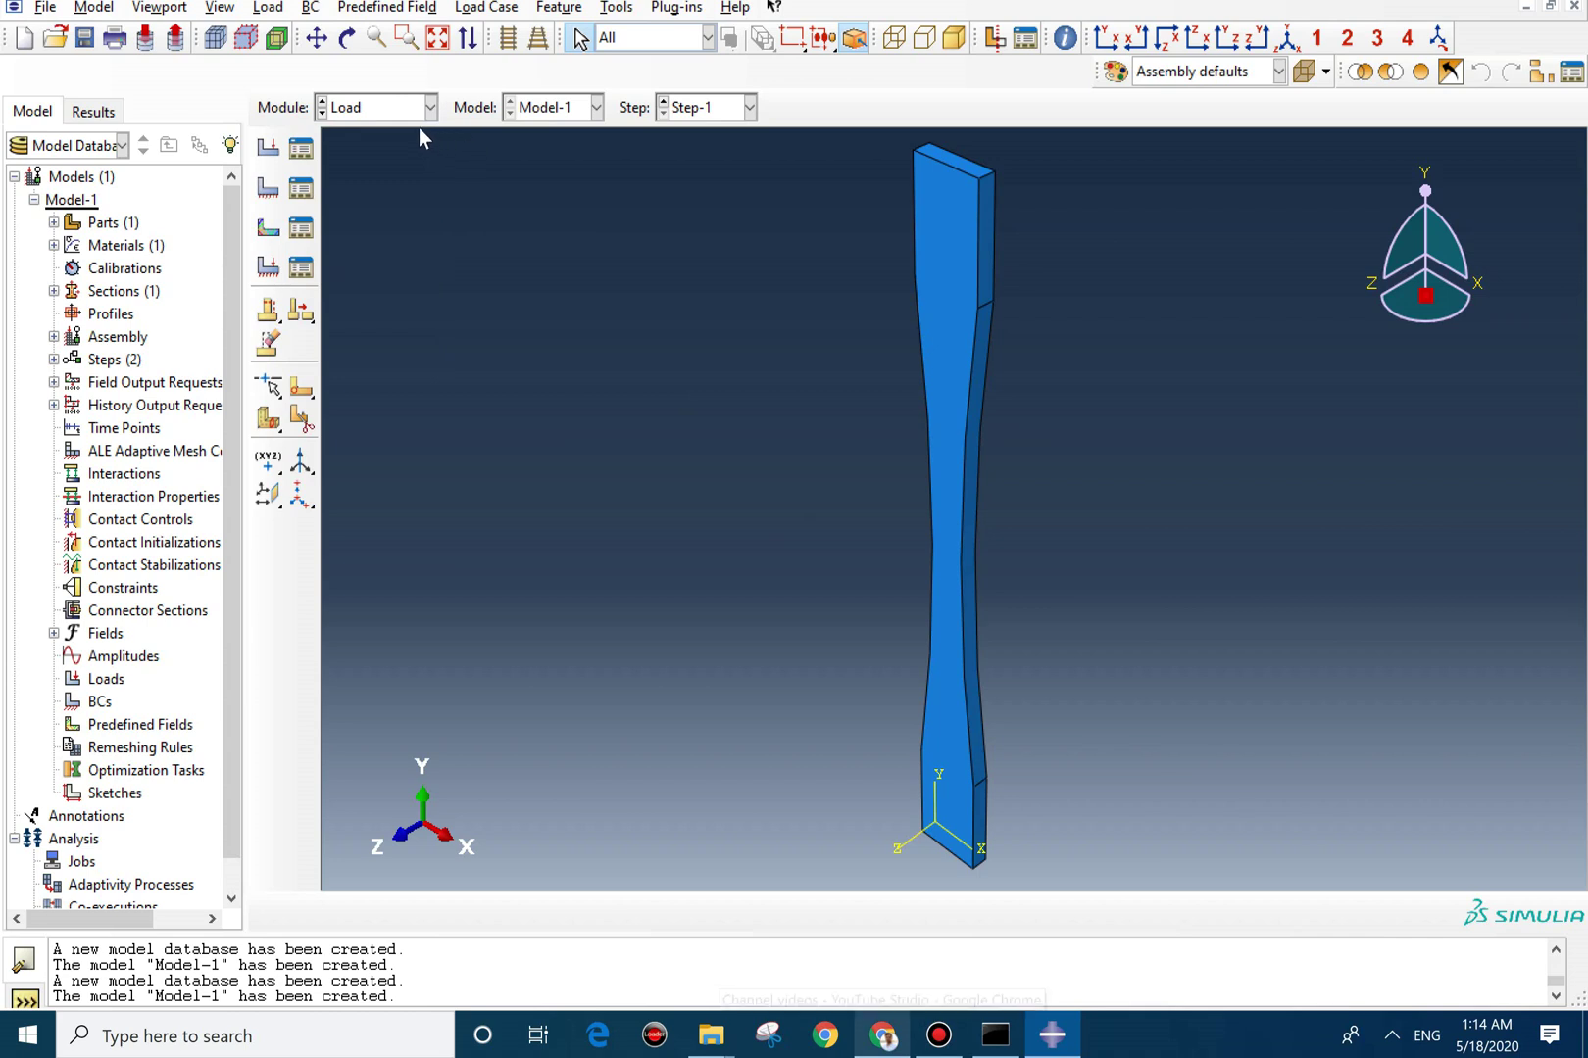
{"action": "left_click", "coordinate": [402, 107]}
{"action": "left_click", "coordinate": [357, 136]}
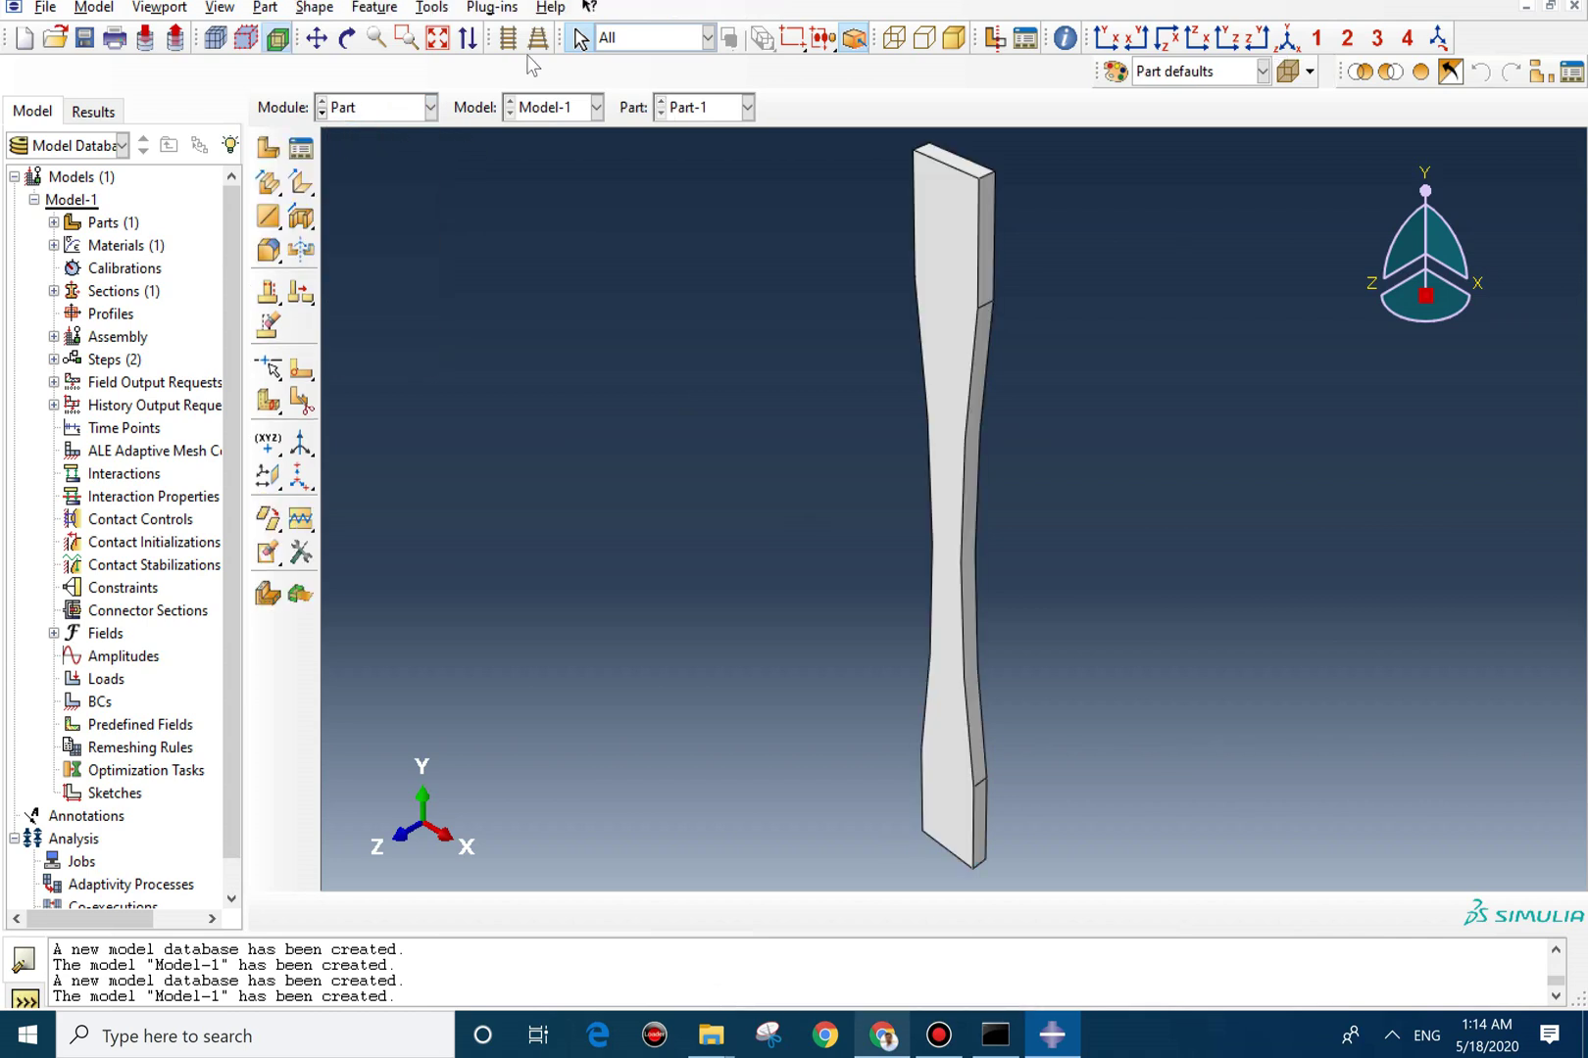
Partition the bar's cell at the lower shoulder with a point-and-normal plane.
{"action": "left_click", "coordinate": [433, 7]}
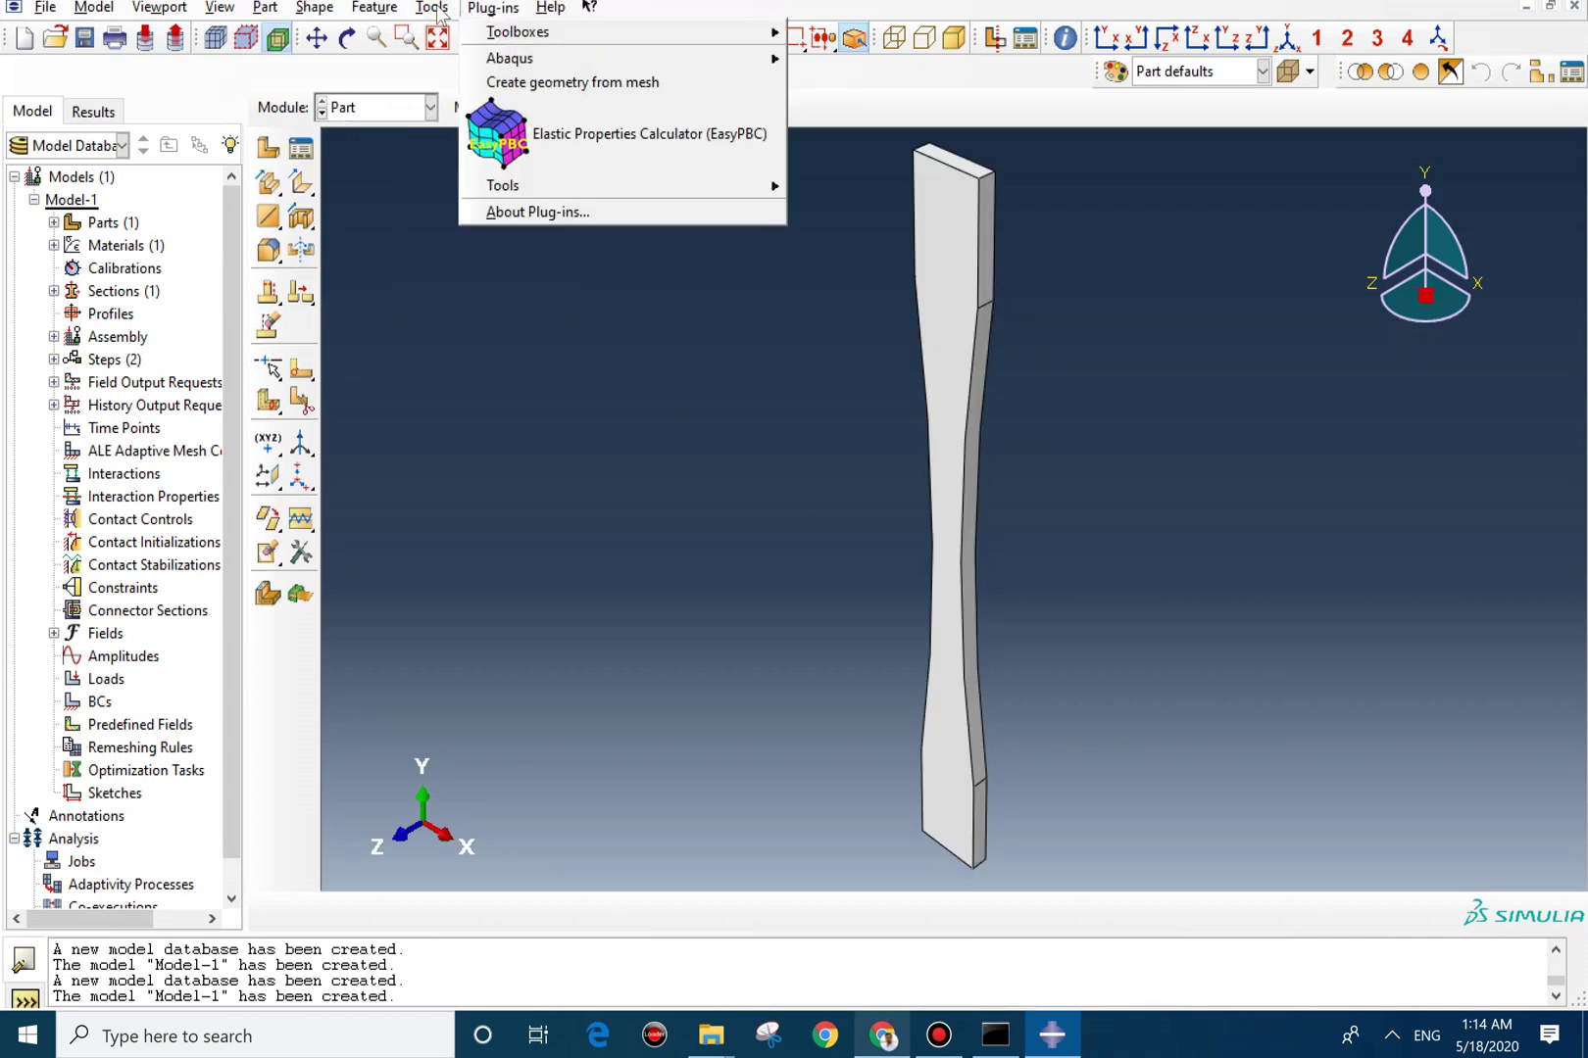
{"action": "left_click", "coordinate": [466, 152]}
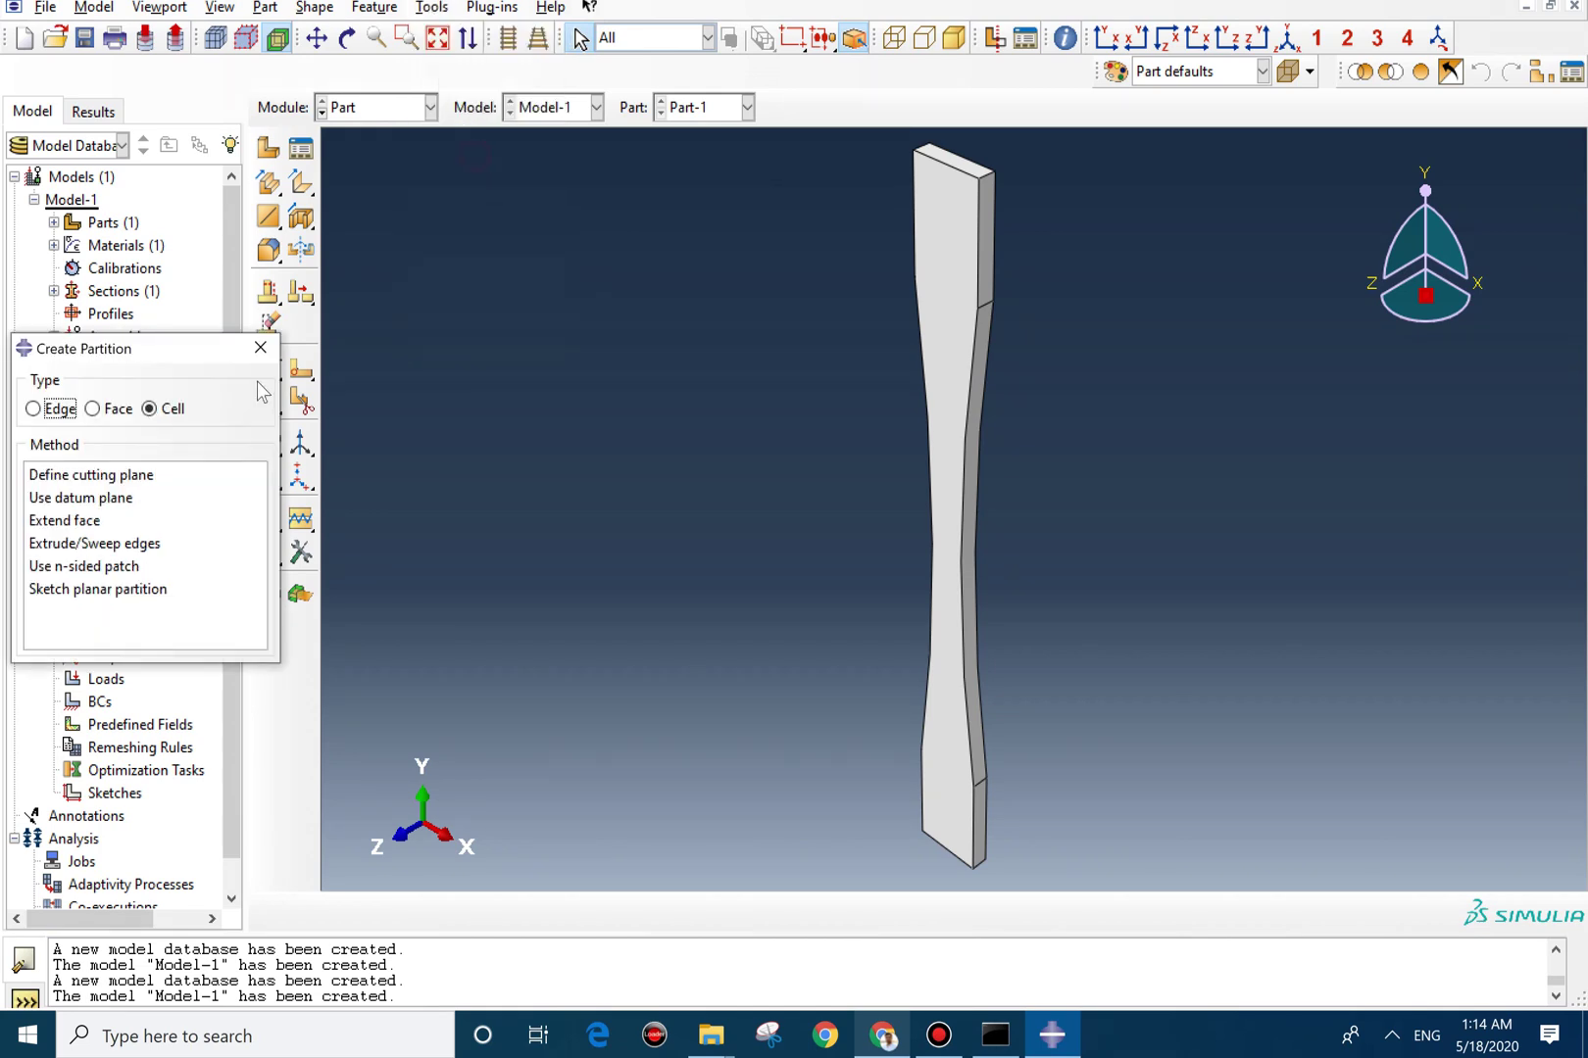
{"action": "left_click", "coordinate": [90, 475]}
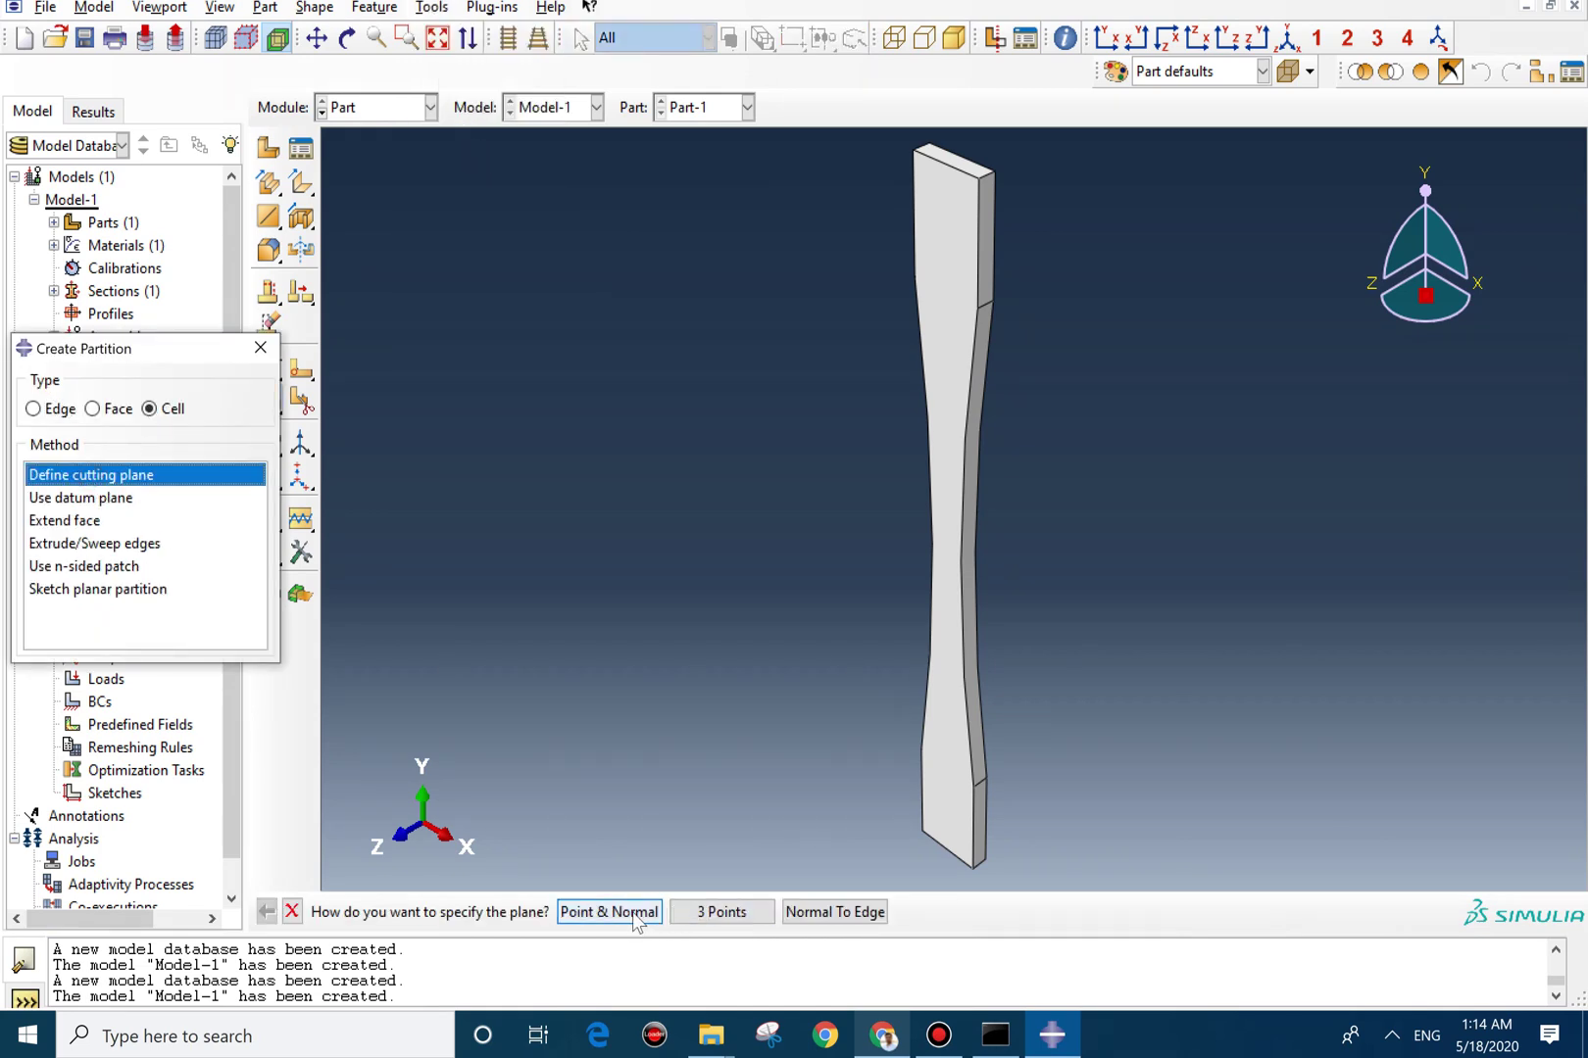
{"action": "left_click", "coordinate": [630, 911]}
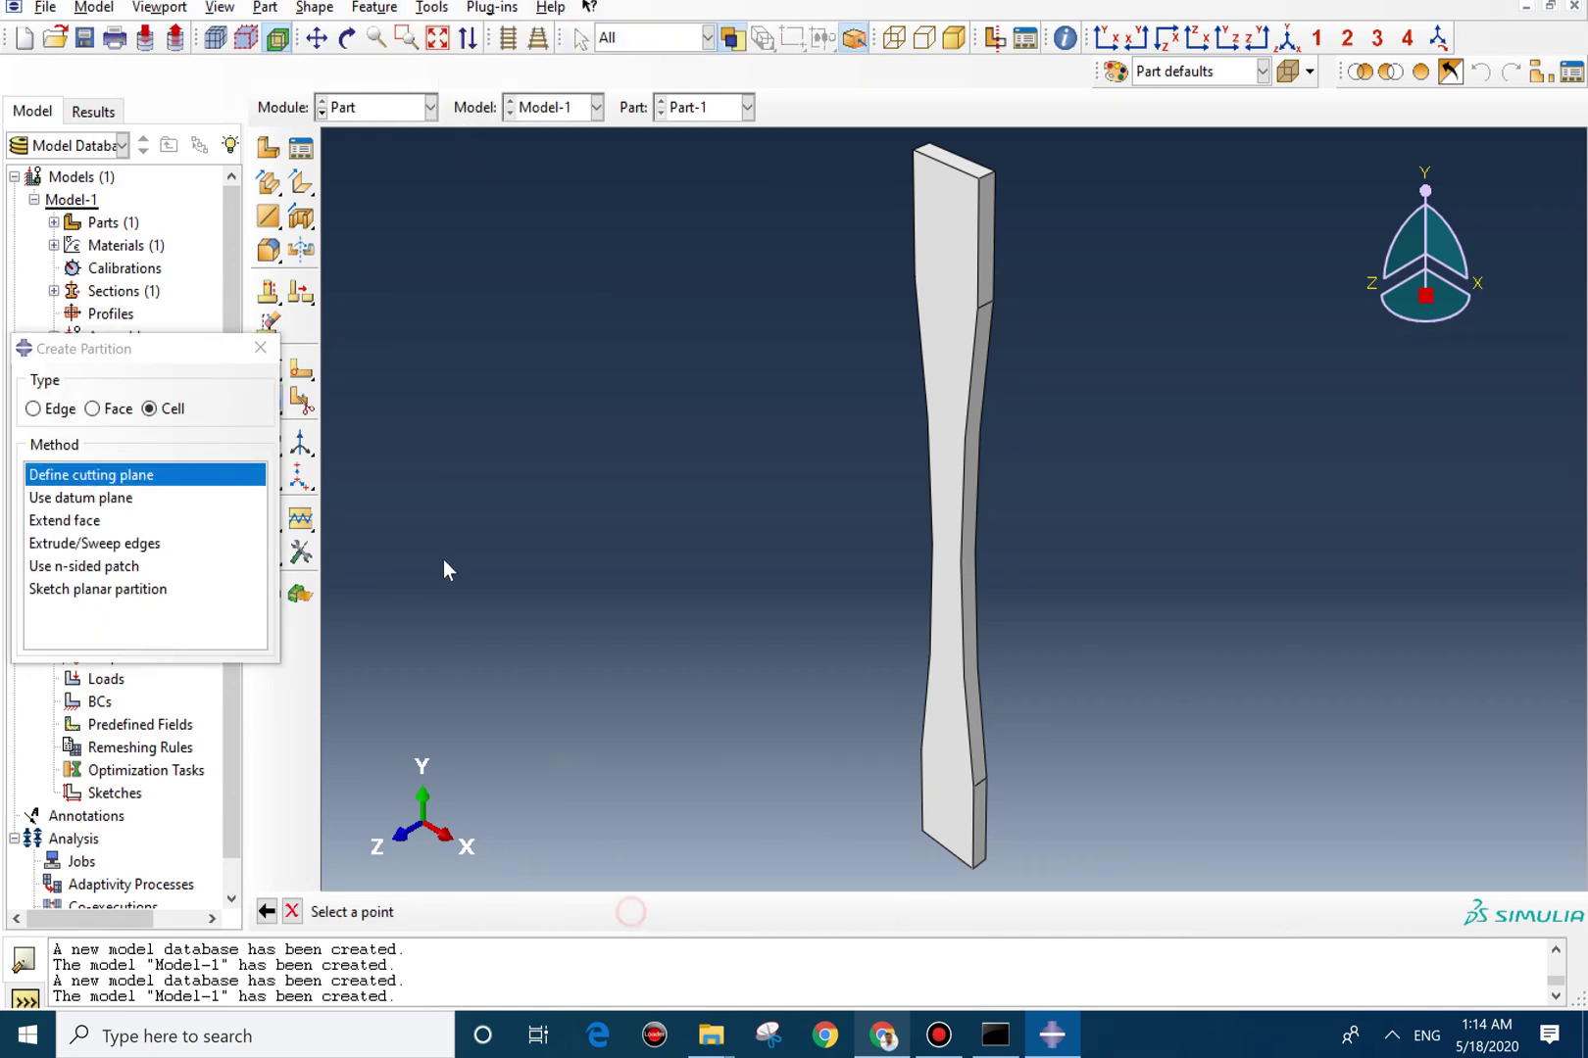
{"action": "left_click", "coordinate": [972, 790]}
{"action": "left_click", "coordinate": [970, 806]}
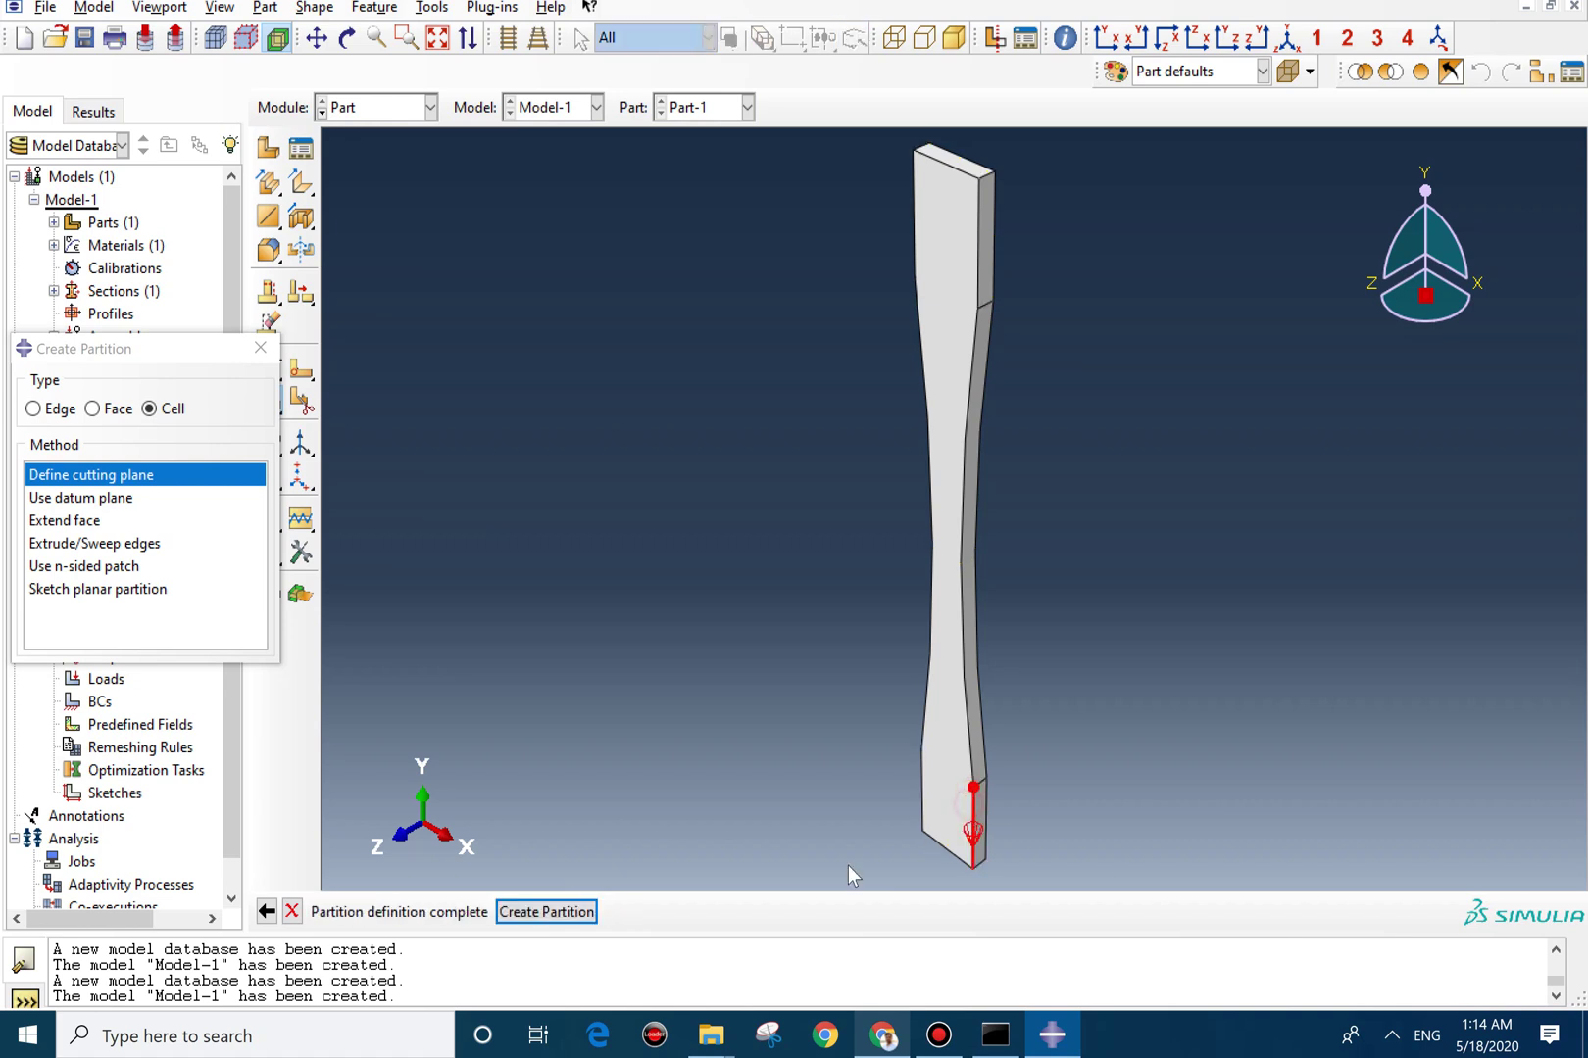
{"action": "left_click", "coordinate": [549, 912]}
Partition the upper cell at the upper shoulder with a point-and-normal plane.
{"action": "left_click", "coordinate": [965, 385]}
{"action": "left_click", "coordinate": [501, 911]}
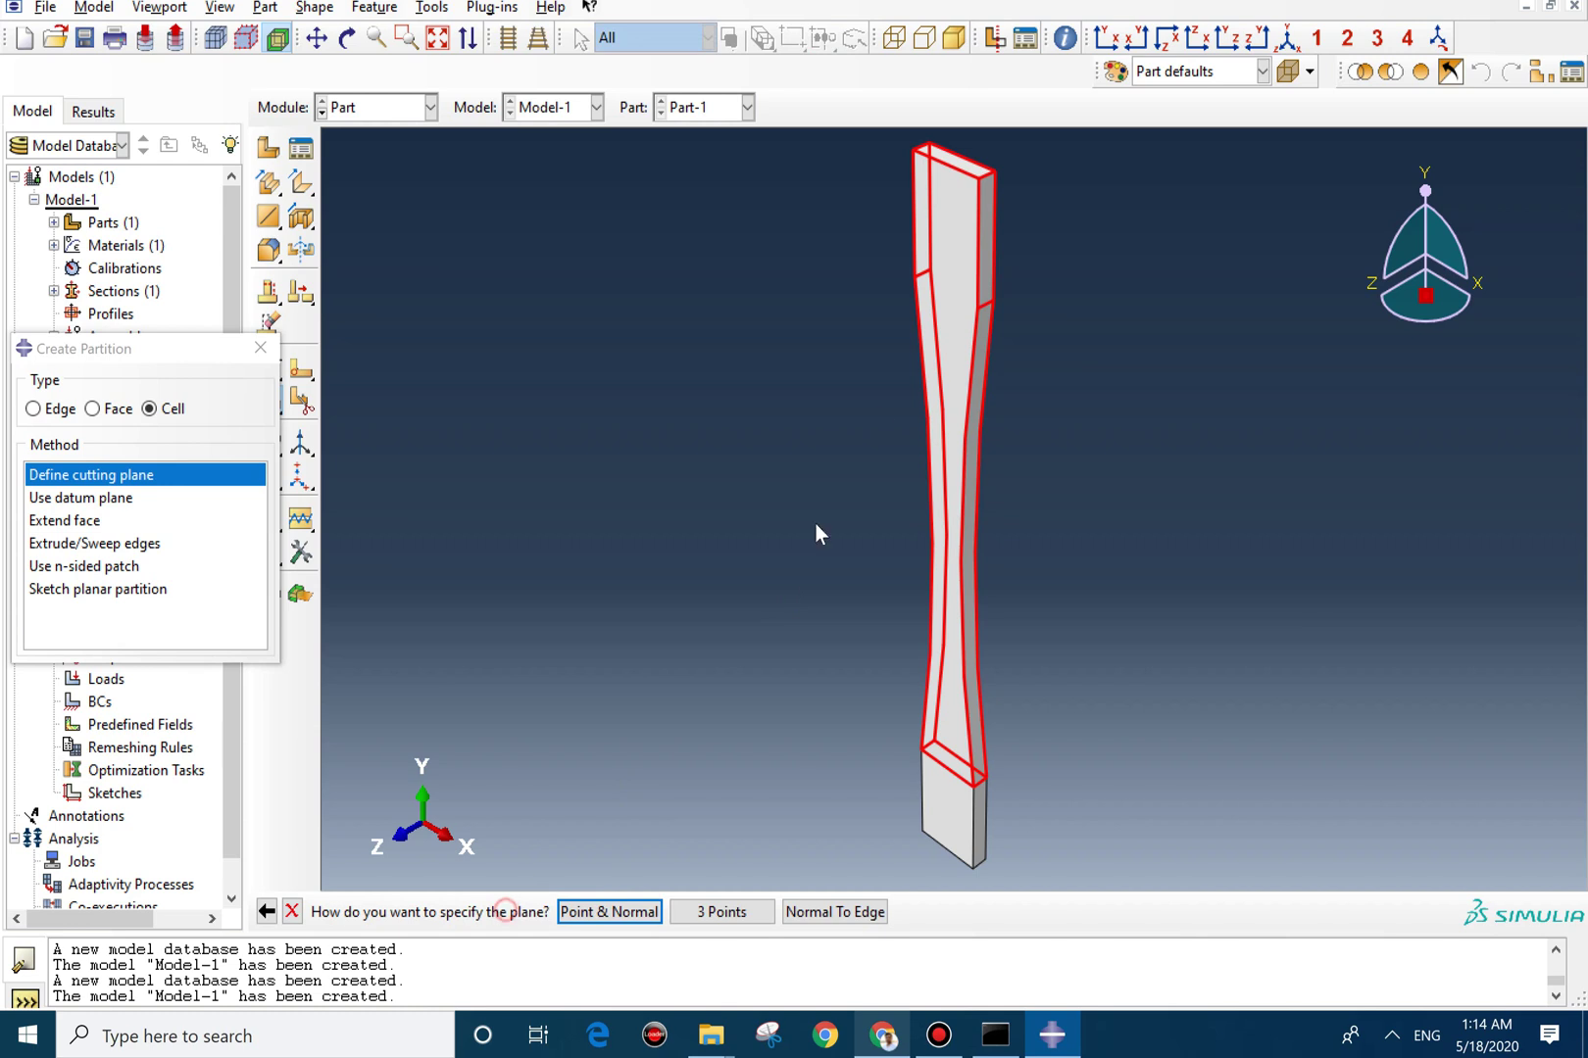
{"action": "left_click", "coordinate": [621, 910]}
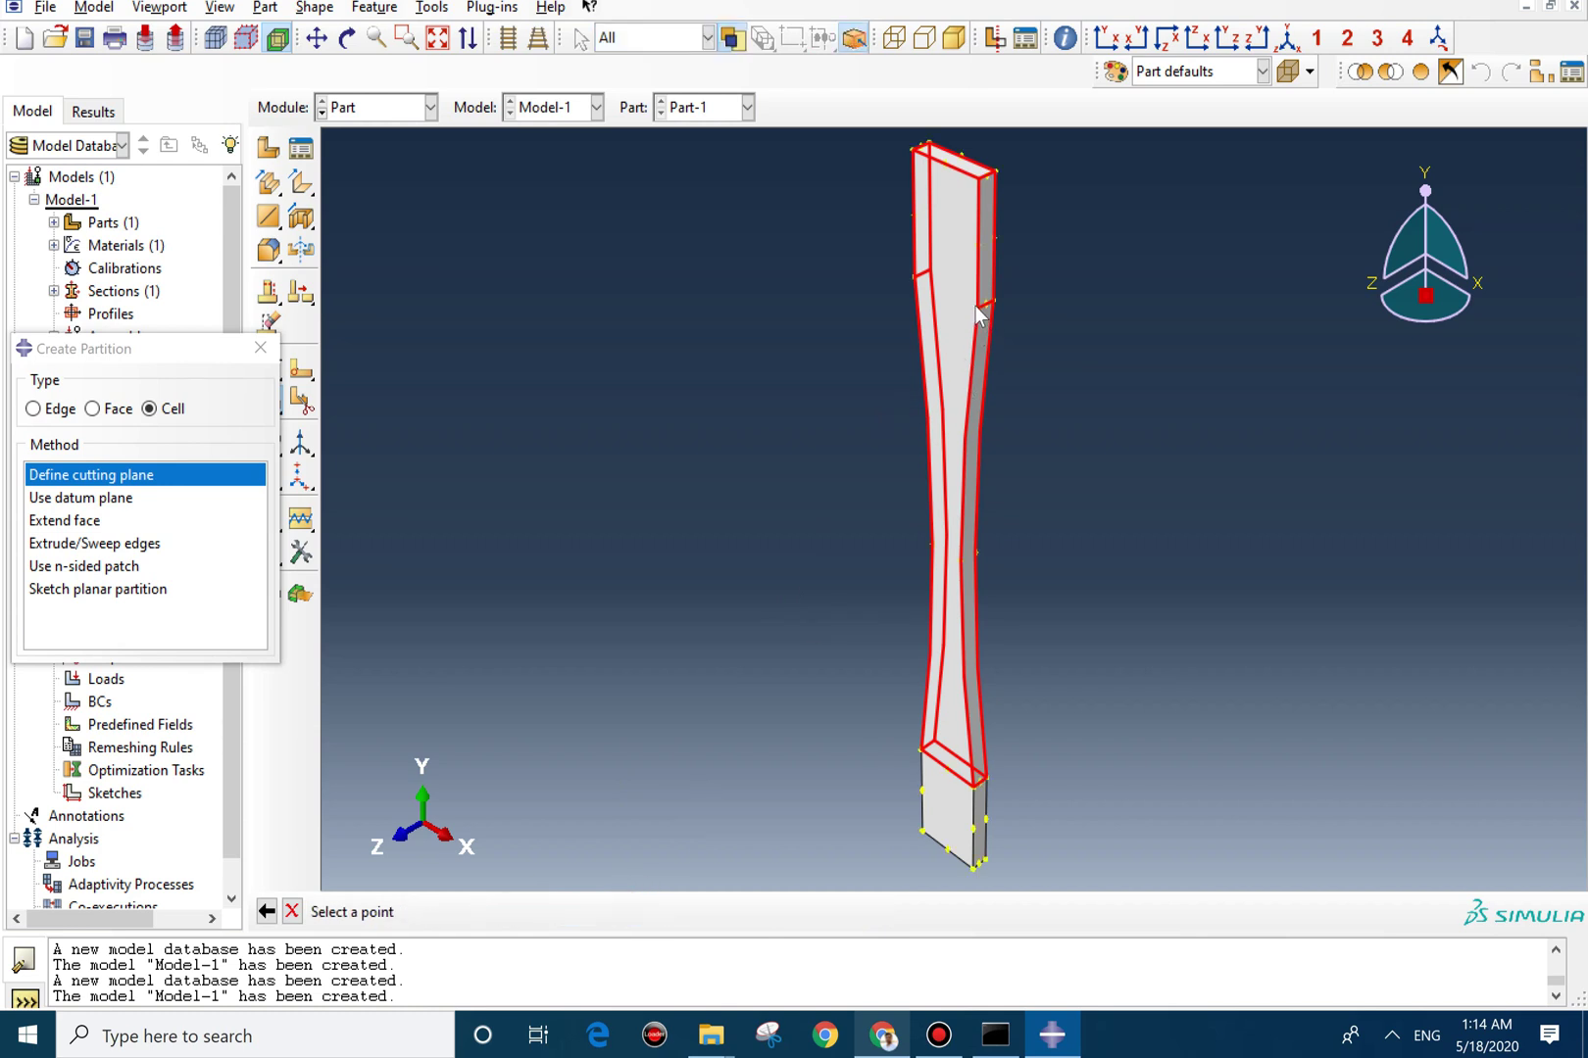
{"action": "left_click", "coordinate": [981, 308]}
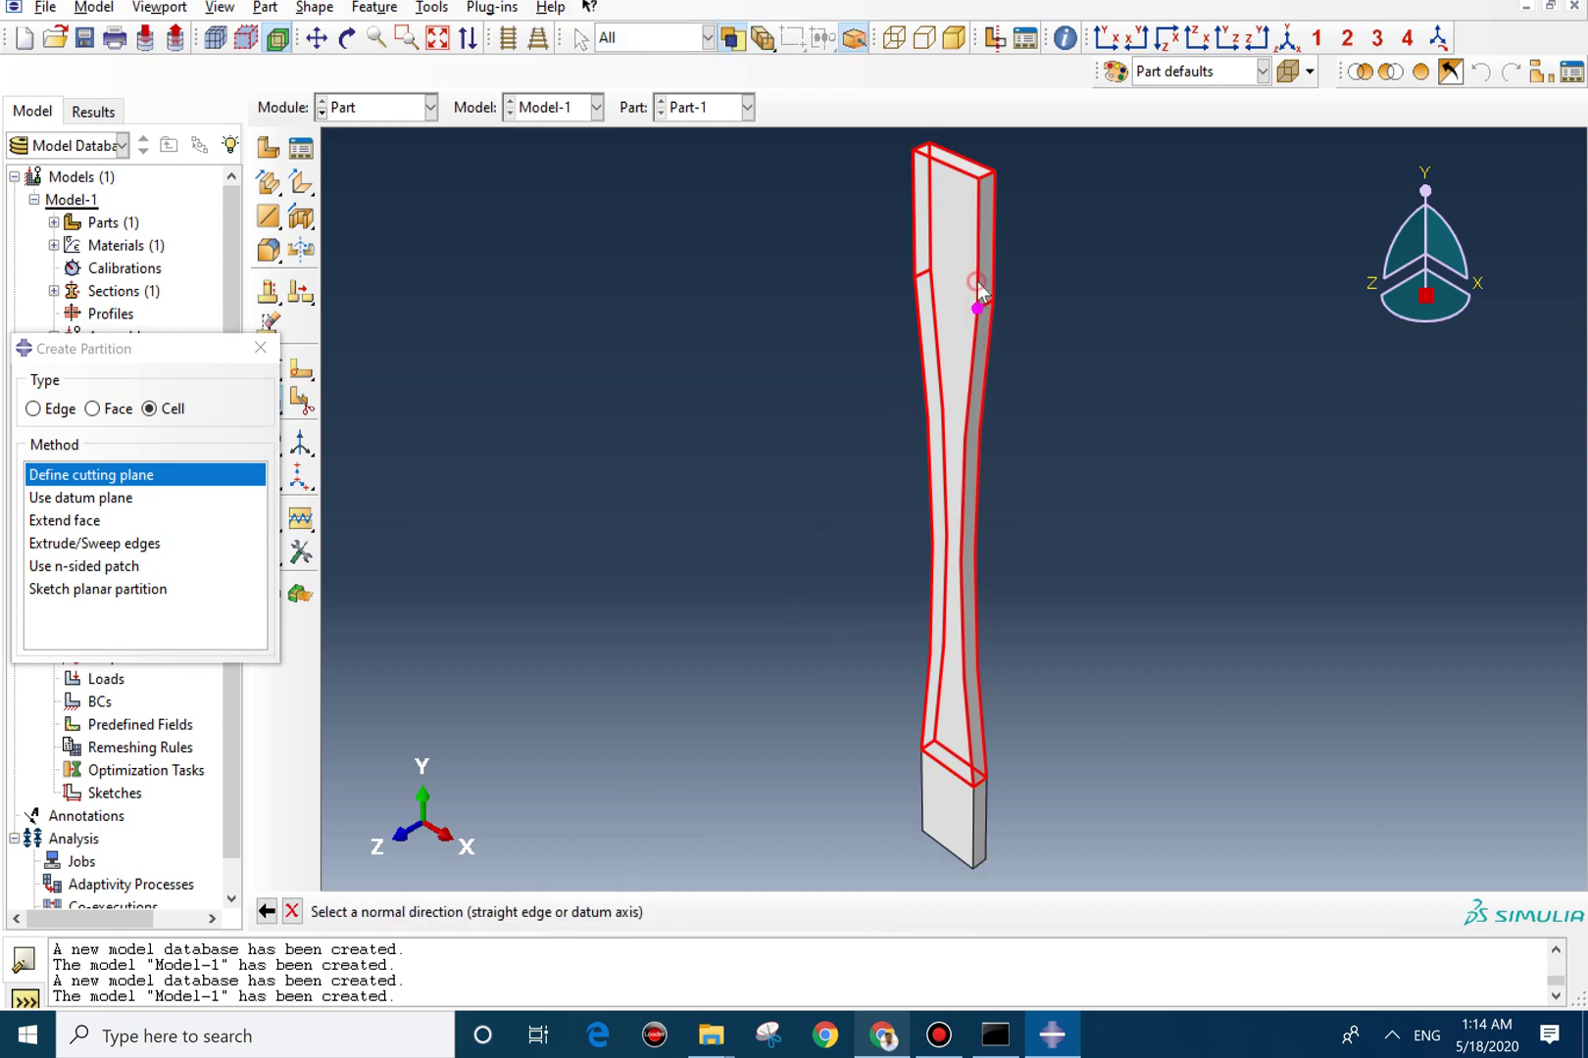
{"action": "left_click", "coordinate": [976, 286]}
{"action": "left_click", "coordinate": [565, 910]}
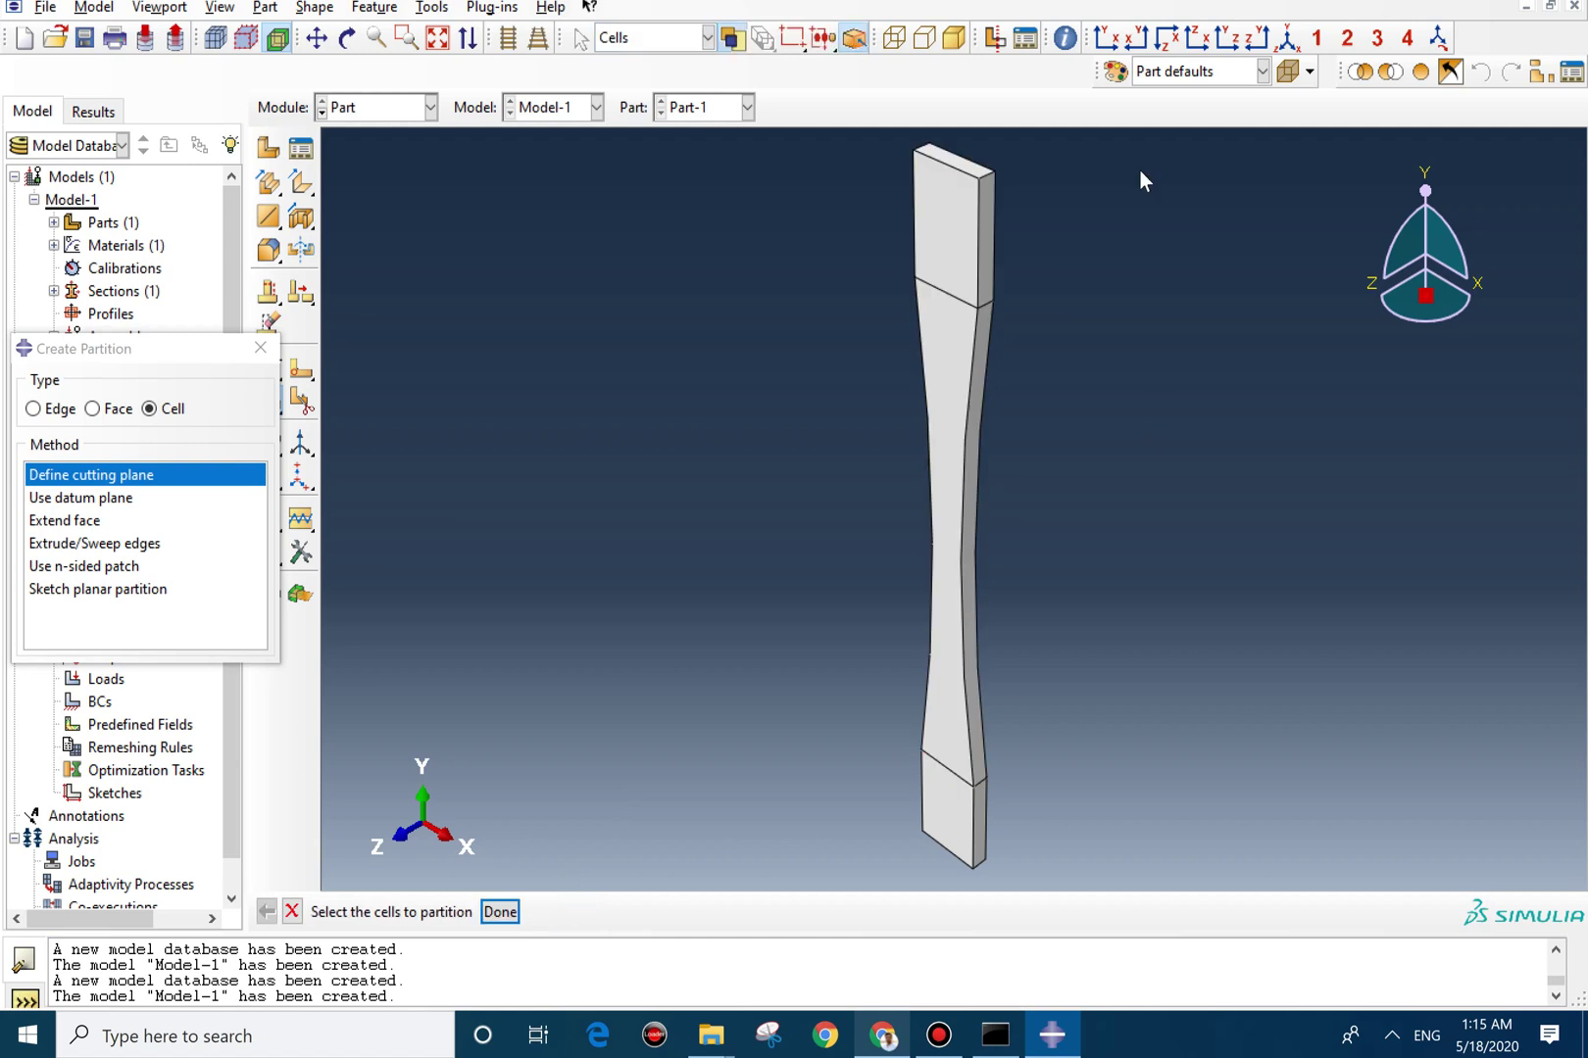
{"action": "left_click", "coordinate": [402, 108]}
Create BC-1, an Encastre condition fully fixing the bottom grip cell.
{"action": "left_click", "coordinate": [388, 244]}
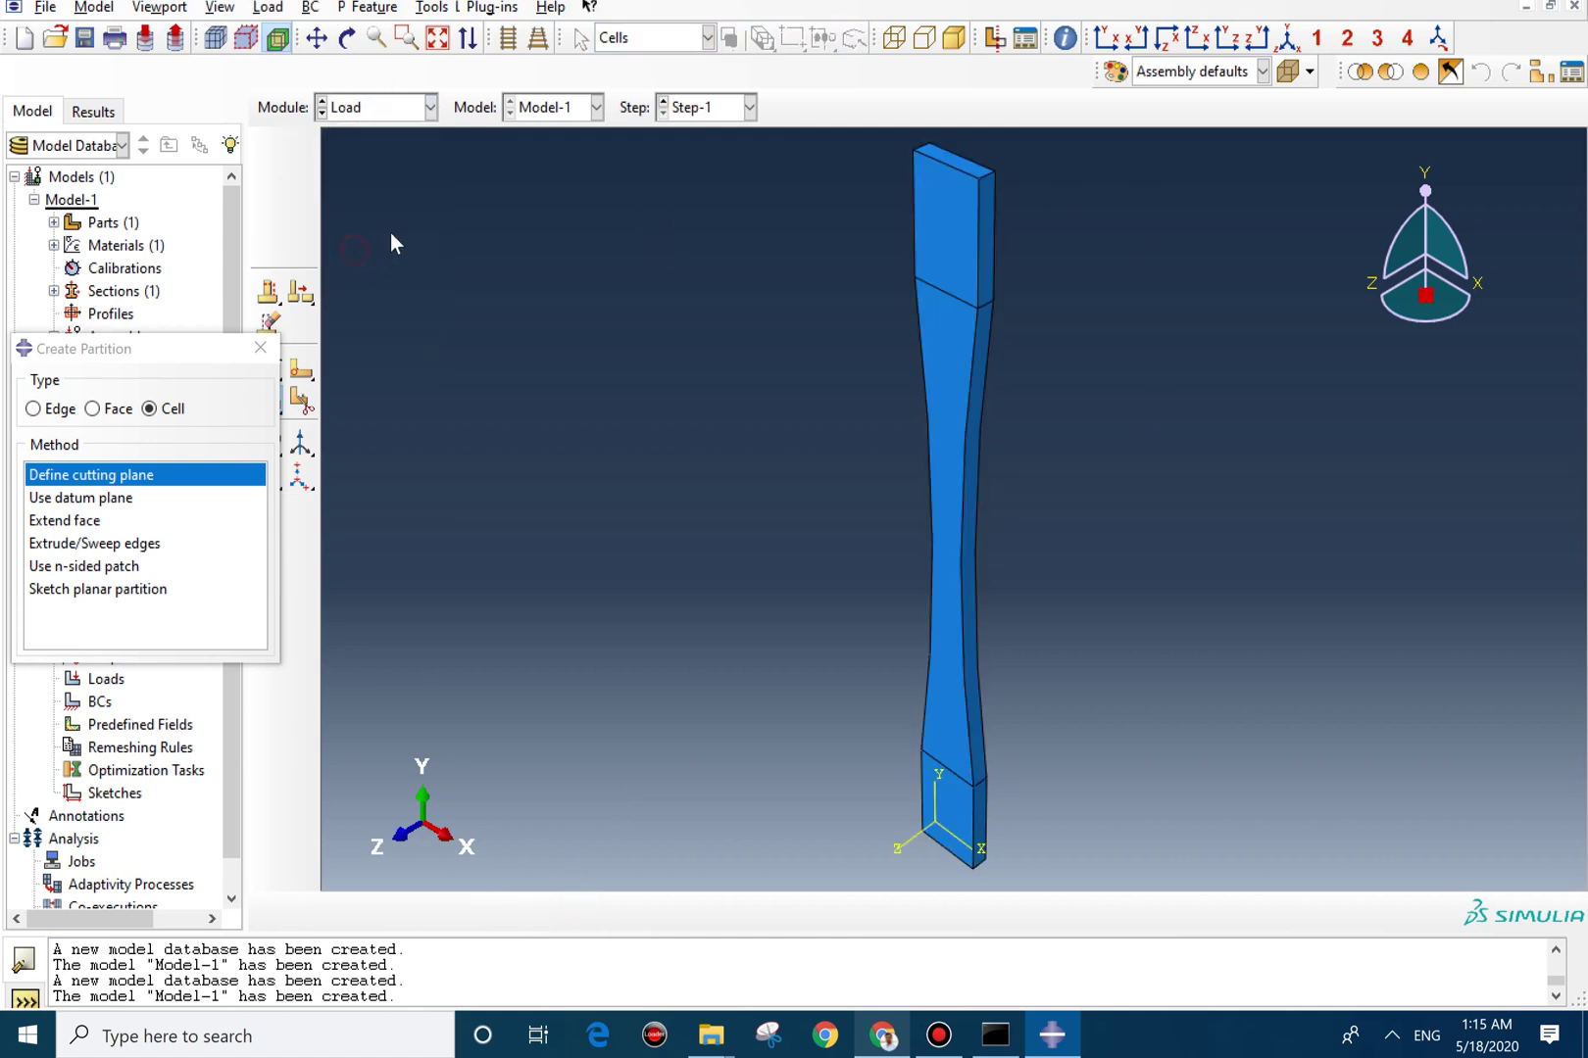
{"action": "left_click", "coordinate": [267, 189]}
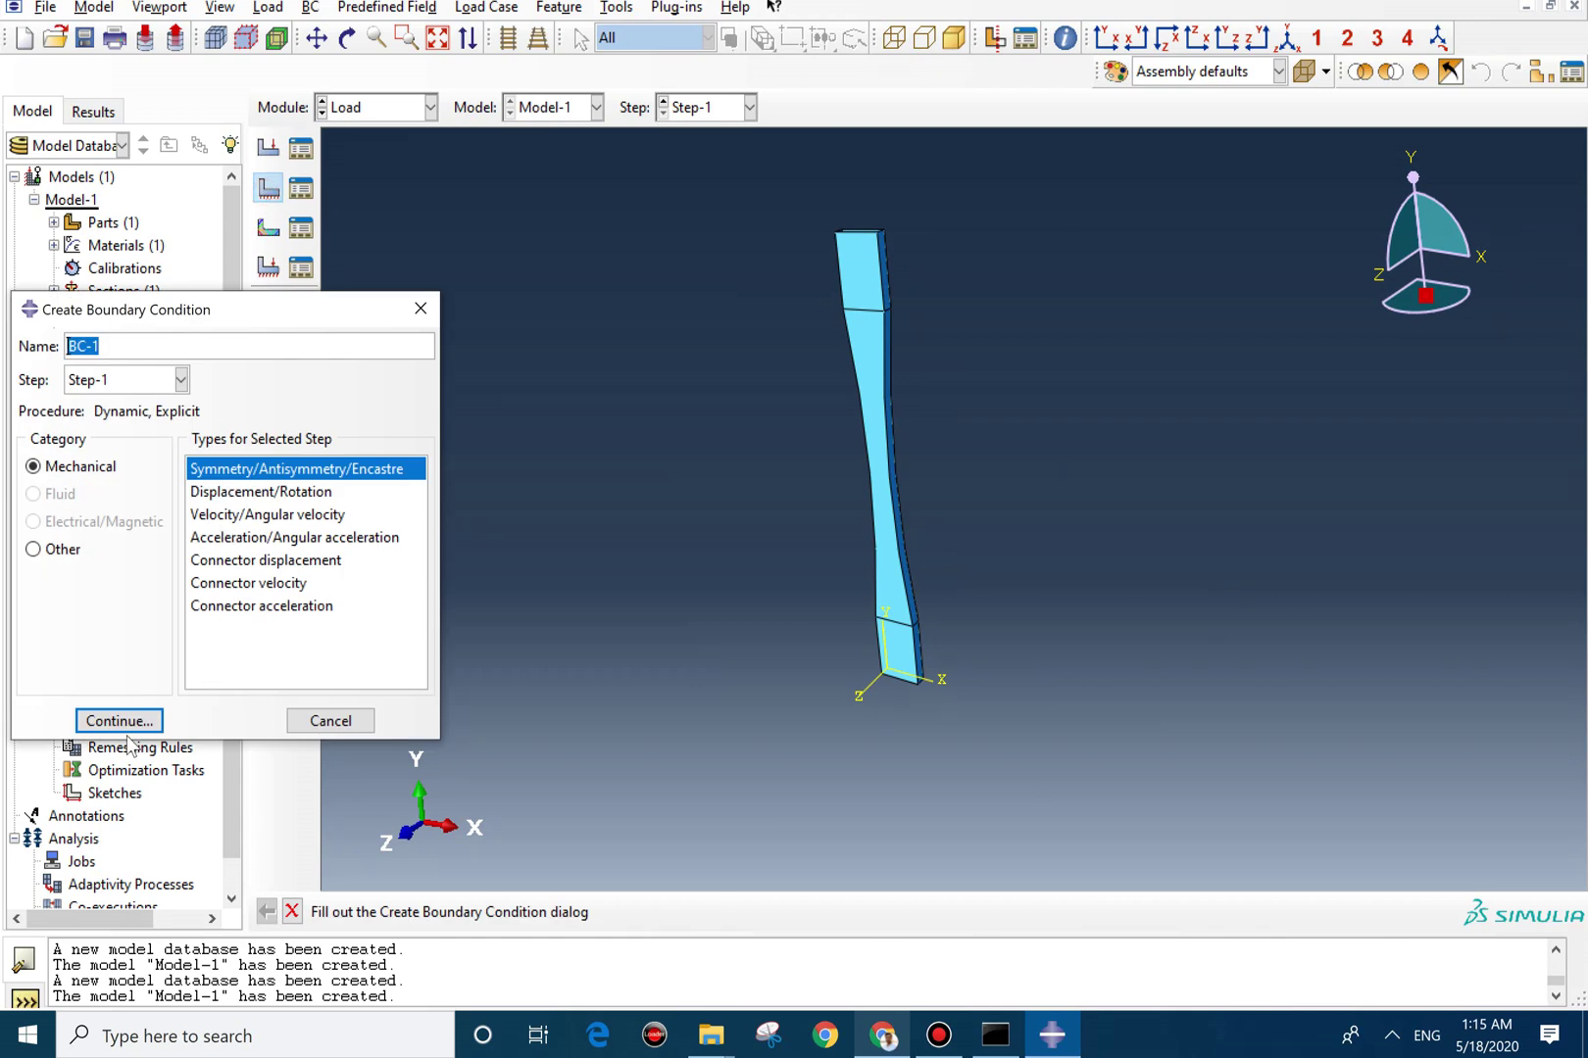
{"action": "left_click", "coordinate": [115, 721]}
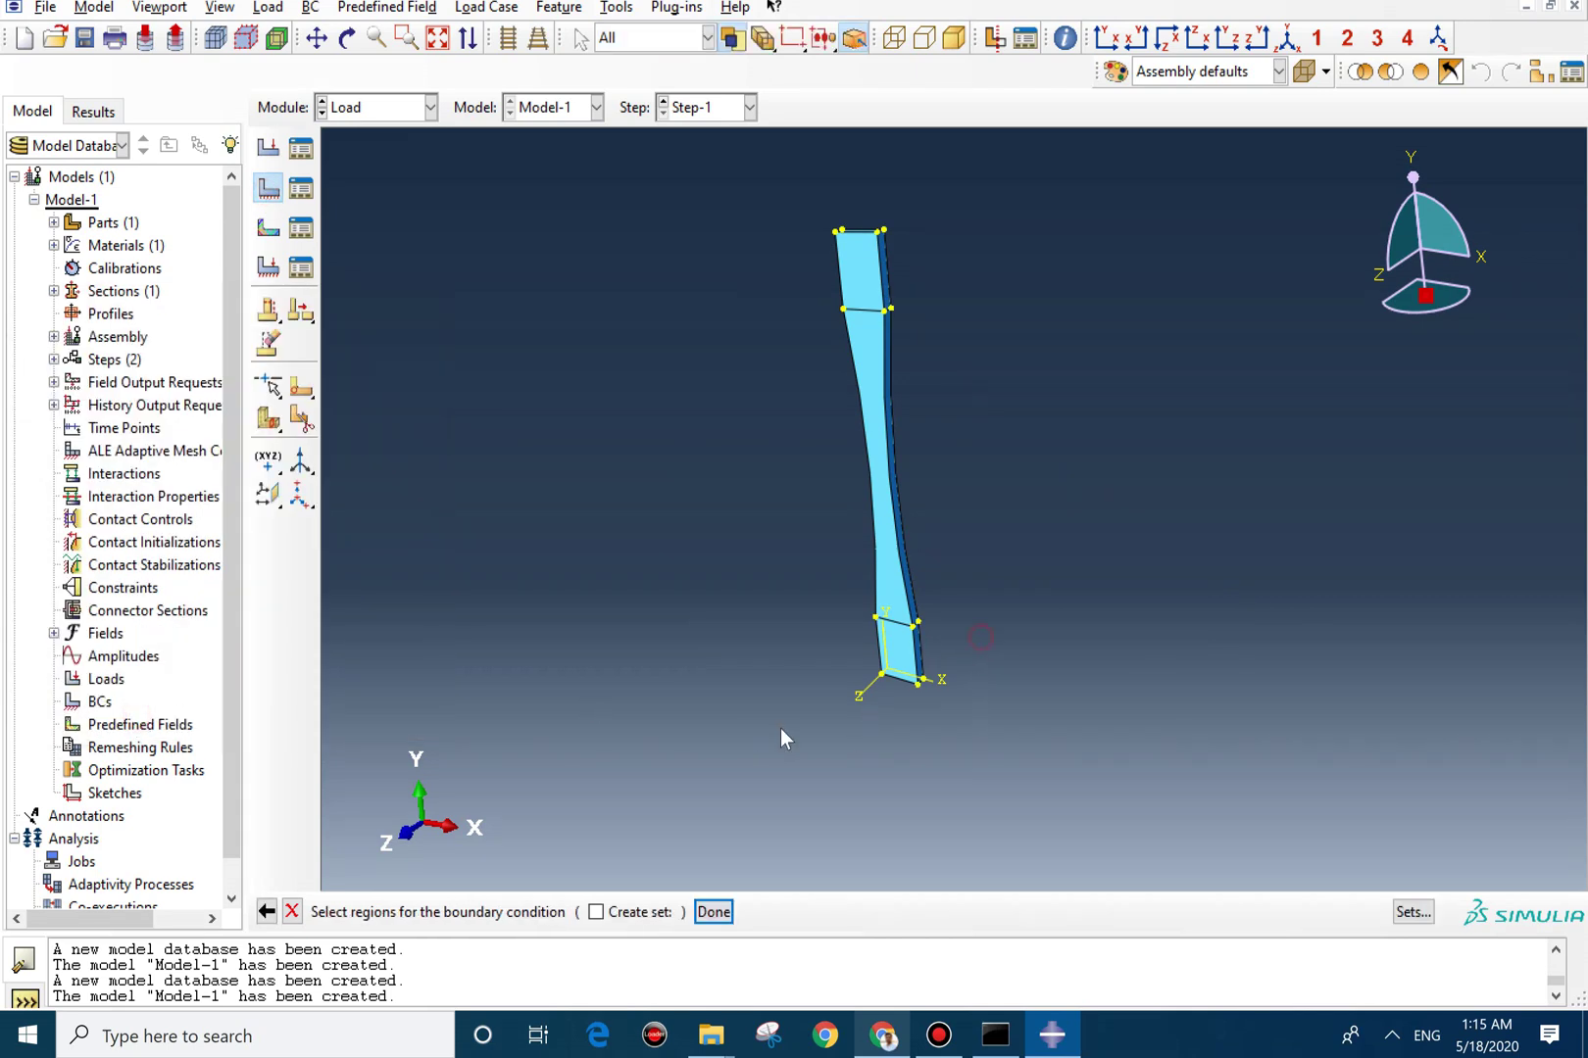
{"action": "left_click", "coordinate": [894, 649]}
{"action": "left_click", "coordinate": [801, 912]}
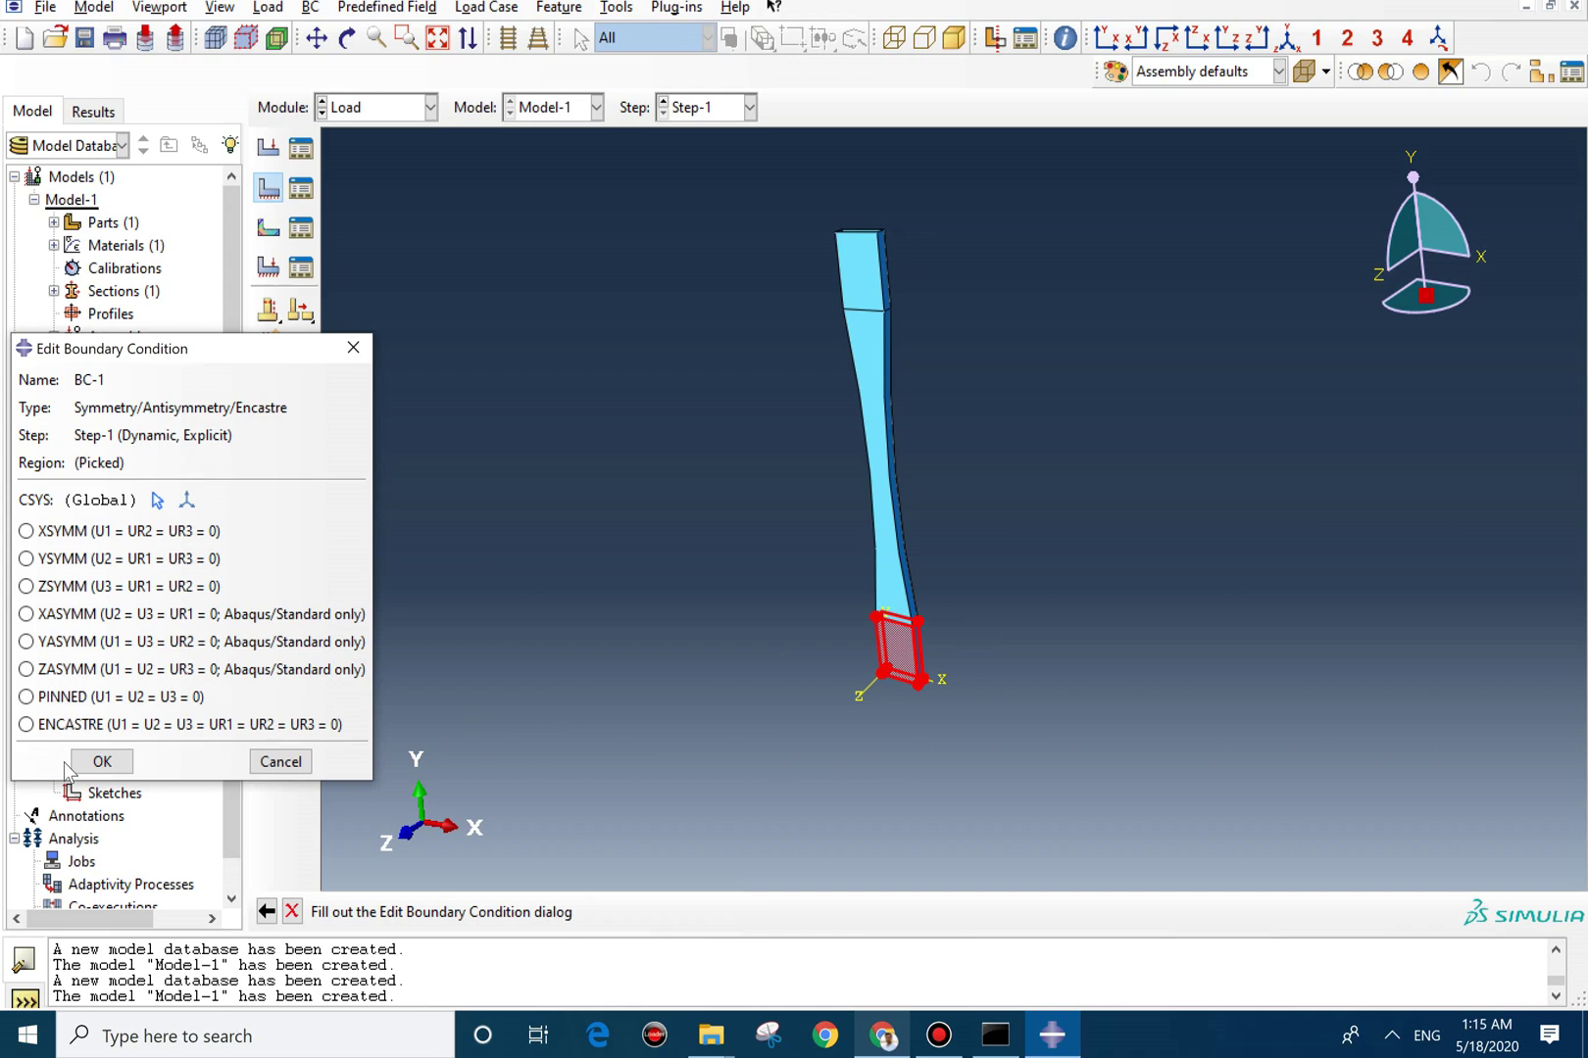
{"action": "left_click", "coordinate": [26, 725]}
{"action": "left_click", "coordinate": [102, 761]}
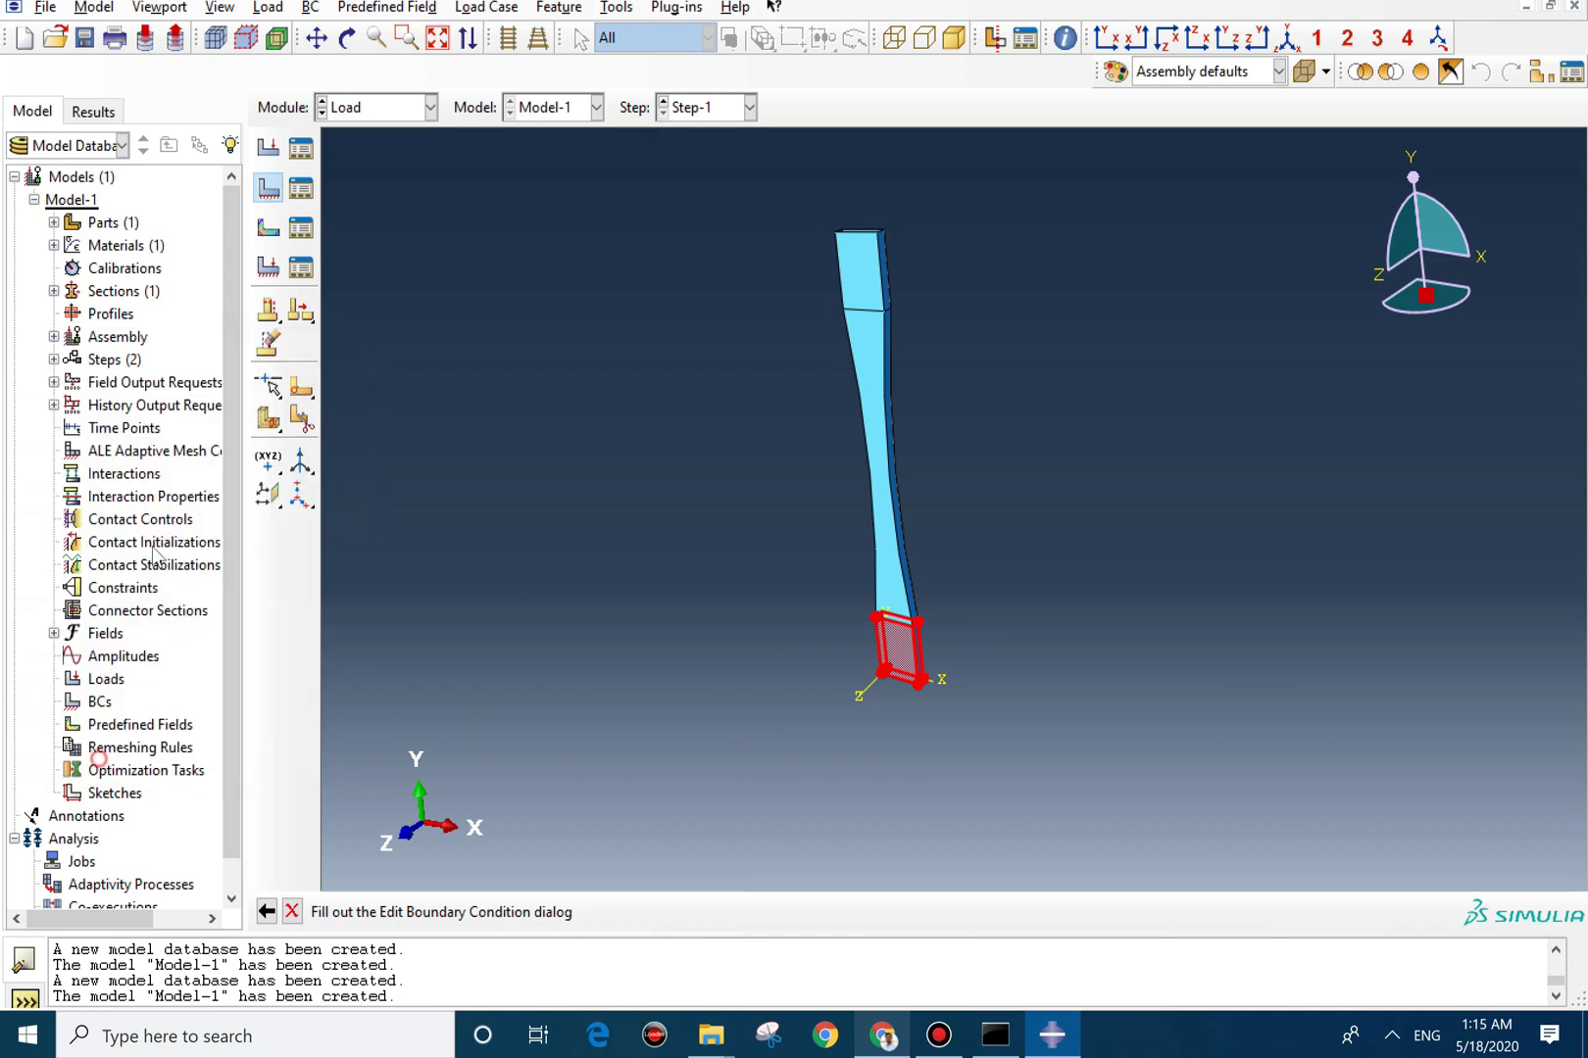
Start BC-2 as a Displacement/Rotation condition on the bar's top face.
{"action": "left_click", "coordinate": [268, 187]}
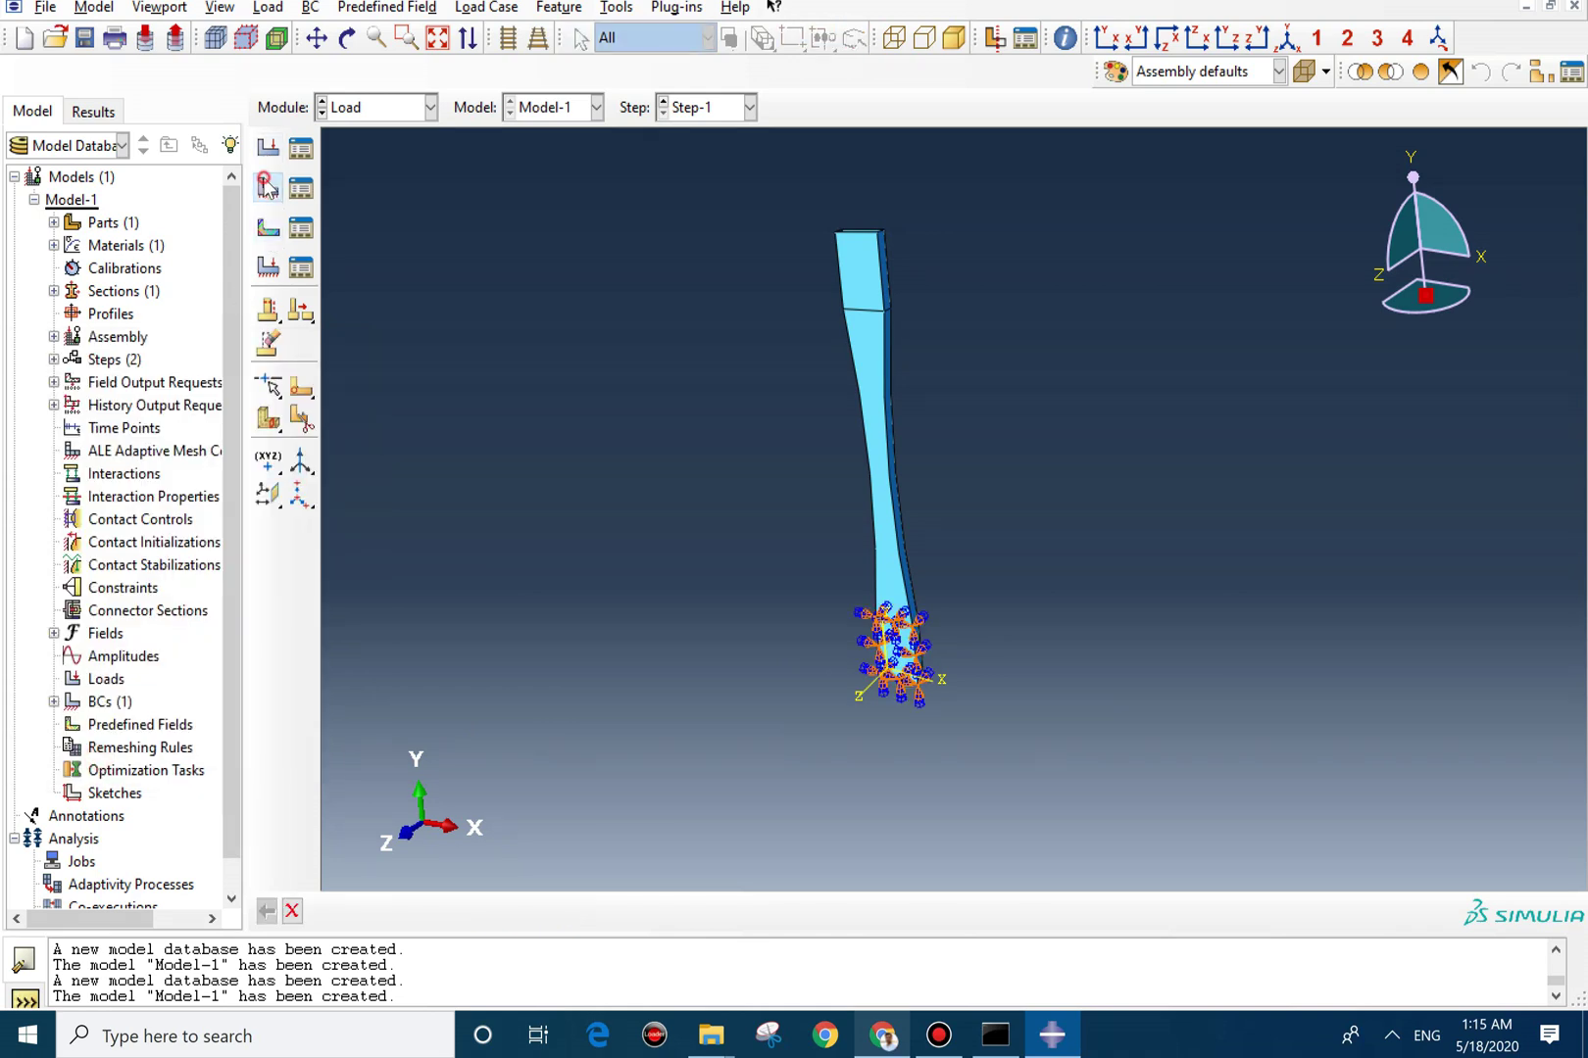
{"action": "left_click", "coordinate": [297, 493]}
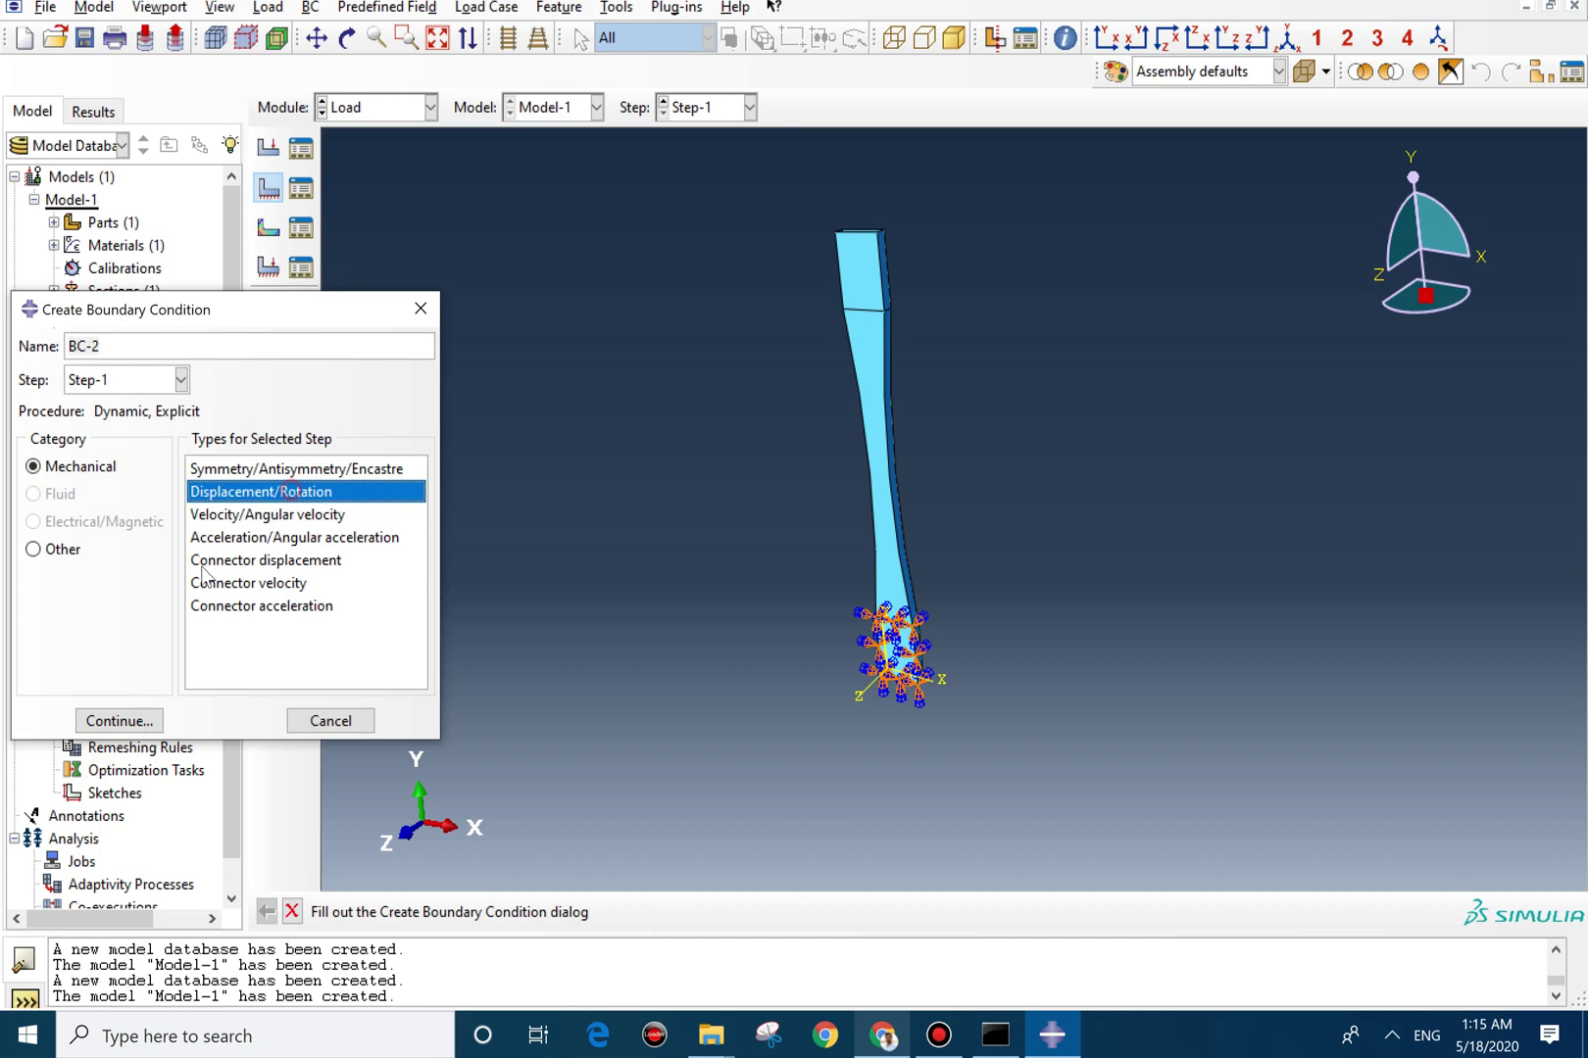
{"action": "left_click", "coordinate": [116, 721]}
{"action": "left_click_drag", "start_coordinate": [923, 227], "coordinate": [770, 300]}
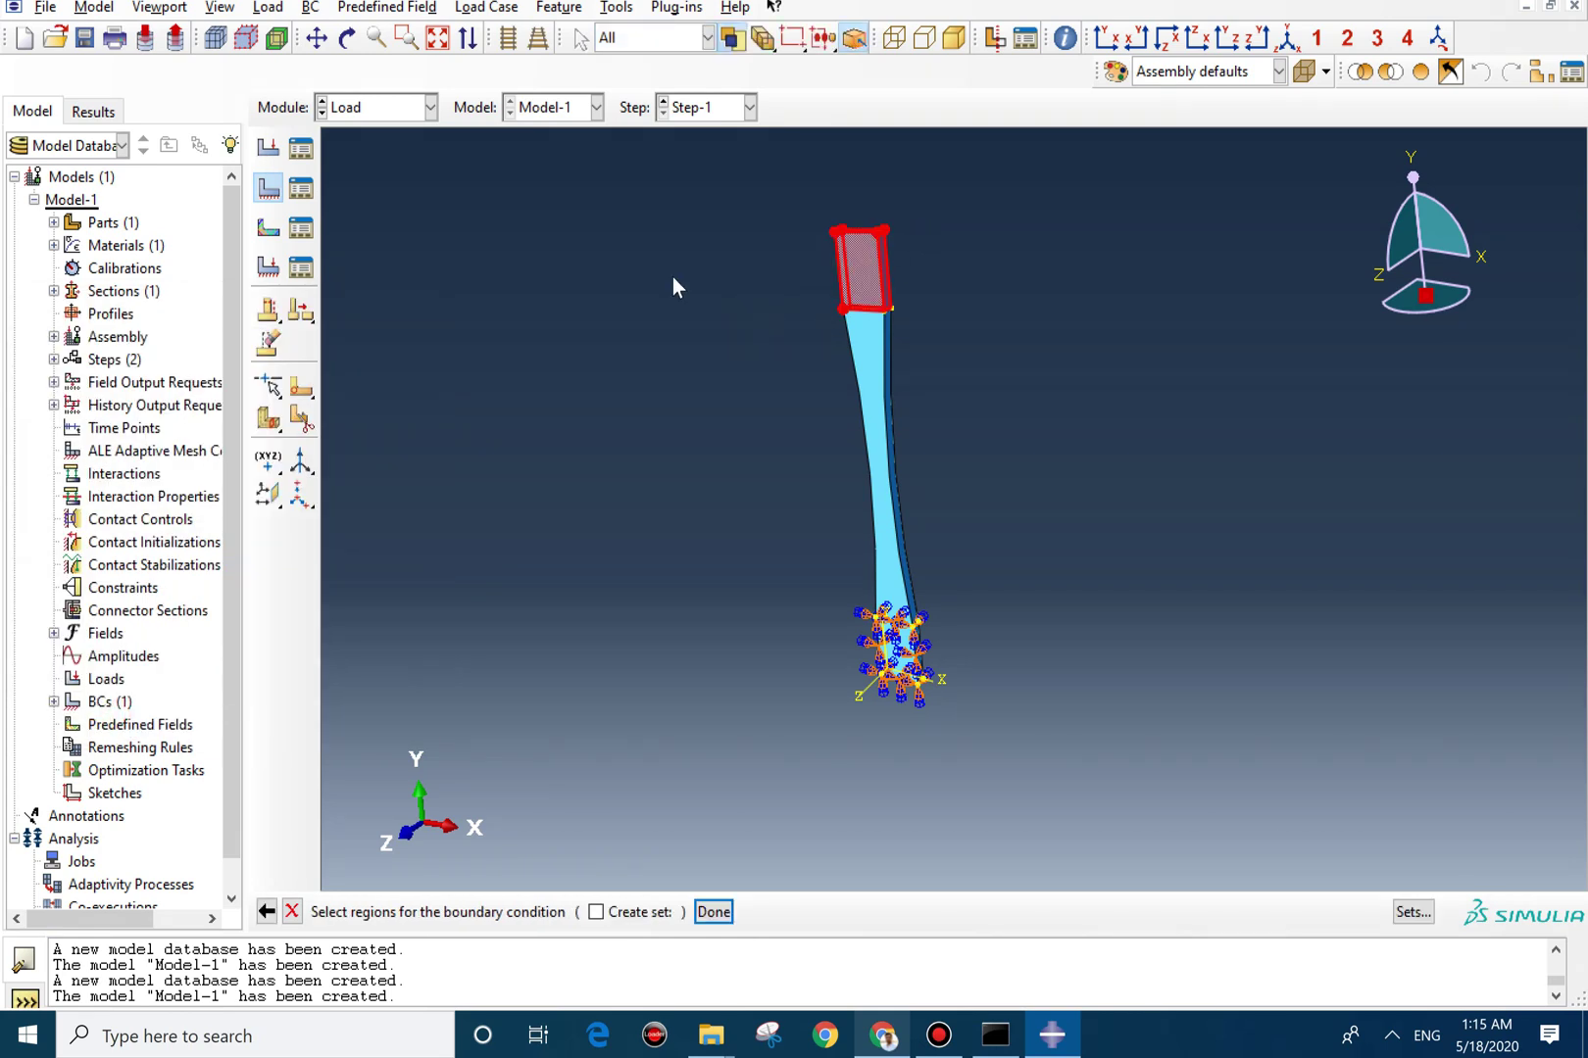
{"action": "left_click", "coordinate": [713, 913]}
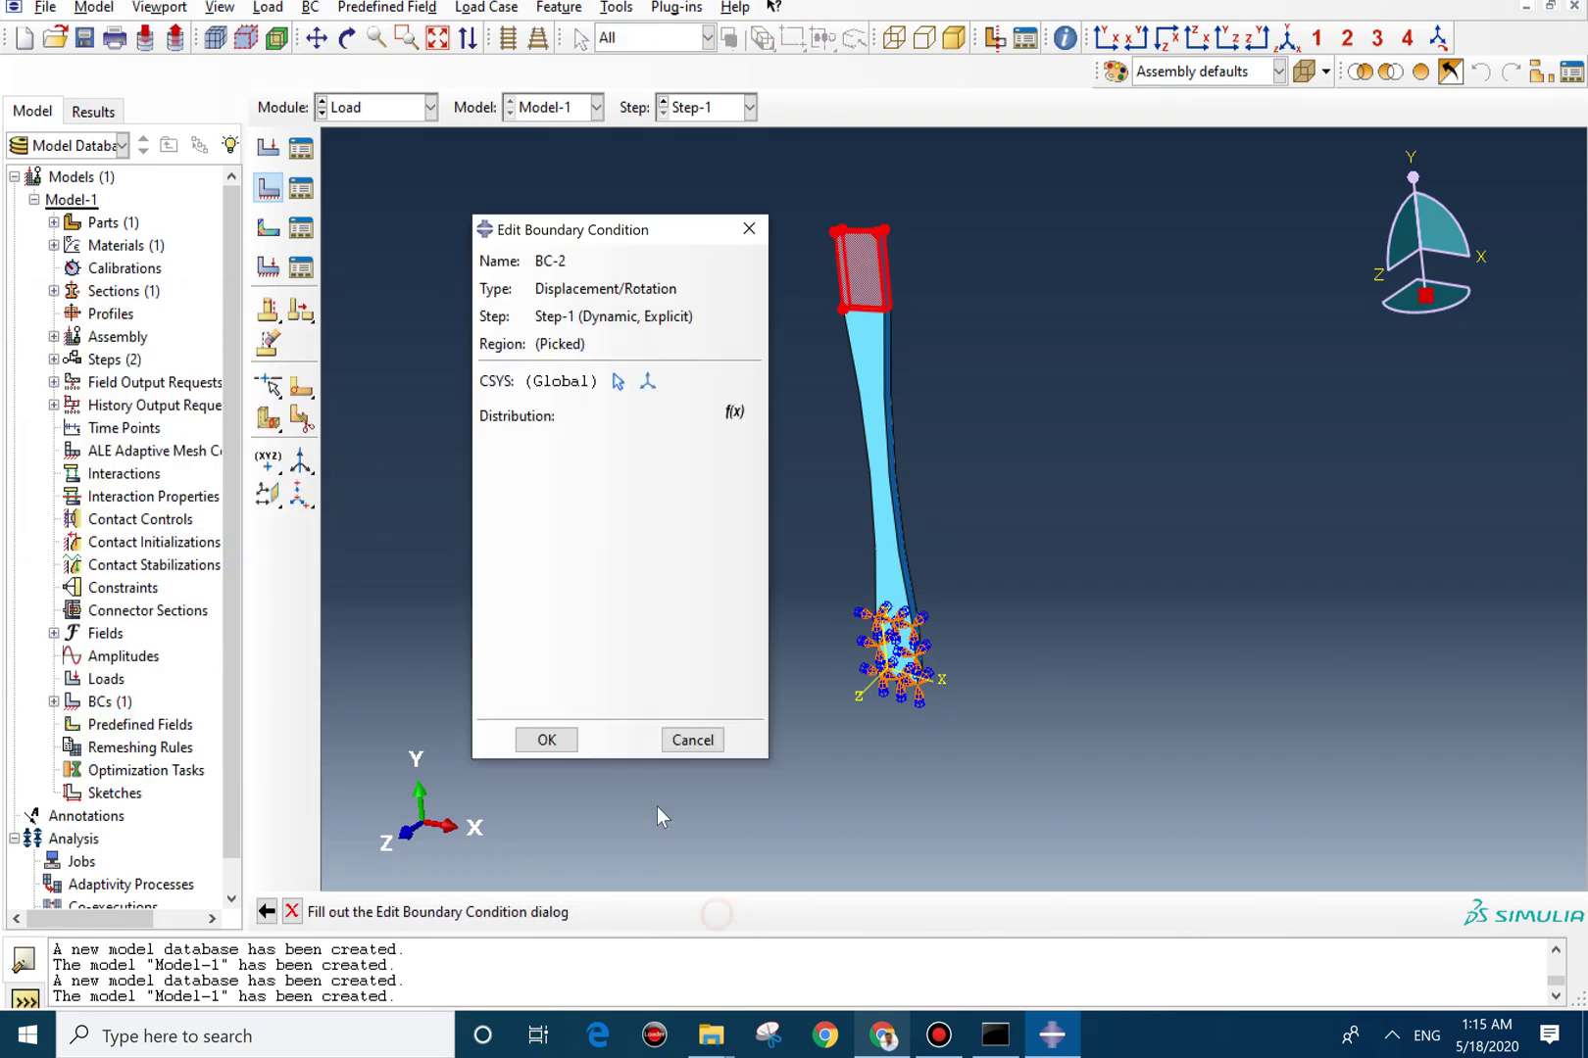
Constrain U1 through UR3 in BC-2, with U2 set to 0.005 and the rest 0.
{"action": "left_click", "coordinate": [487, 448]}
{"action": "left_click", "coordinate": [487, 481]}
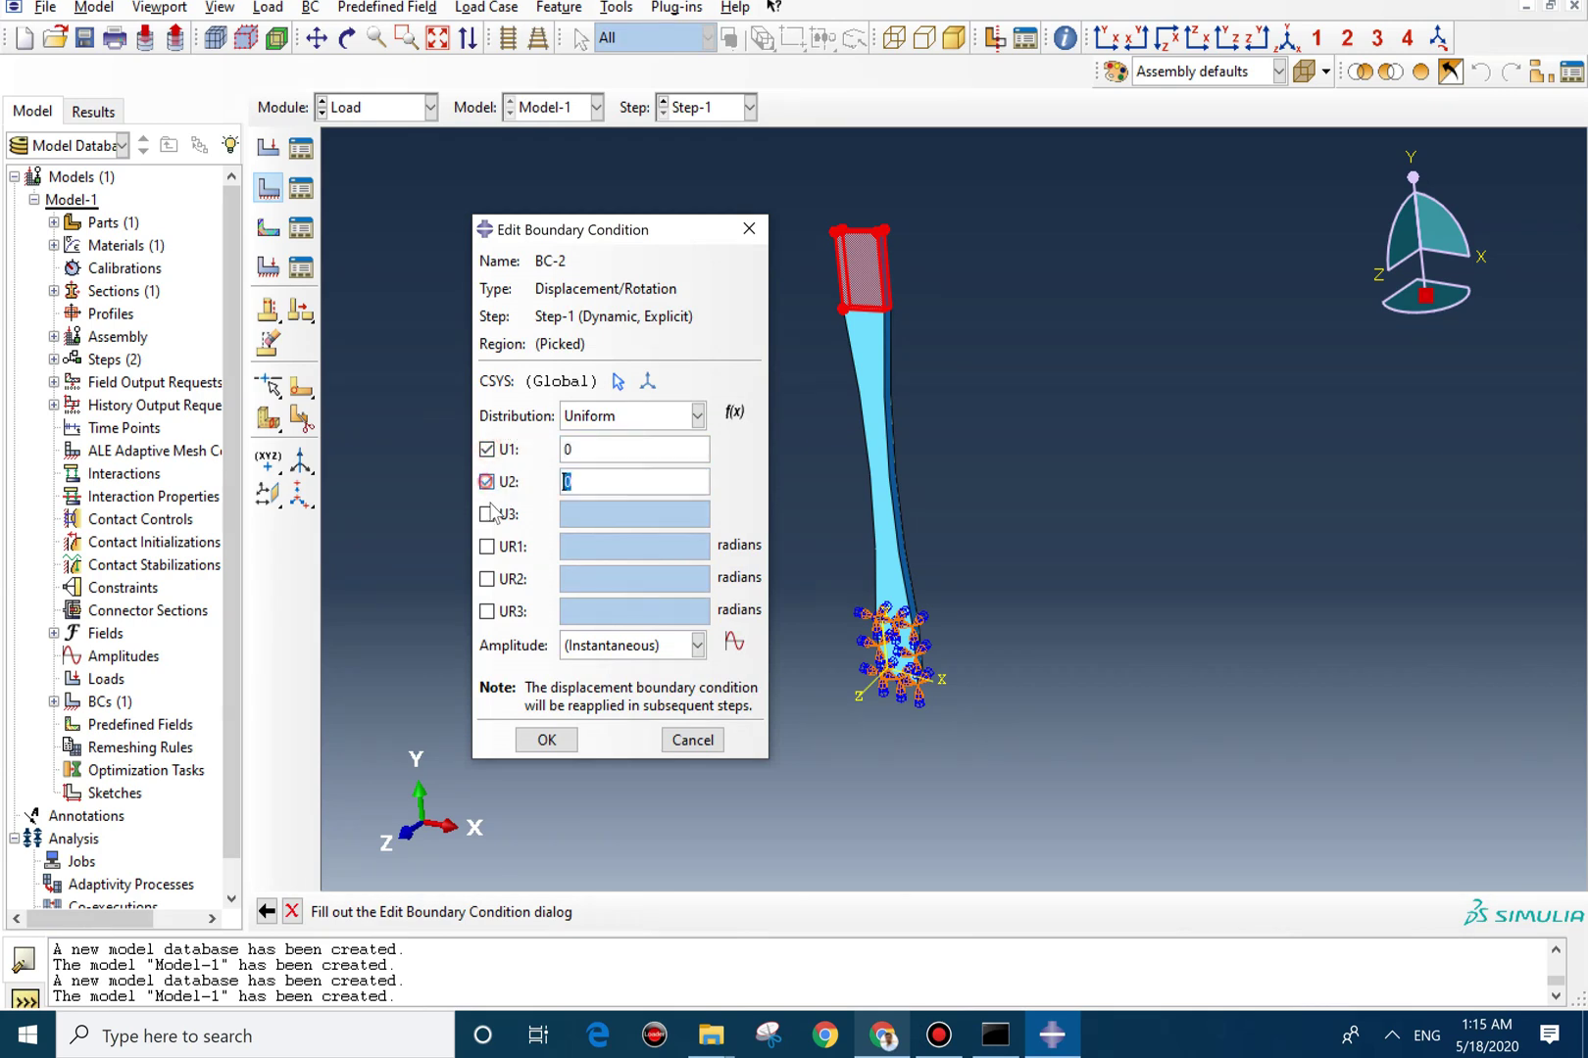
{"action": "left_click", "coordinate": [487, 514]}
{"action": "left_click", "coordinate": [487, 546]}
{"action": "left_click", "coordinate": [487, 578]}
{"action": "left_click", "coordinate": [487, 611]}
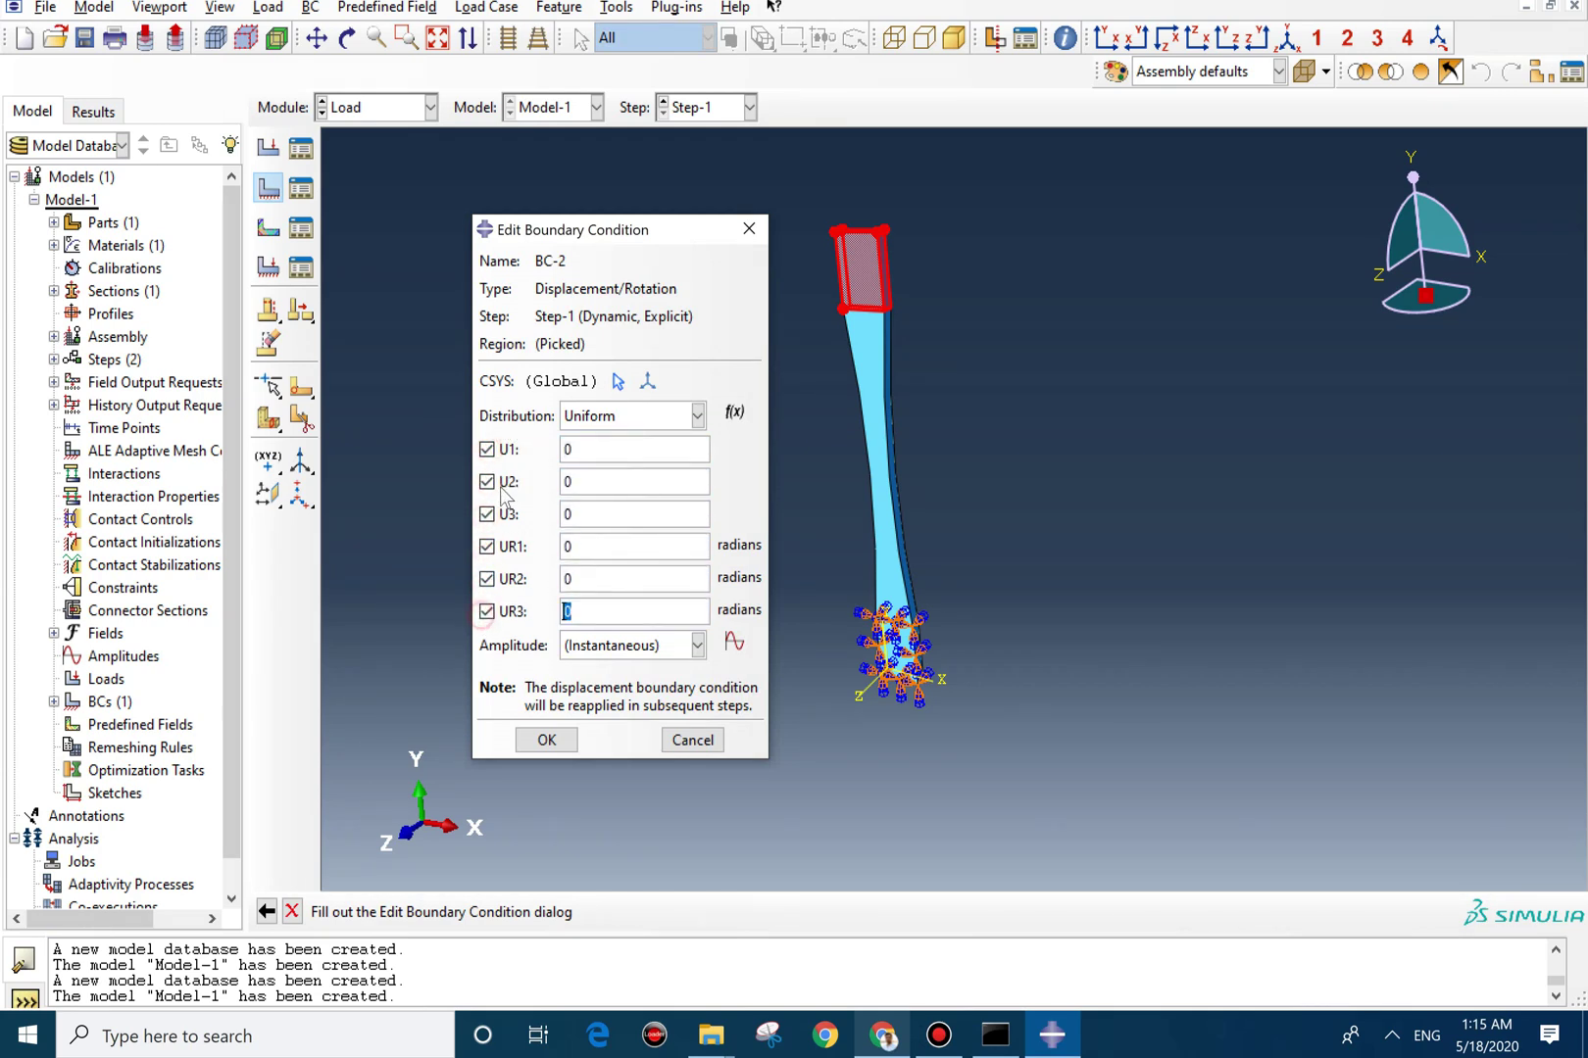
{"action": "left_click", "coordinate": [487, 481]}
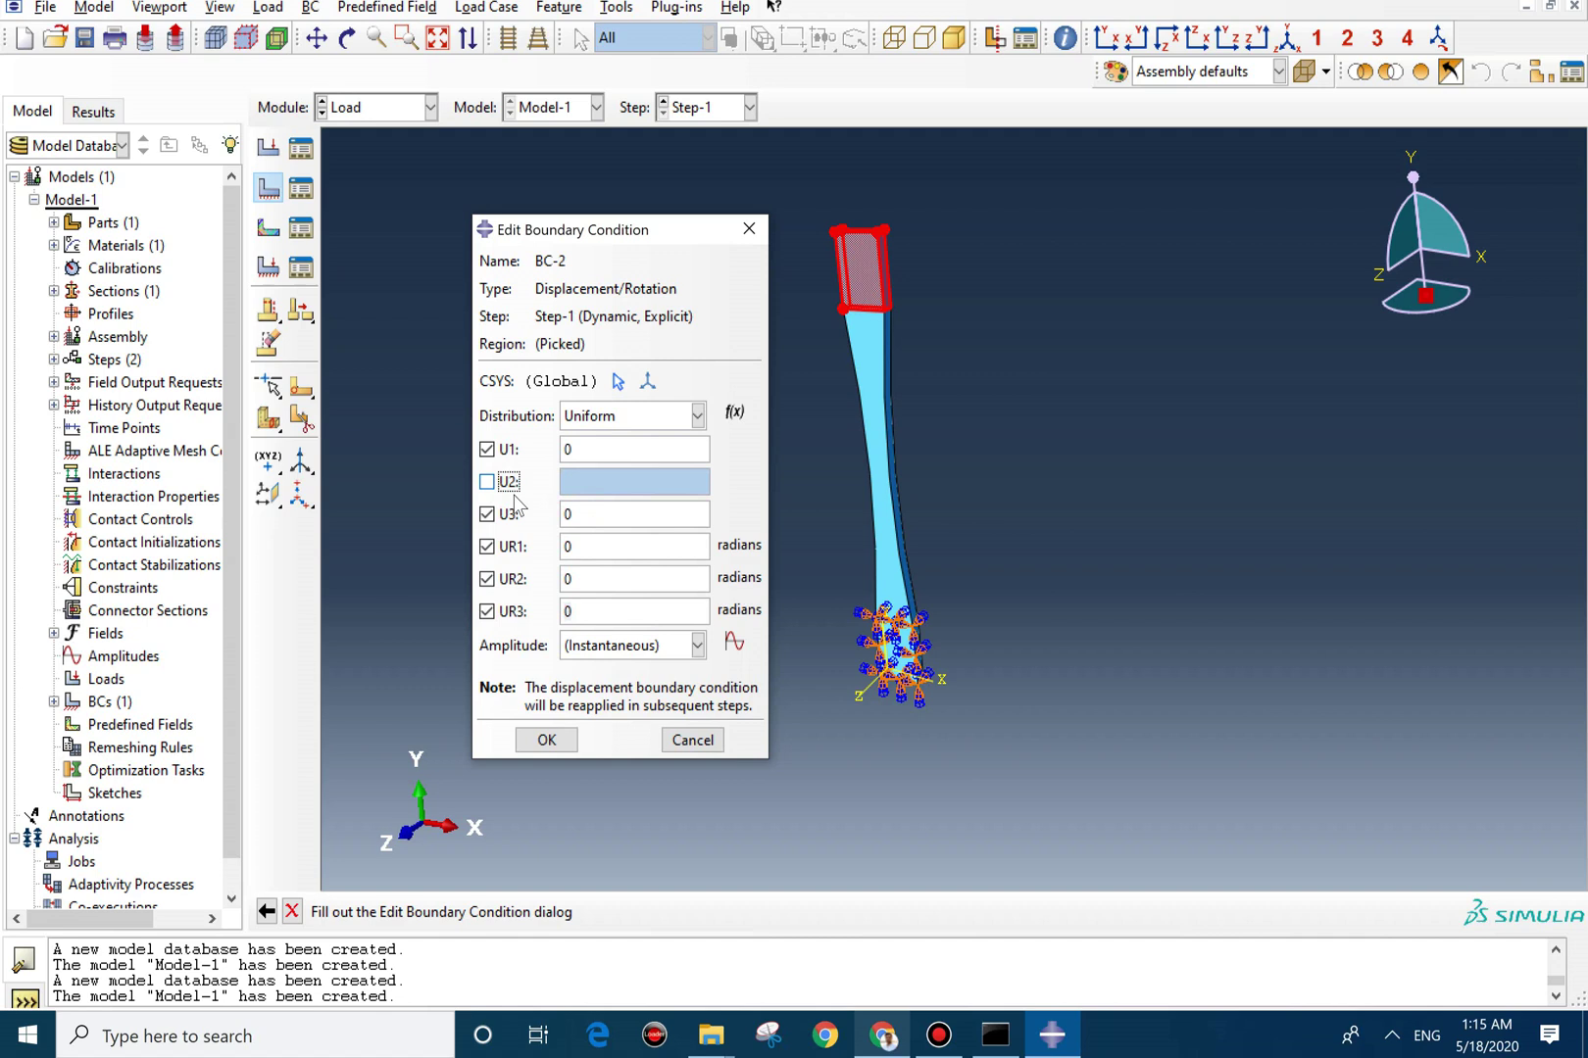
{"action": "left_click", "coordinate": [487, 481]}
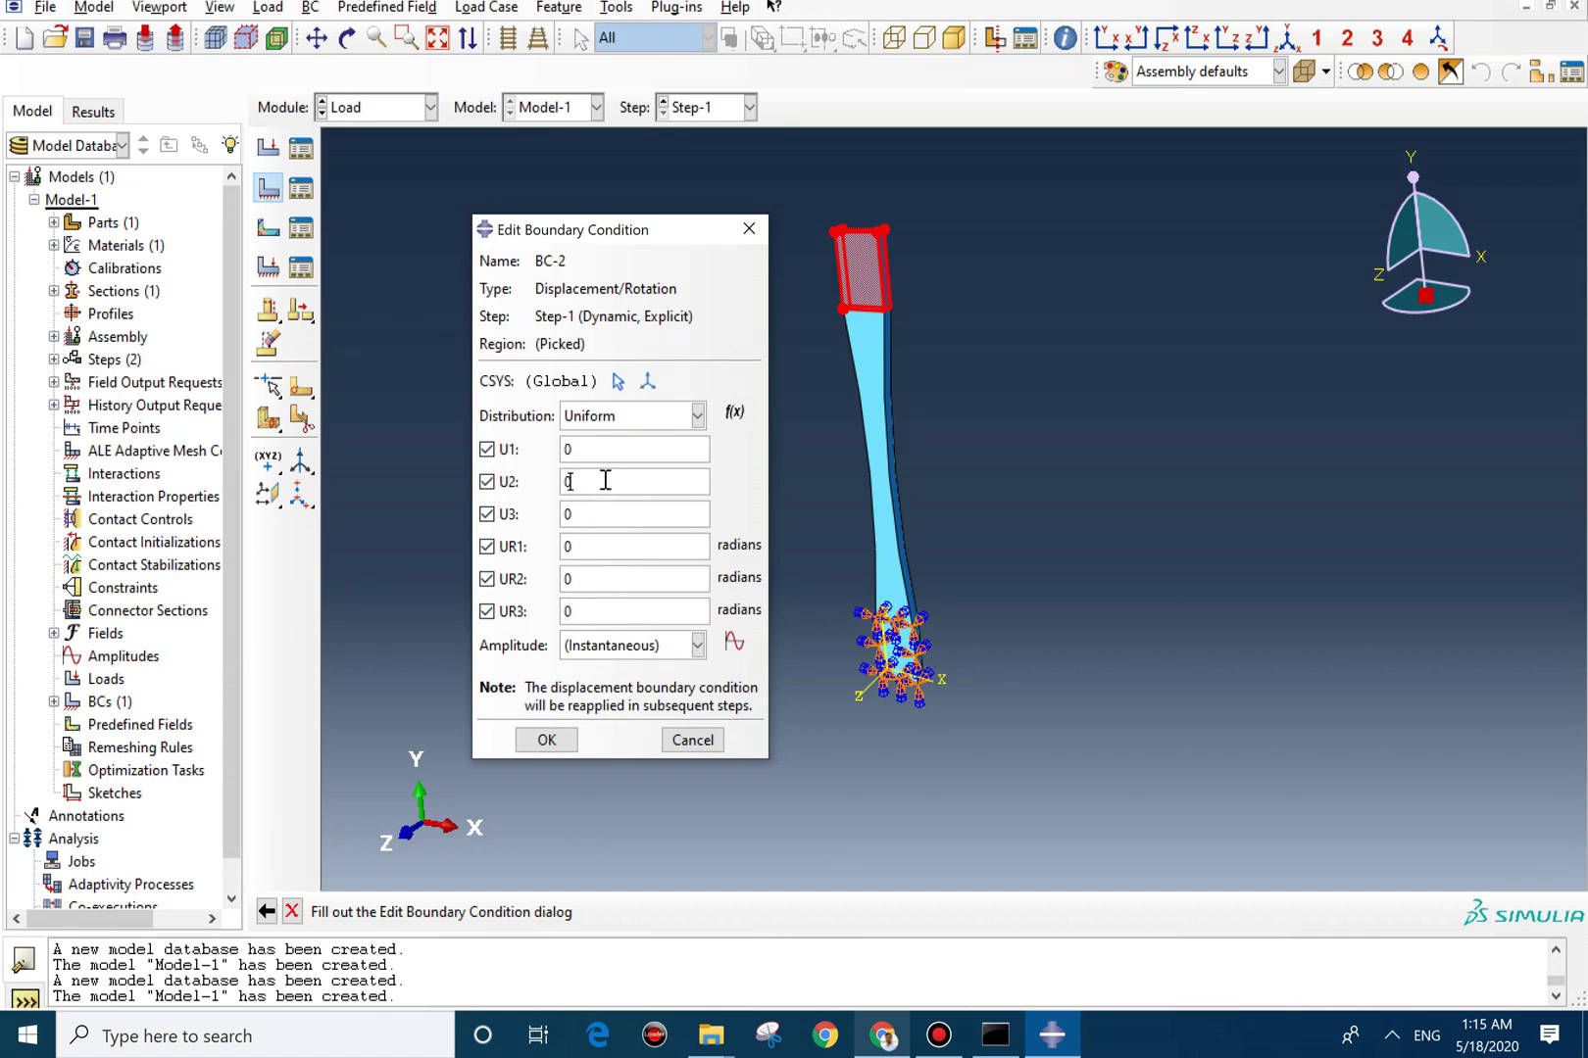
{"action": "type", "text": "0.005"}
Create tabular amplitude Amp-1 with rows (0, 0) and (0.001, 1).
{"action": "left_click", "coordinate": [730, 644]}
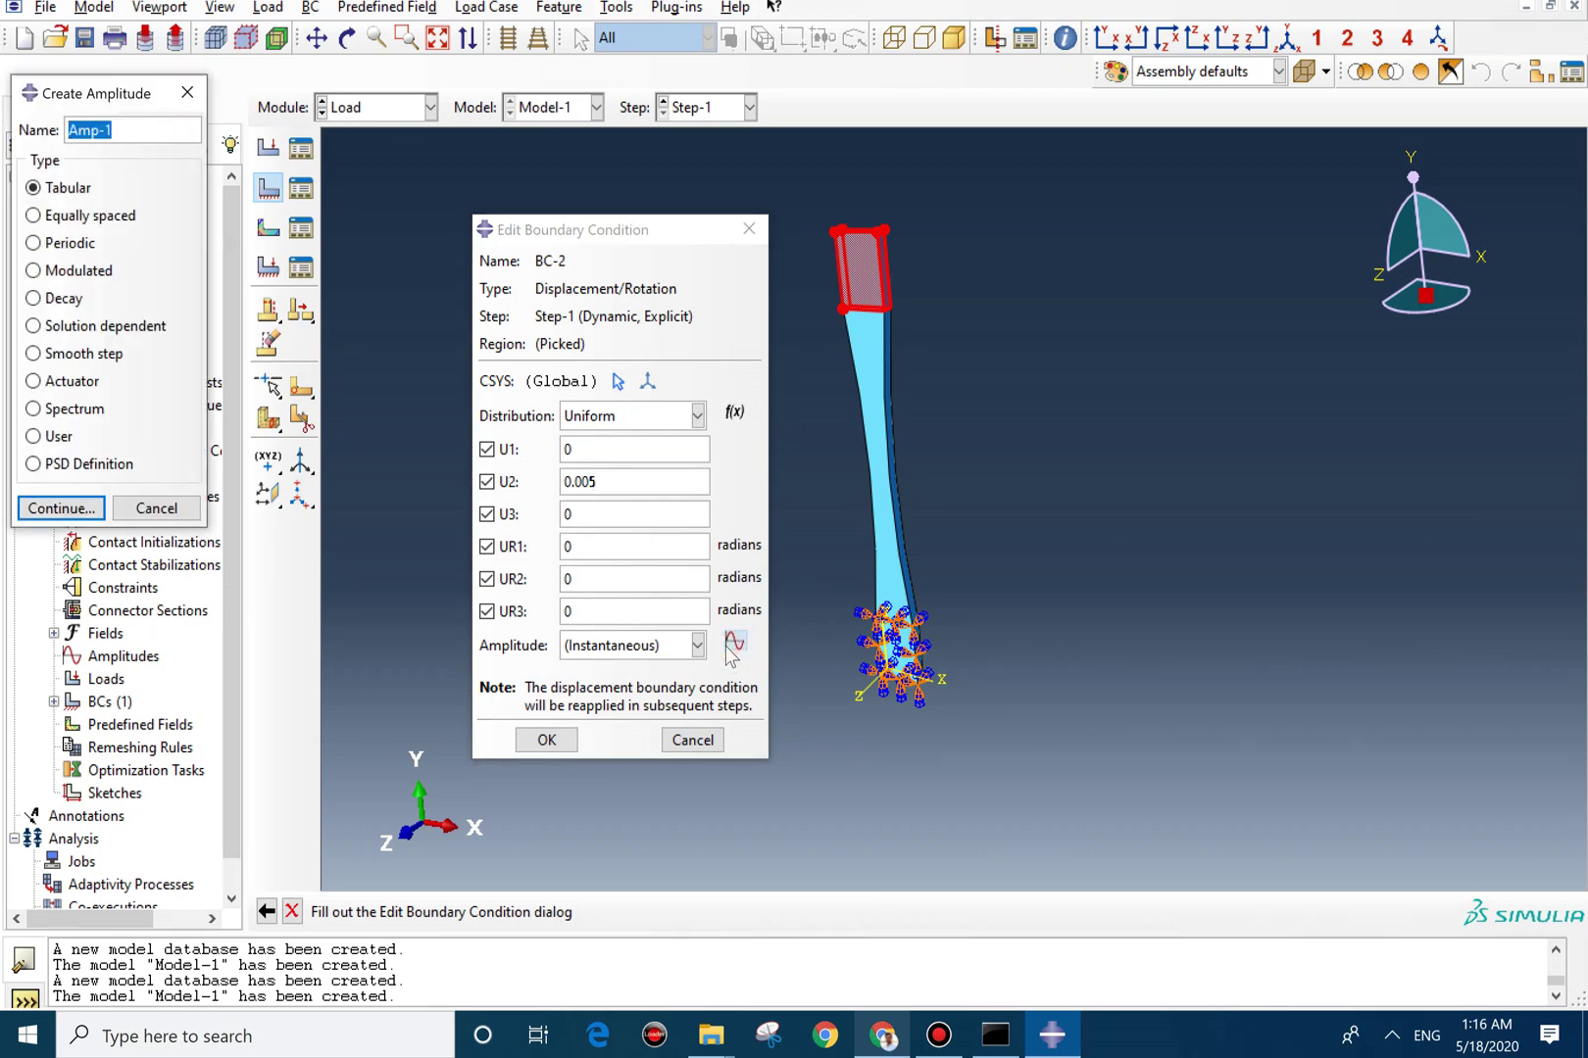
{"action": "left_click", "coordinate": [55, 507]}
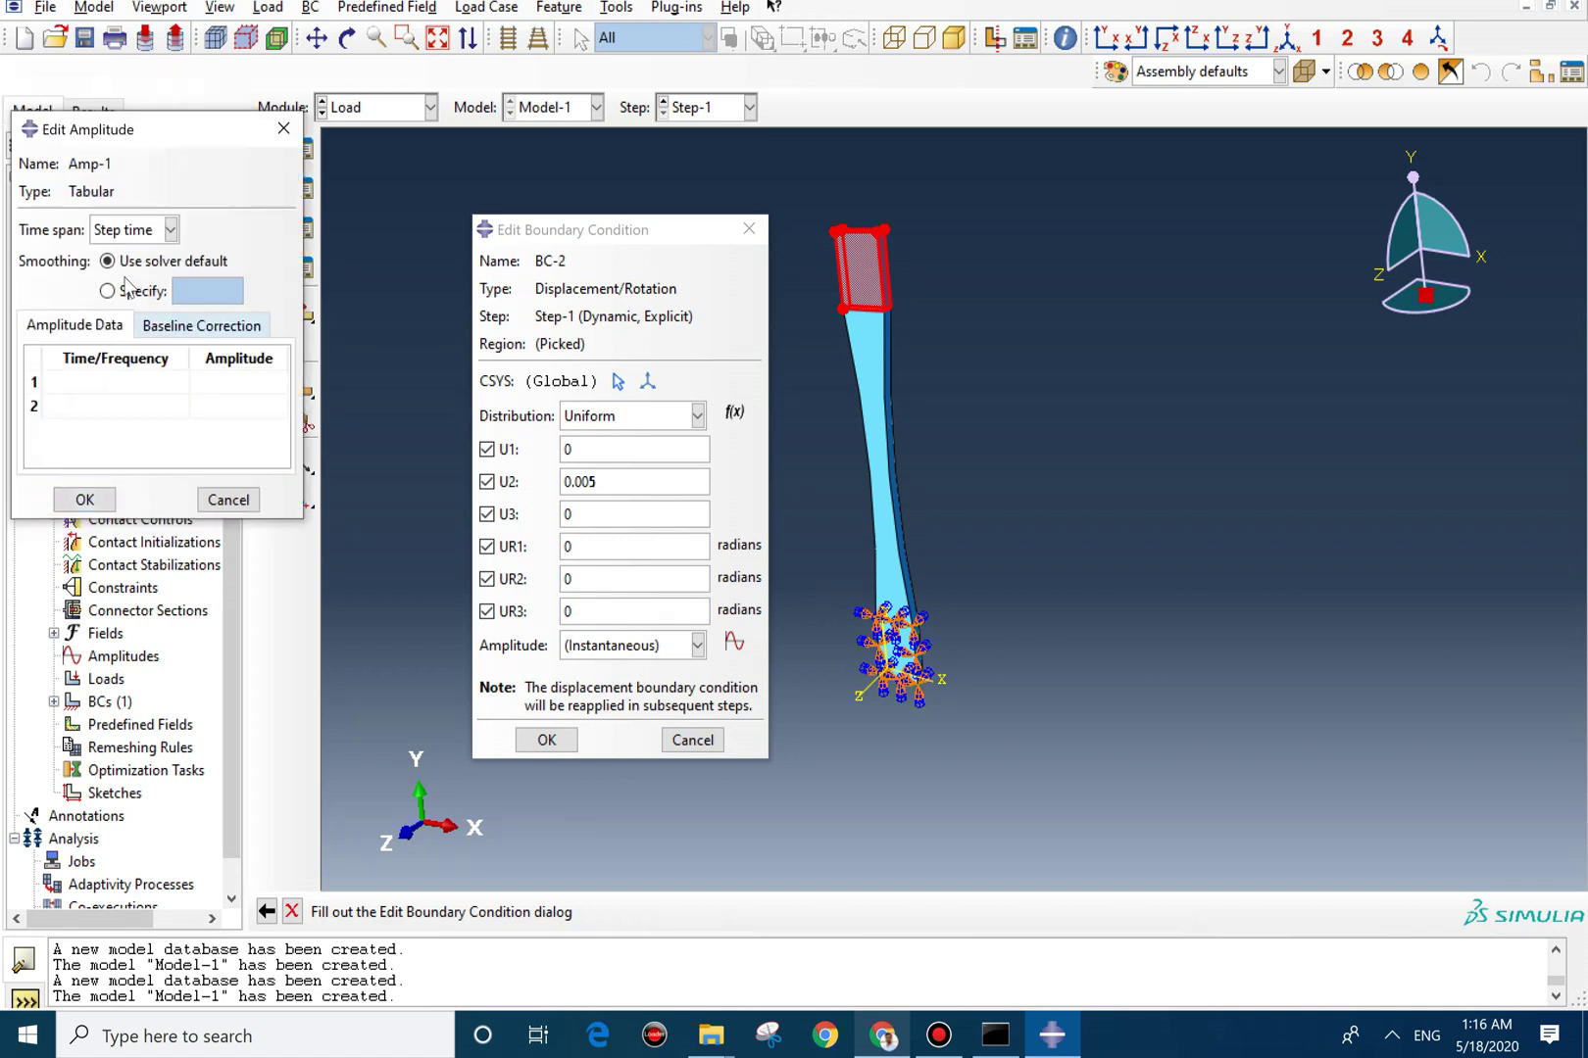
{"action": "left_click", "coordinate": [103, 381]}
{"action": "type", "text": "0"}
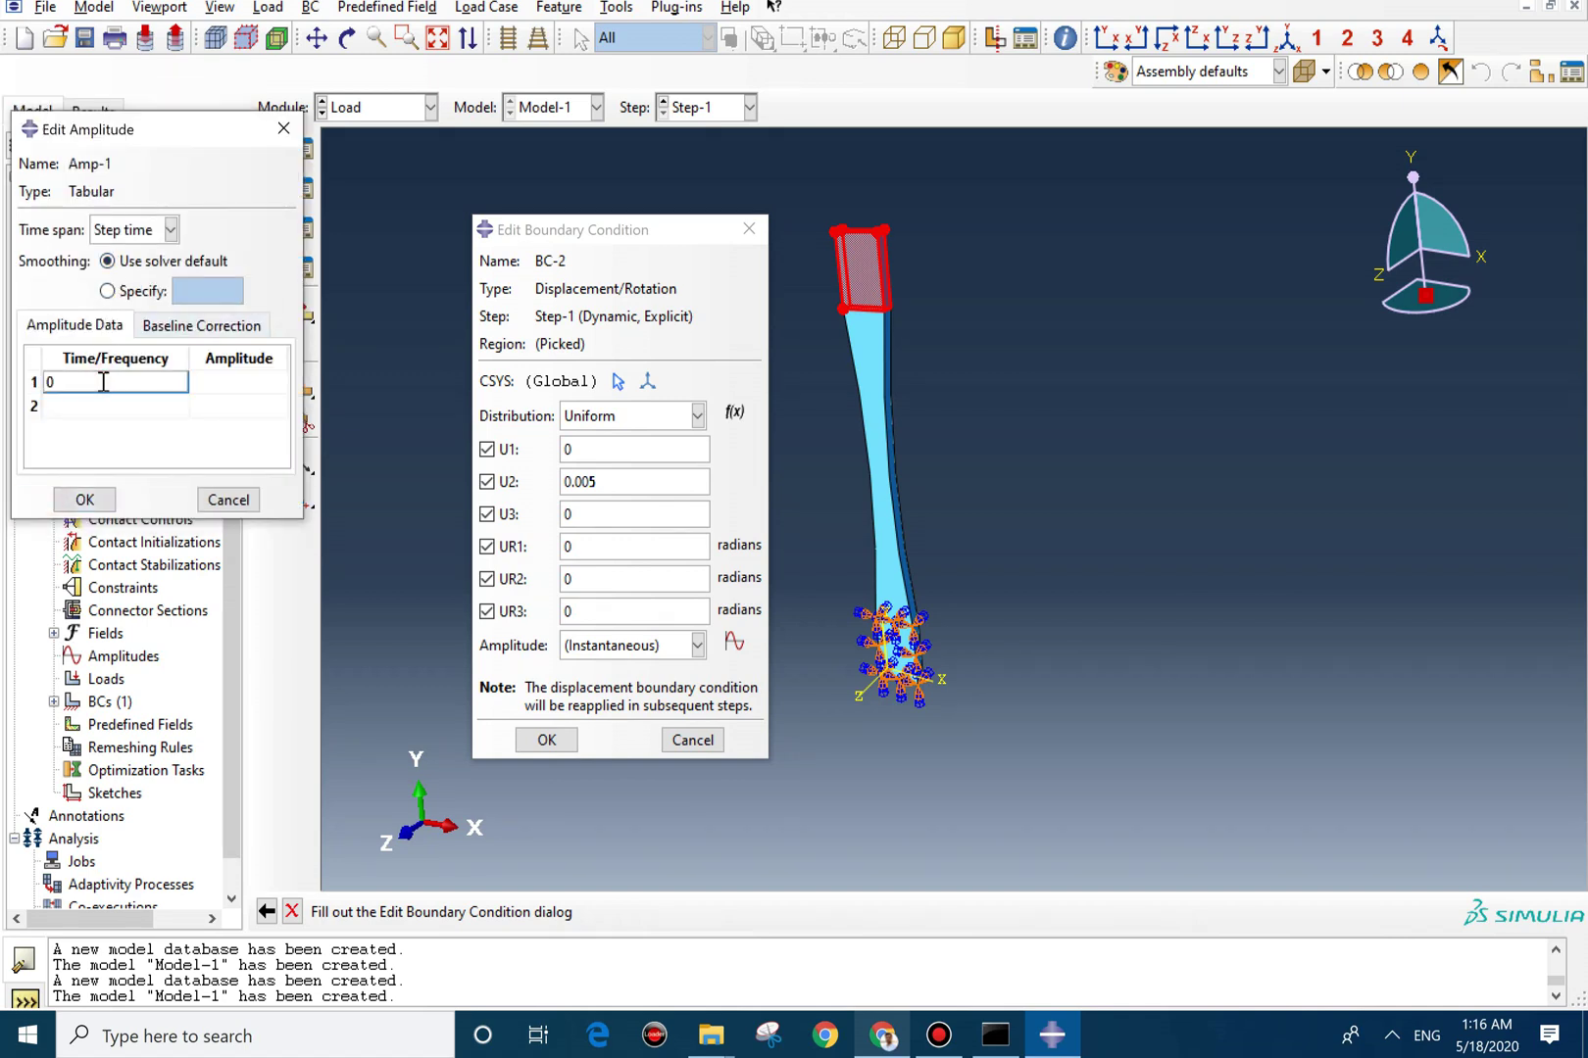
{"action": "key", "text": "Tab"}
{"action": "type", "text": "0"}
{"action": "key", "text": "Tab"}
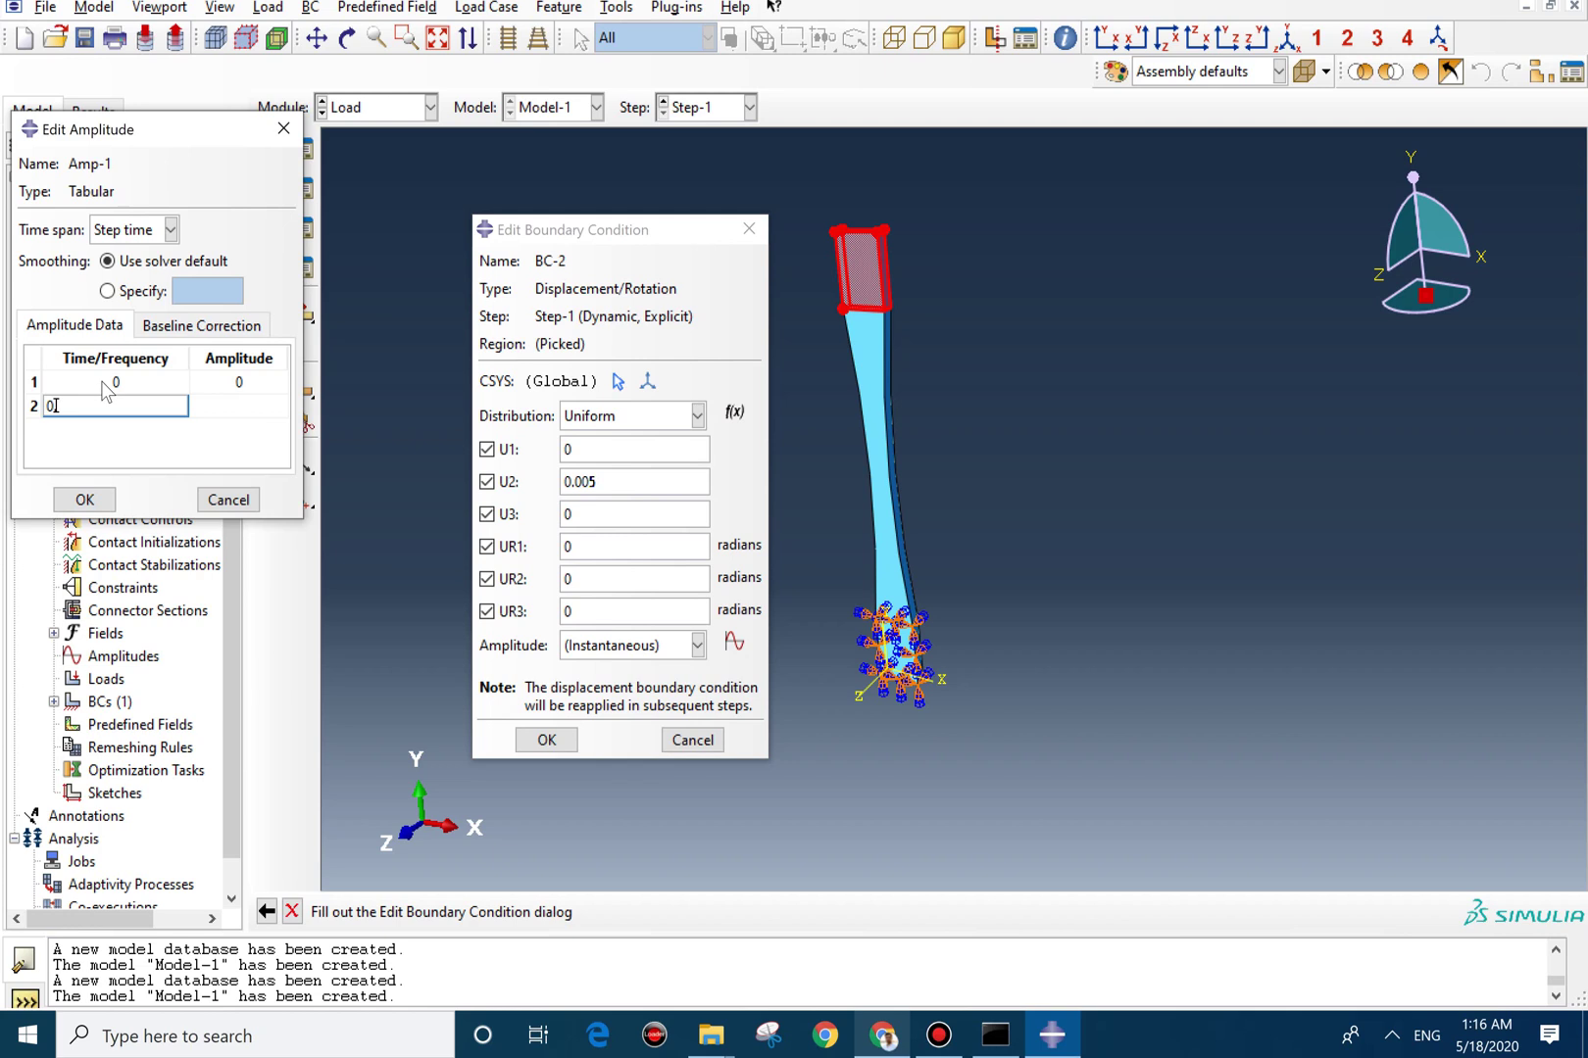
{"action": "type", "text": "0.001"}
{"action": "key", "text": "Tab"}
{"action": "type", "text": "1"}
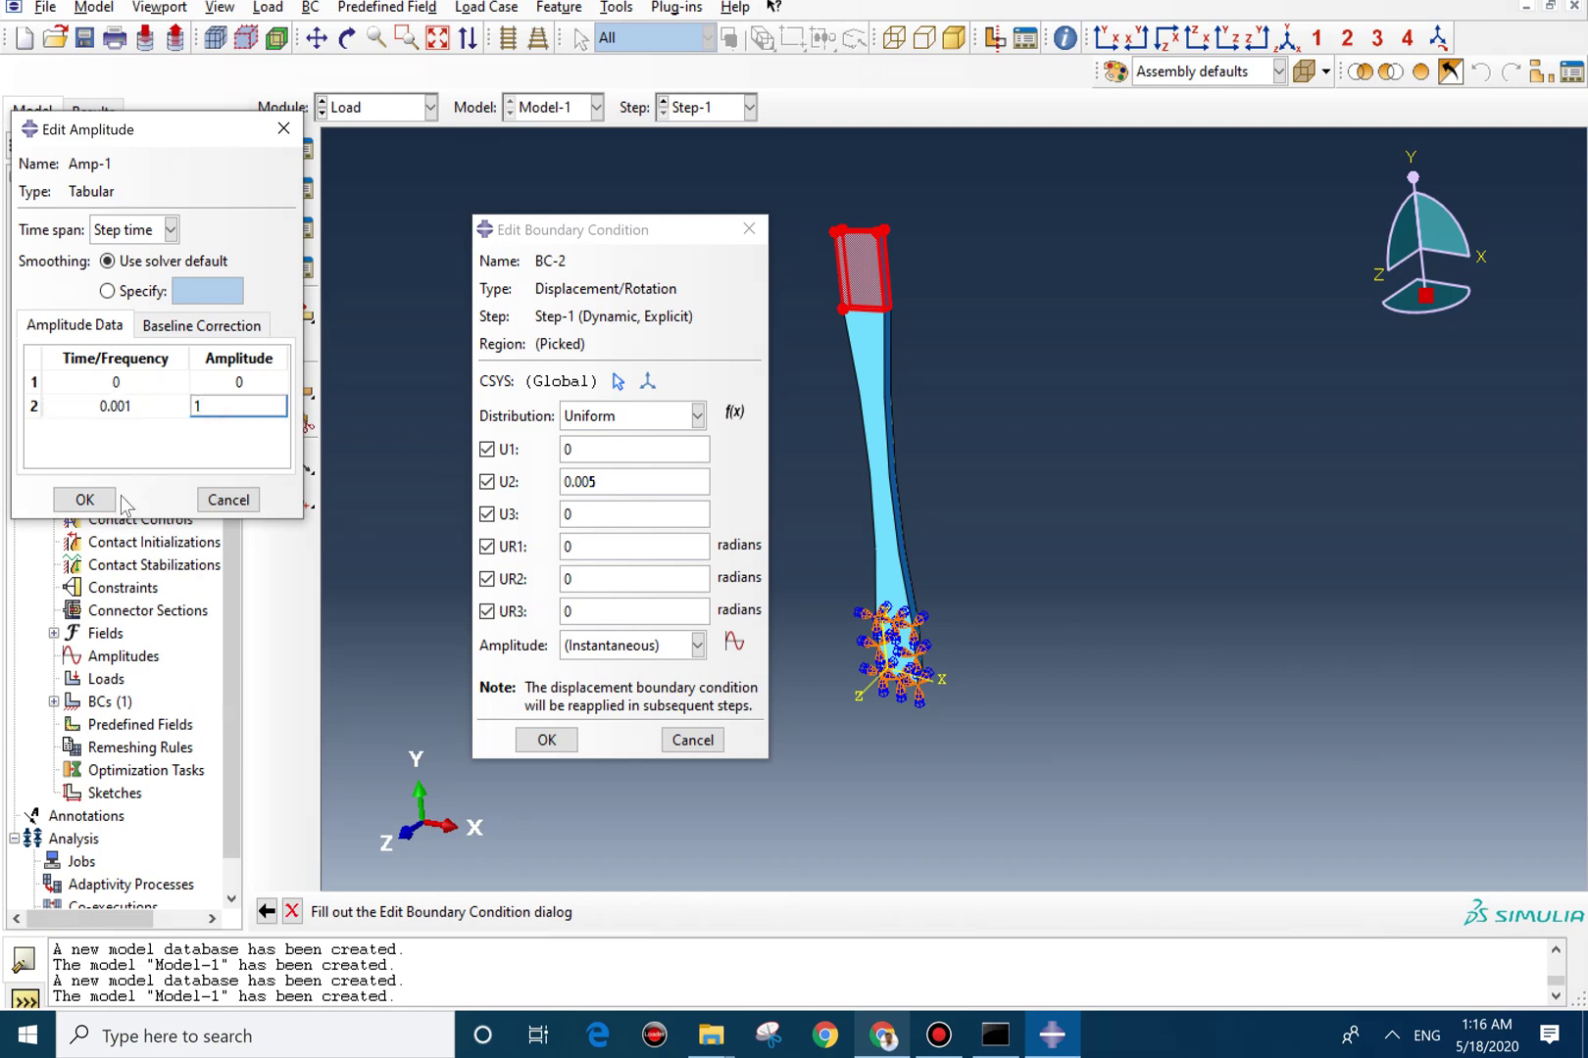
{"action": "left_click", "coordinate": [84, 499]}
Assign Amp-1 to the top-face displacement and create BC-2.
{"action": "left_click", "coordinate": [632, 644]}
{"action": "left_click", "coordinate": [611, 695]}
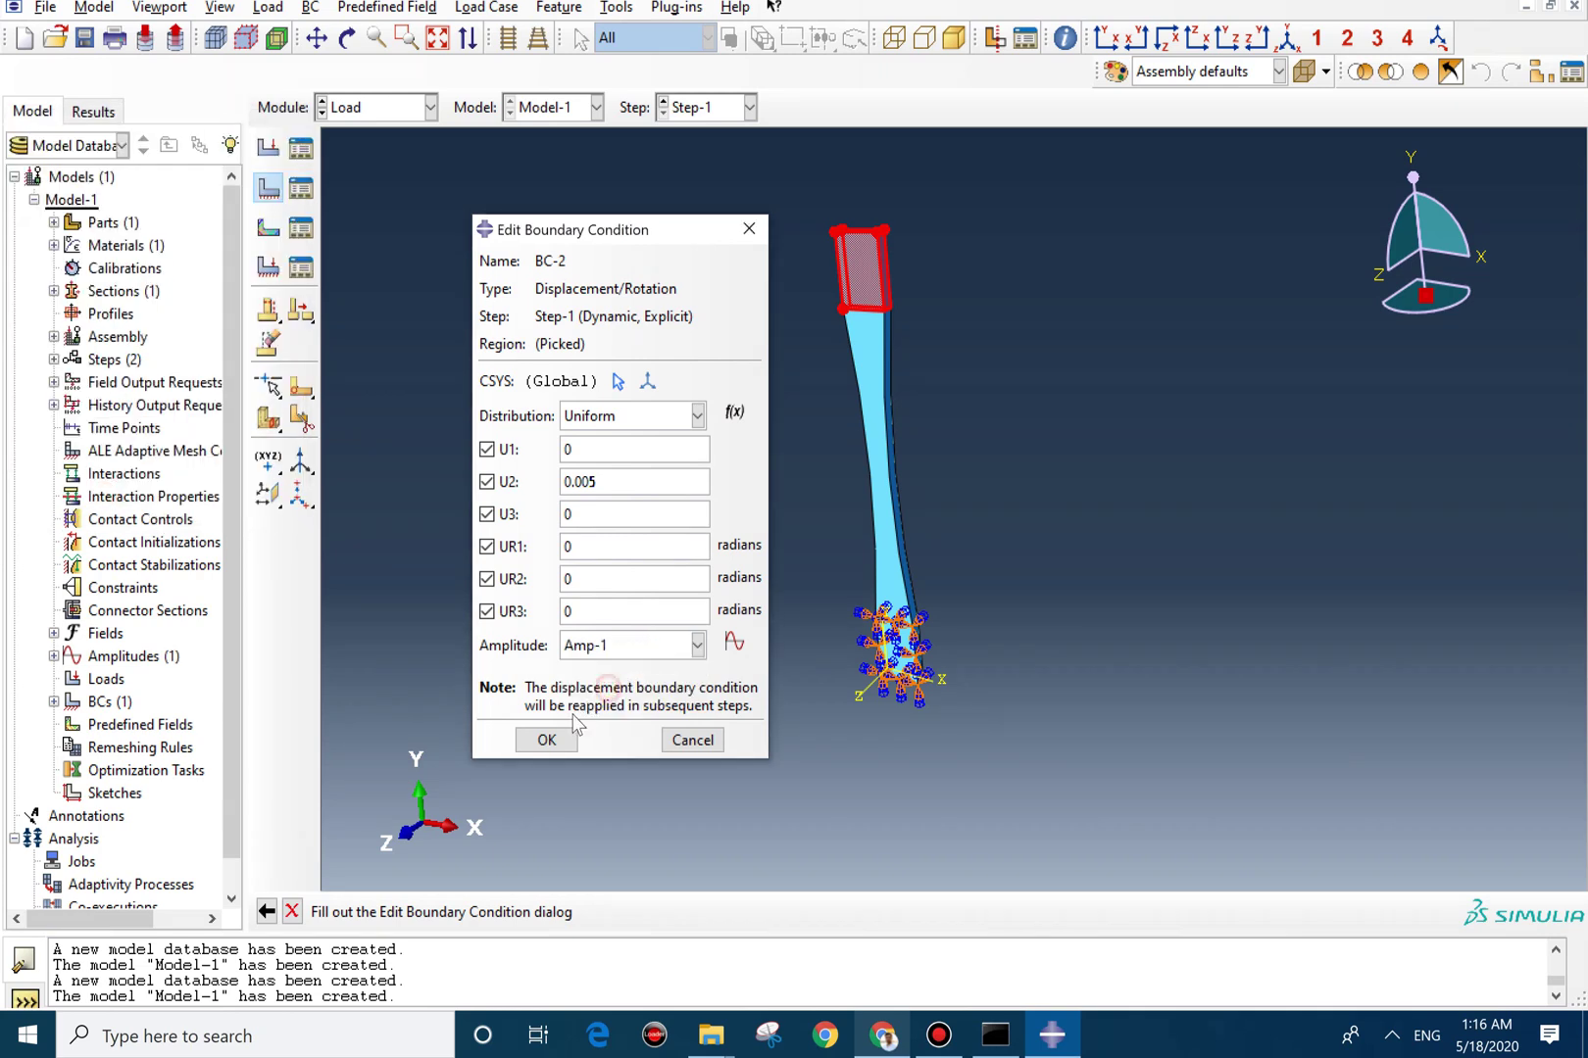
{"action": "left_click", "coordinate": [546, 740]}
{"action": "left_click", "coordinate": [372, 109]}
Seed Part-1 with a 0.001 global size and mesh it into 20000 elements.
{"action": "left_click", "coordinate": [355, 274]}
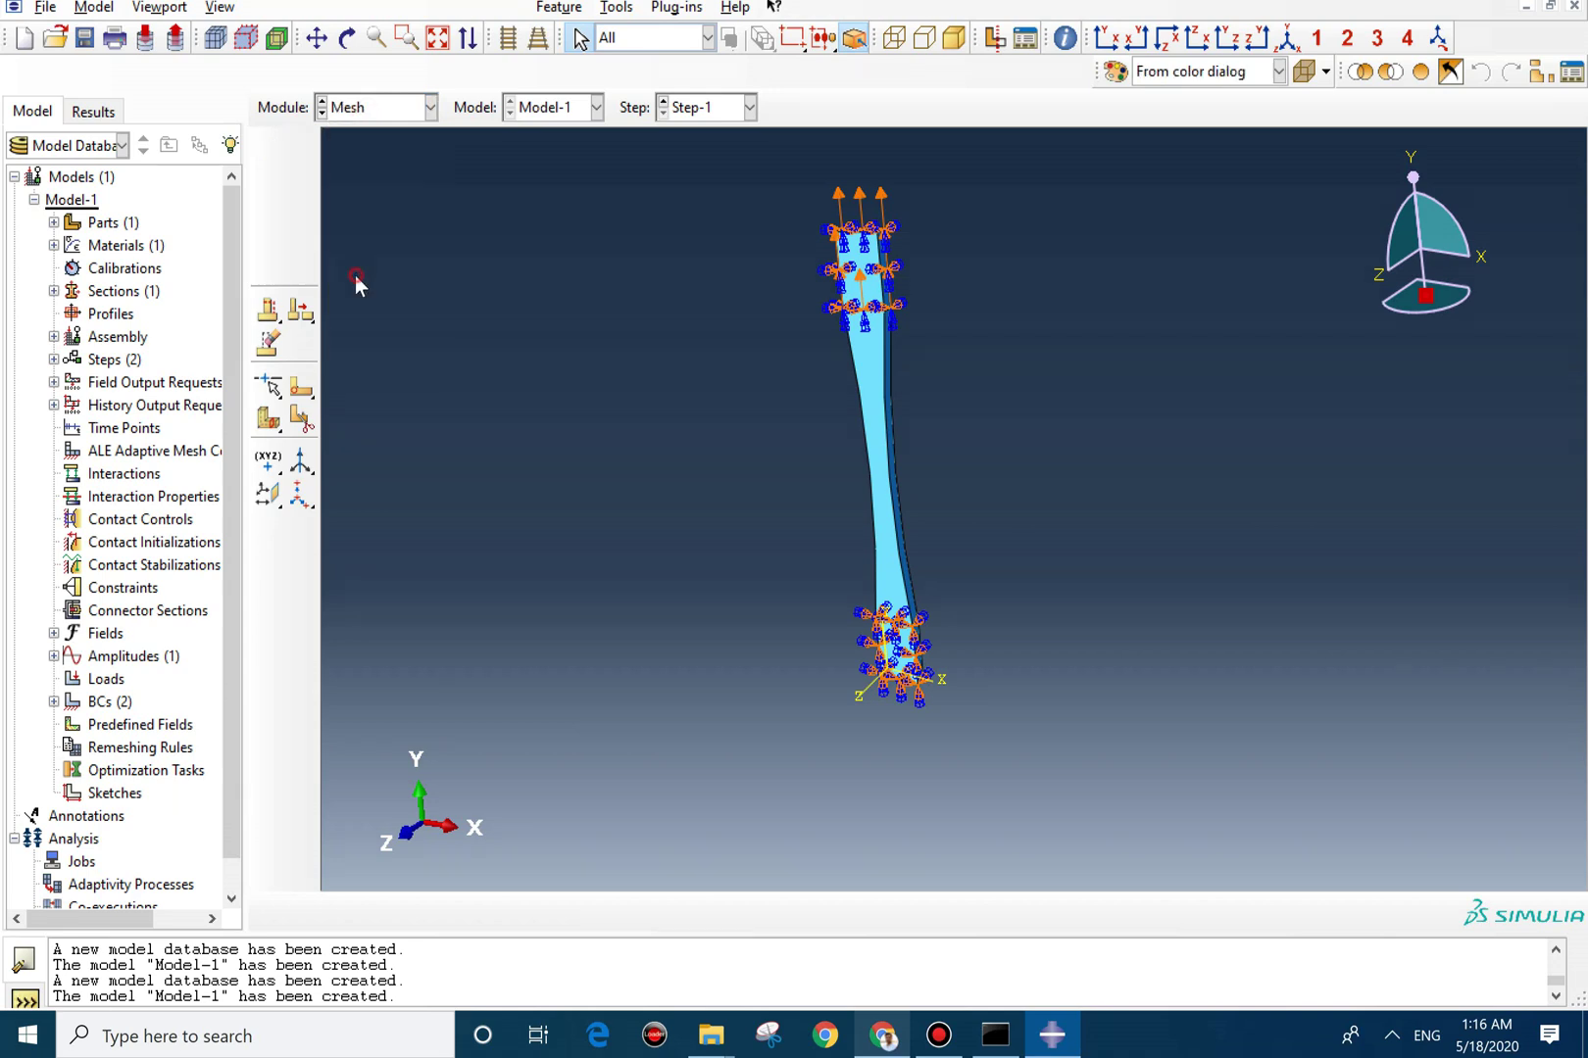
{"action": "left_click", "coordinate": [769, 103]}
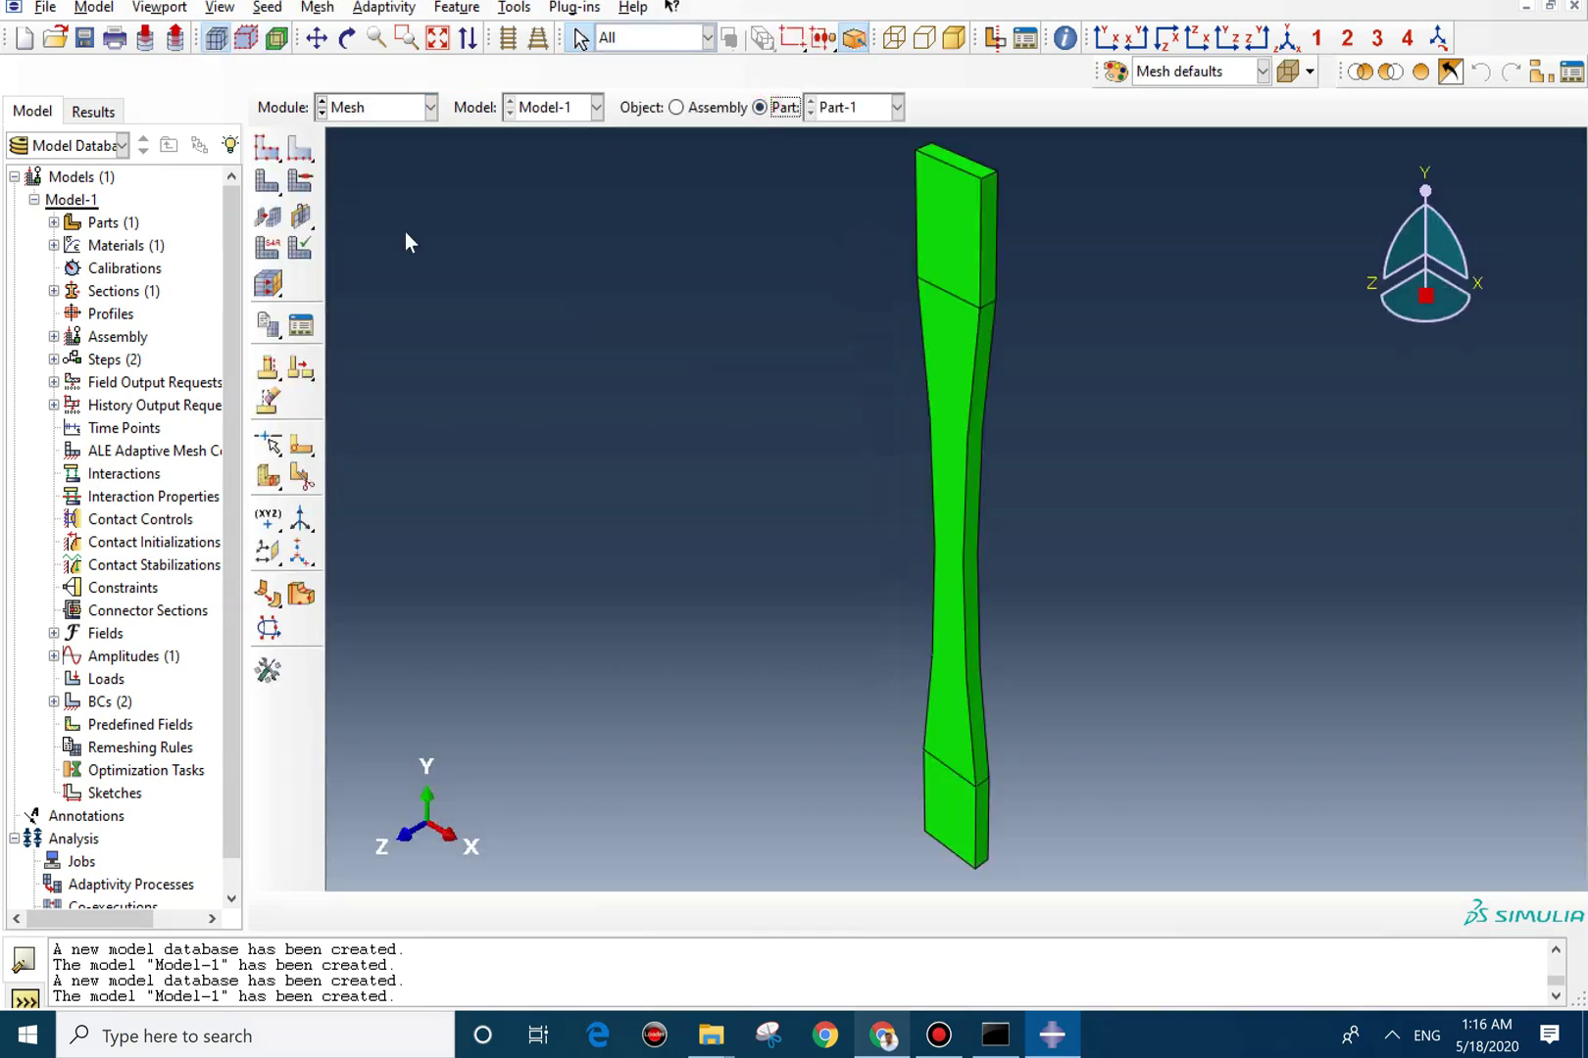
{"action": "left_click", "coordinate": [267, 147]}
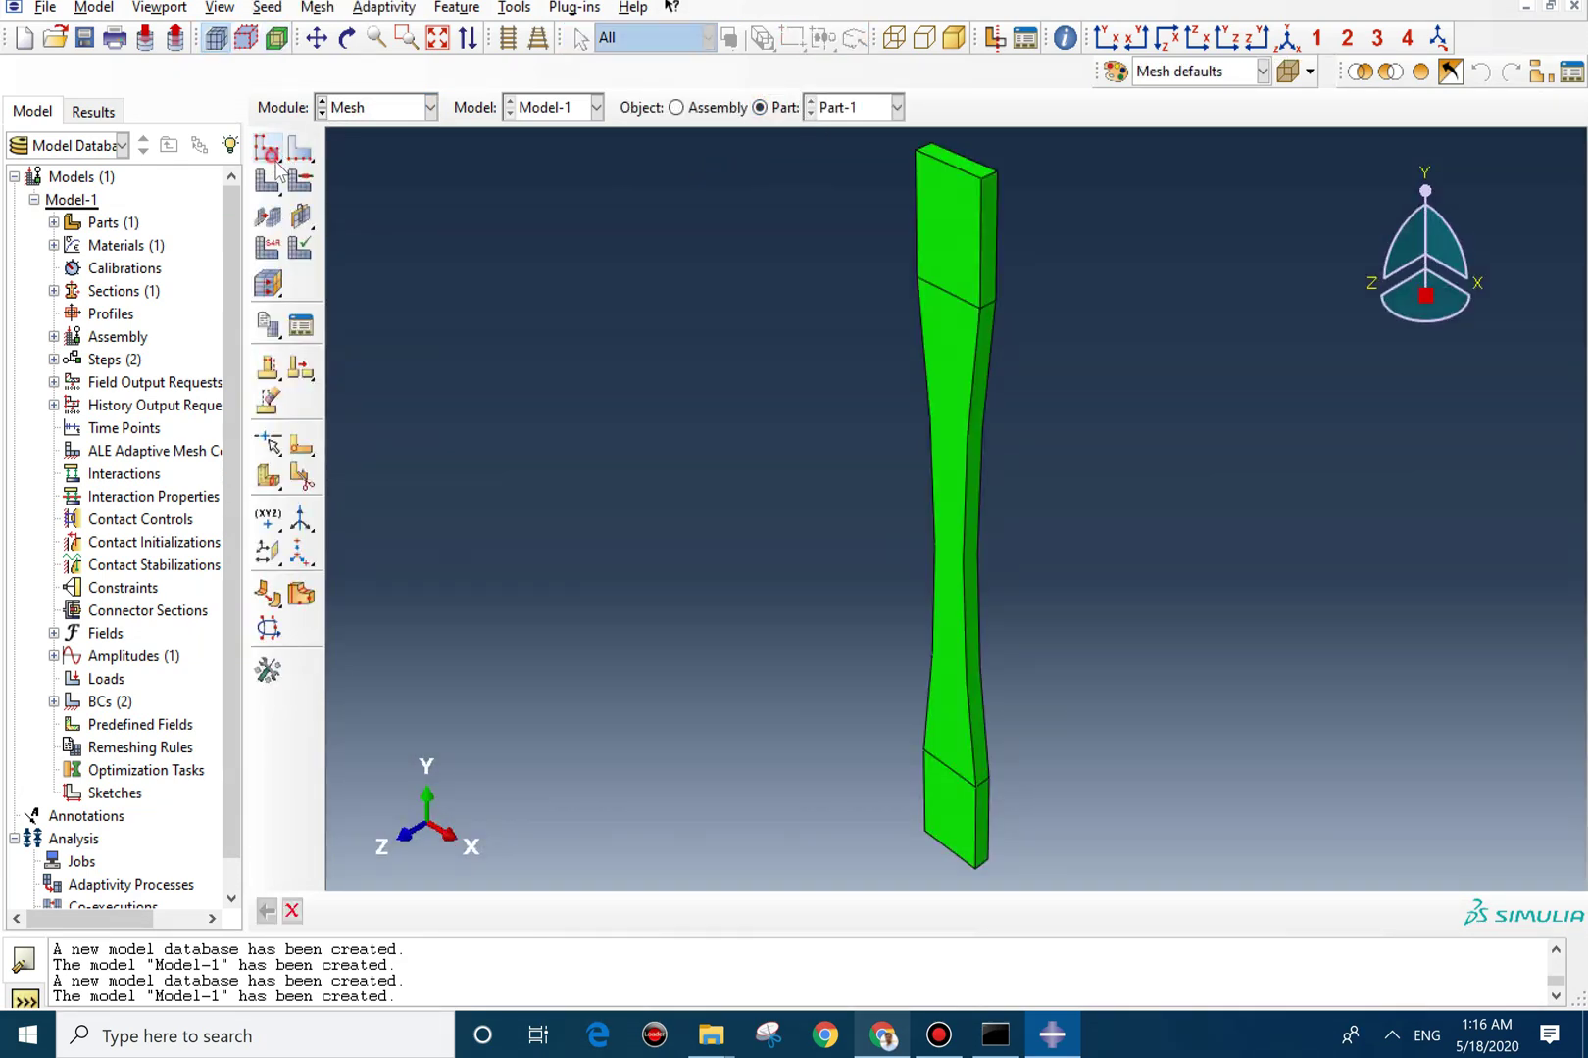
{"action": "left_click", "coordinate": [224, 301]}
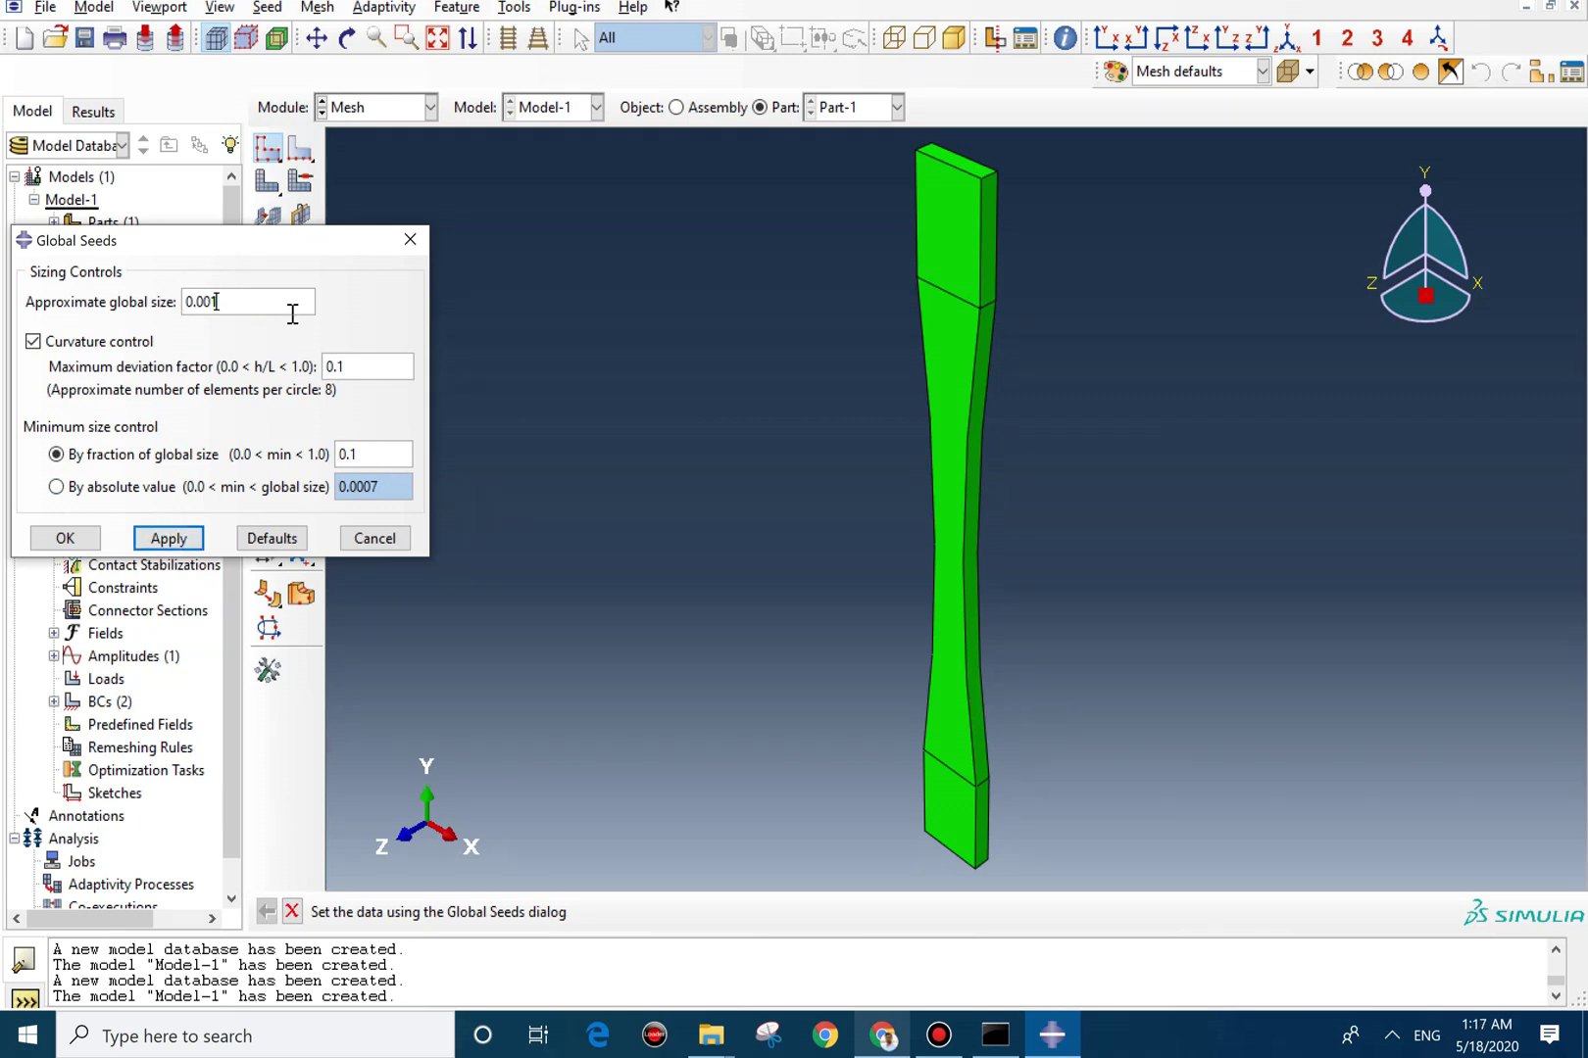
{"action": "left_click", "coordinate": [64, 538]}
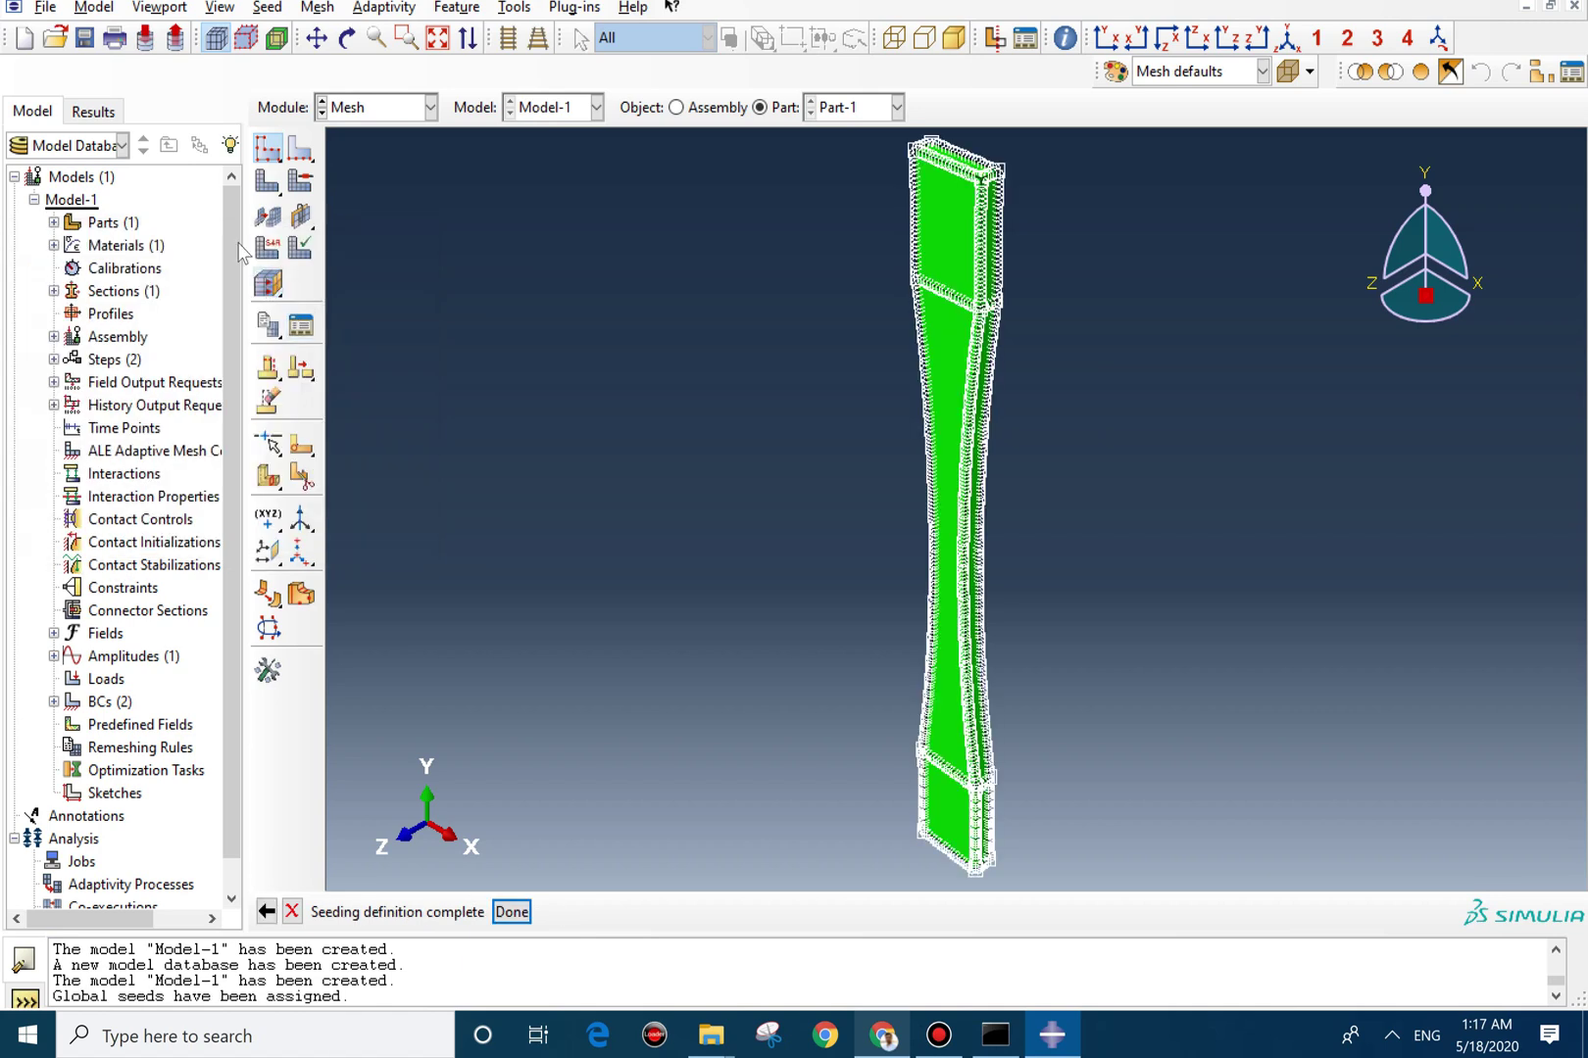
{"action": "left_click", "coordinate": [264, 191]}
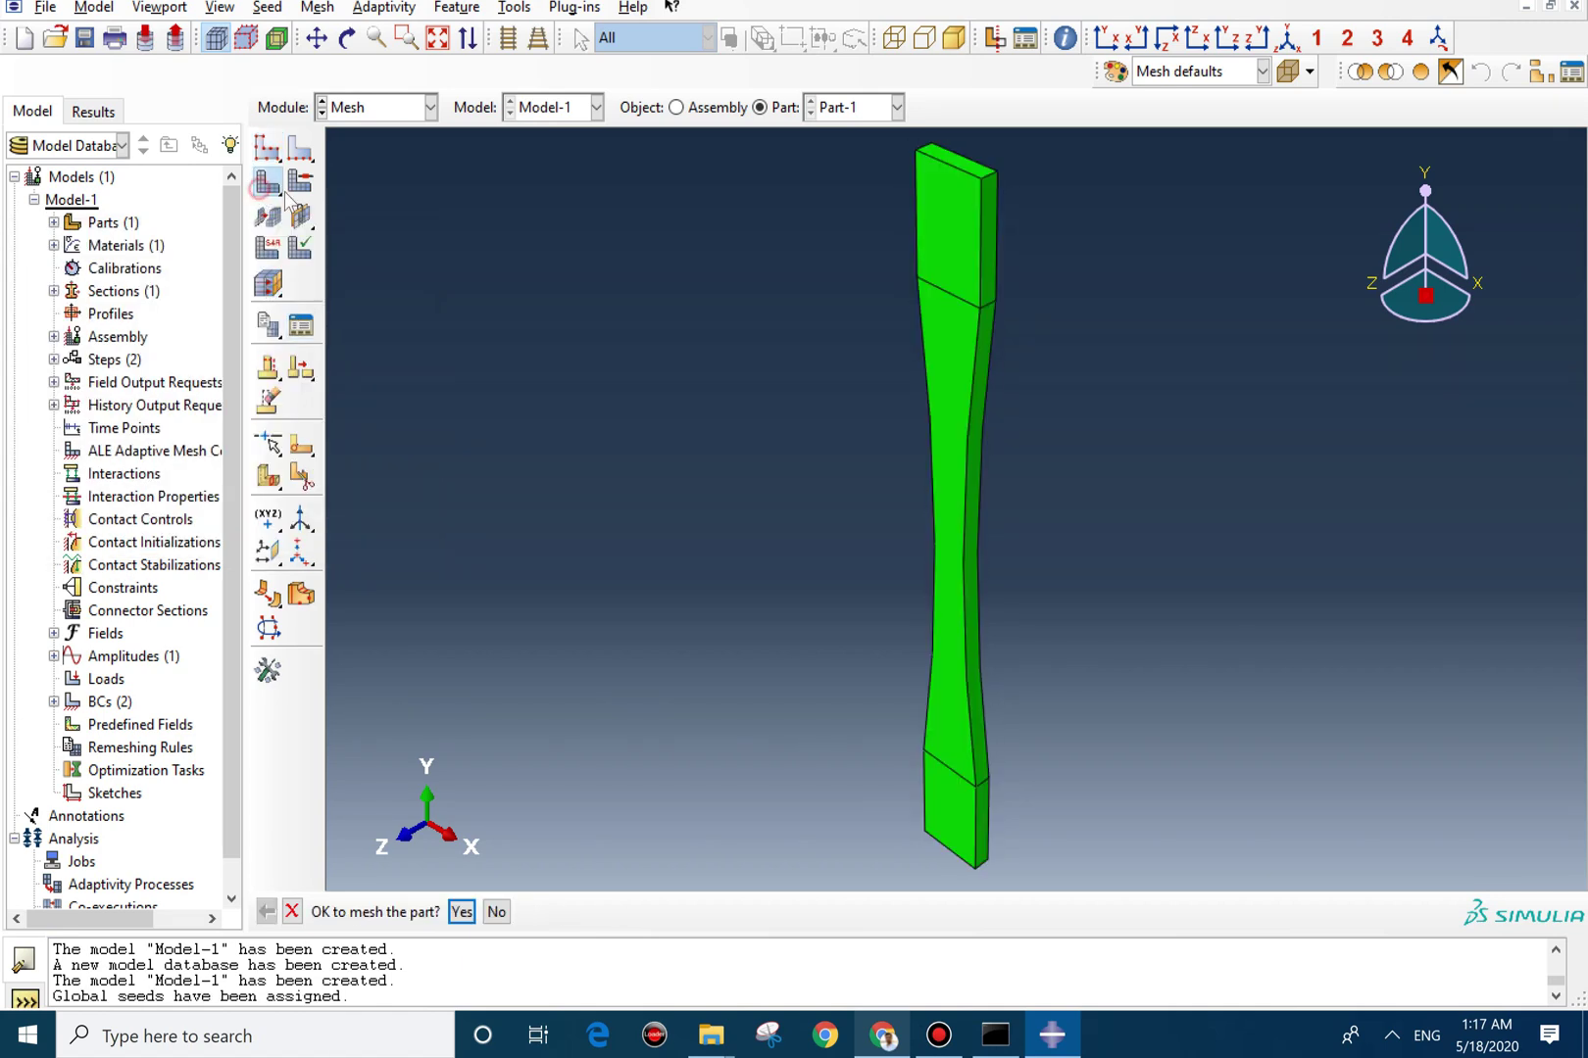
{"action": "left_click", "coordinate": [462, 913]}
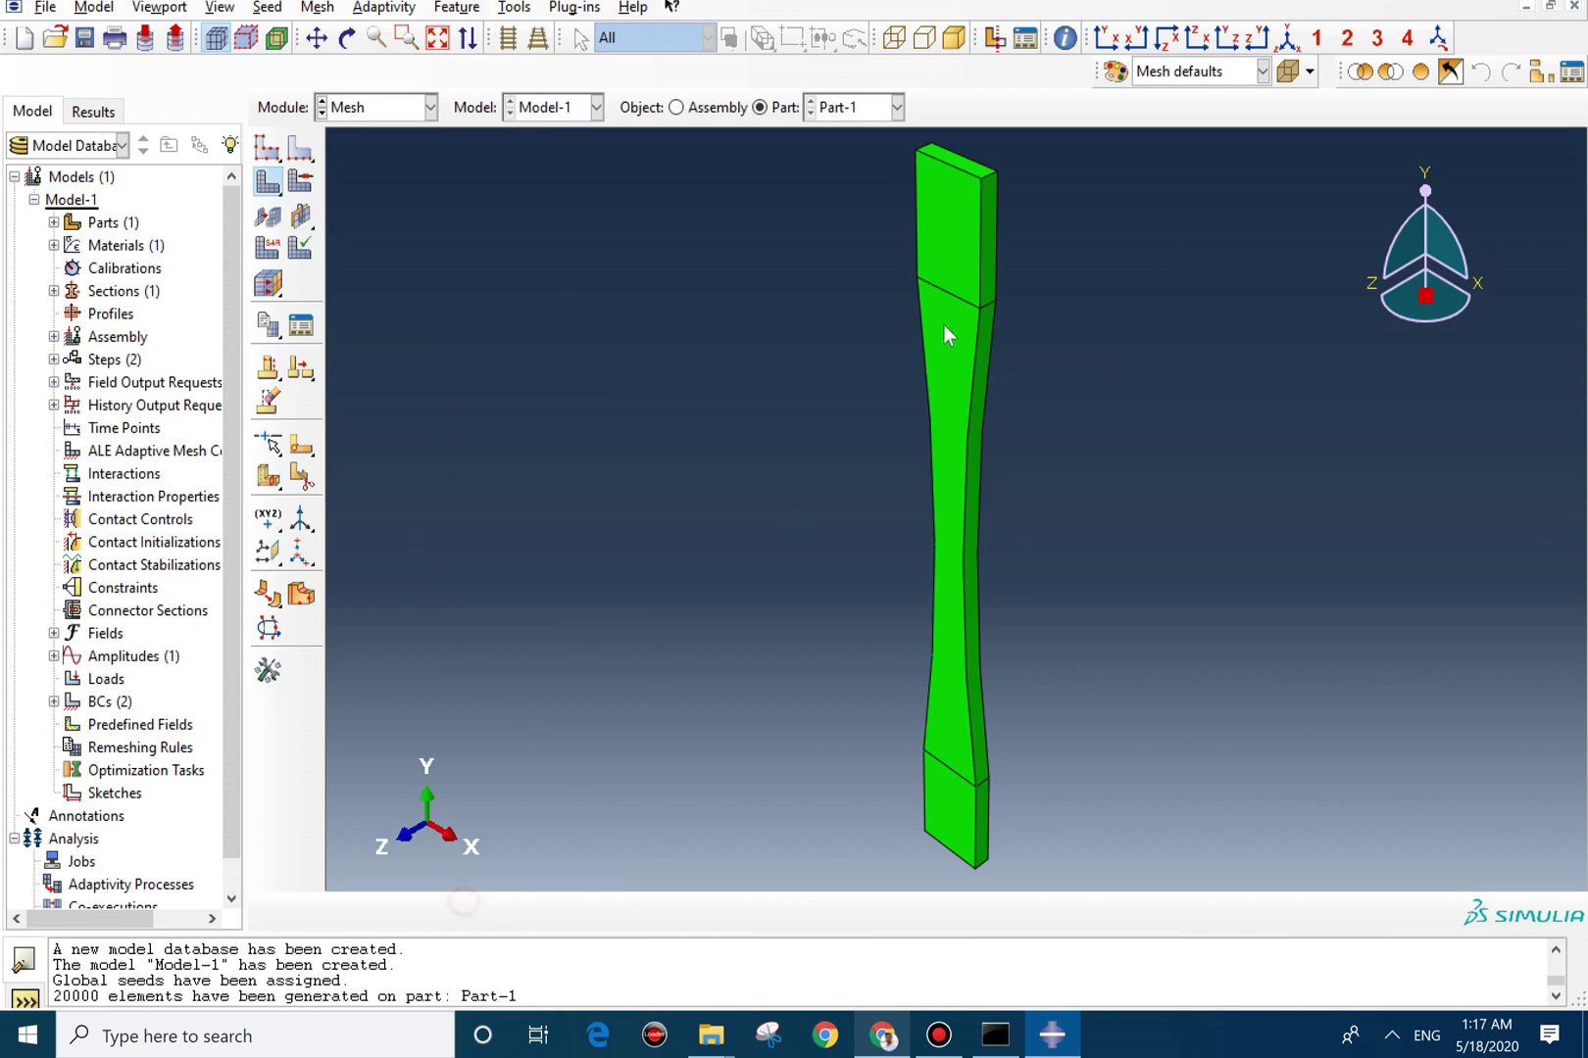
{"action": "left_click", "coordinate": [267, 253]}
Give the whole part Explicit C3D8 full-integration bricks with element deletion set to Yes.
{"action": "left_click_drag", "start_coordinate": [1105, 236], "coordinate": [647, 863]}
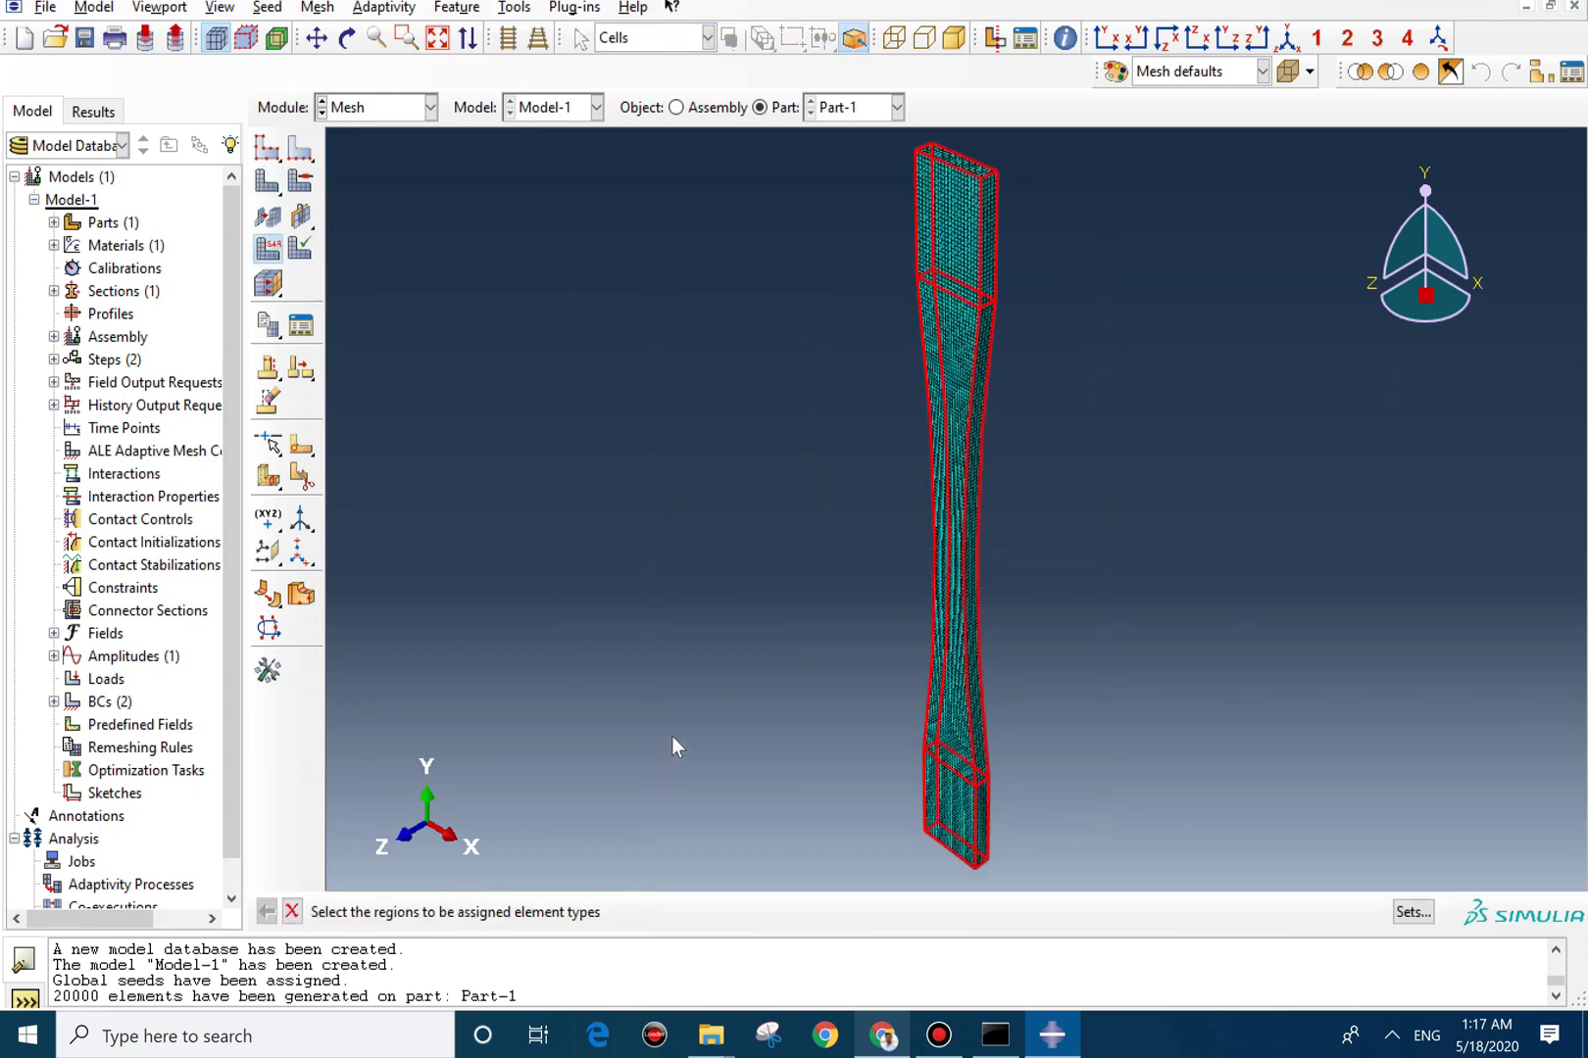
{"action": "middle_click", "coordinate": [673, 736]}
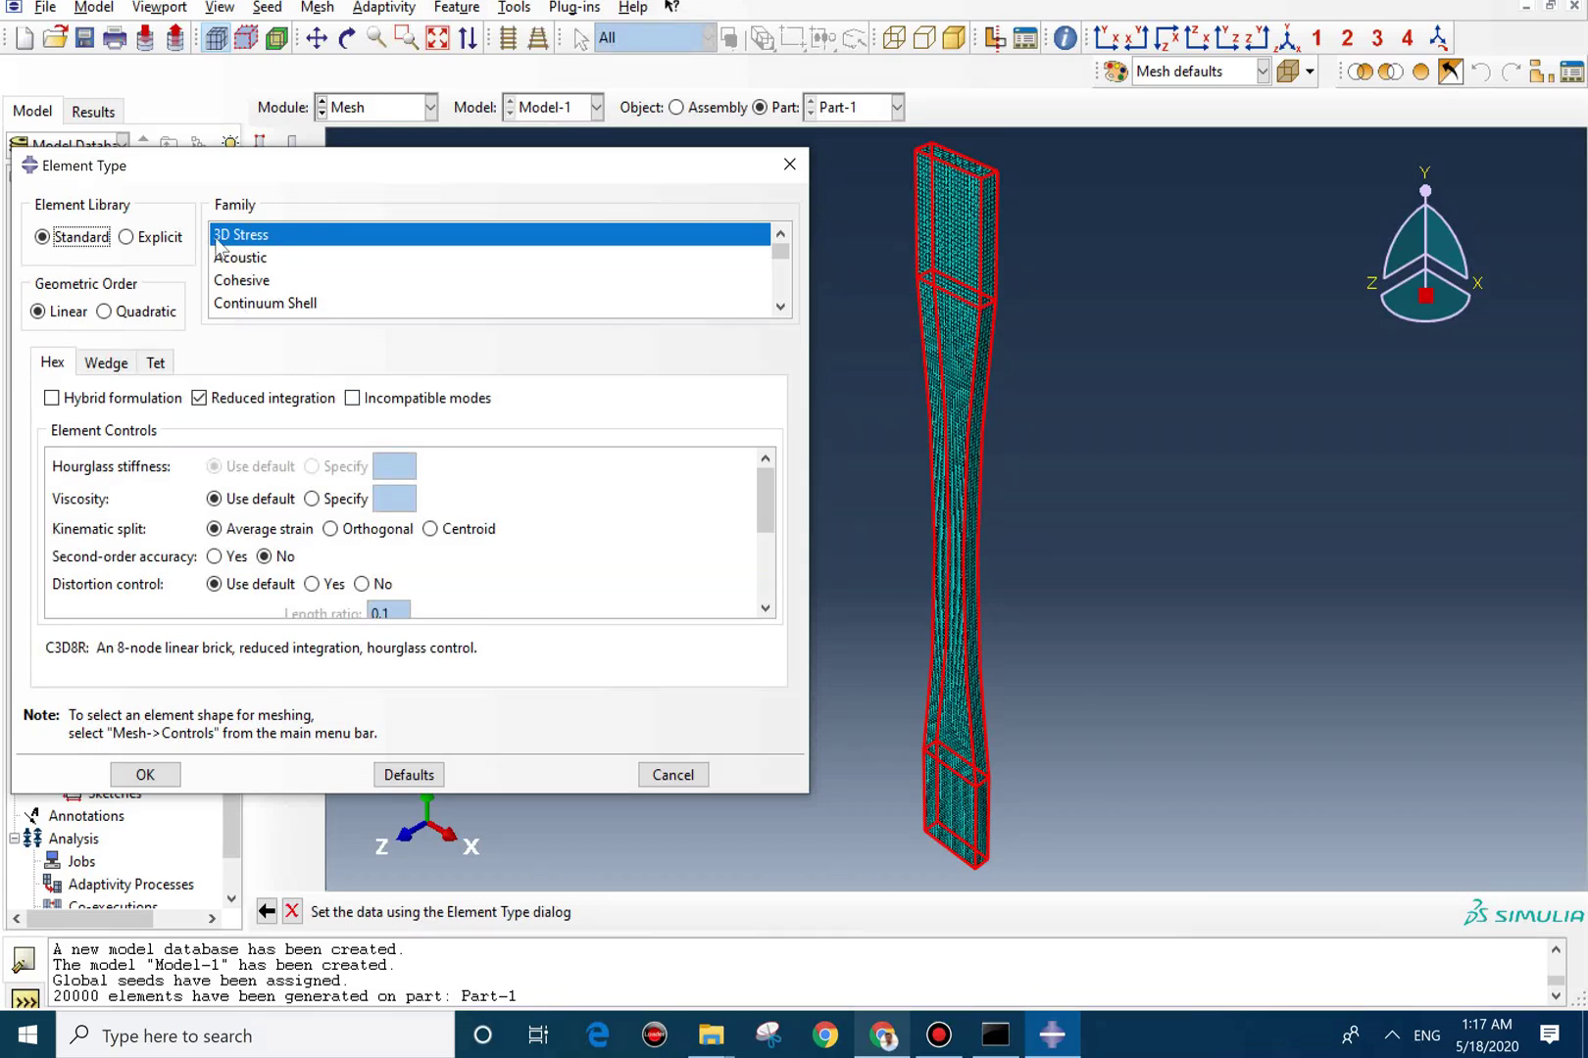
{"action": "left_click", "coordinate": [140, 241]}
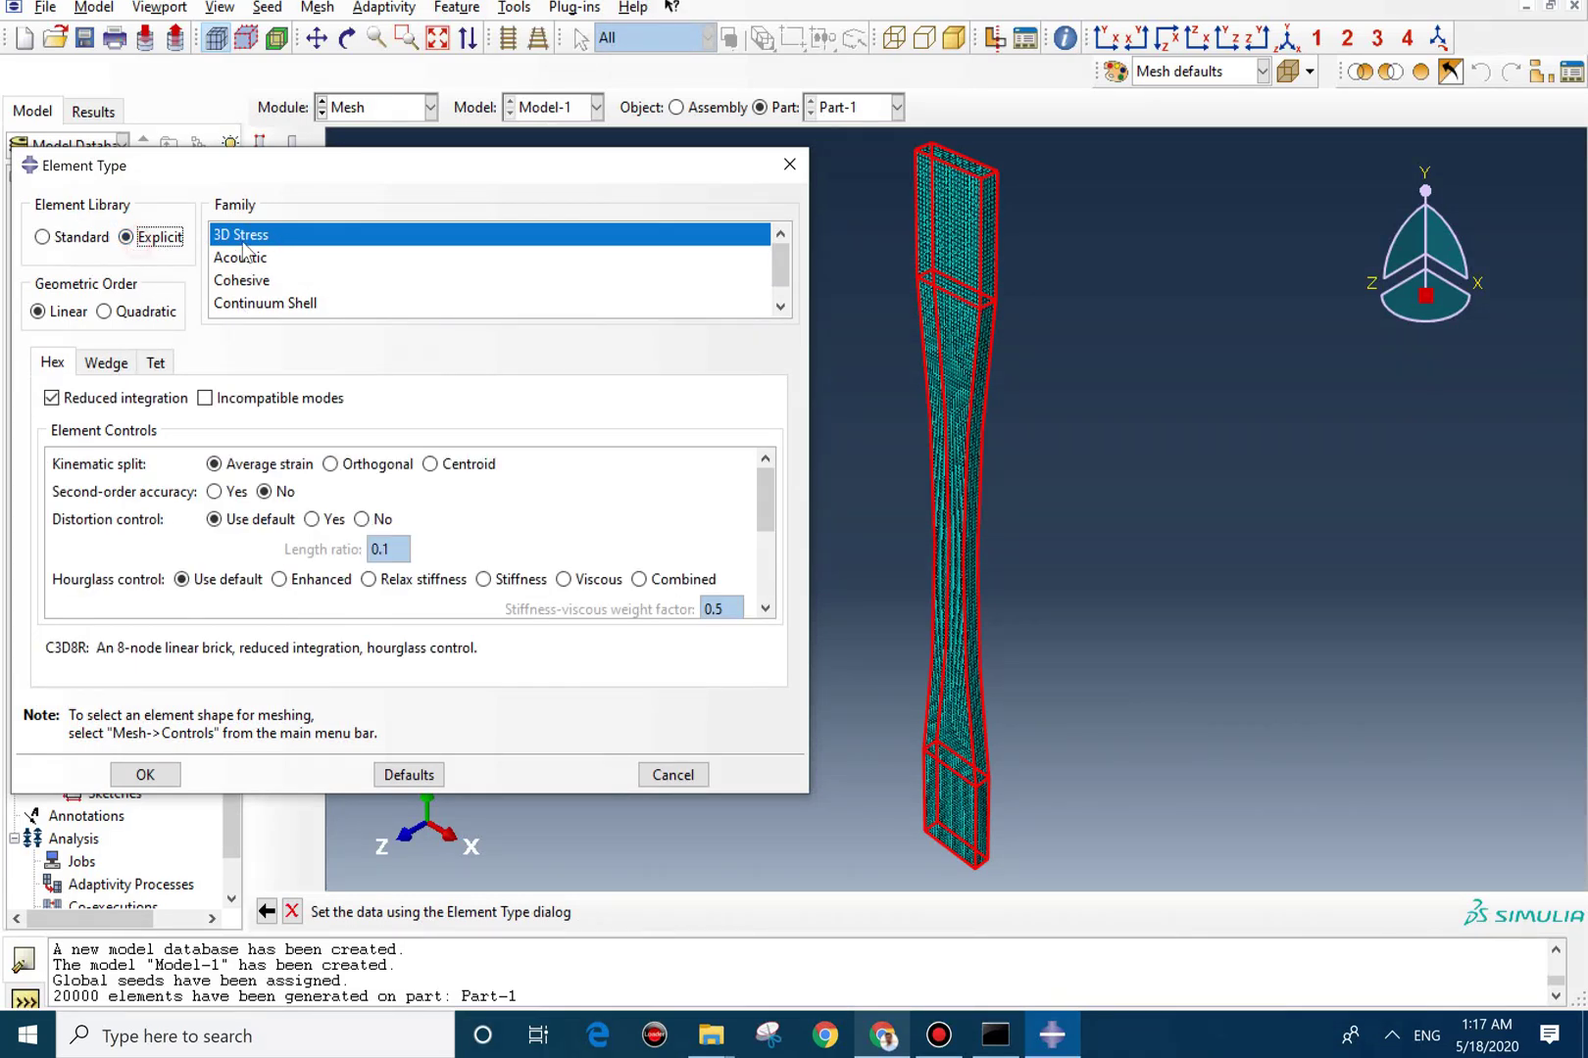
{"action": "left_click", "coordinate": [80, 402]}
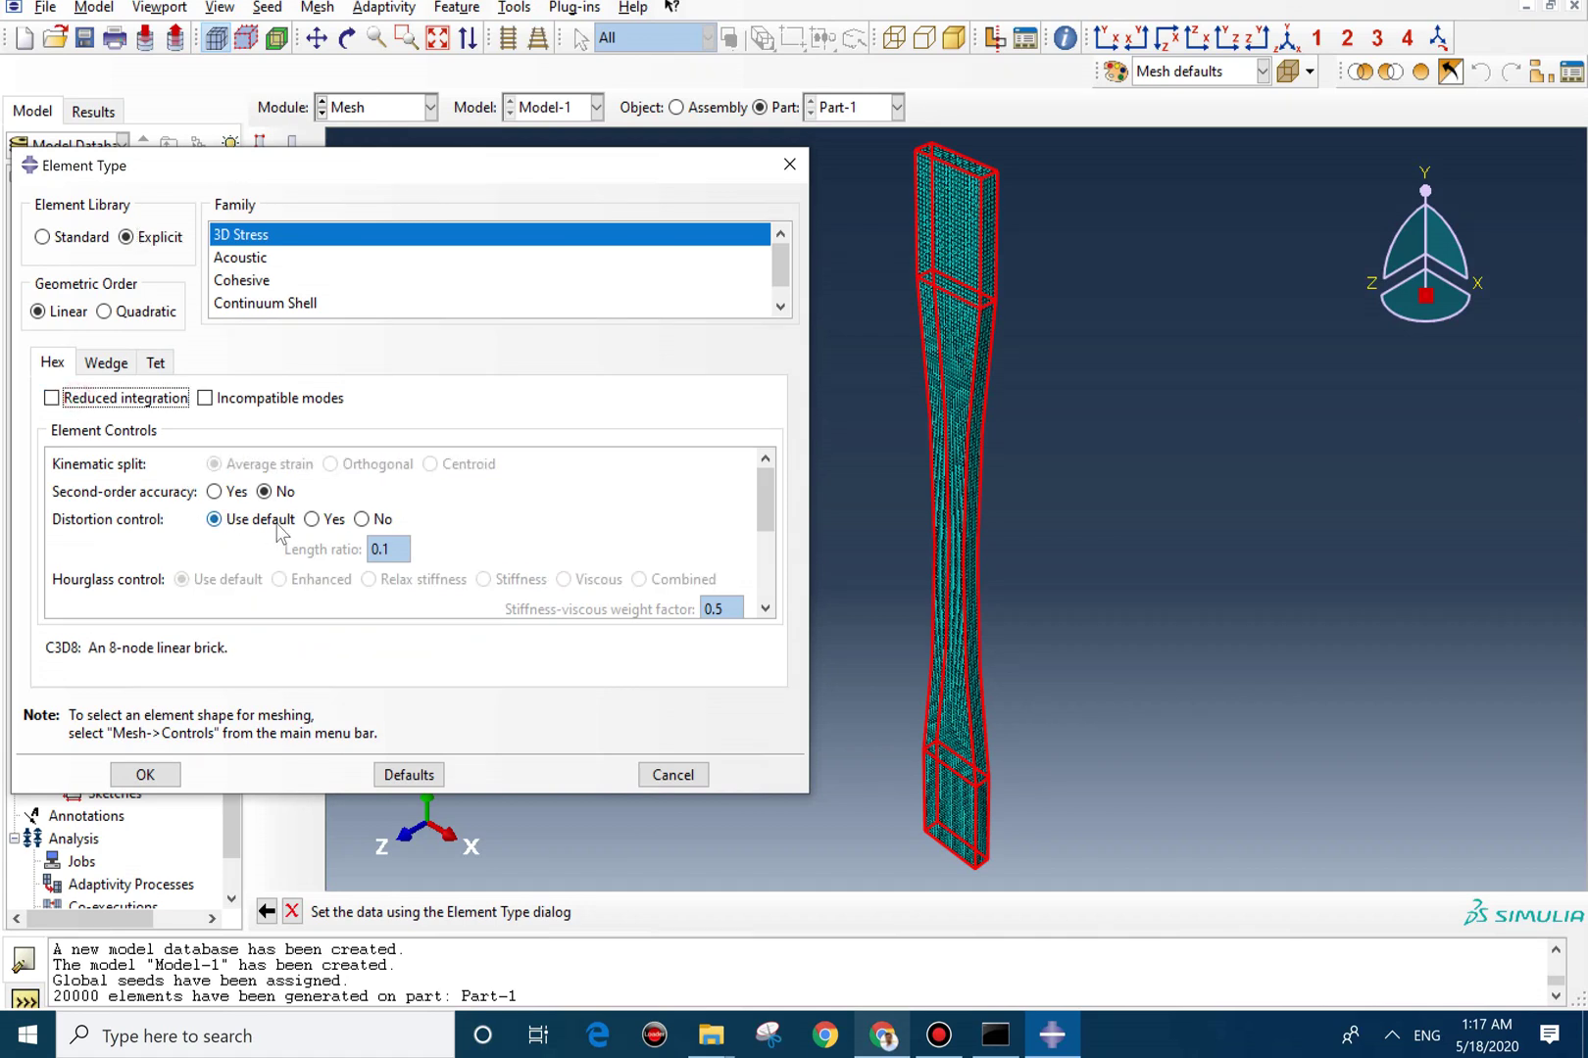
{"action": "scroll", "coordinate": [281, 544], "scroll_direction": "down", "scroll_amount": 3}
{"action": "scroll", "coordinate": [281, 547], "scroll_direction": "down", "scroll_amount": 2}
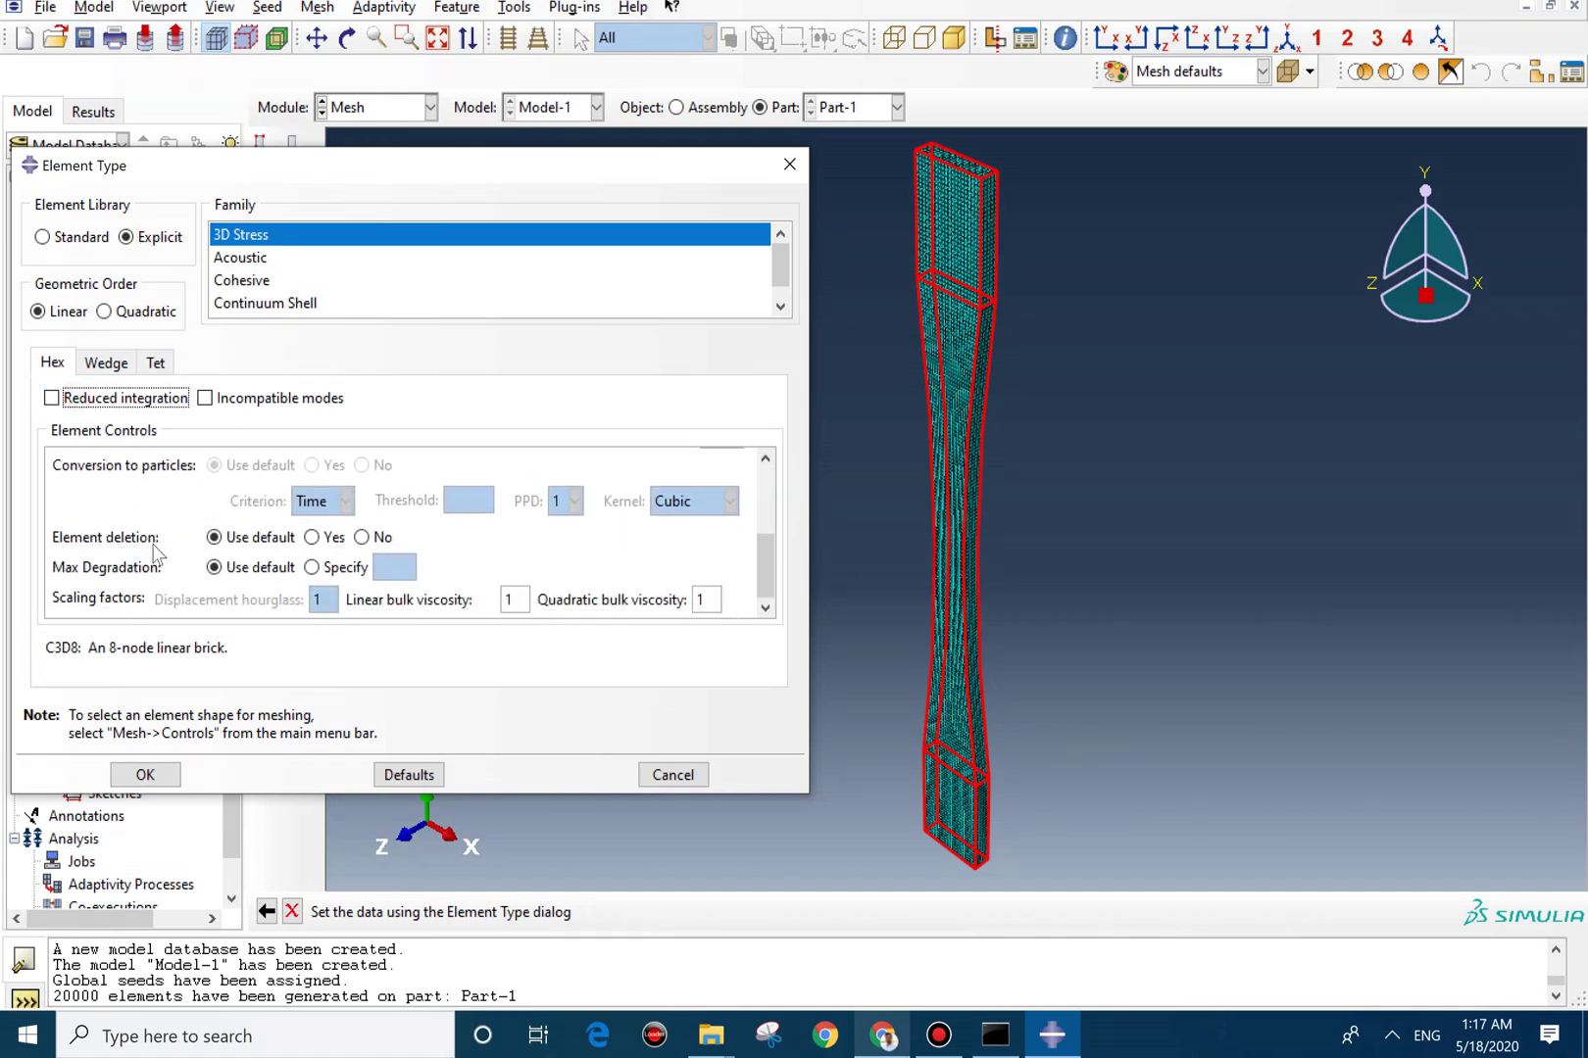
{"action": "left_click", "coordinate": [312, 538]}
{"action": "left_click", "coordinate": [145, 775]}
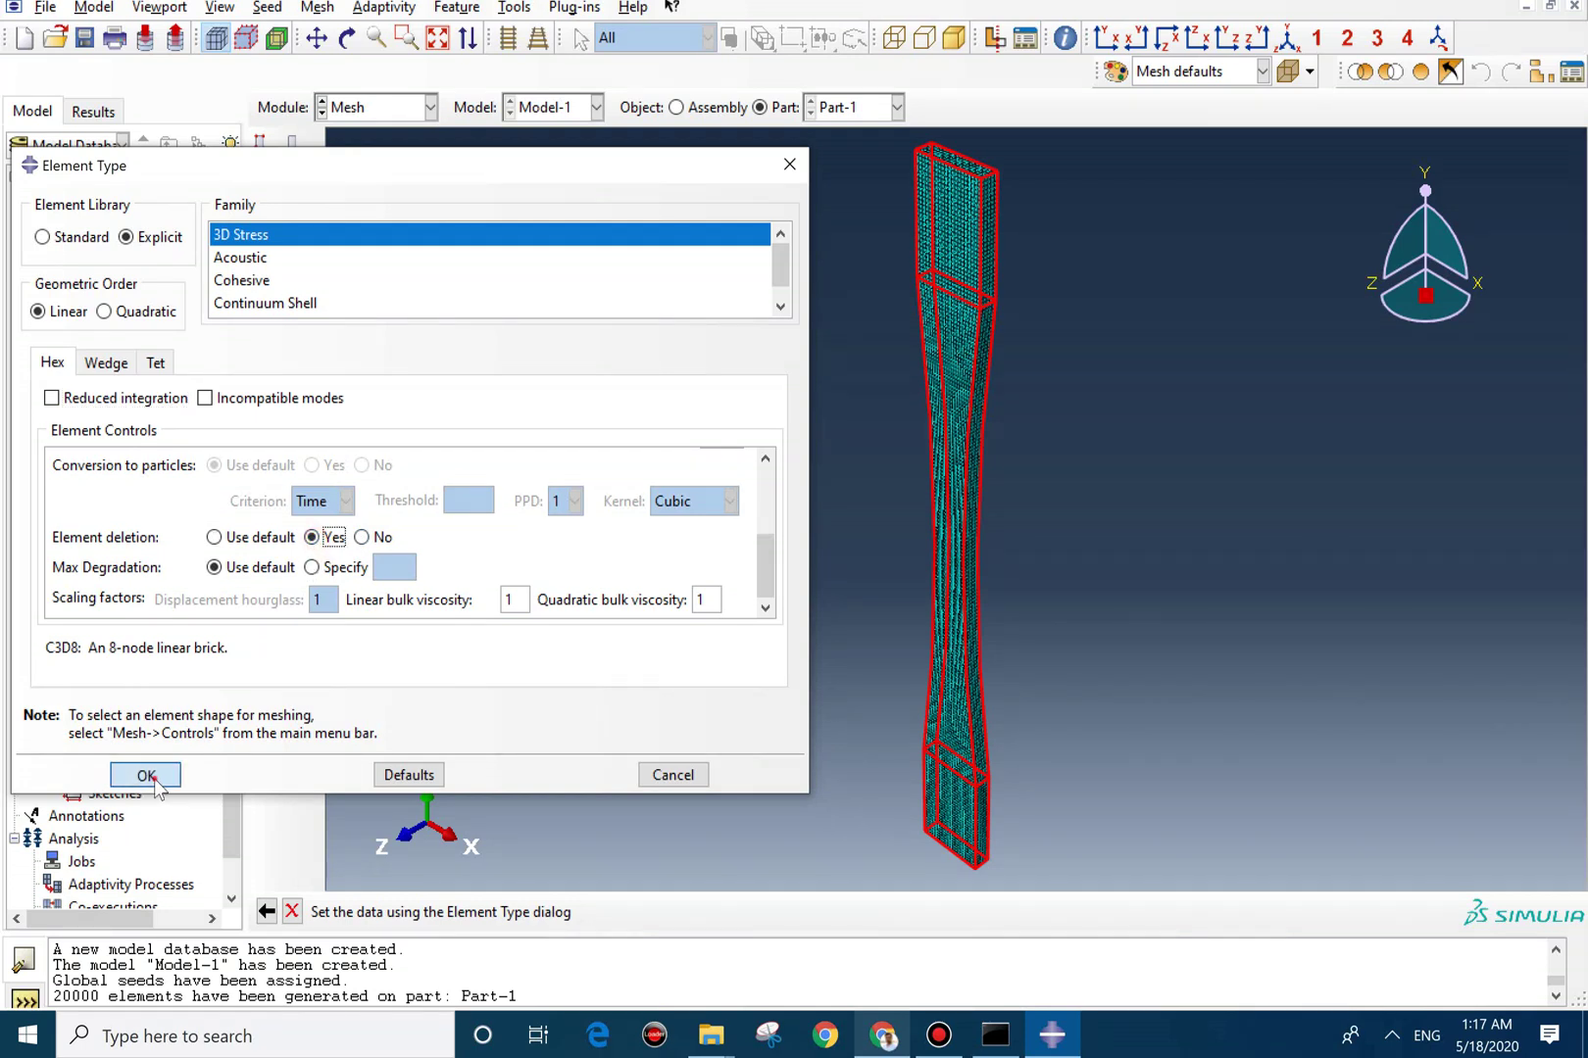
{"action": "left_click", "coordinate": [427, 108]}
Add STATUS and the Failure/Fracture DMICRT variable to Step-1's field output request F-Output-1.
{"action": "left_click", "coordinate": [364, 208]}
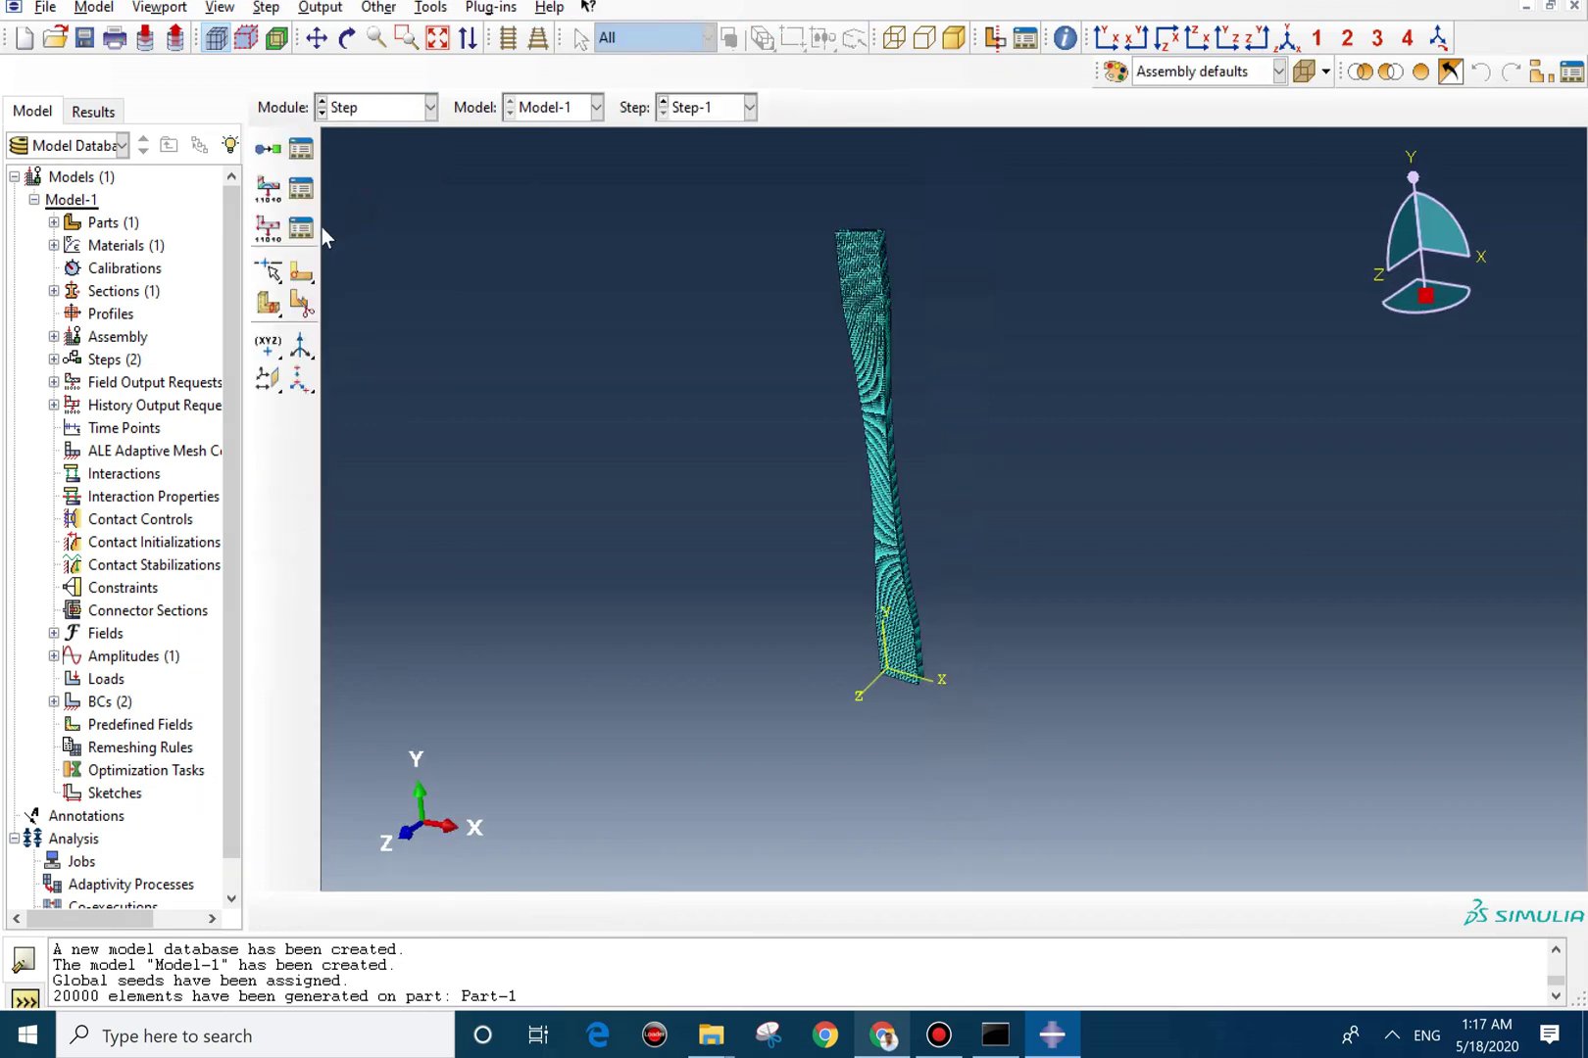
{"action": "left_click", "coordinate": [301, 187]}
{"action": "double_click", "coordinate": [230, 326]}
{"action": "scroll", "coordinate": [147, 569], "scroll_direction": "down", "scroll_amount": 10}
{"action": "left_click", "coordinate": [93, 556]}
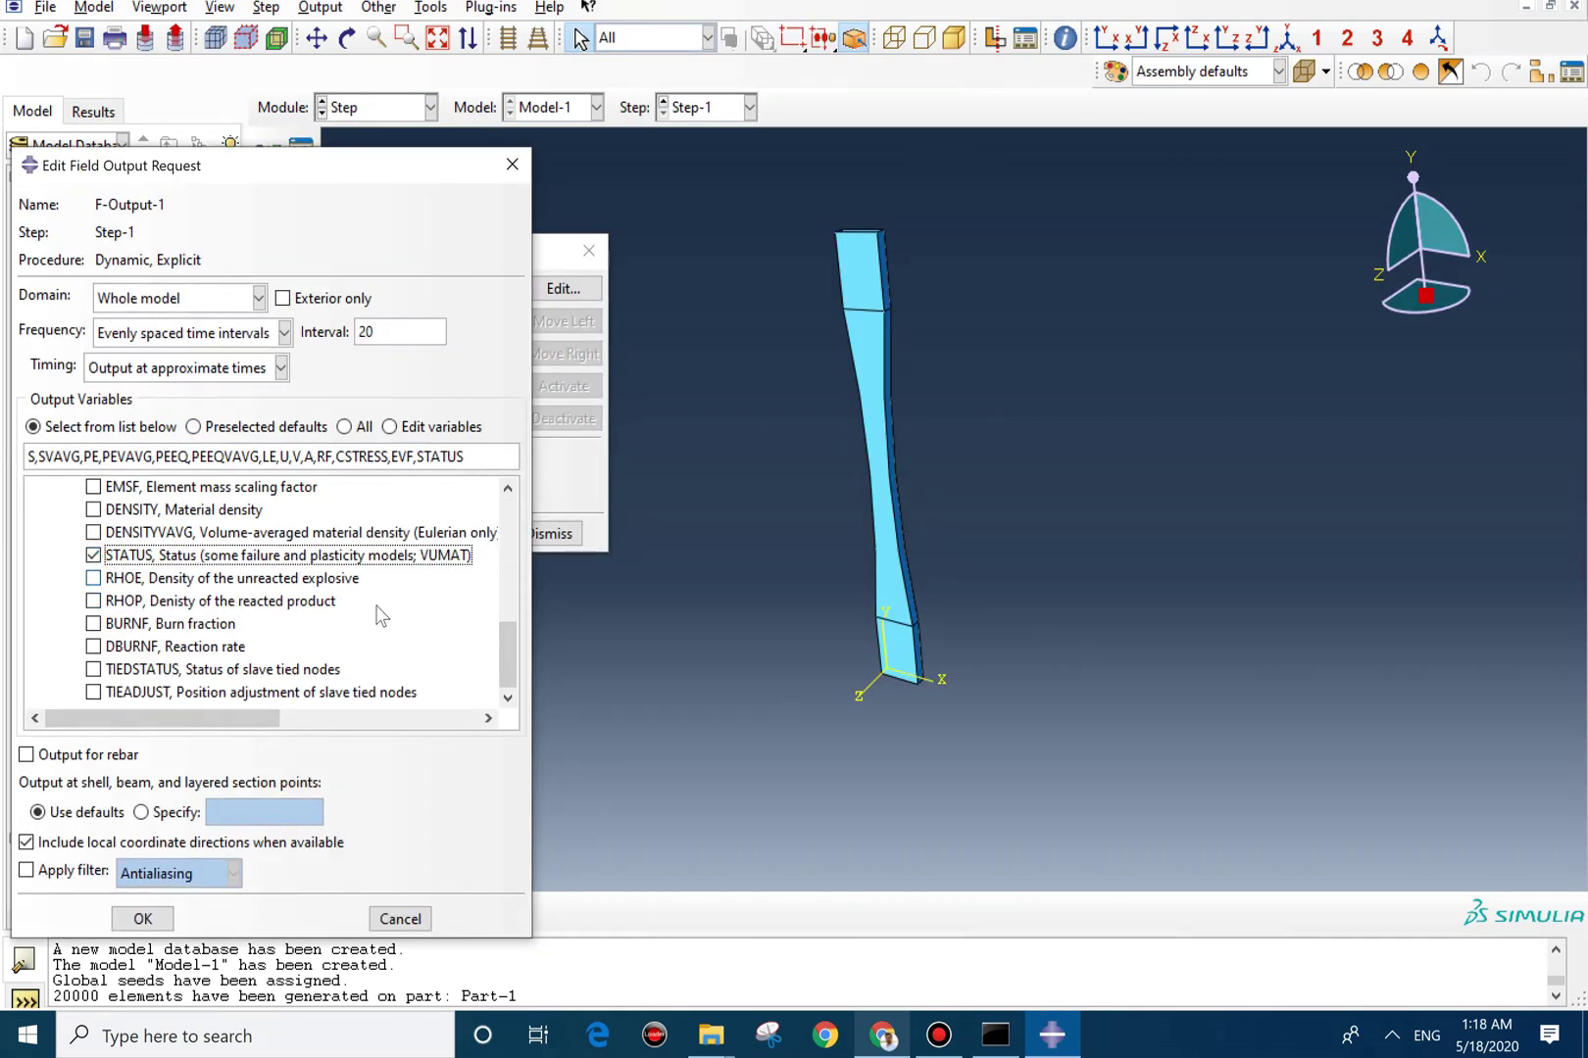
{"action": "left_click_drag", "start_coordinate": [505, 650], "coordinate": [504, 558]}
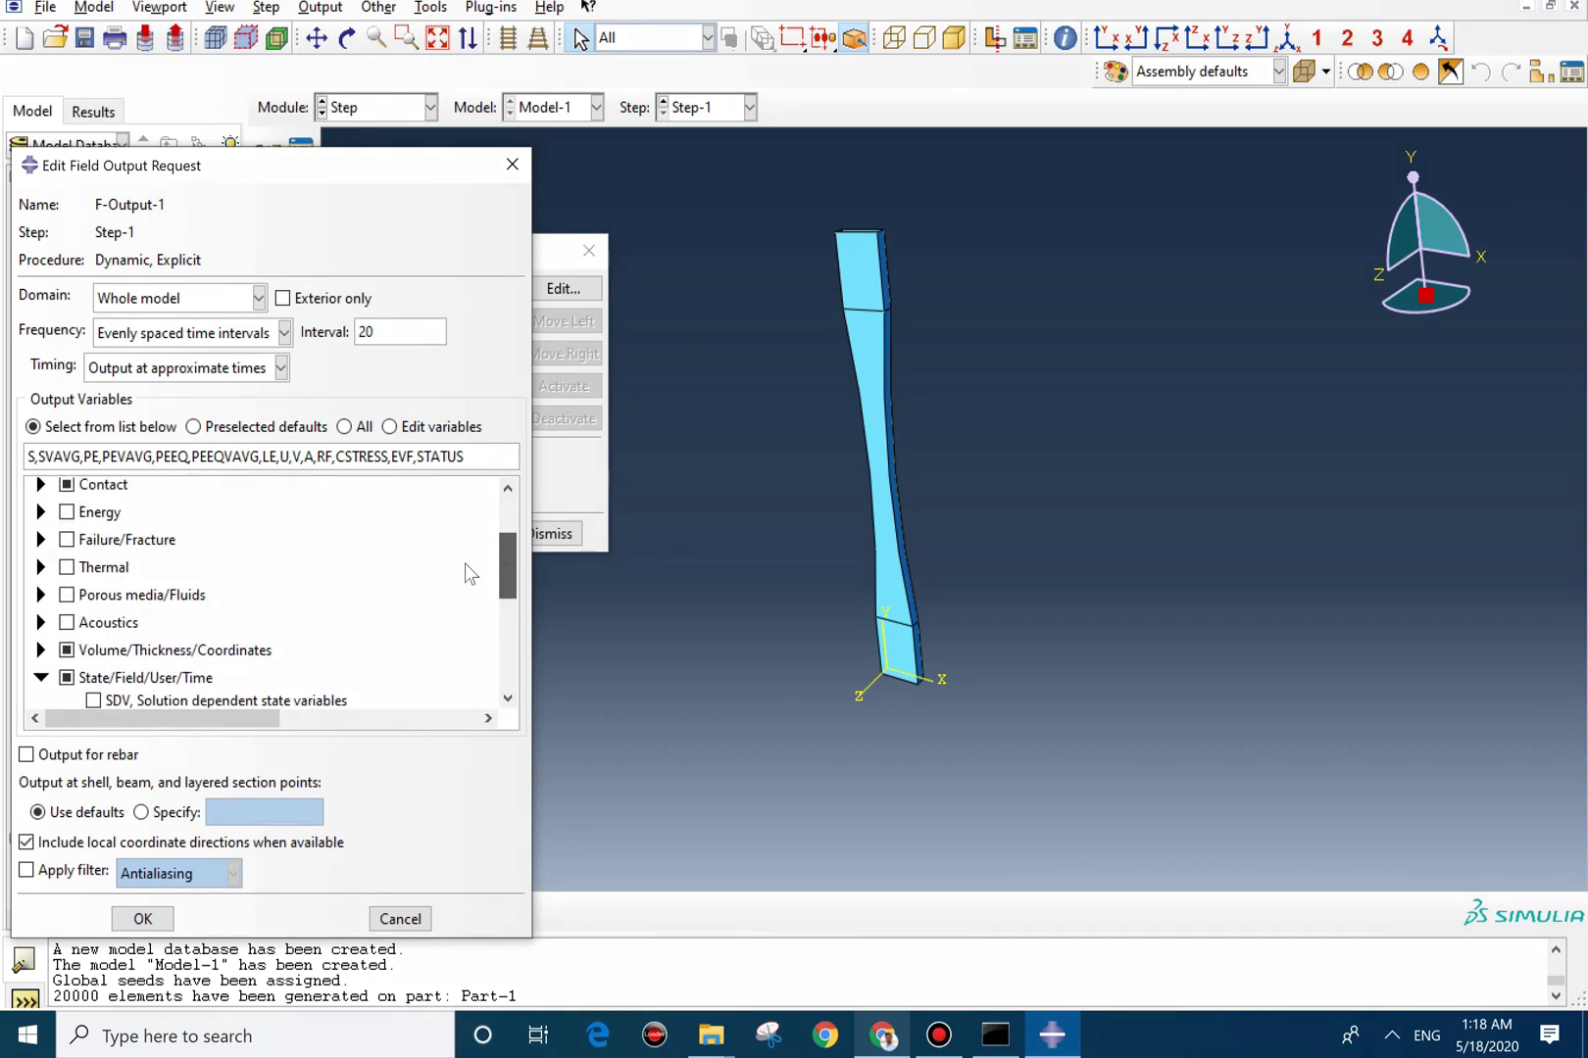
{"action": "left_click", "coordinate": [40, 540]}
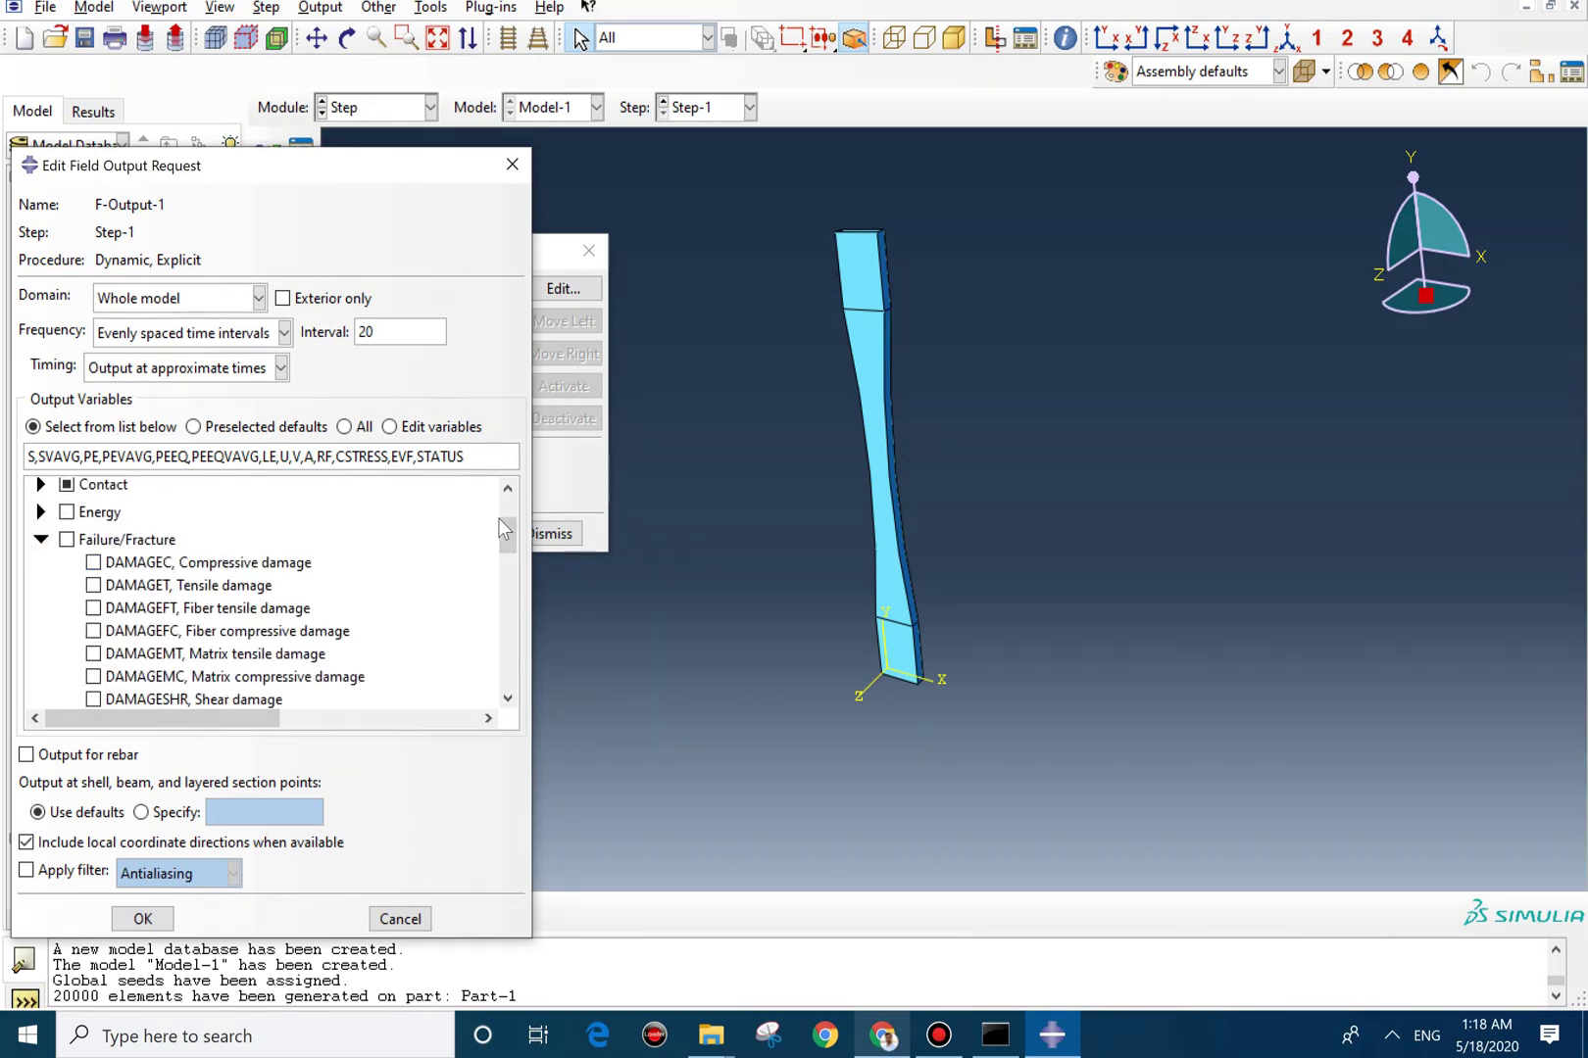
{"action": "scroll", "coordinate": [503, 530], "scroll_direction": "down", "scroll_amount": 3}
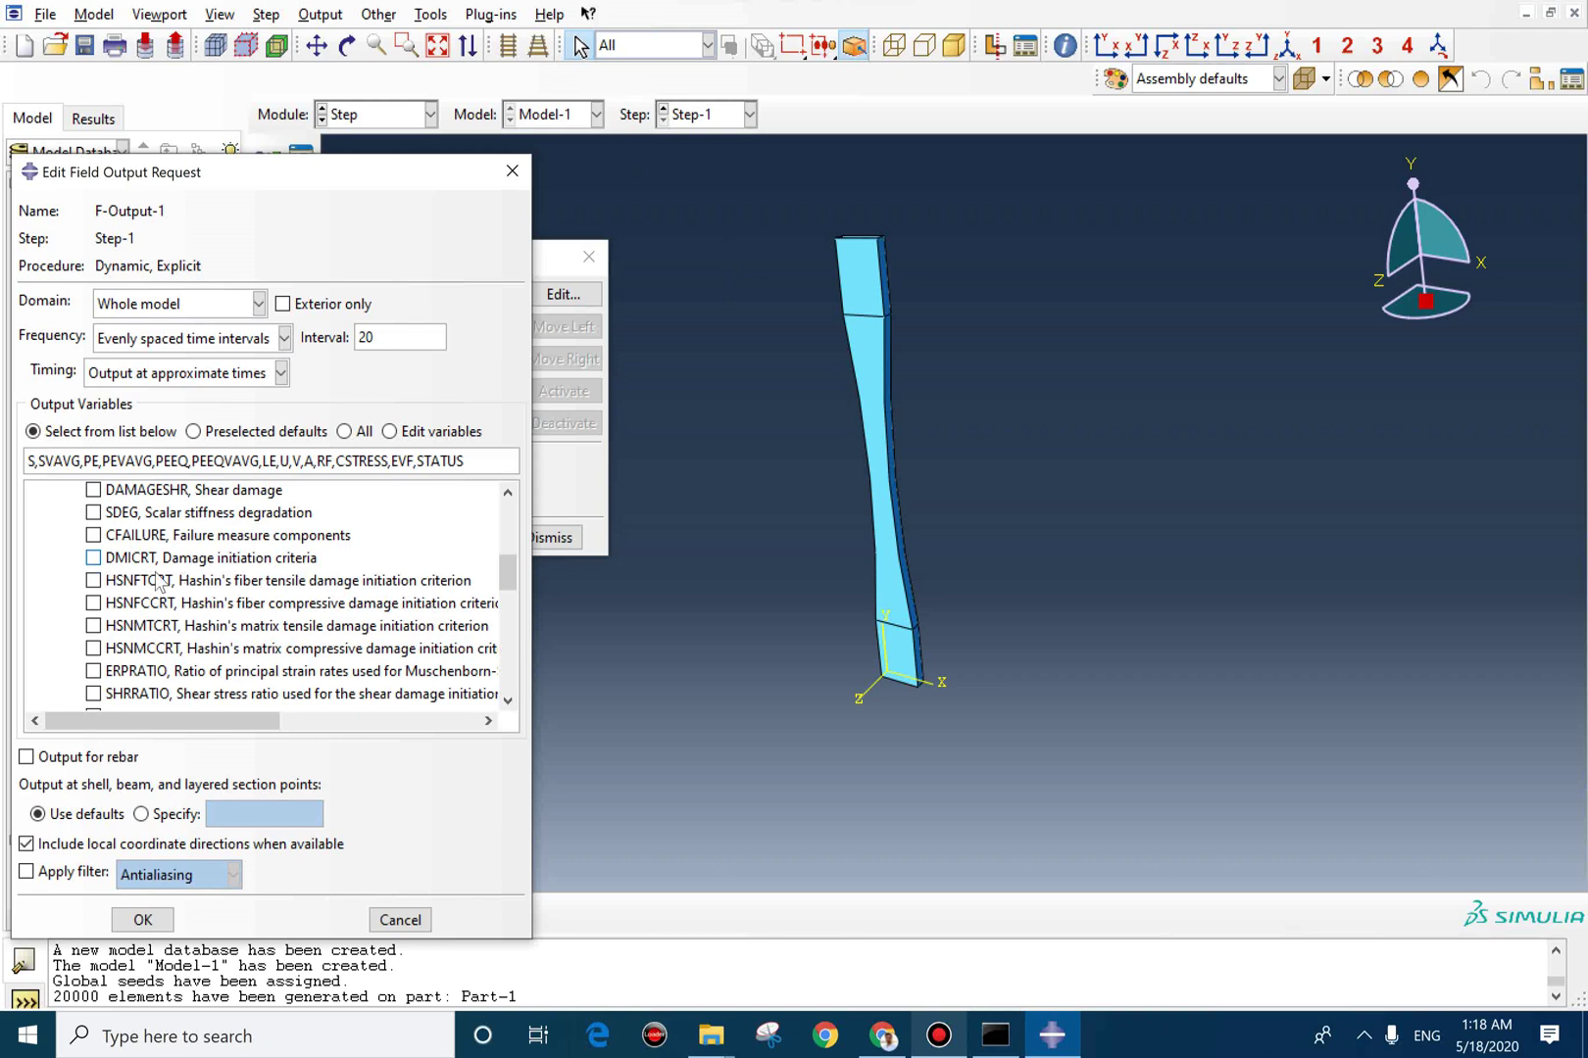
{"action": "left_click", "coordinate": [93, 557]}
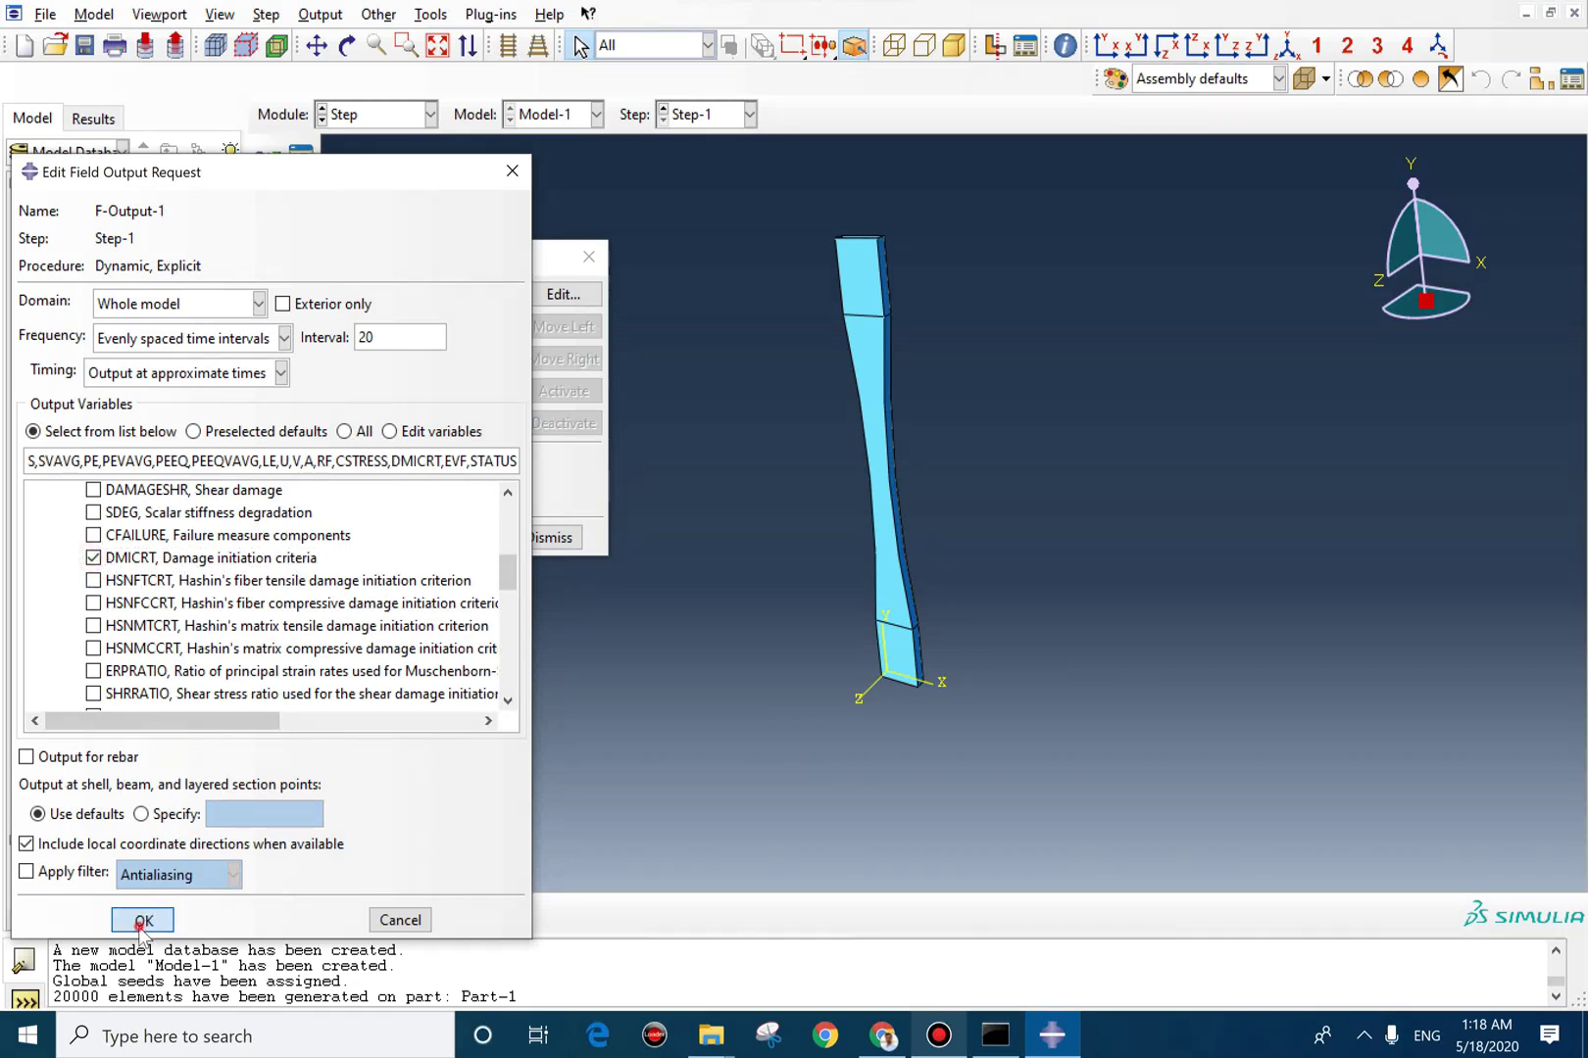
{"action": "left_click", "coordinate": [142, 919]}
{"action": "left_click", "coordinate": [588, 255]}
{"action": "left_click", "coordinate": [430, 114]}
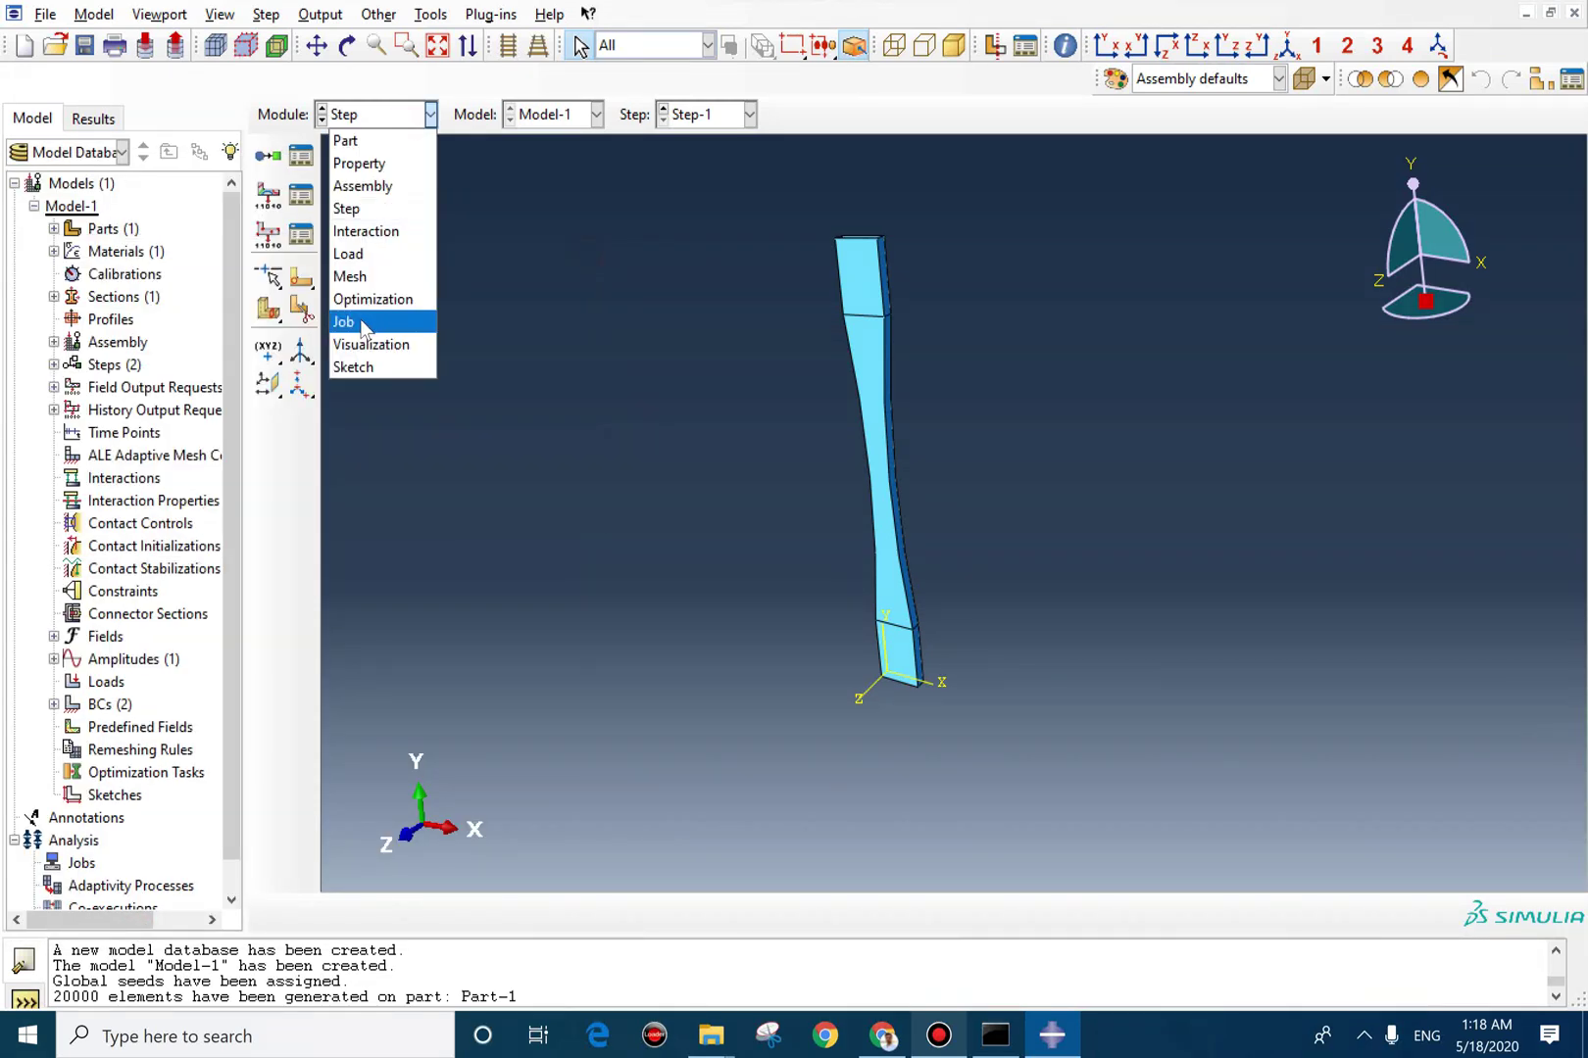
Create Job-1 for Model-1 and submit it as a full Abaqus/Explicit analysis.
{"action": "left_click", "coordinate": [355, 276]}
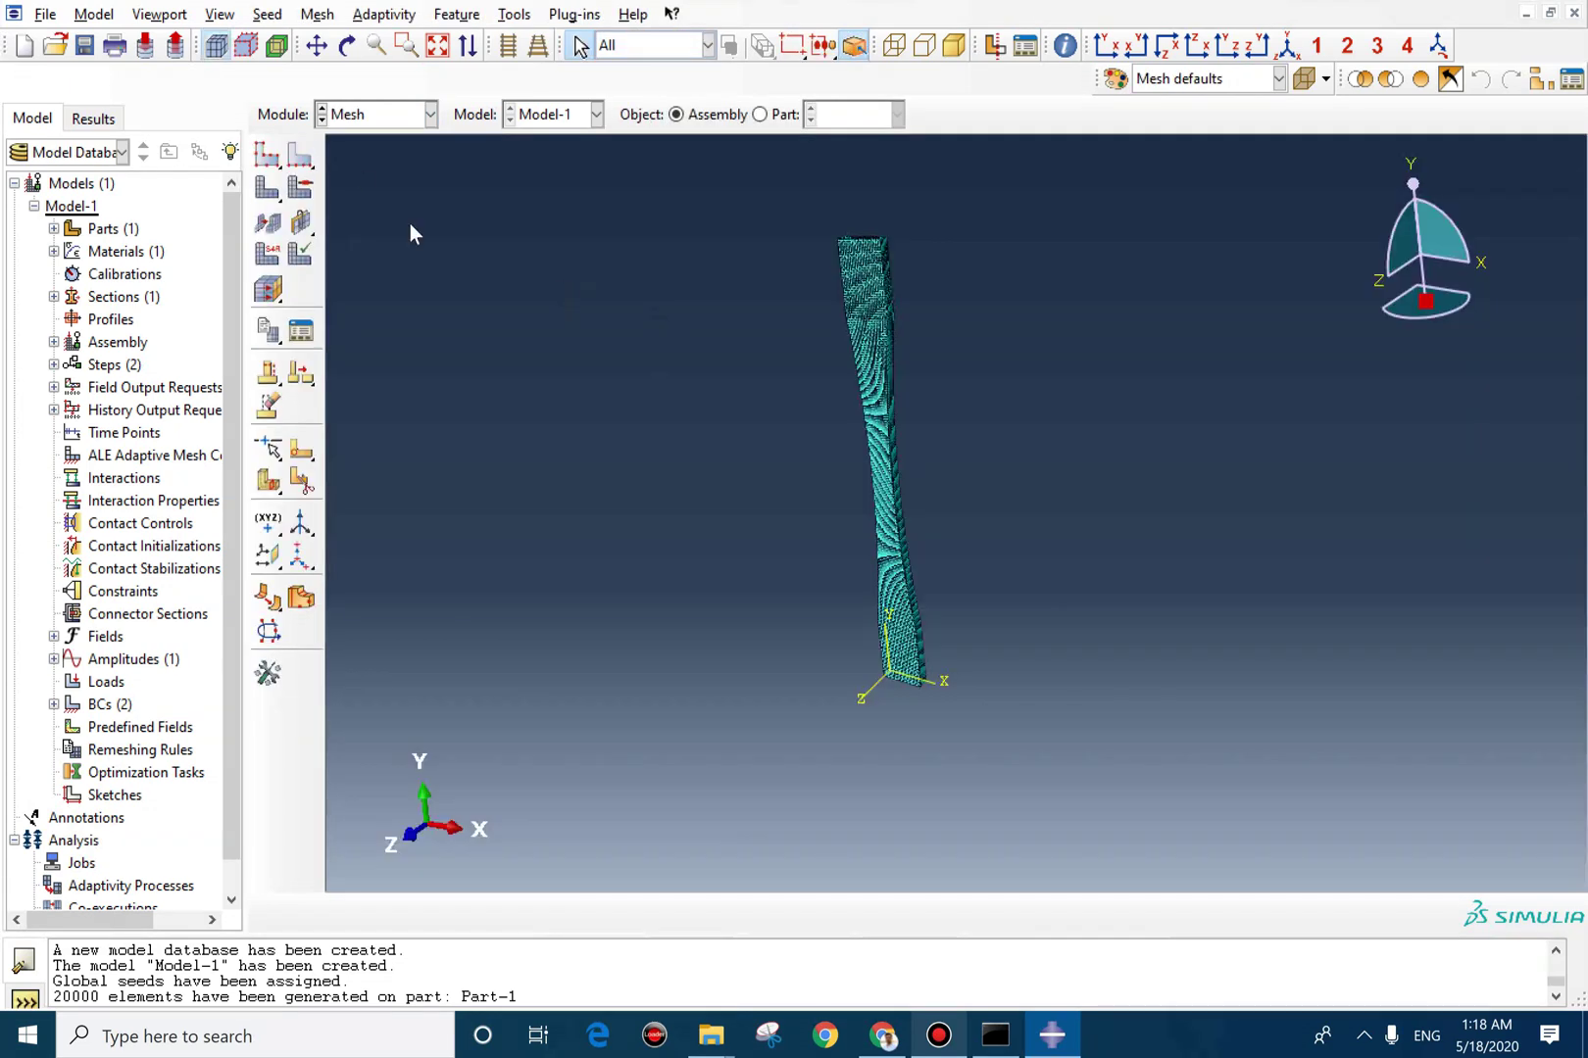
{"action": "left_click", "coordinate": [364, 123]}
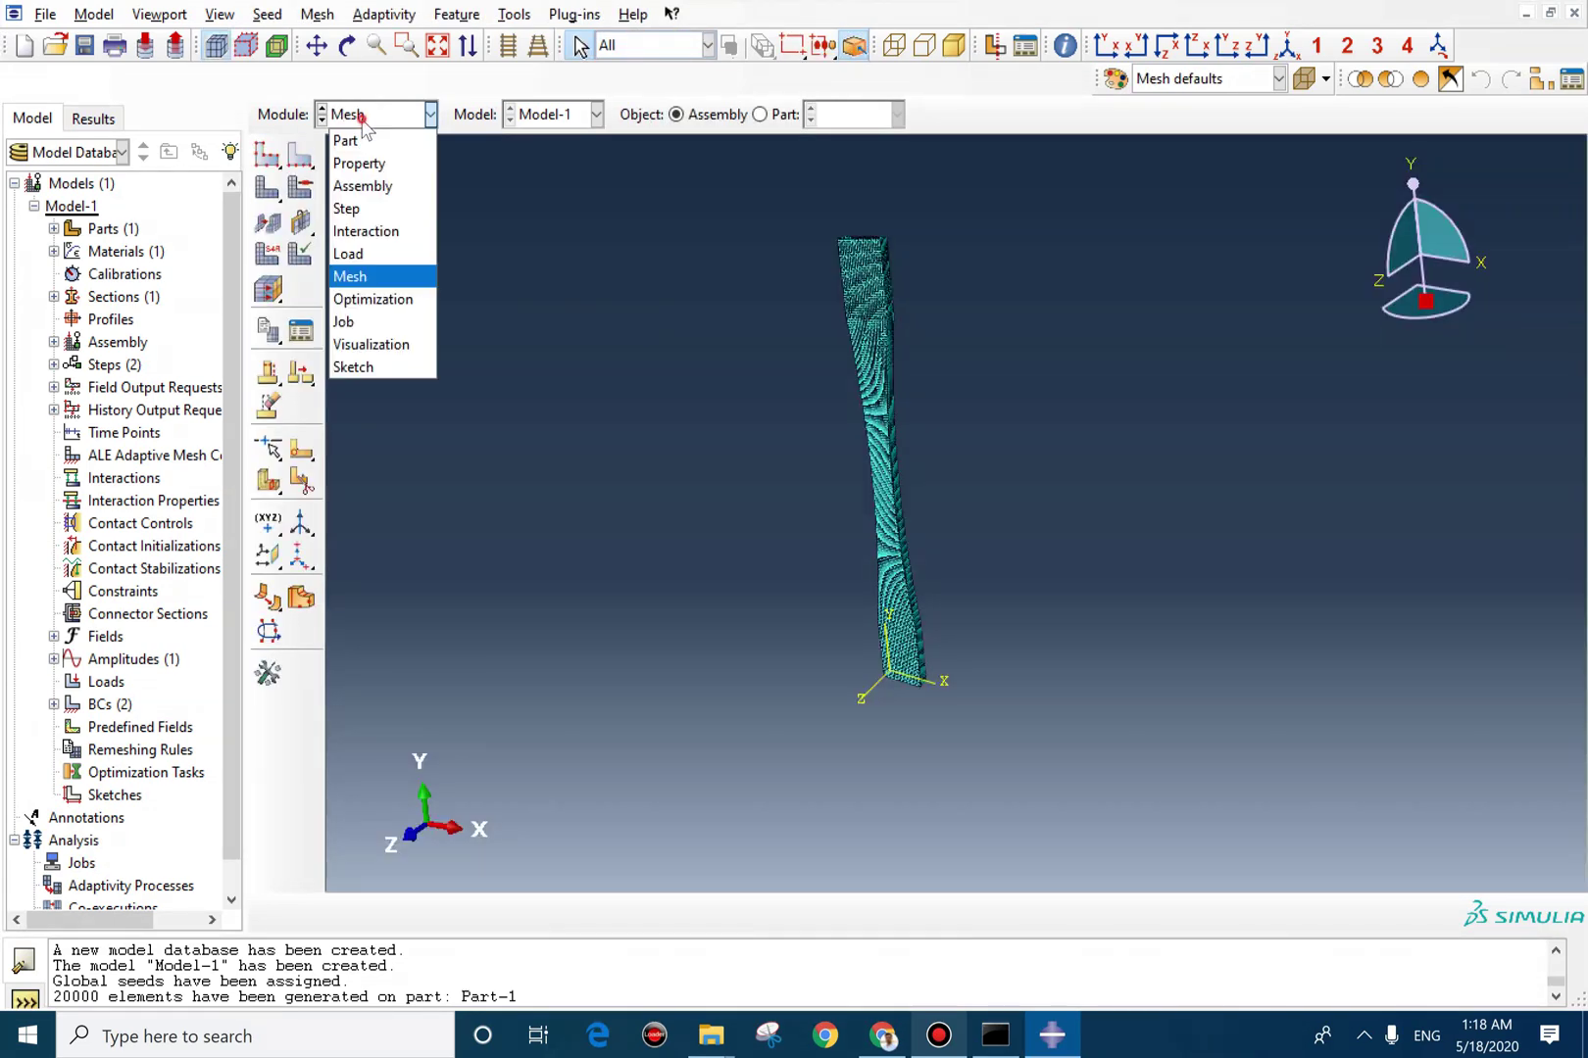
{"action": "left_click", "coordinate": [364, 323]}
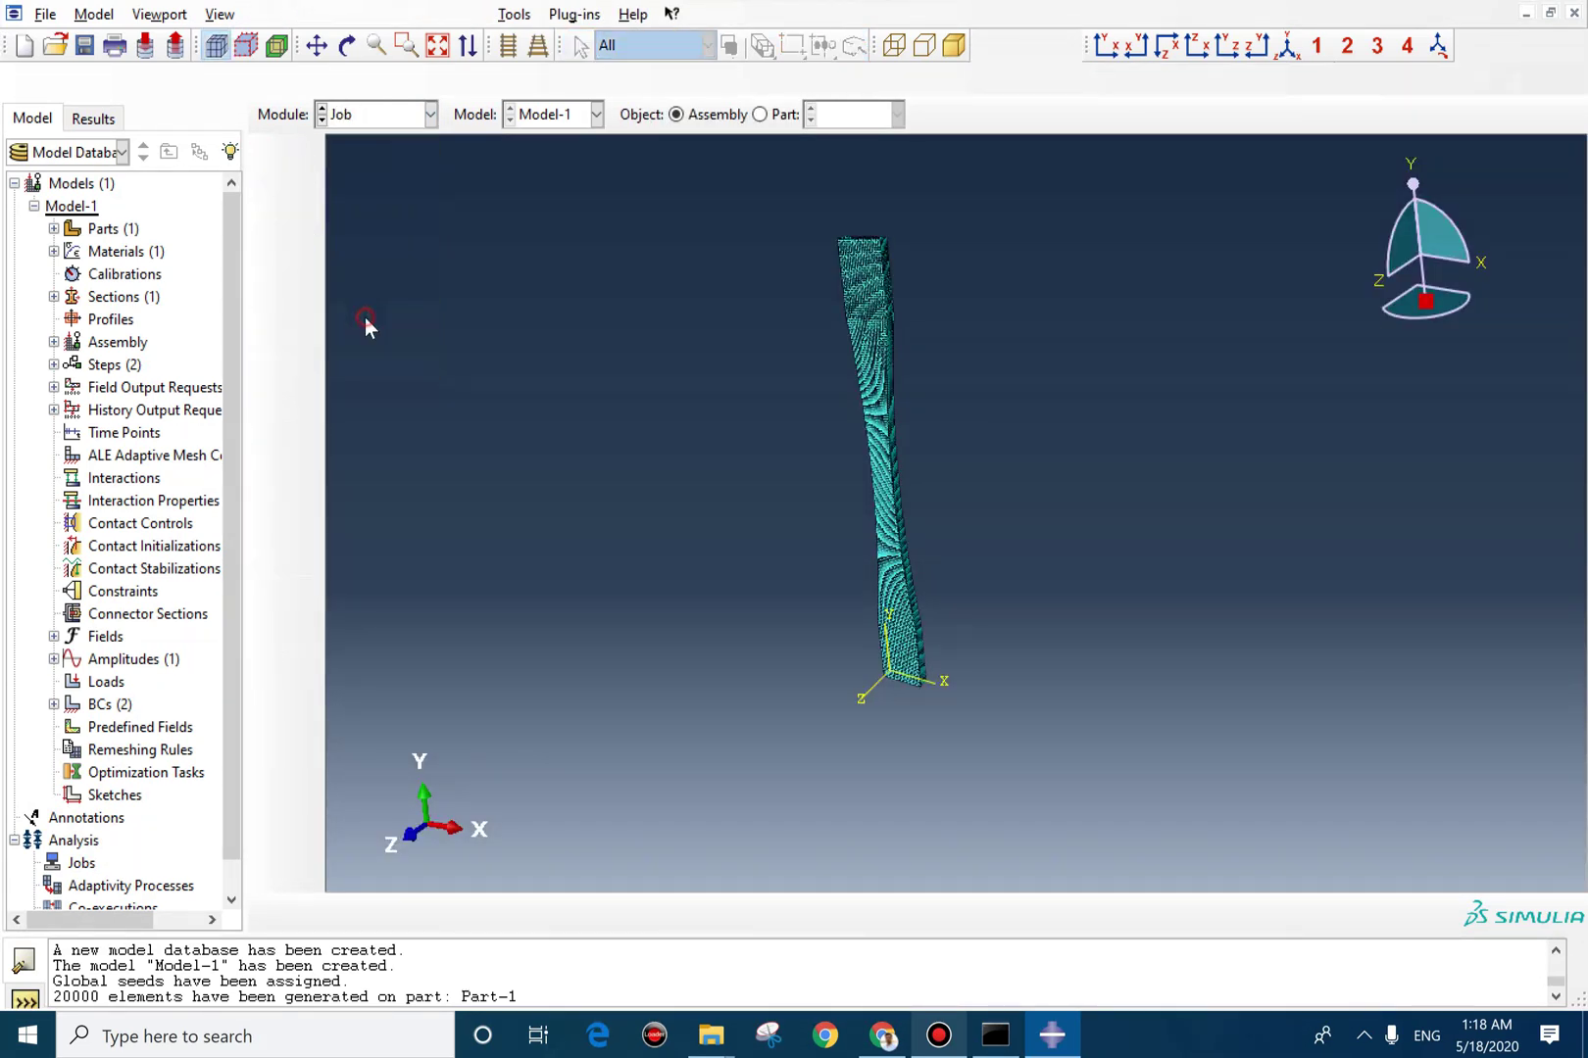
{"action": "left_click", "coordinate": [267, 122]}
{"action": "left_click", "coordinate": [59, 449]}
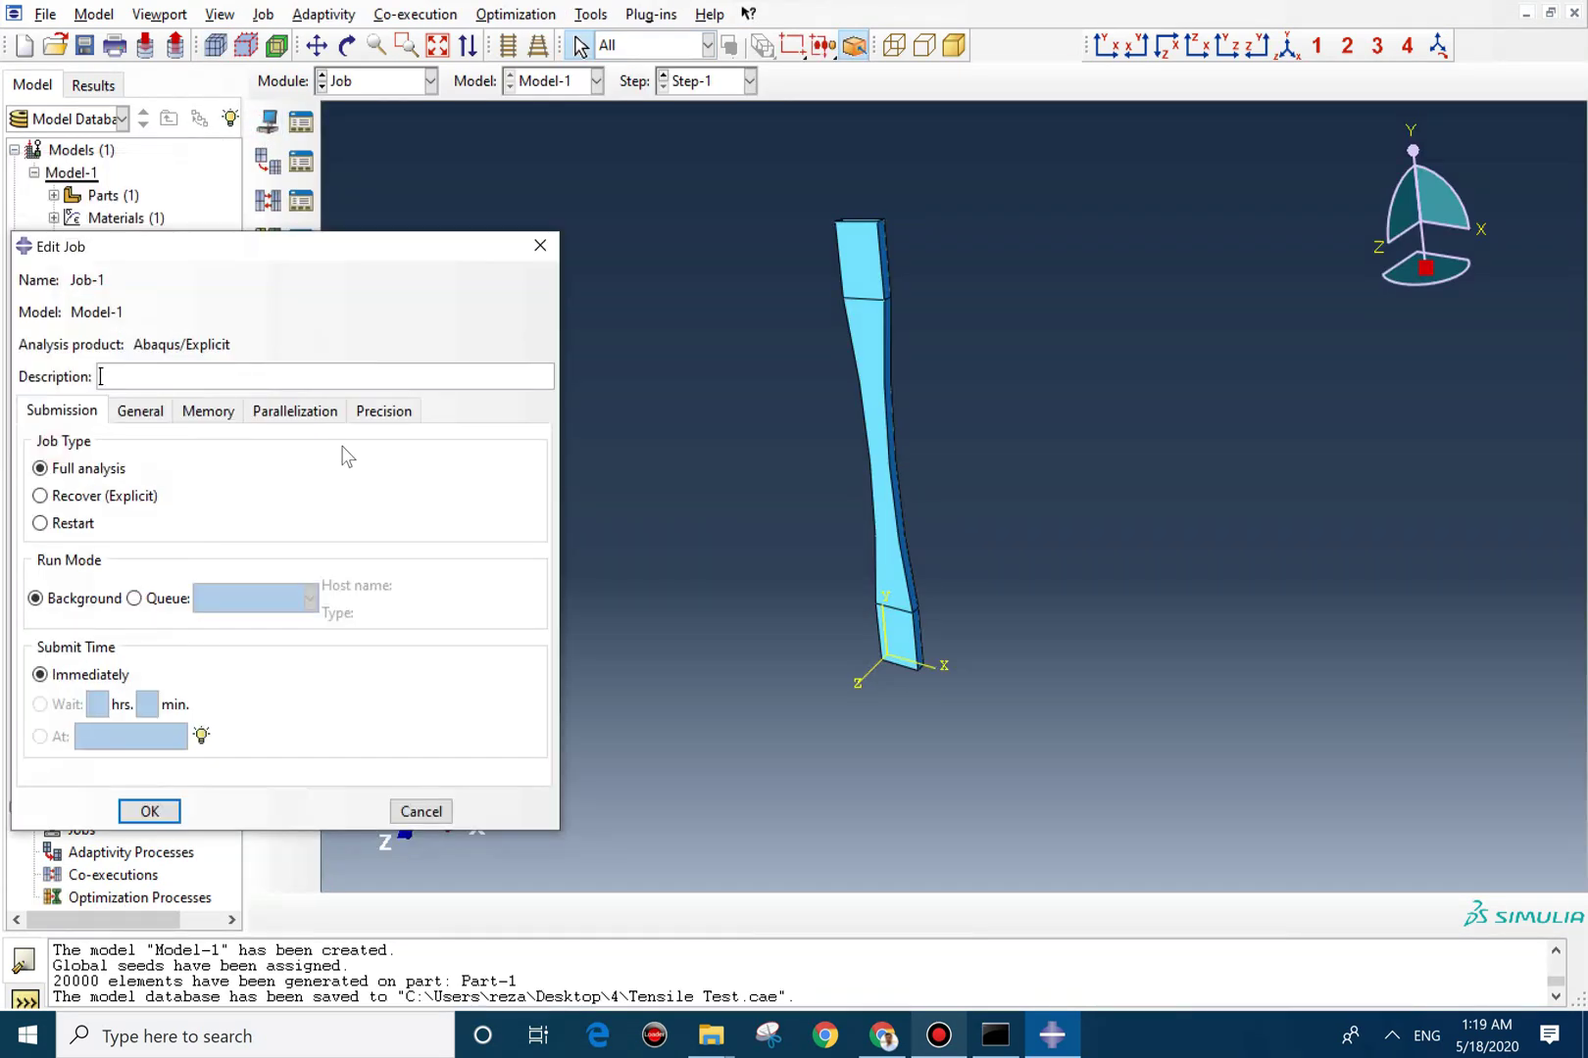
{"action": "key", "text": "Return"}
{"action": "left_click", "coordinate": [656, 347]}
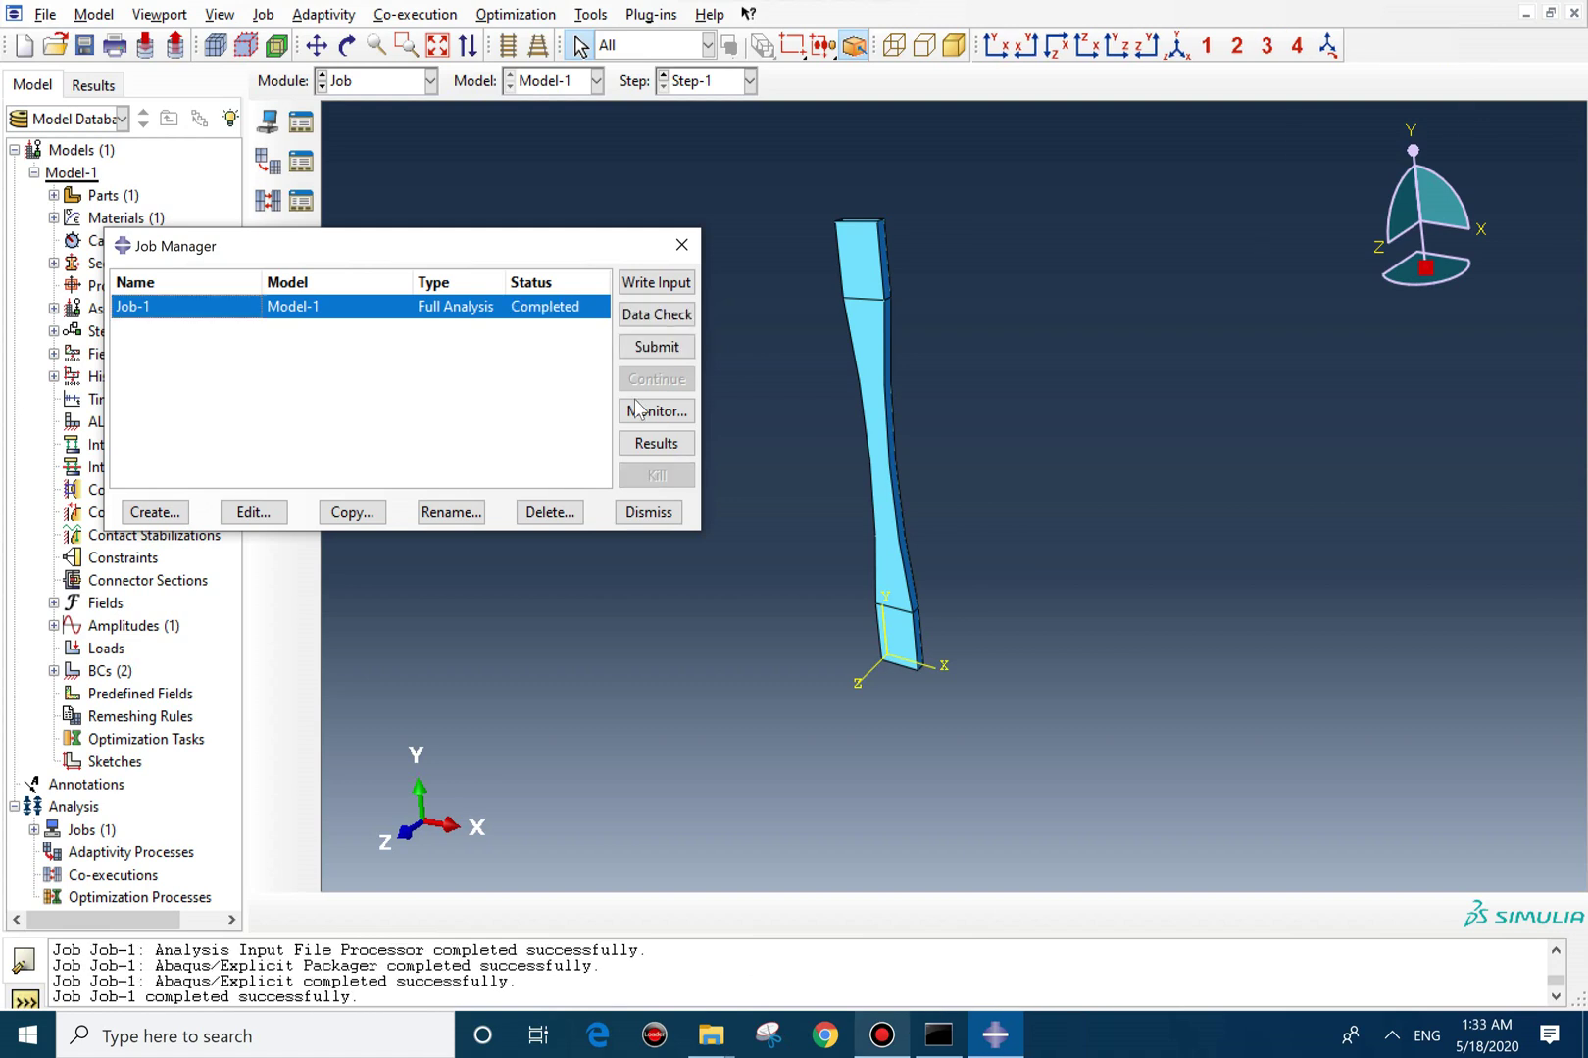
{"action": "left_click", "coordinate": [656, 446]}
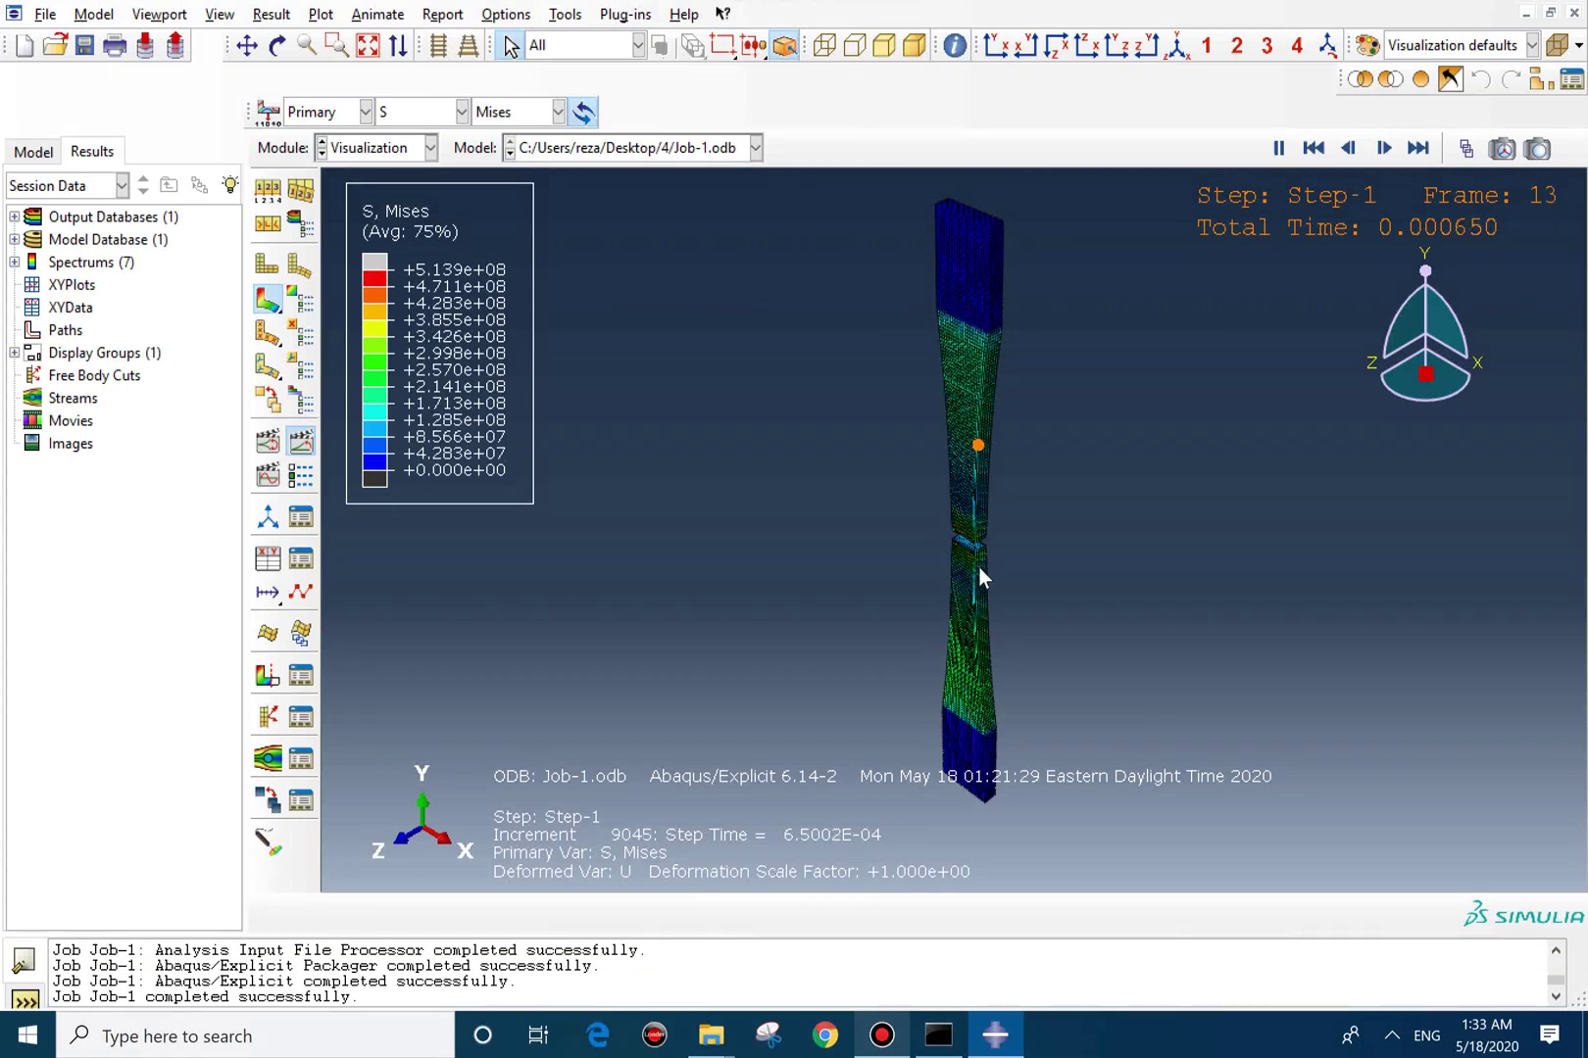
Scrub through the Job-1 Mises stress frames to see the bar fracture at mid-gauge.
{"action": "scroll", "coordinate": [979, 565], "scroll_direction": "up", "scroll_amount": 5}
{"action": "left_click_drag", "start_coordinate": [419, 759], "coordinate": [414, 769]}
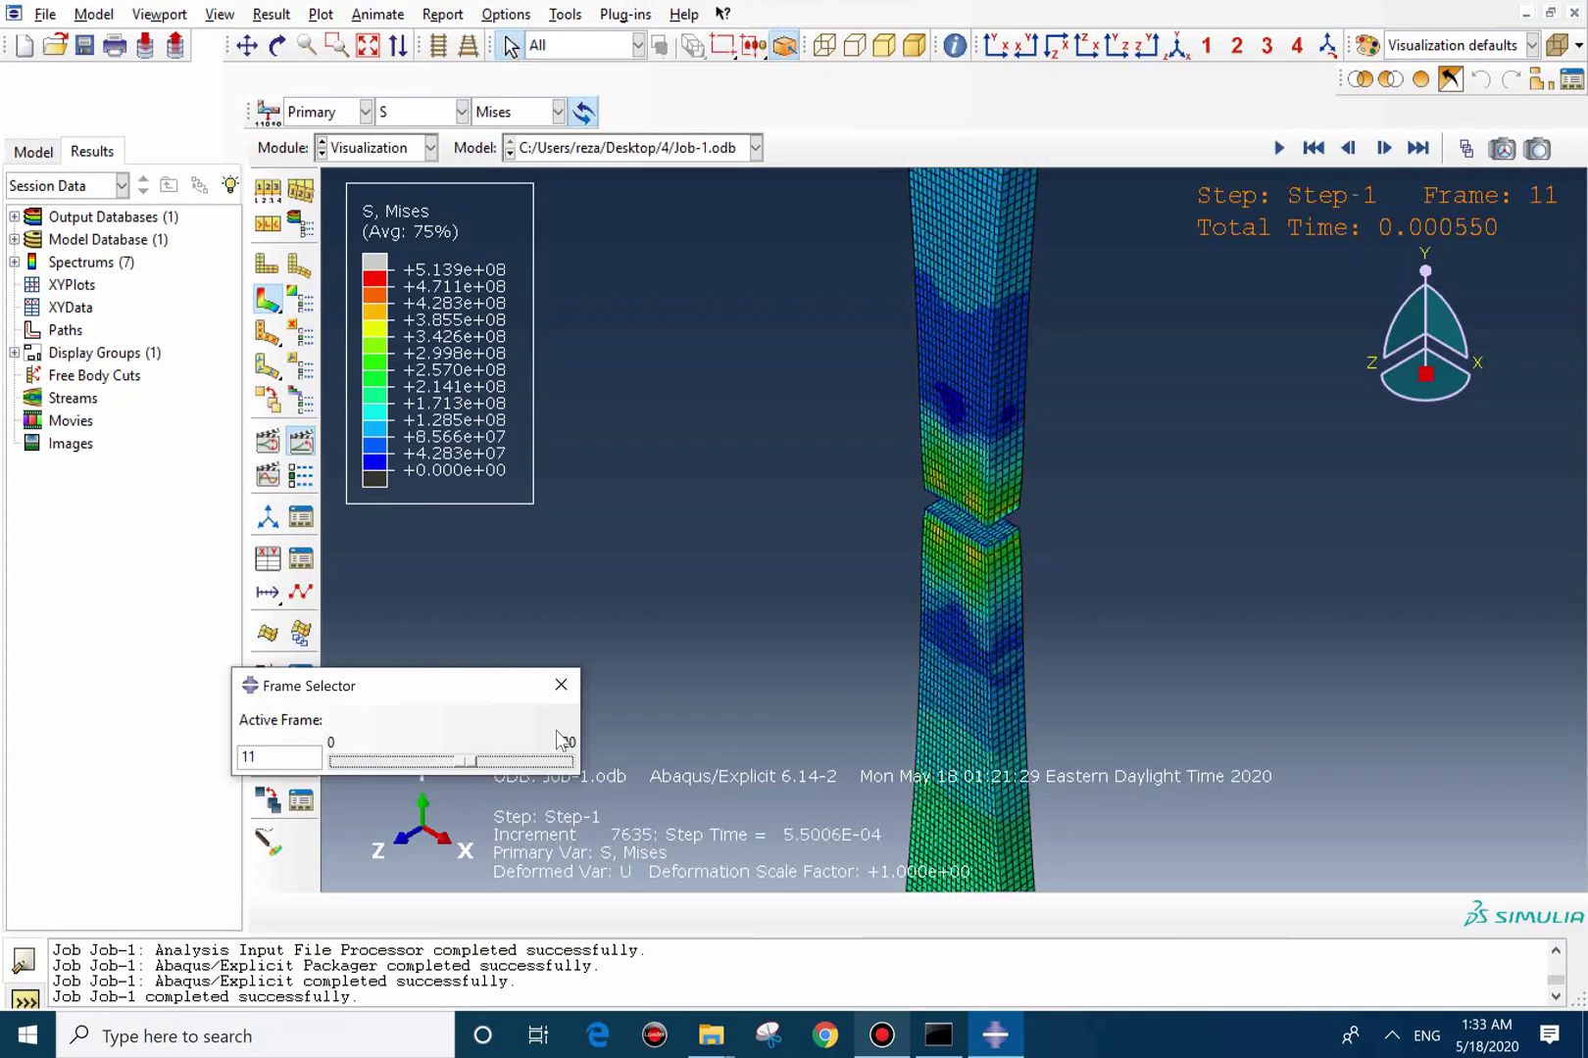
{"action": "scroll", "coordinate": [995, 524], "scroll_direction": "up", "scroll_amount": 3}
{"action": "scroll", "coordinate": [944, 472], "scroll_direction": "down", "scroll_amount": 3}
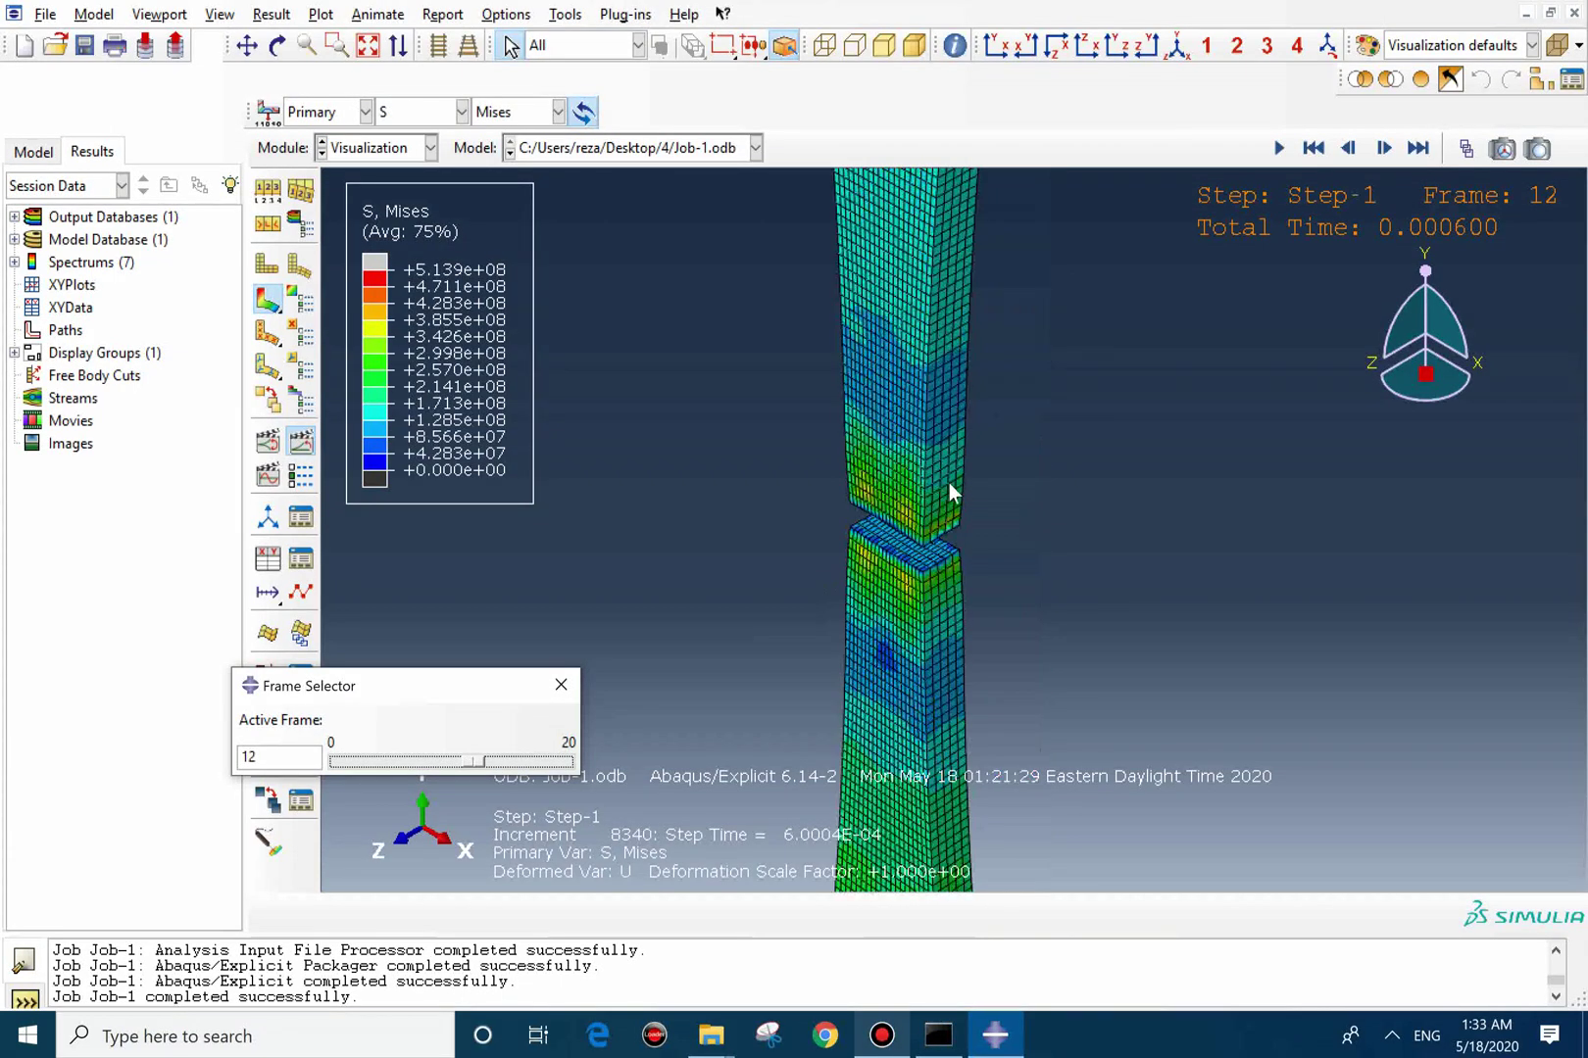
{"action": "left_click_drag", "start_coordinate": [474, 762], "coordinate": [585, 776]}
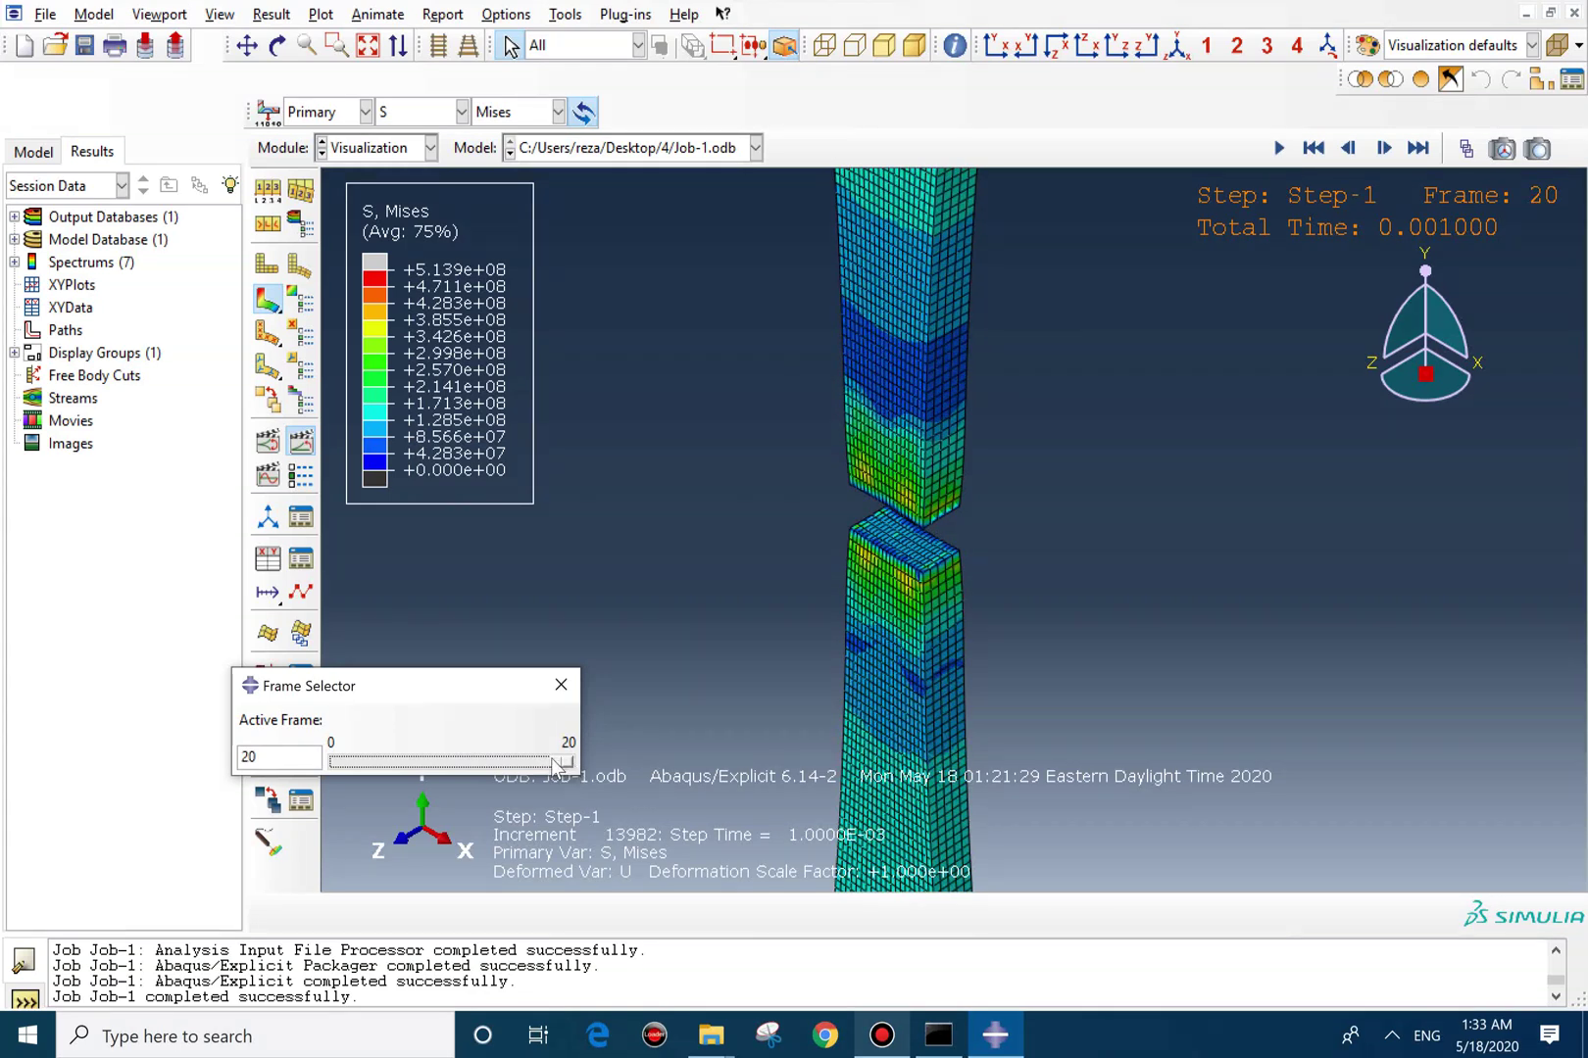
{"action": "mouse_move", "coordinate": [563, 769]}
{"action": "left_mouse_down"}
{"action": "mouse_move", "coordinate": [461, 771]}
{"action": "mouse_move", "coordinate": [578, 775]}
{"action": "left_mouse_up"}
{"action": "left_click", "coordinate": [1278, 147]}
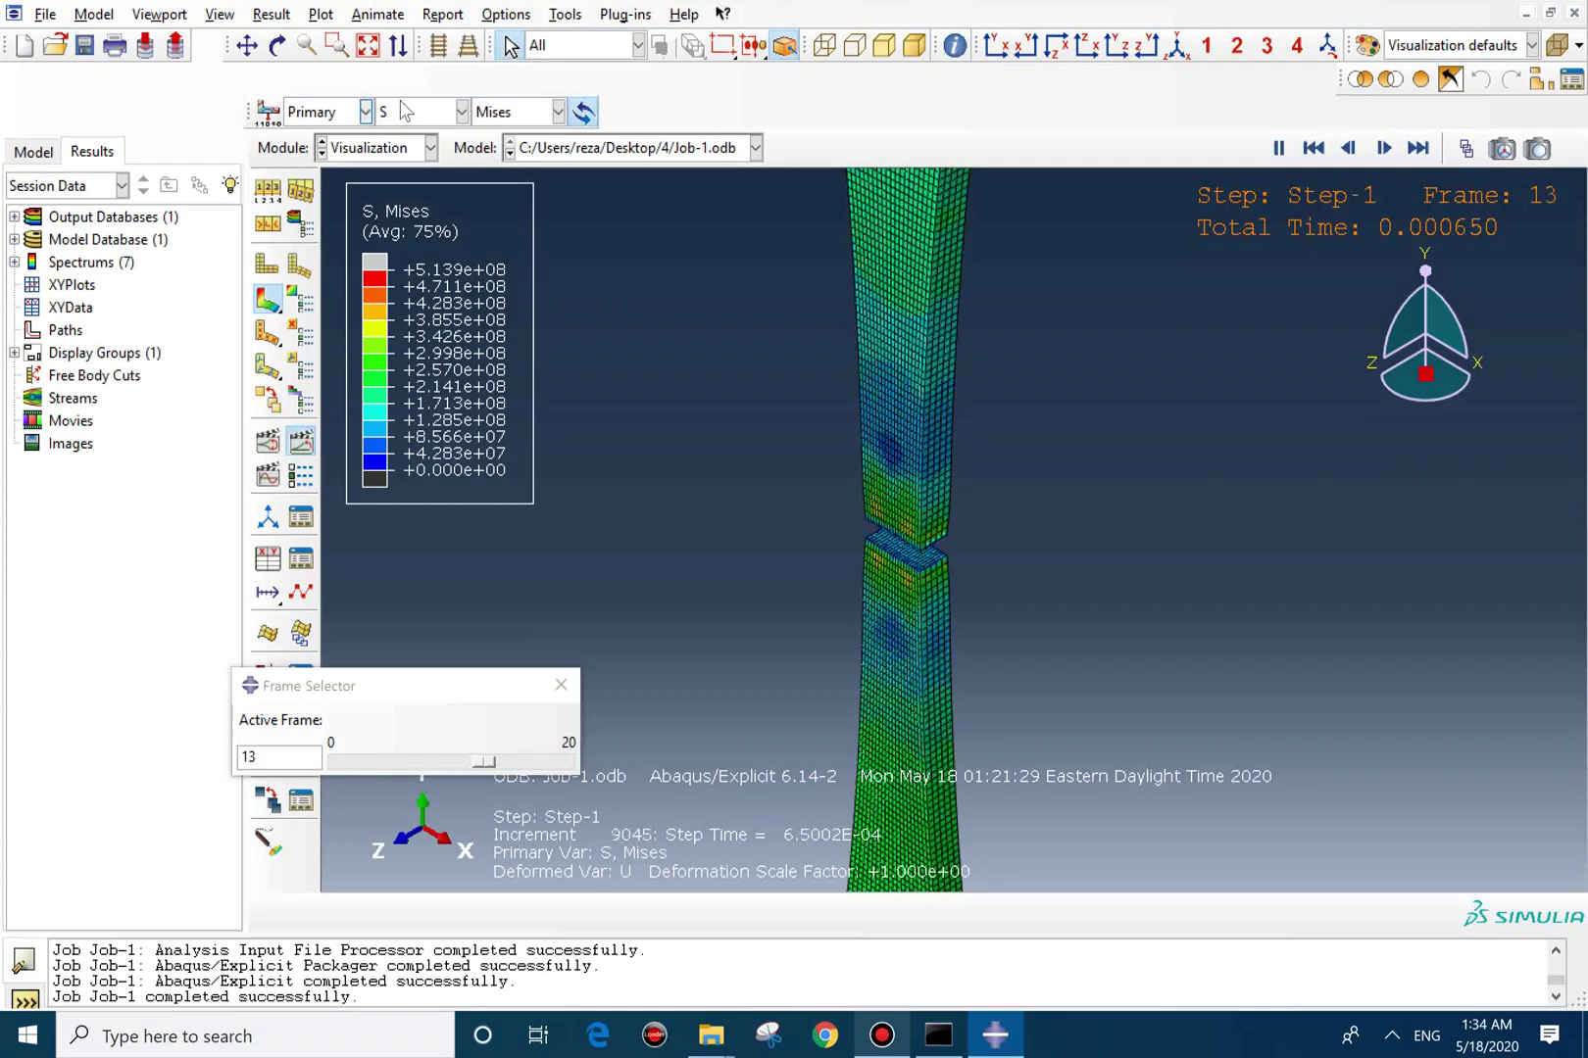
Animate the results showing LE, then STATUS stopped at frame 10, then Mises stress again.
{"action": "left_click", "coordinate": [461, 112]}
{"action": "left_click", "coordinate": [387, 184]}
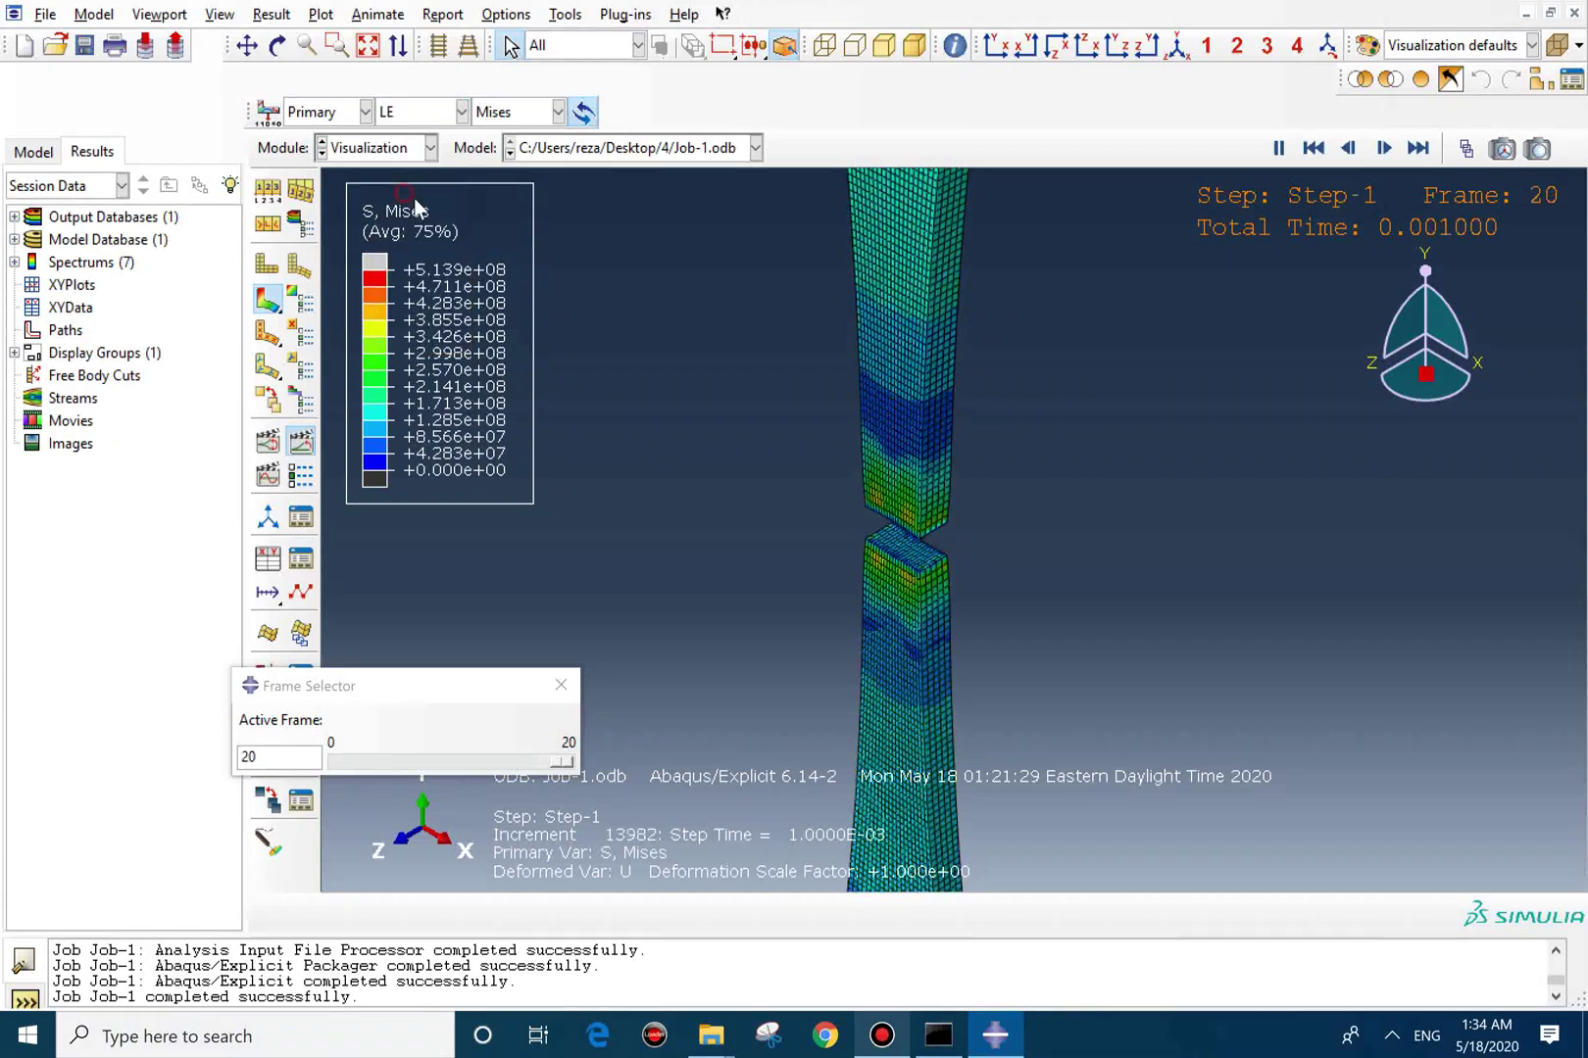
{"action": "left_click", "coordinate": [393, 115]}
{"action": "left_click", "coordinate": [402, 297]}
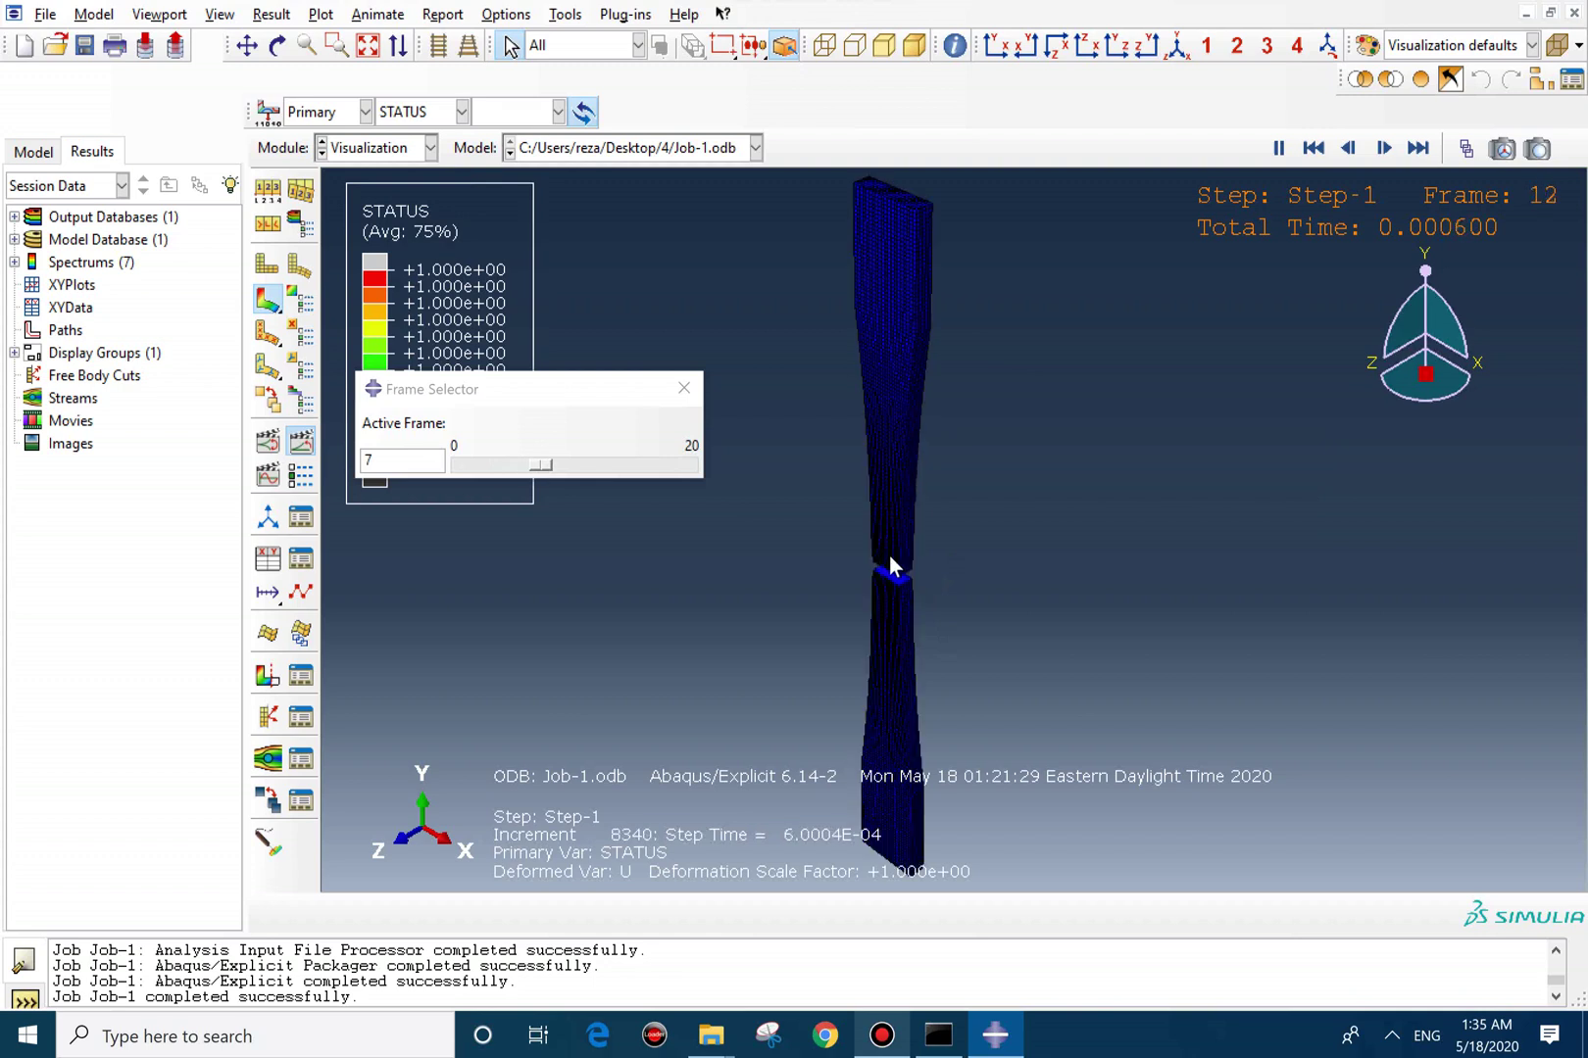
{"action": "scroll", "coordinate": [895, 566], "scroll_direction": "up", "scroll_amount": 5}
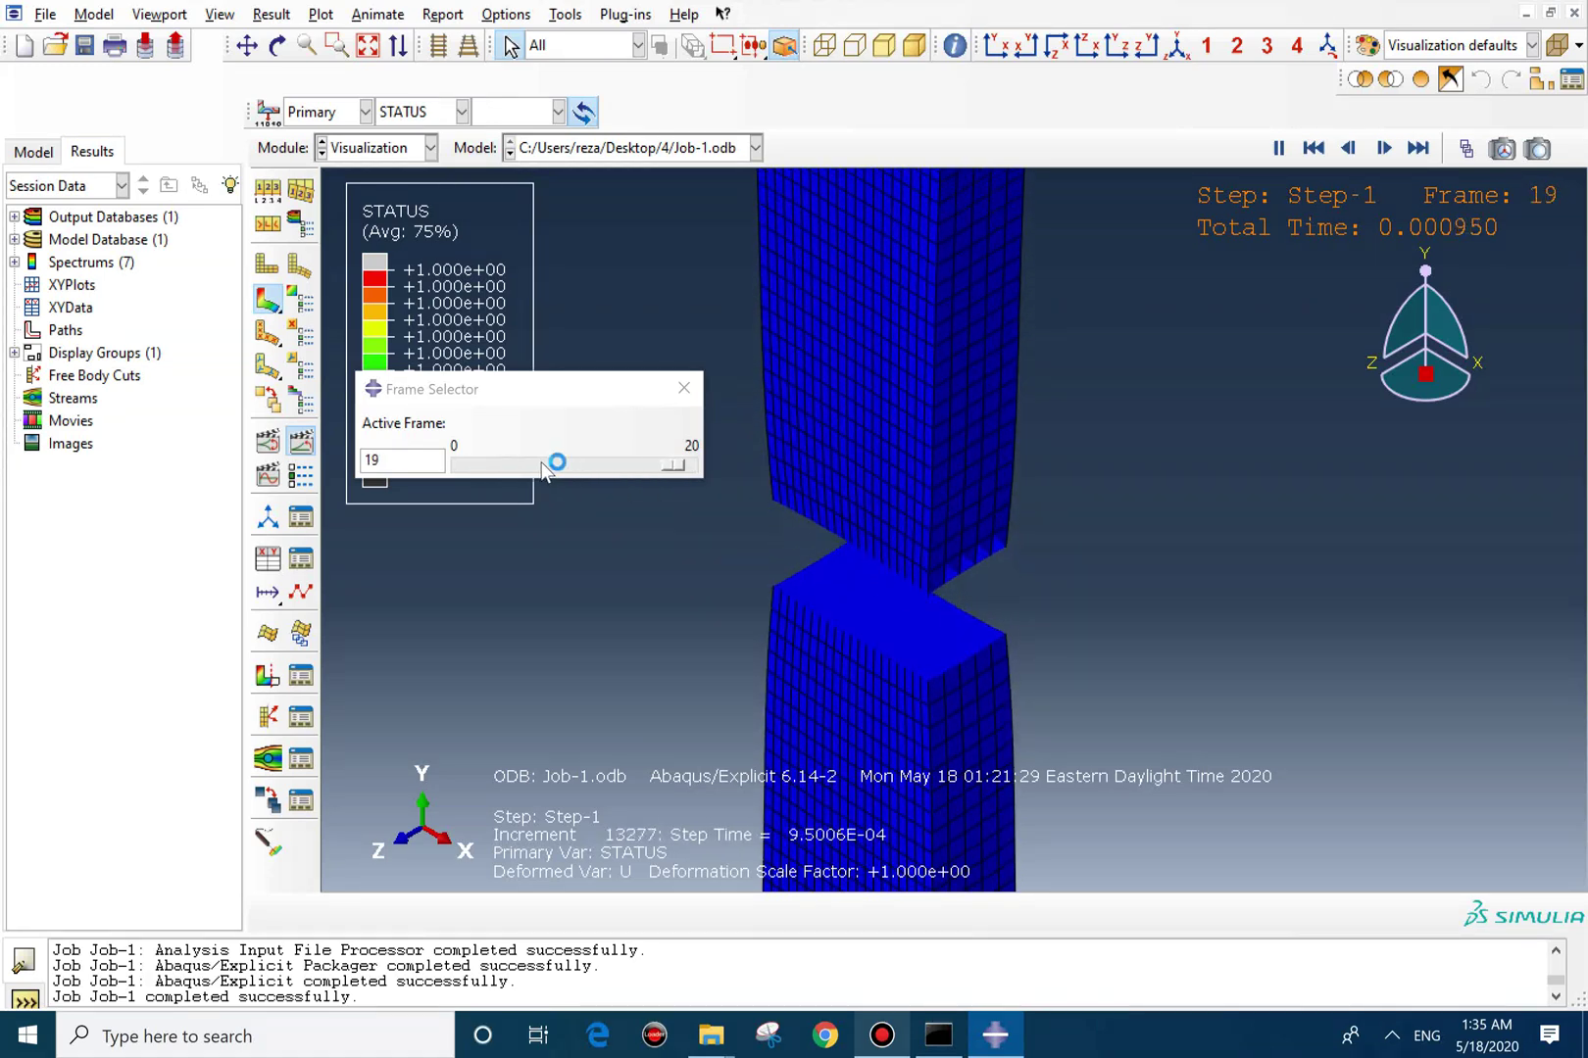
{"action": "left_click", "coordinate": [609, 471]}
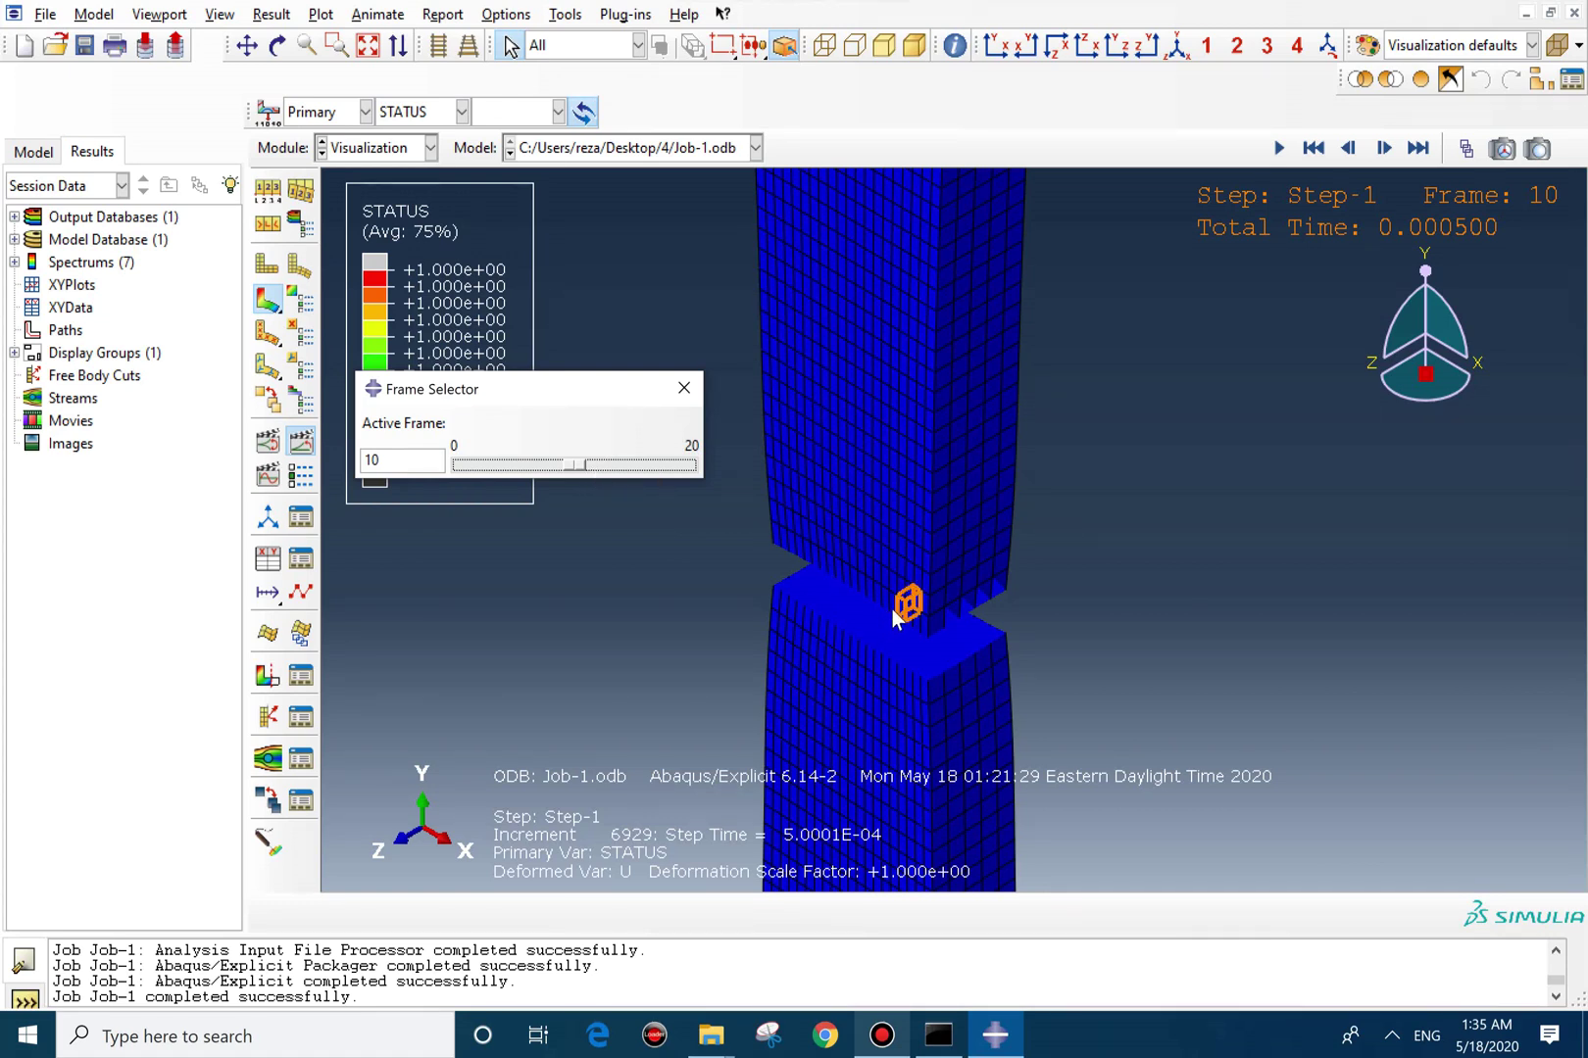
{"action": "left_click", "coordinate": [303, 441]}
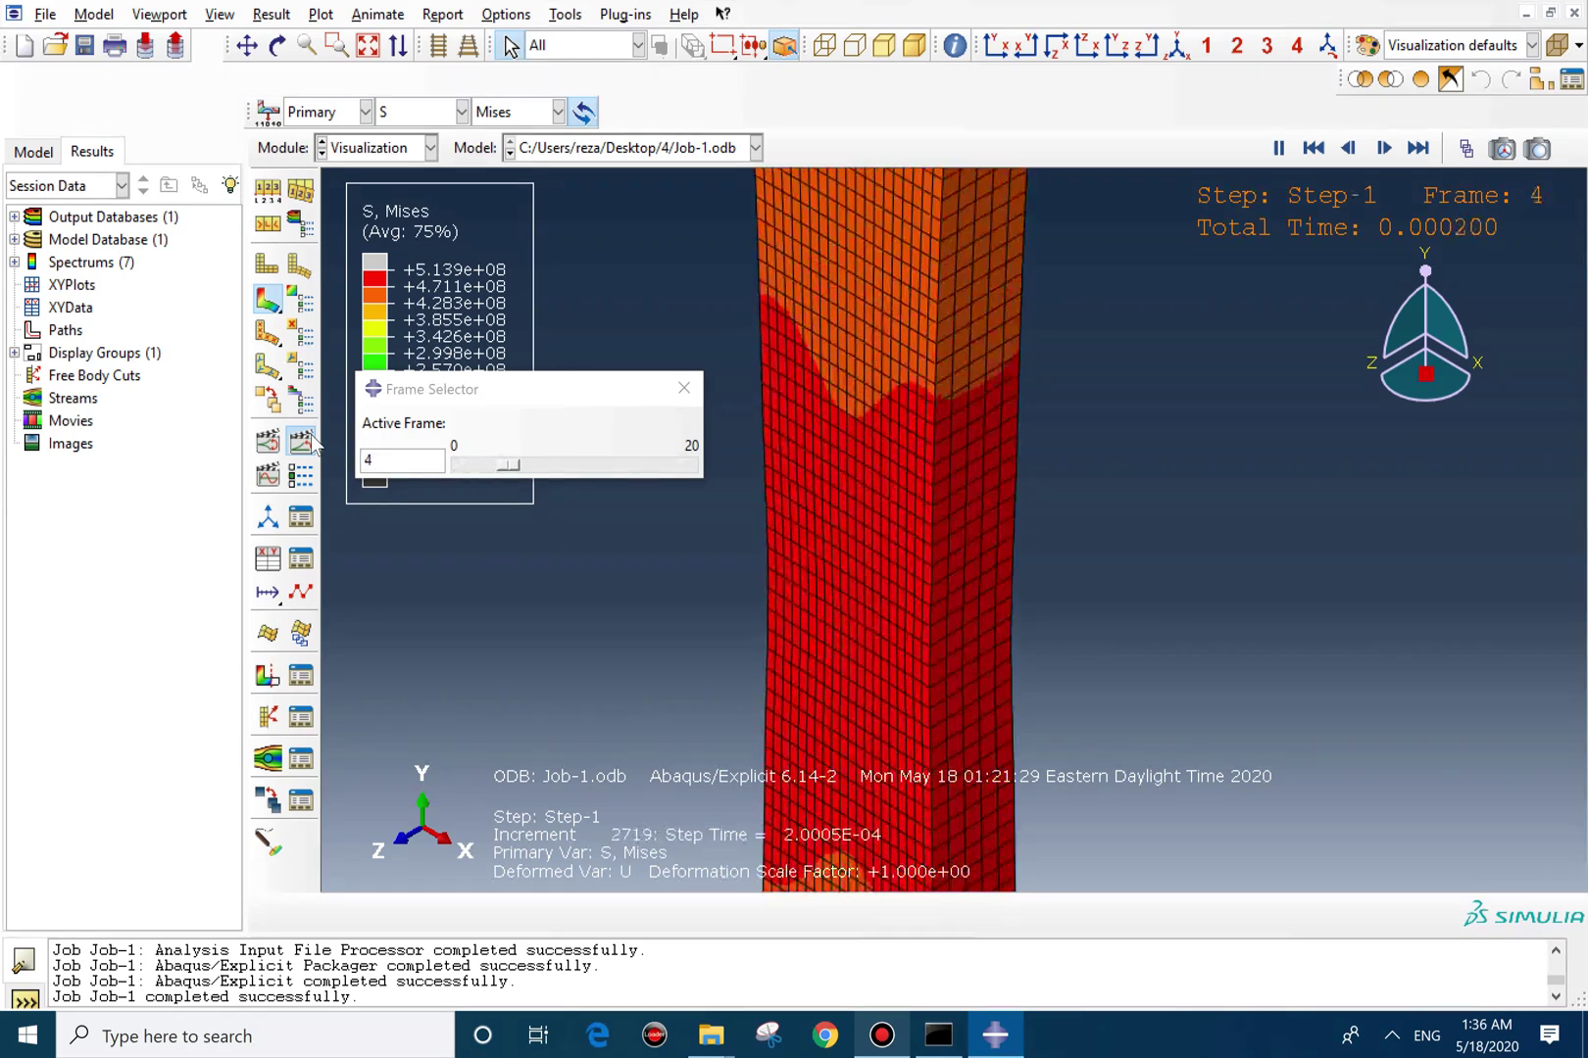